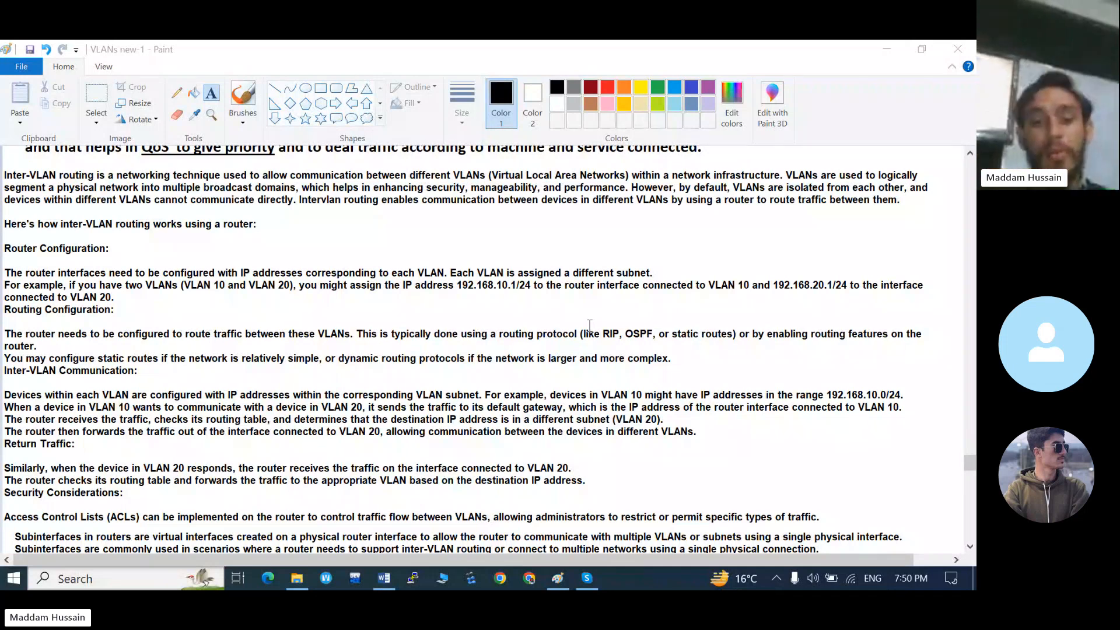
- Open the Windows network adapter list and display the connection details of the Wi-Fi adapter
click(587, 579)
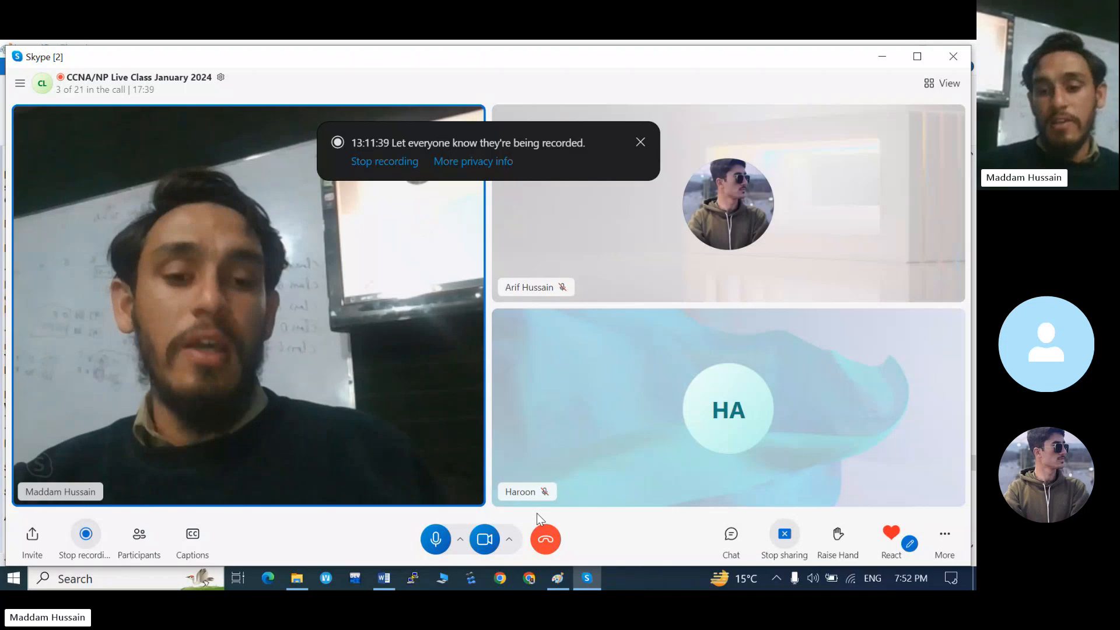
right_click(848, 579)
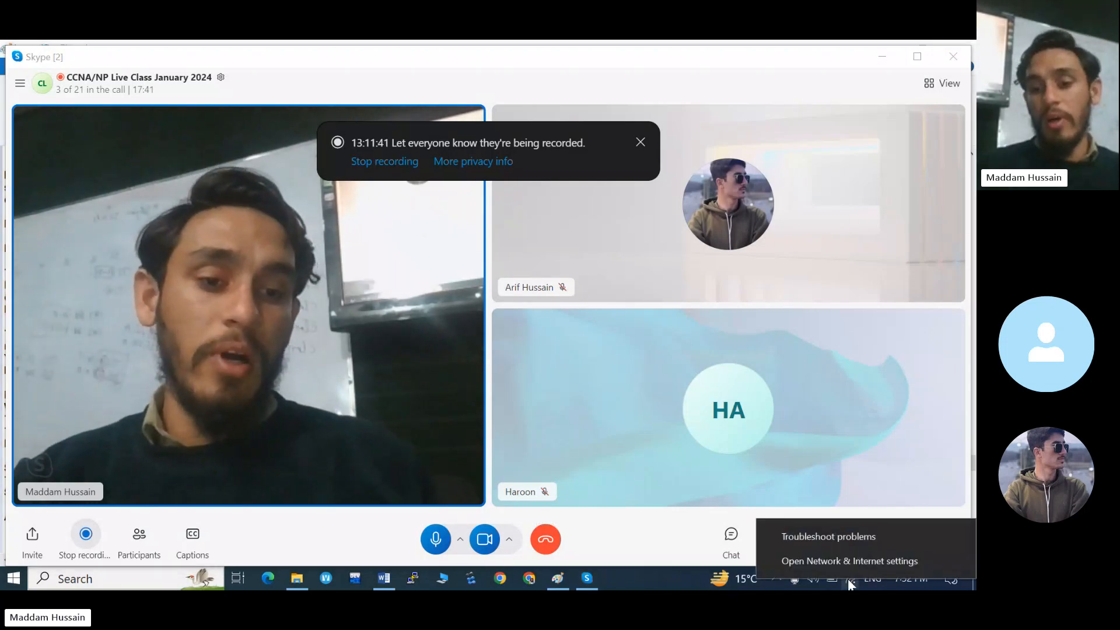
click(836, 563)
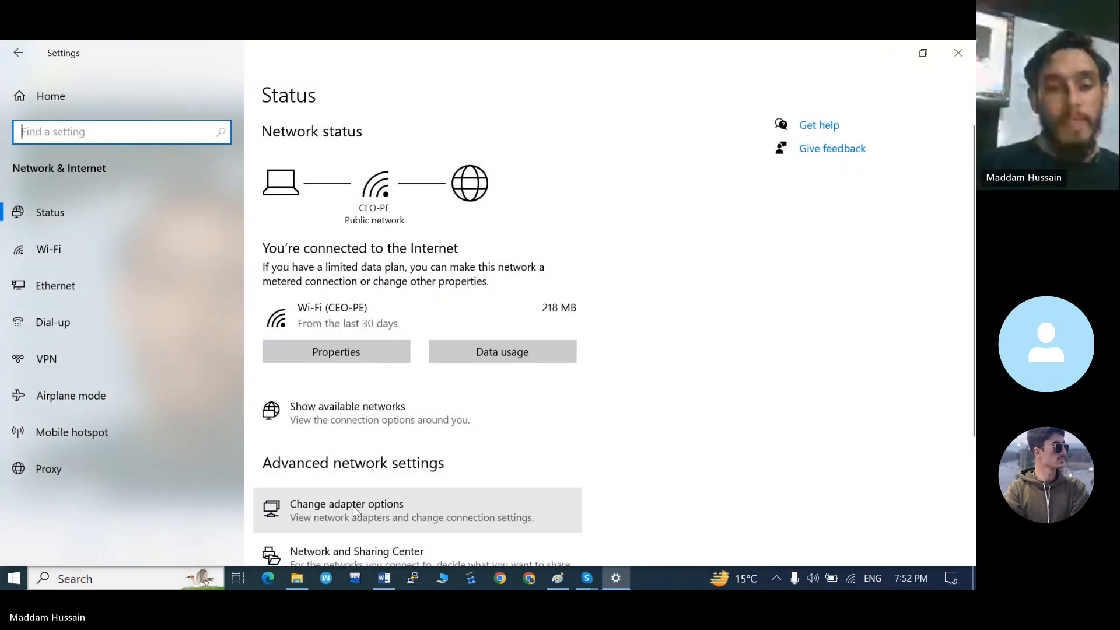
click(350, 508)
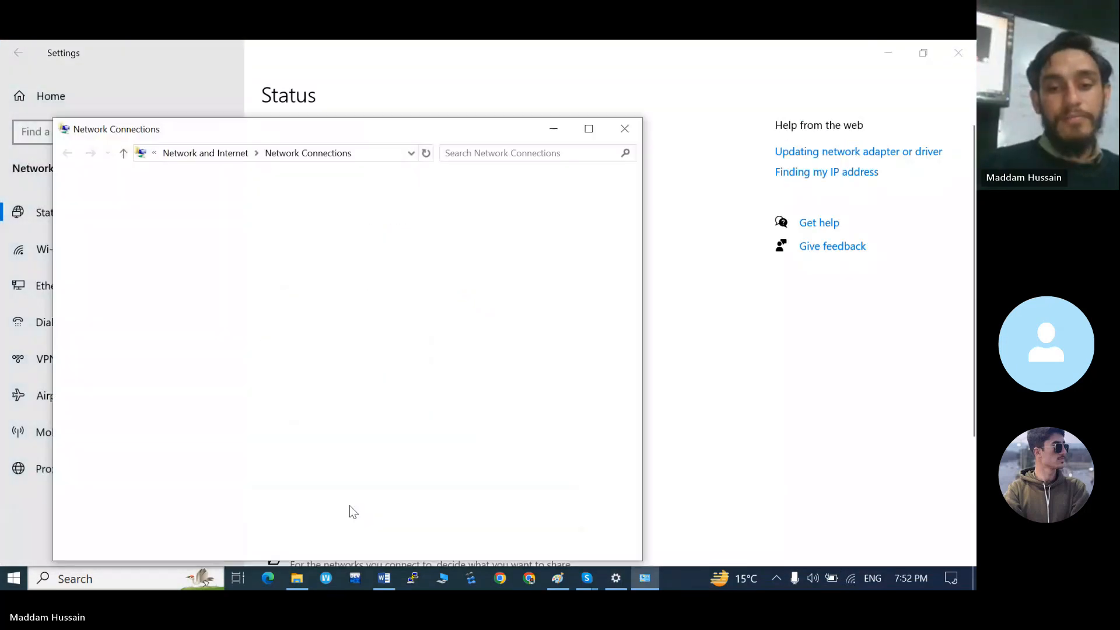
double_click(505, 314)
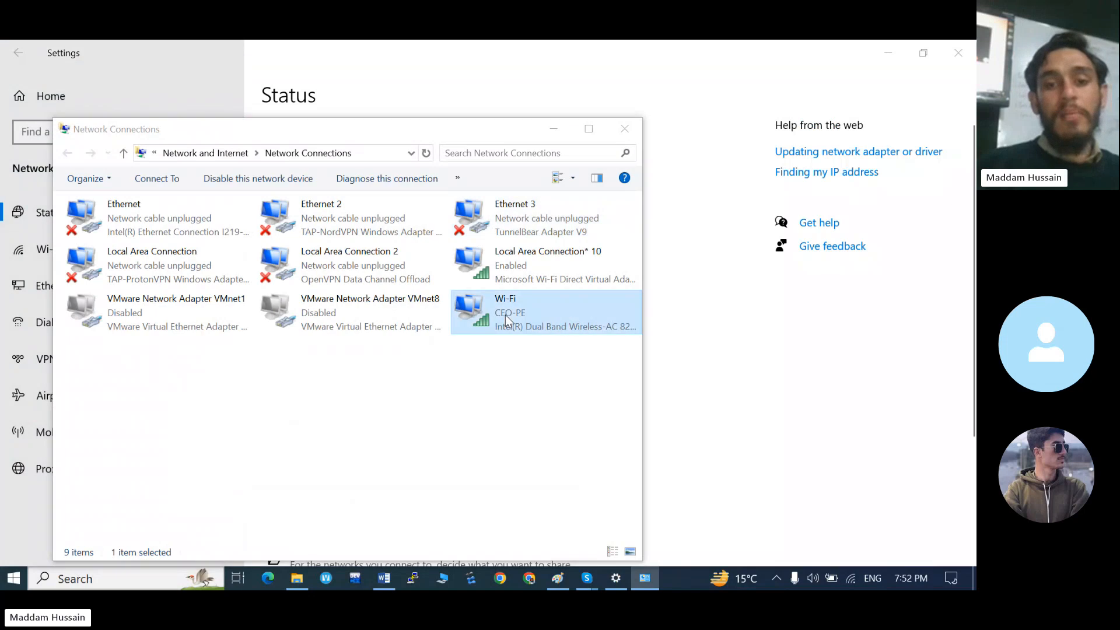
click(414, 330)
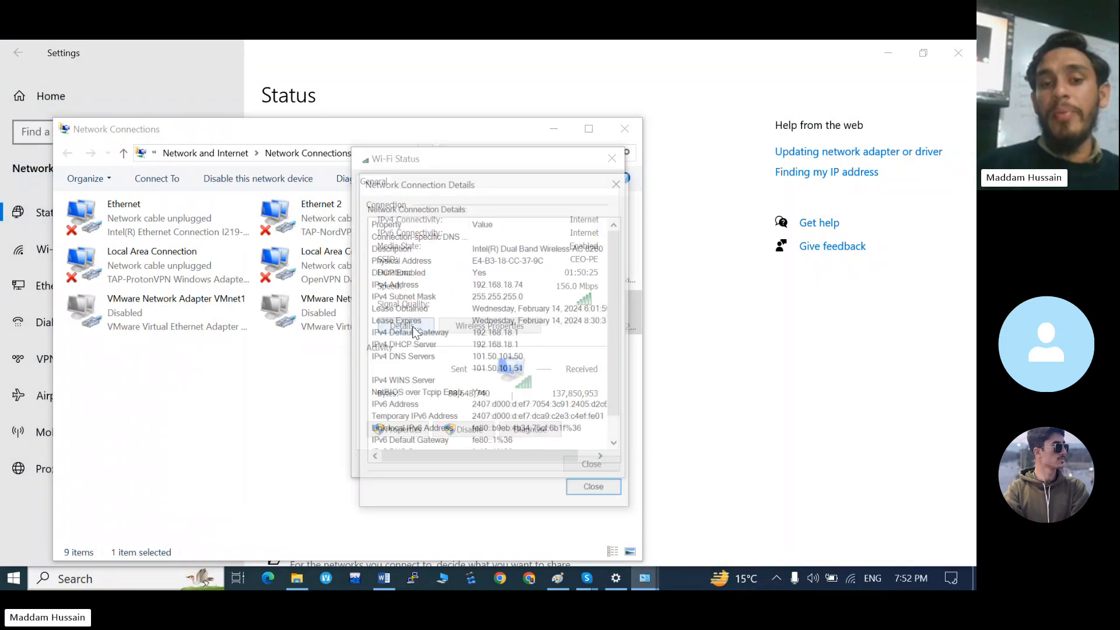
- Point out the IPv4 default gateway and IPv4 address in the connection details, and close the adapter windows
click(524, 333)
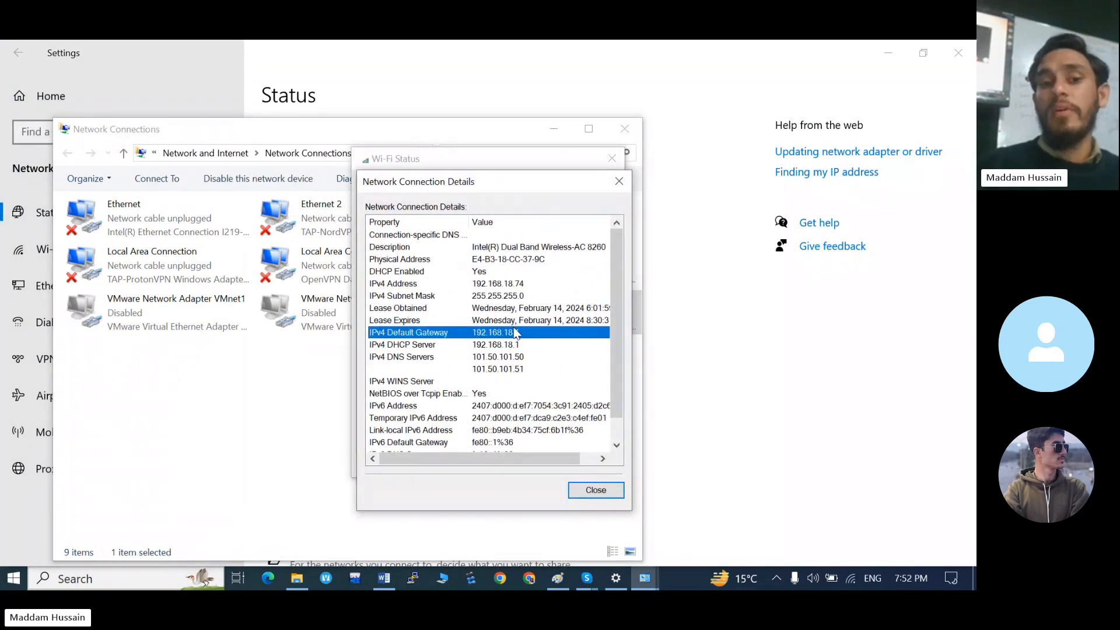
click(514, 285)
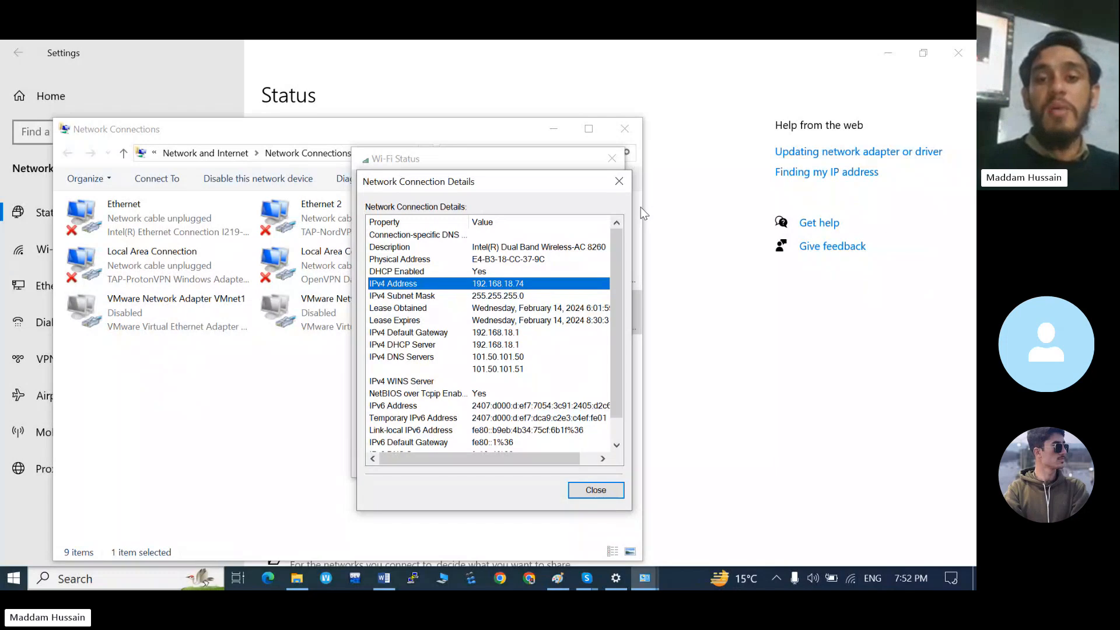
click(618, 180)
click(612, 158)
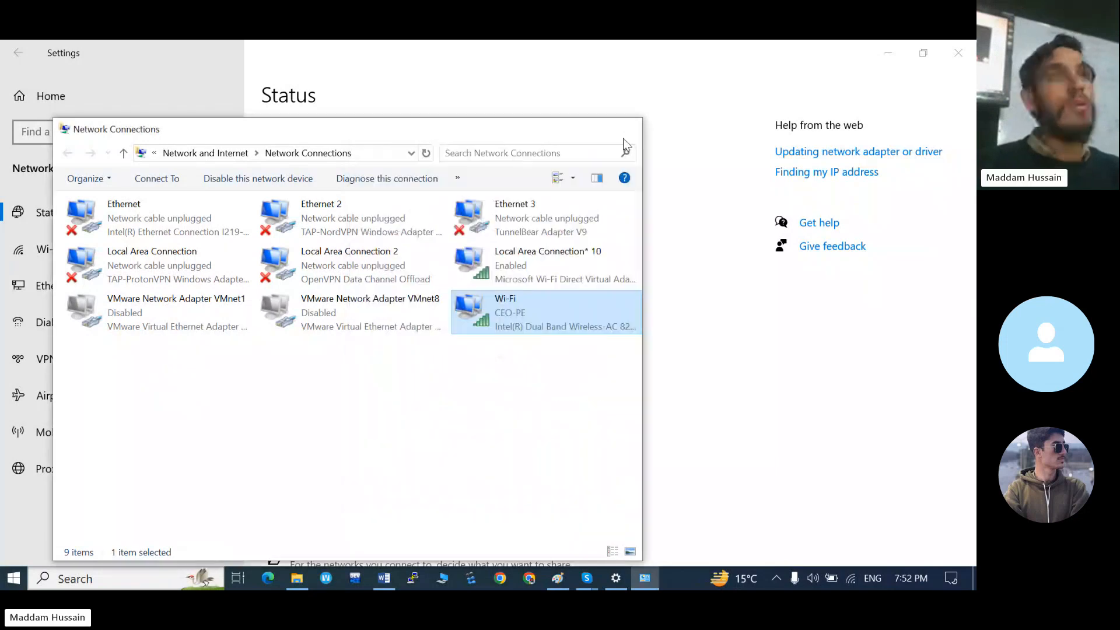
click(623, 138)
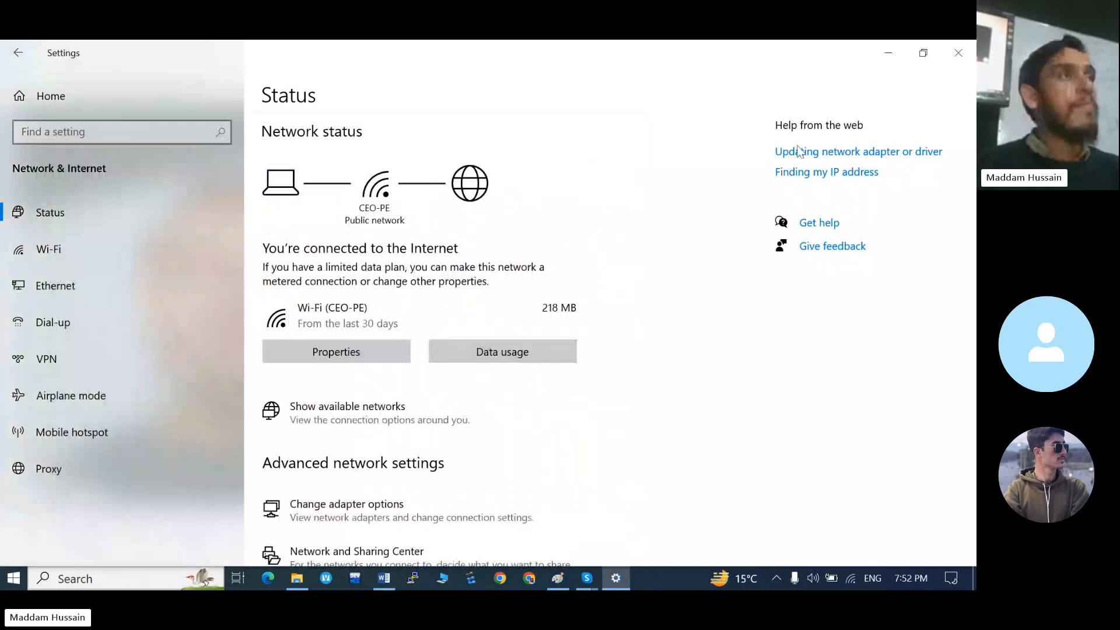
- Inspect the Wi-Fi adapter's TCP/IPv4 properties, select manual DNS server addresses, and dismiss the dialog without saving
right_click(850, 580)
click(833, 566)
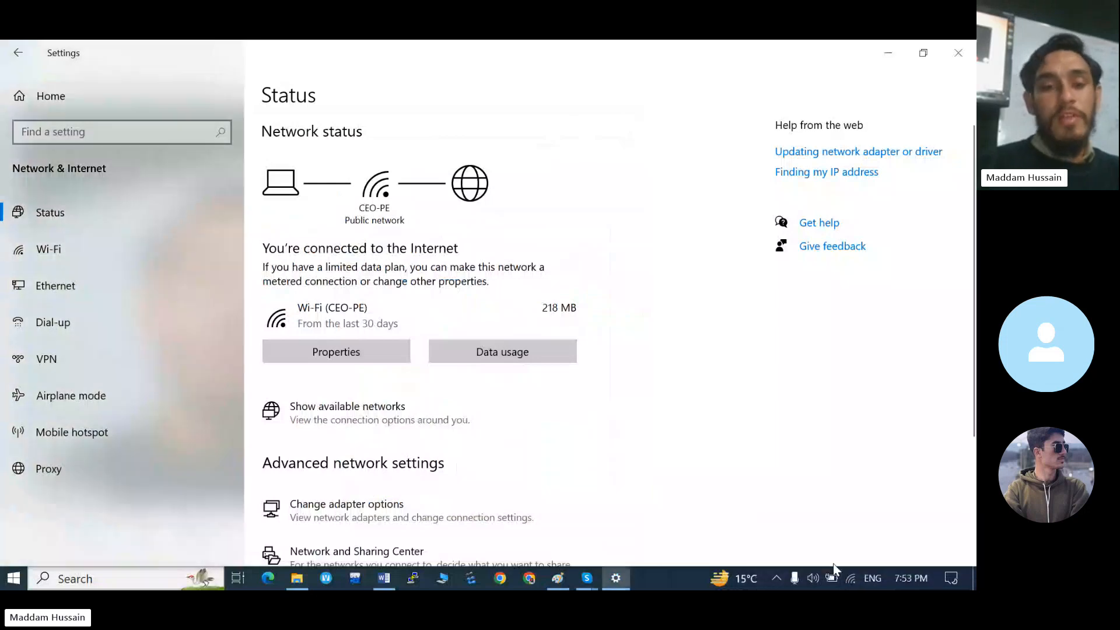
scroll(407, 486, down, 2)
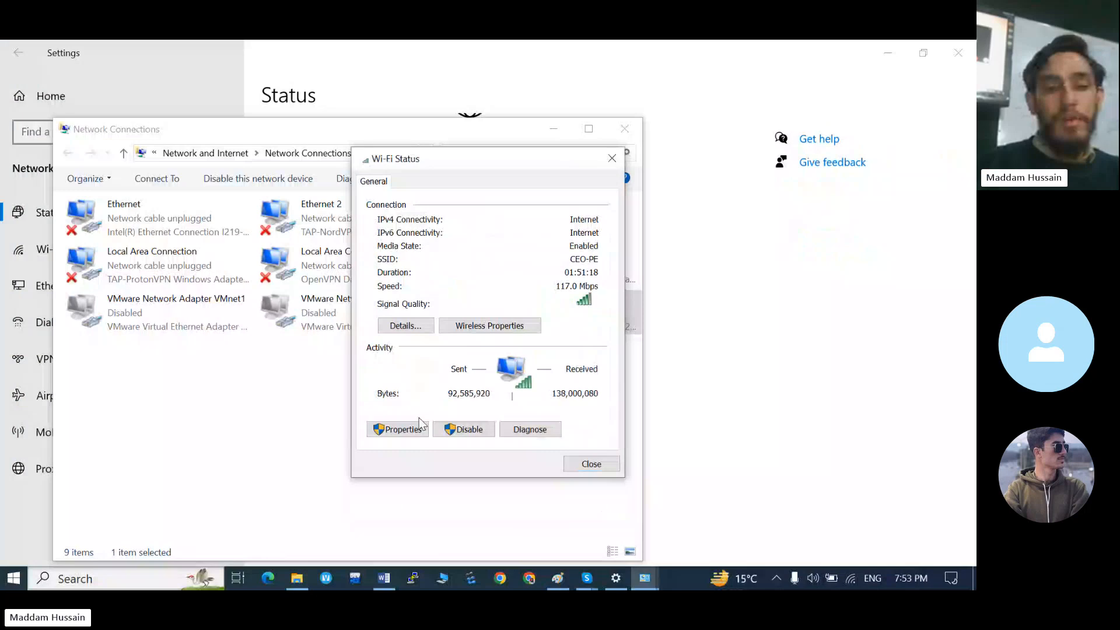
click(419, 421)
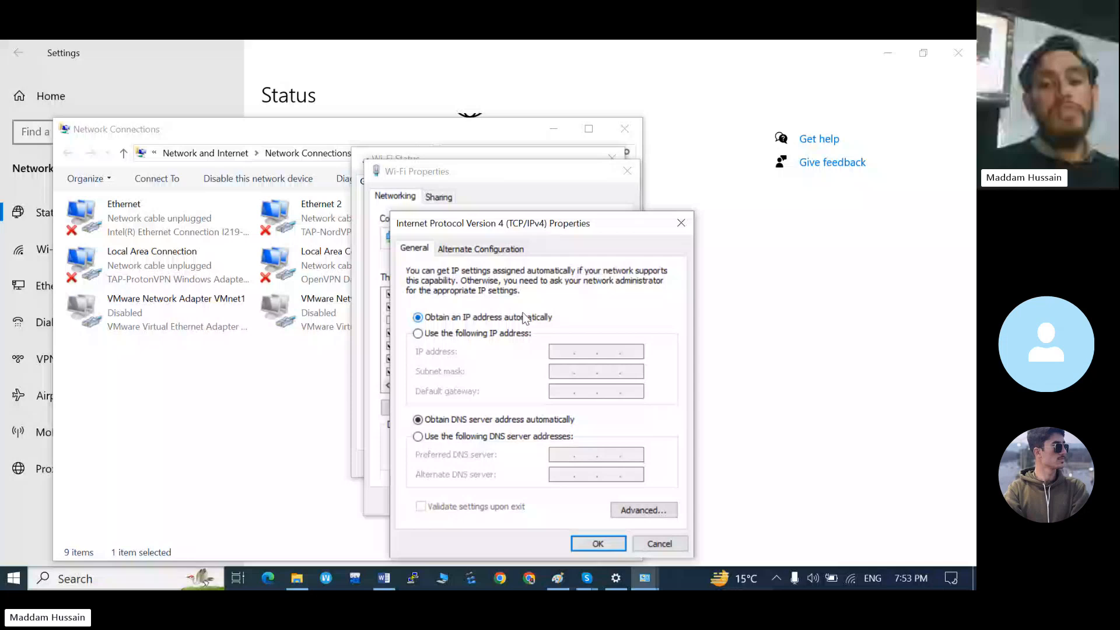
click(619, 437)
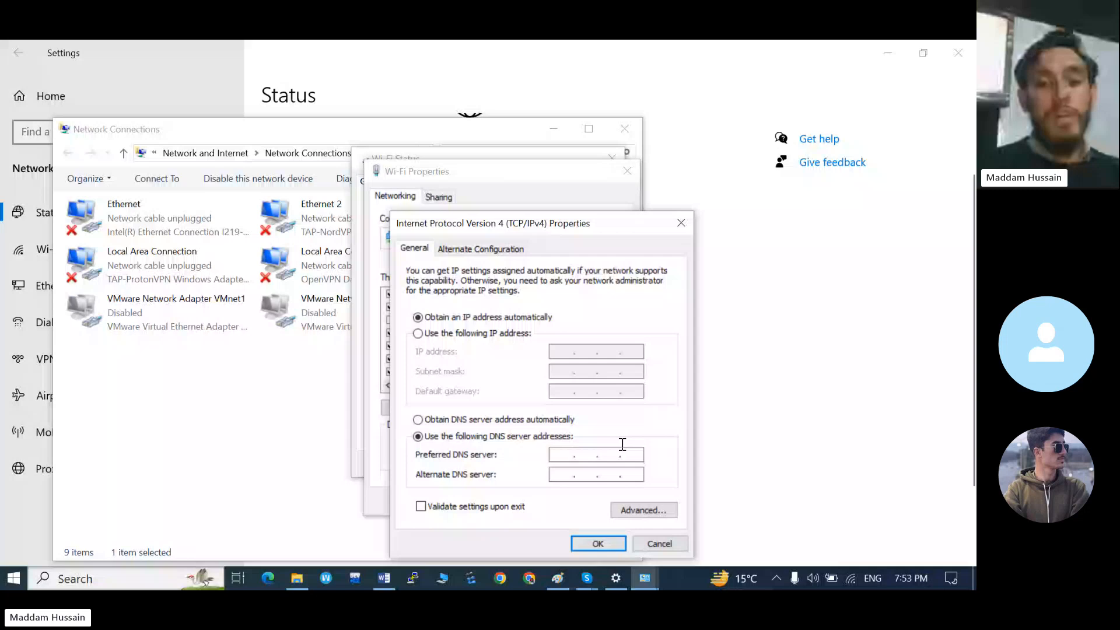
click(682, 222)
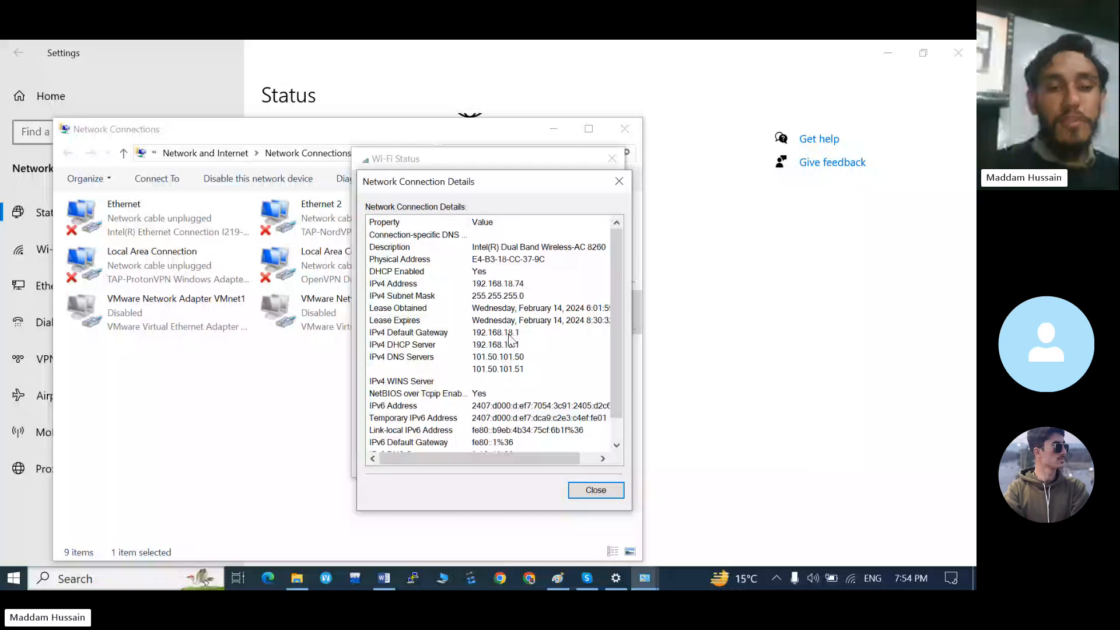
- Switch to the VLANs new-1 notes in Paint and review the inter-VLAN routing and subinterfaces text
key(alt+Tab)
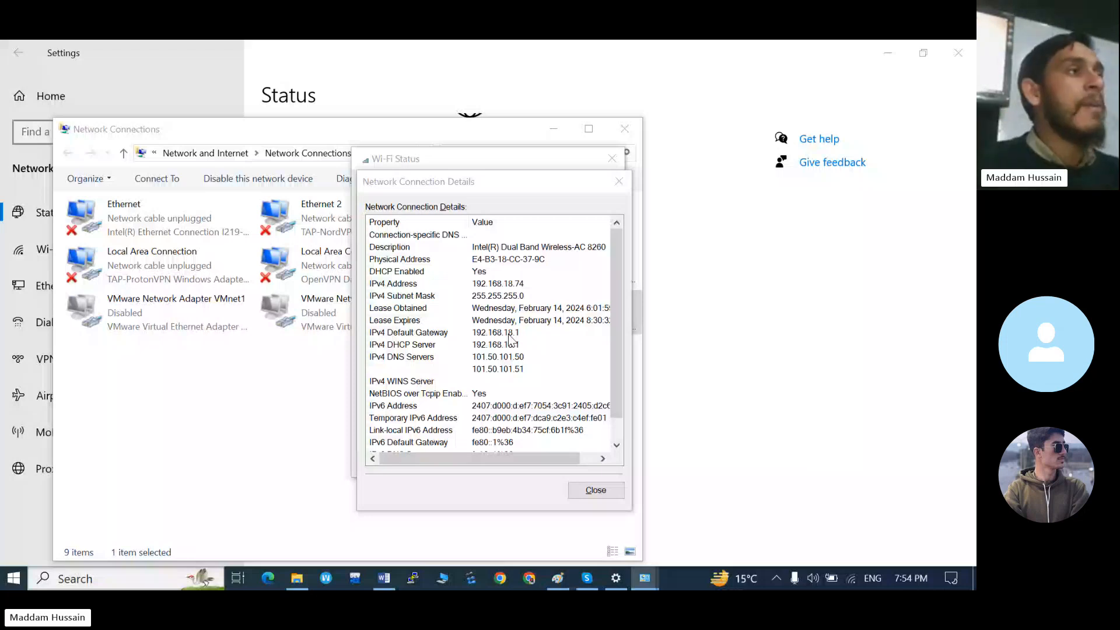
key(alt+Tab)
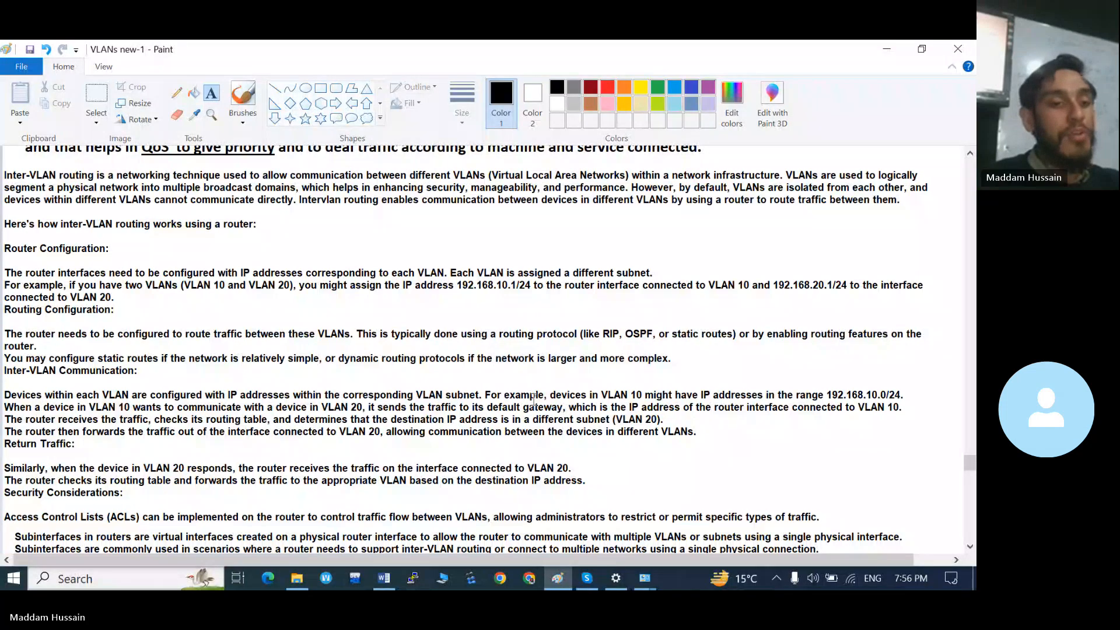
scroll(534, 398, down, 3)
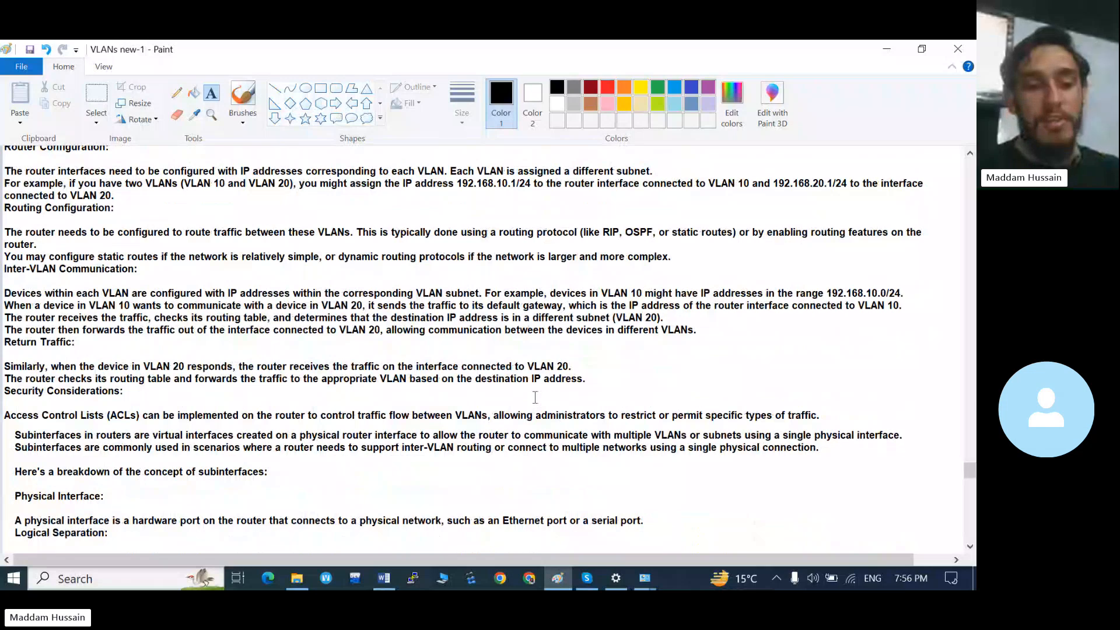
scroll(535, 398, down, 3)
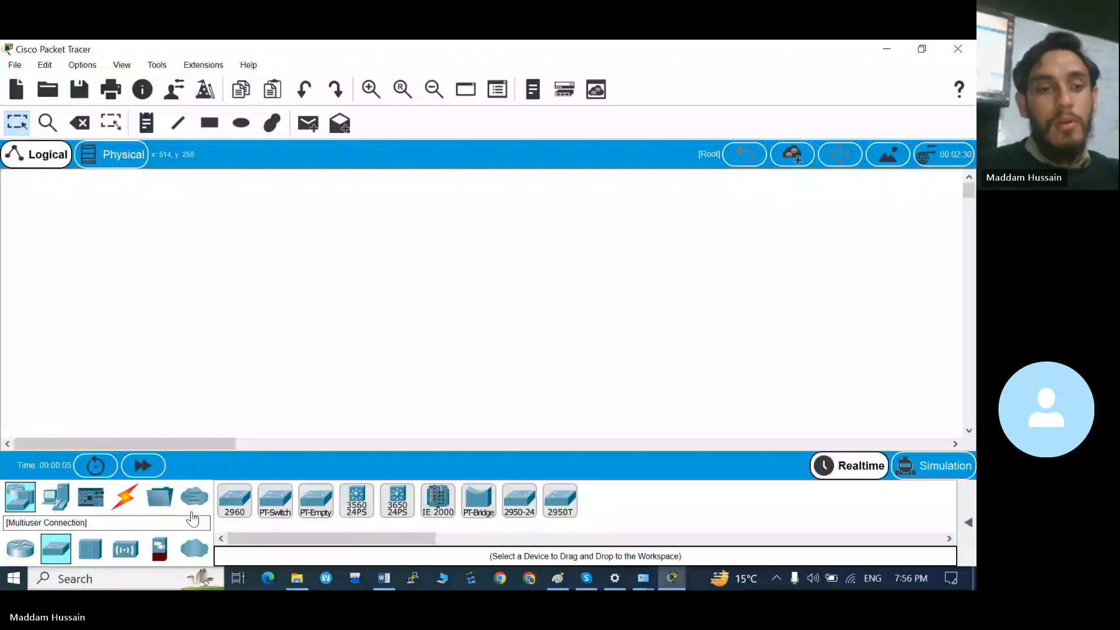
- In Cisco Packet Tracer, place a 2960 switch, a PC and a 2911 router, cabled with copper straight-through via switch ports Fa0/1 and Gig0/1
drag(235, 500, 370, 315)
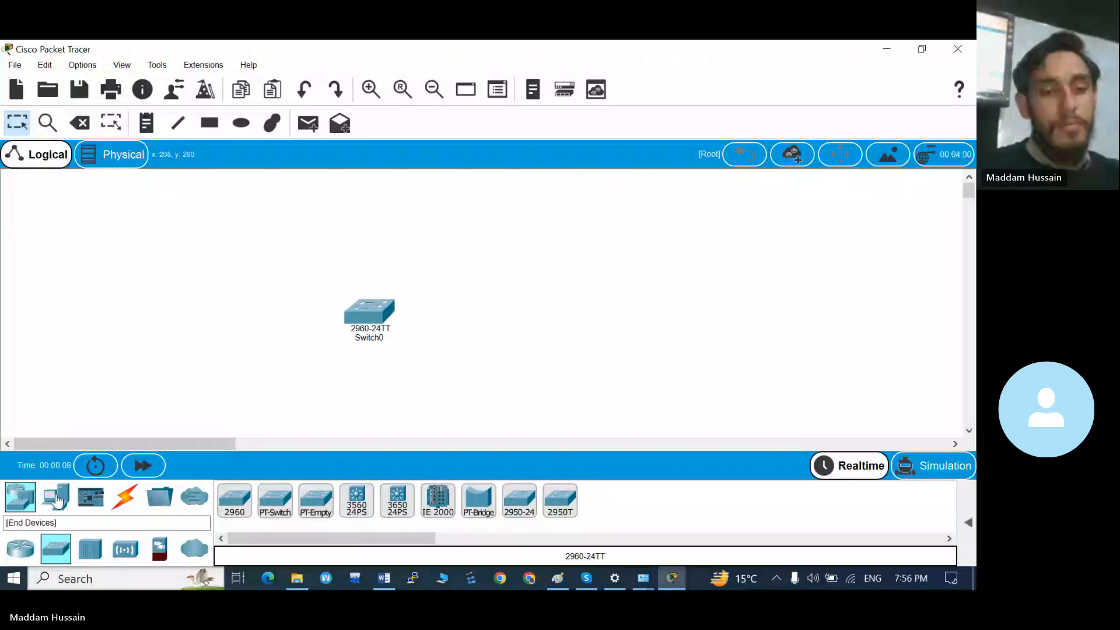
drag(57, 500, 314, 391)
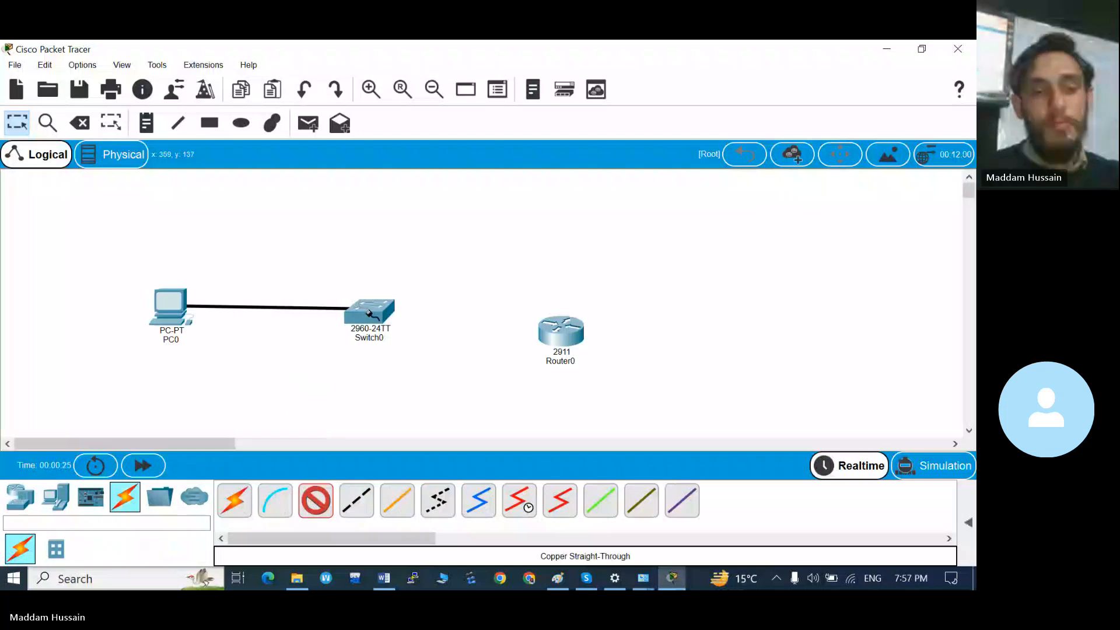
click(369, 313)
click(411, 67)
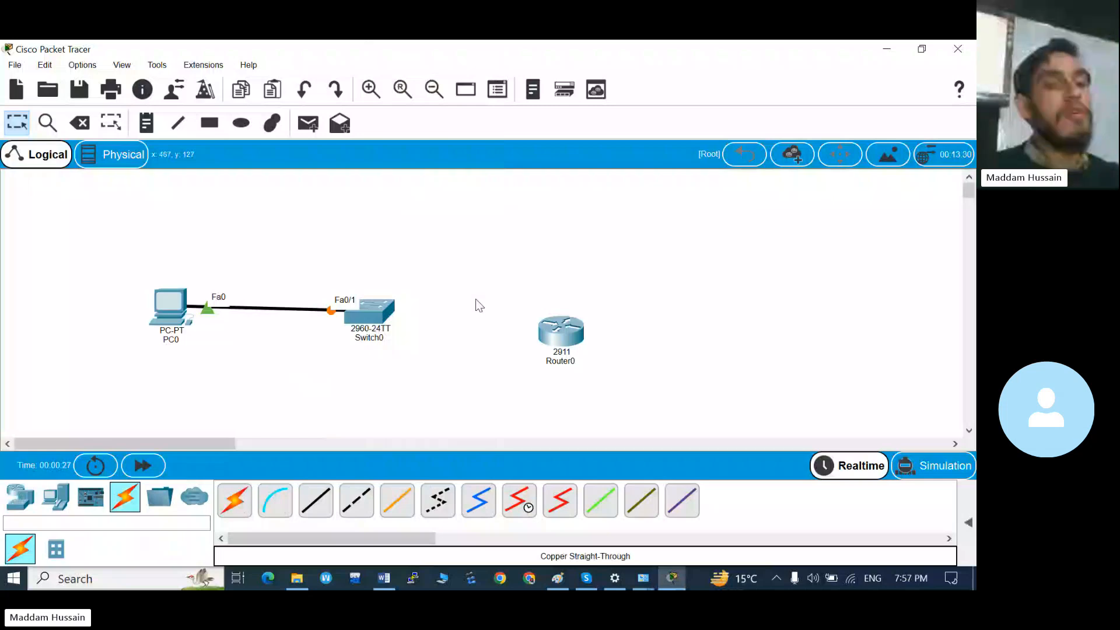
key(ctrl+r)
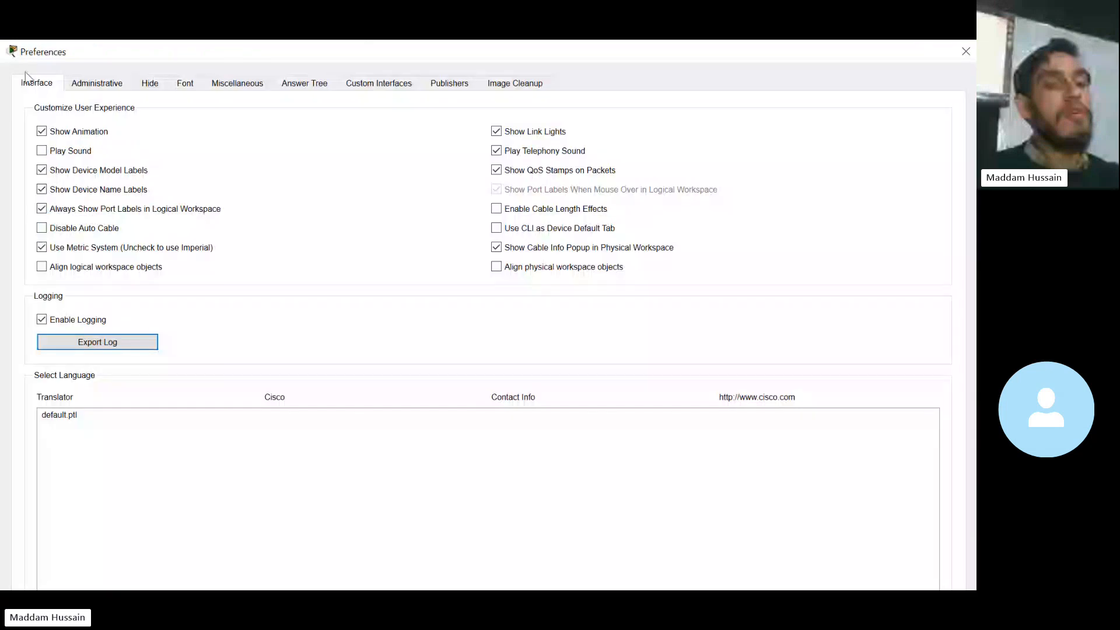
key(Escape)
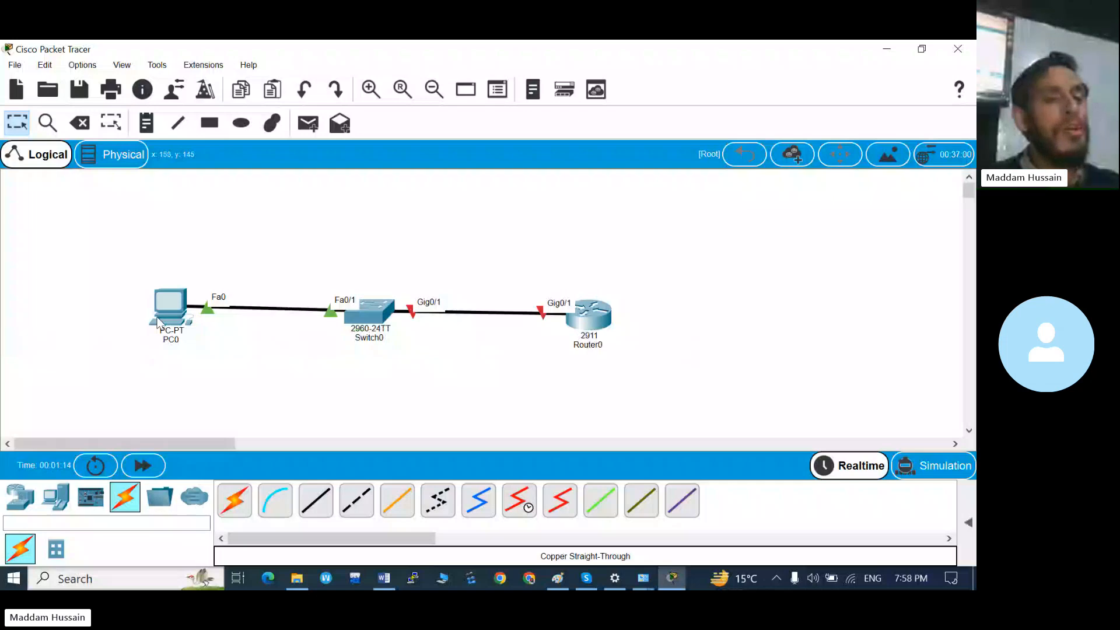
- Add four more PCs above and below PC0 on the switch's side of the topology
drag(158, 321, 185, 306)
click(56, 497)
drag(235, 501, 186, 245)
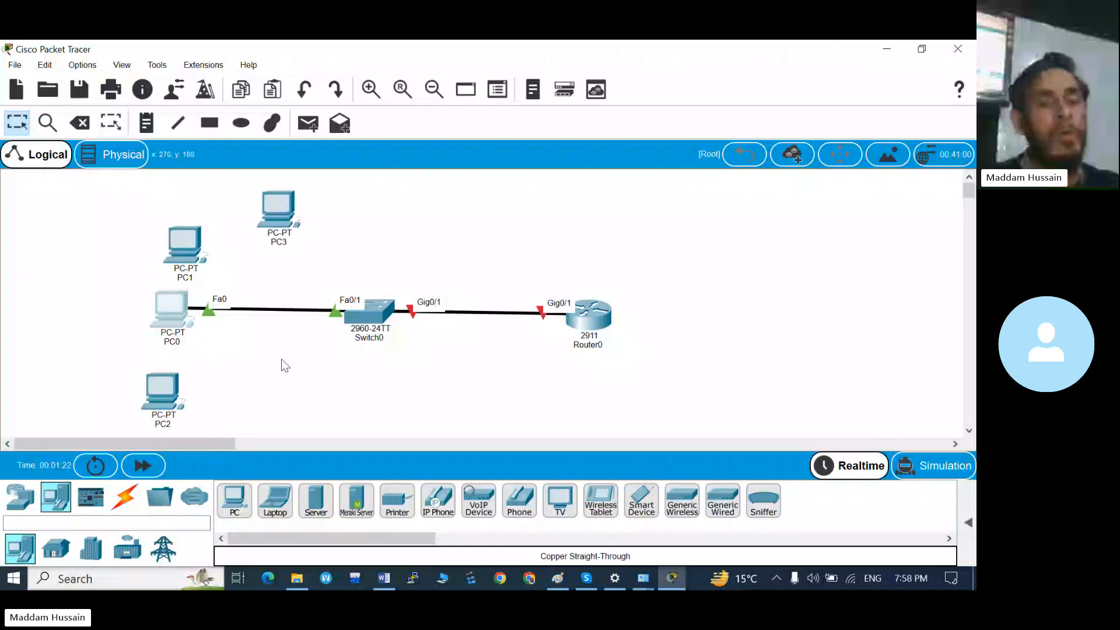
drag(235, 501, 248, 425)
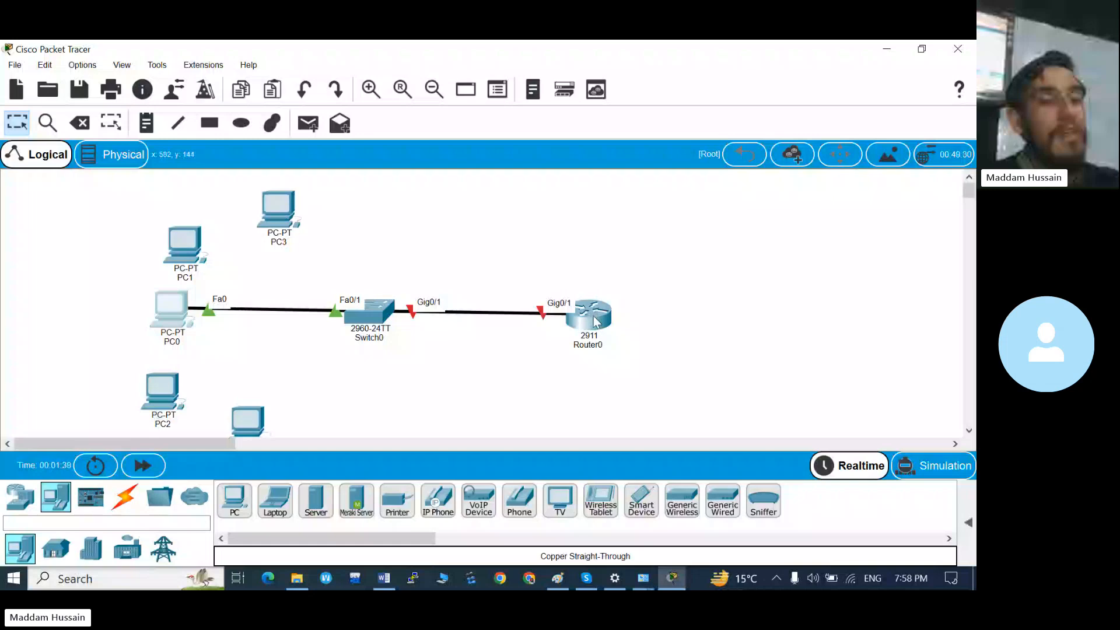
- Place a Cloud-PT beside Router0 on the side away from the switch
mouse_move(595, 321)
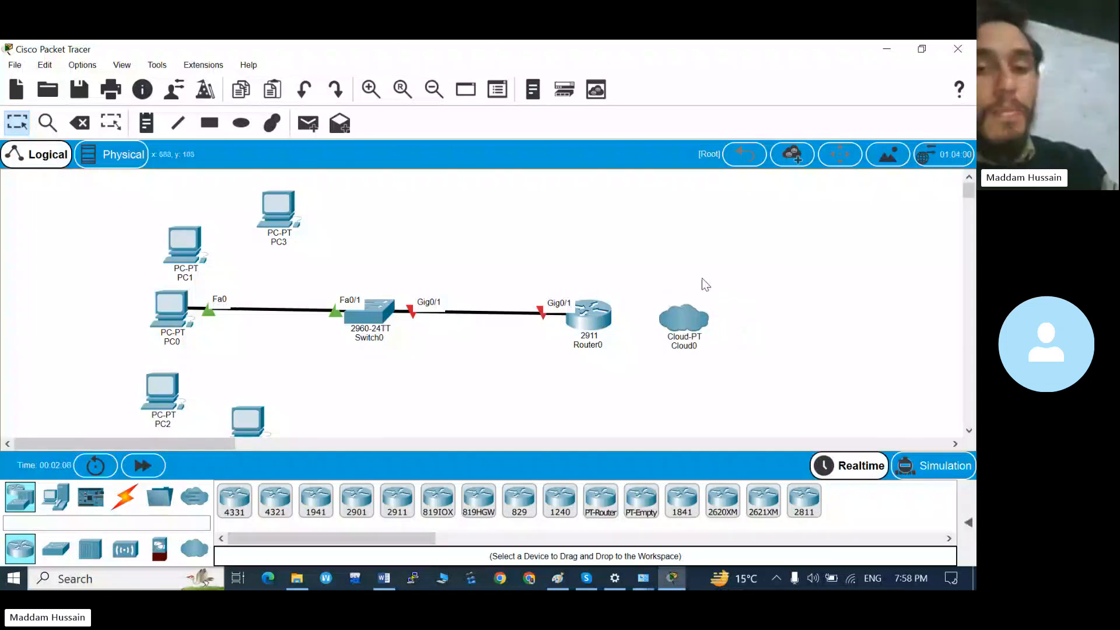
click(671, 320)
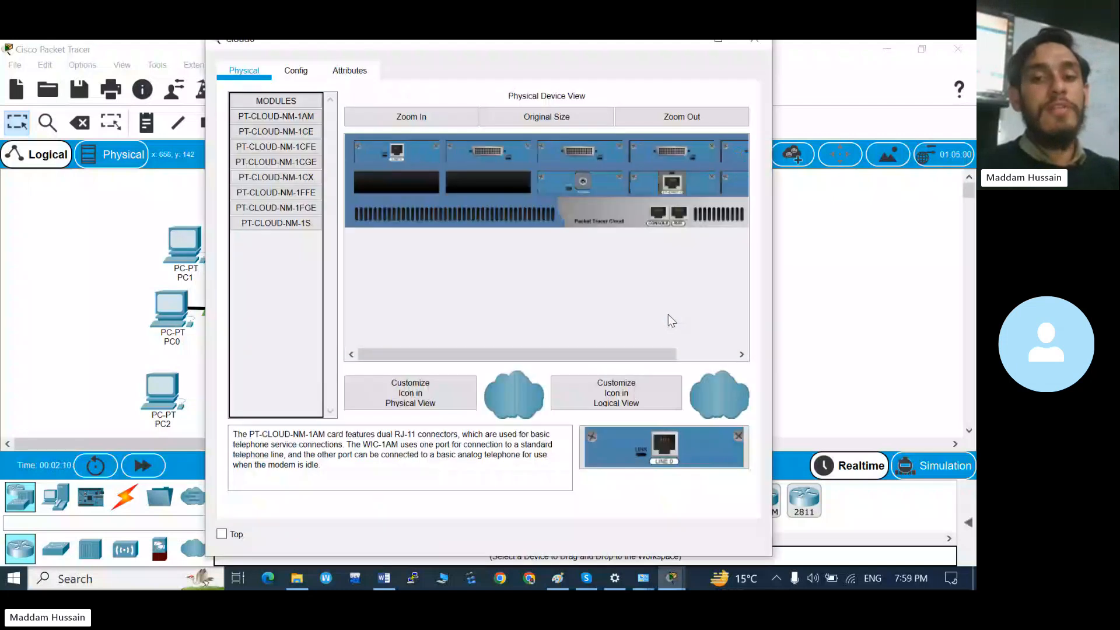
key(Escape)
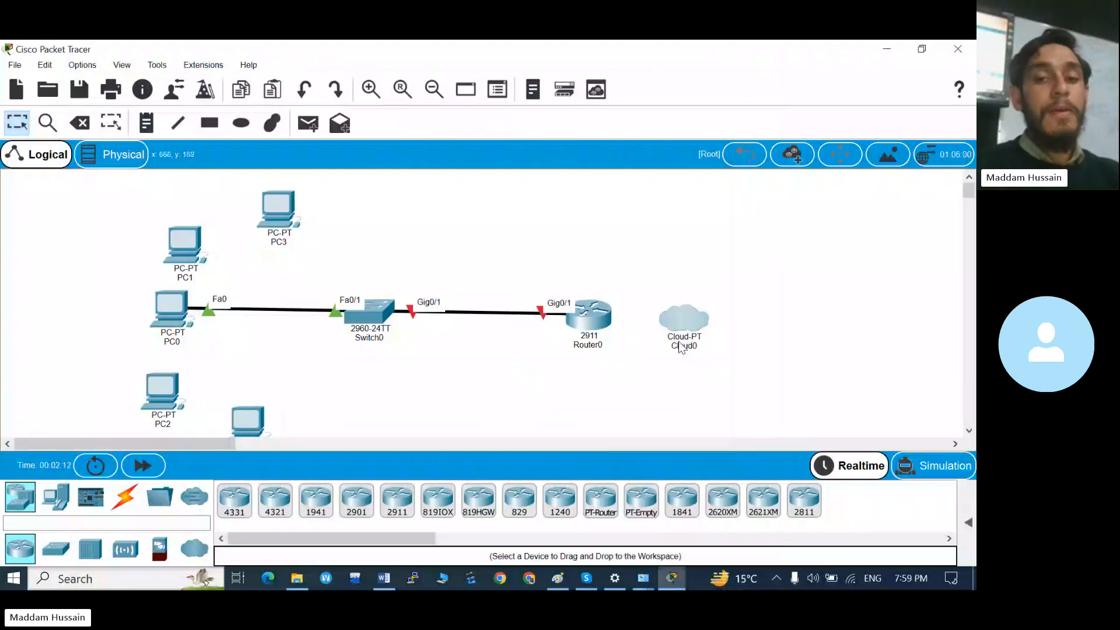
drag(679, 348, 700, 341)
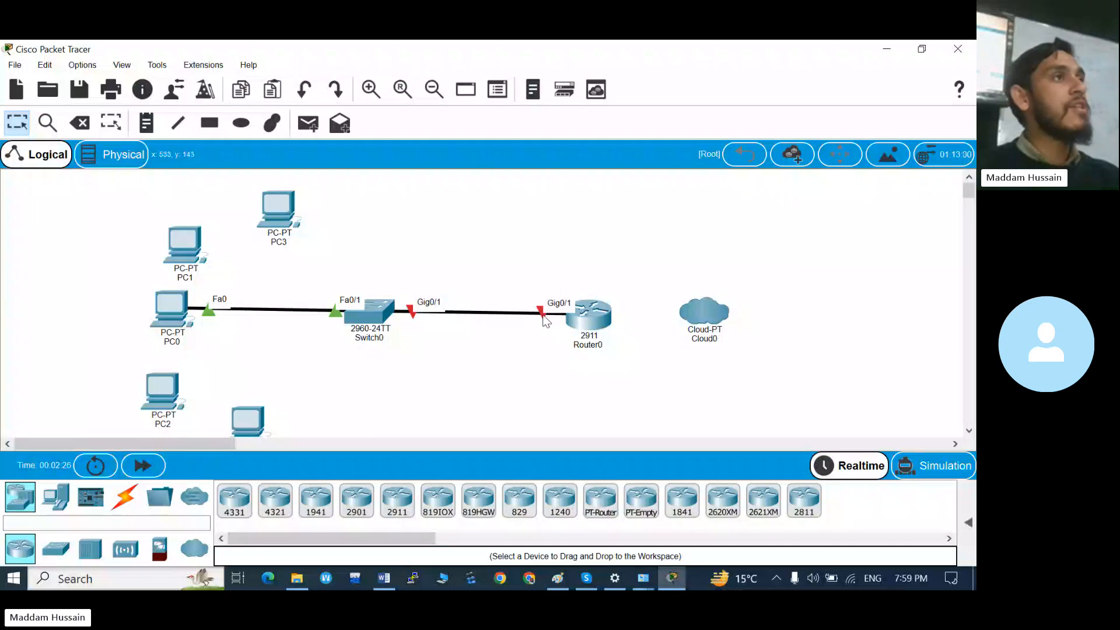
- Review the default gateway in the Wi-Fi connection details, and return to Packet Tracer to check Router0's port summary
click(685, 321)
mouse_move(641, 578)
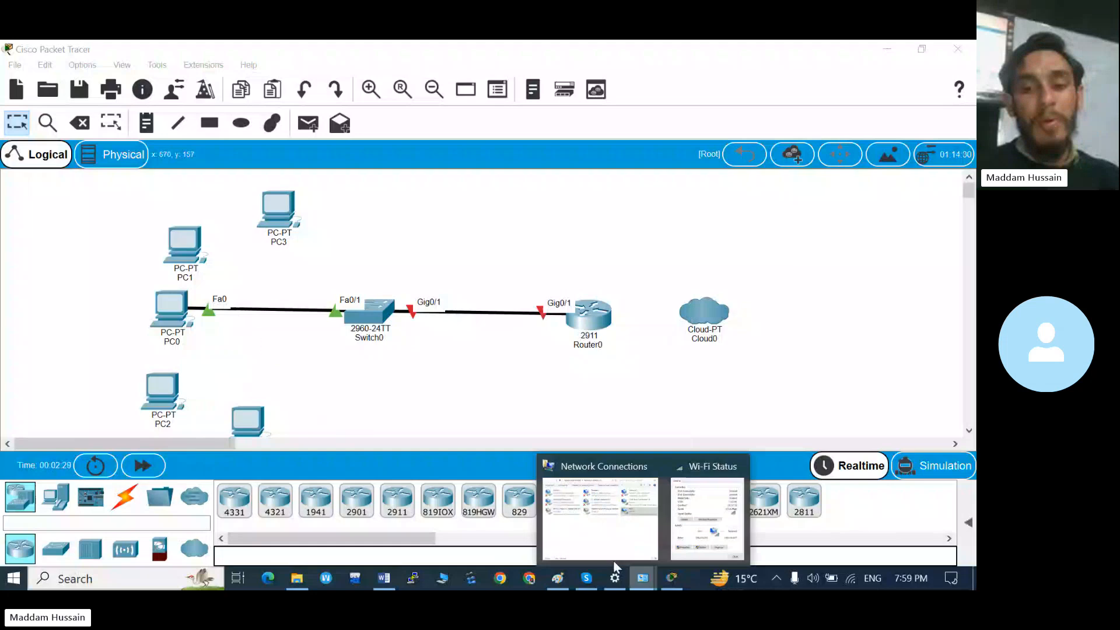
click(706, 510)
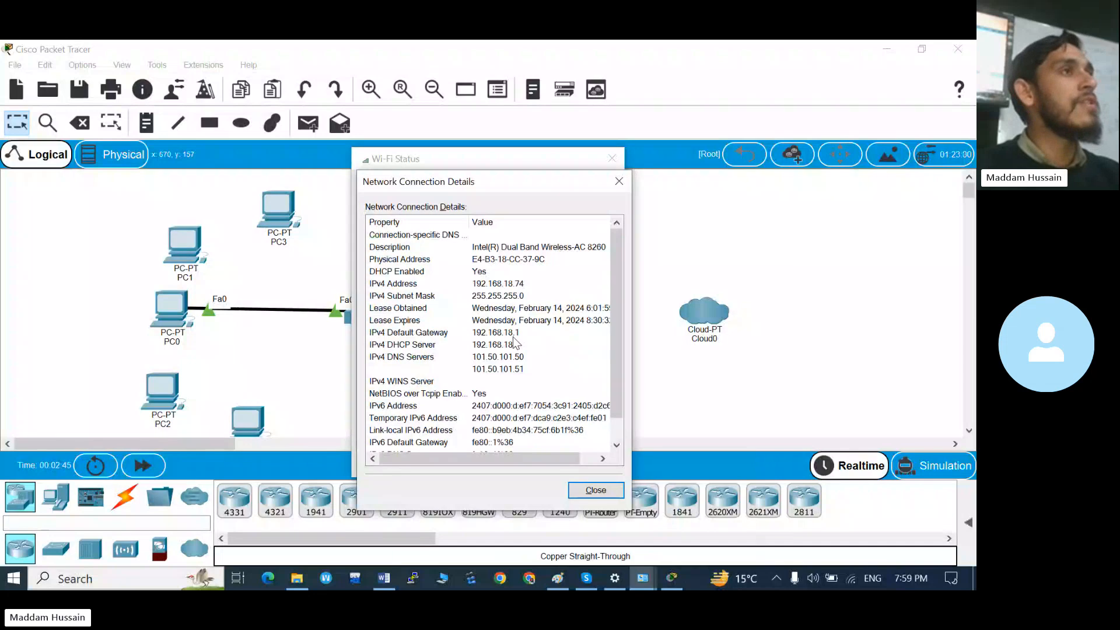
key(alt+Tab)
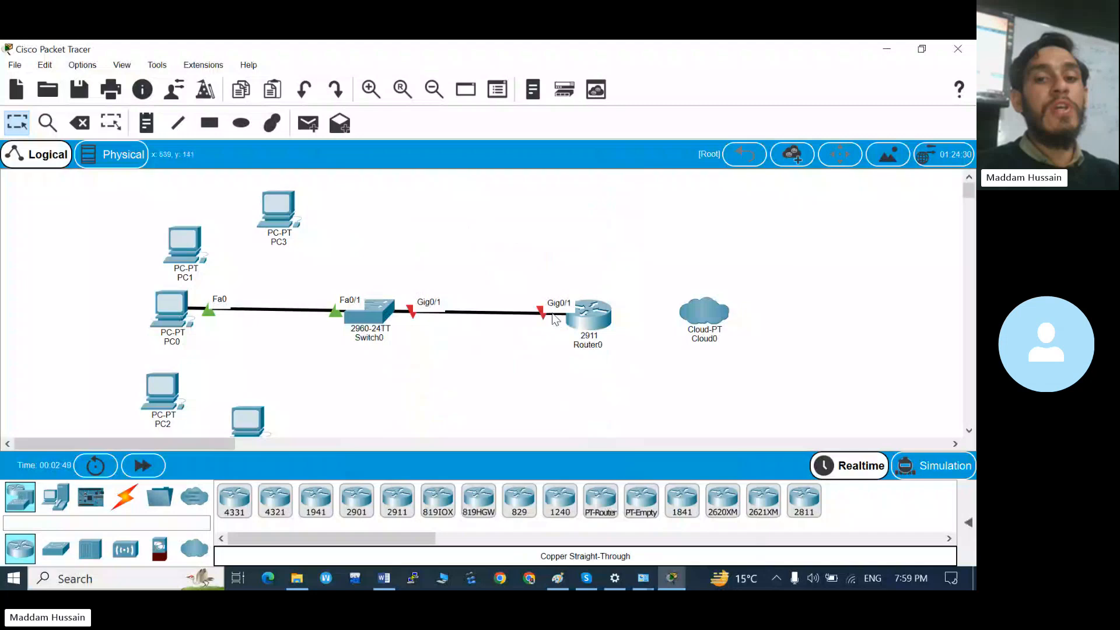
mouse_move(576, 318)
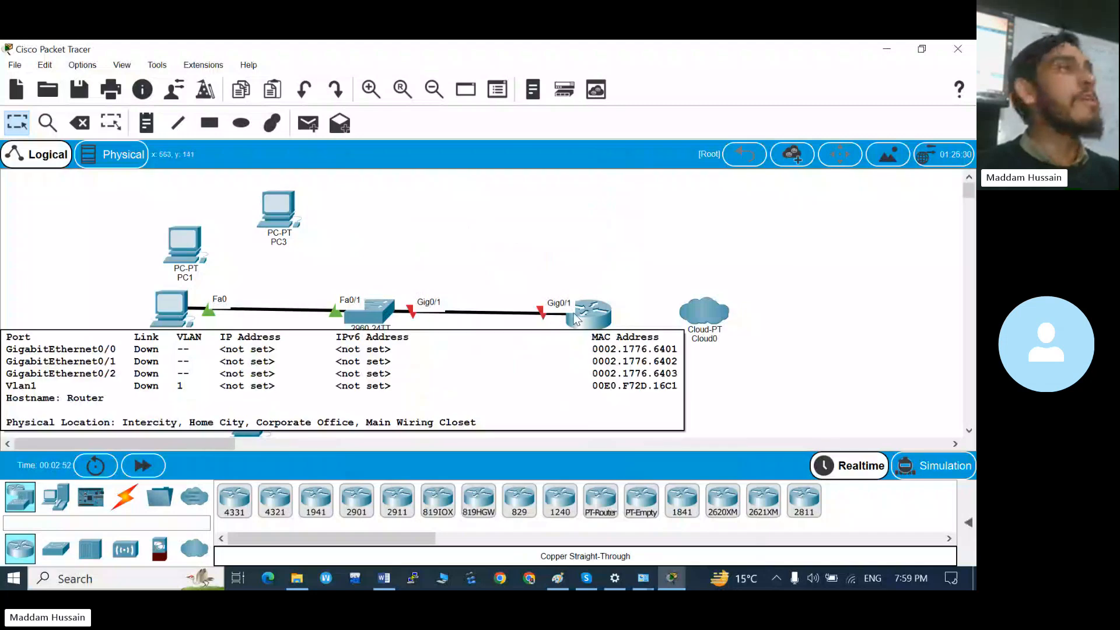
- Configure PC0 with static IP address 192.168.10.22, subnet mask 255.255.255.0 and default gateway 192.168.10.100
click(170, 307)
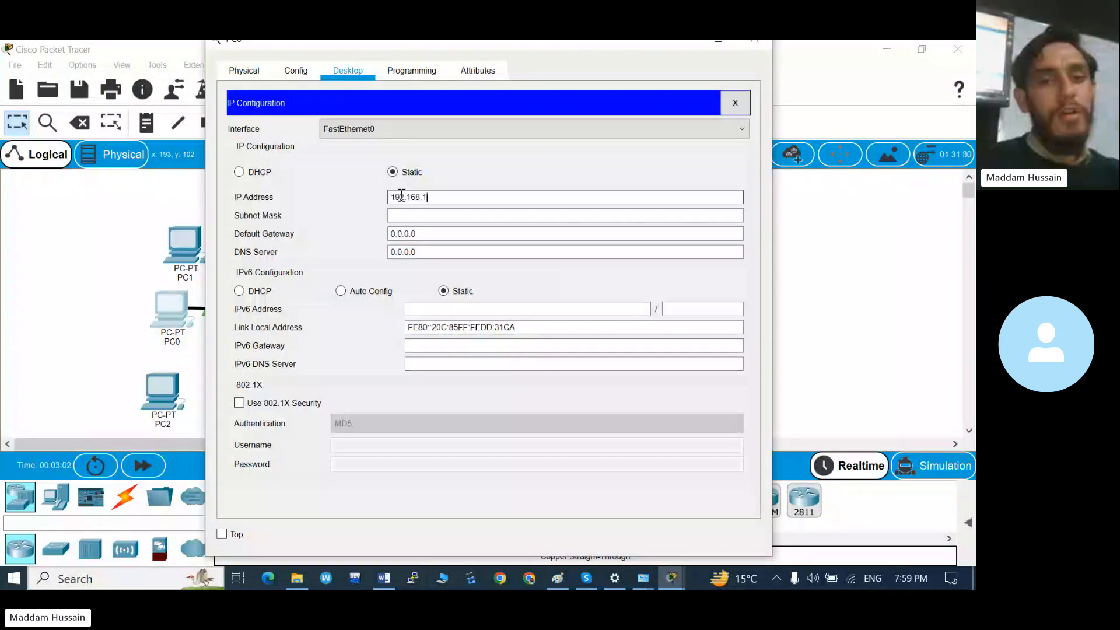
text(10.)
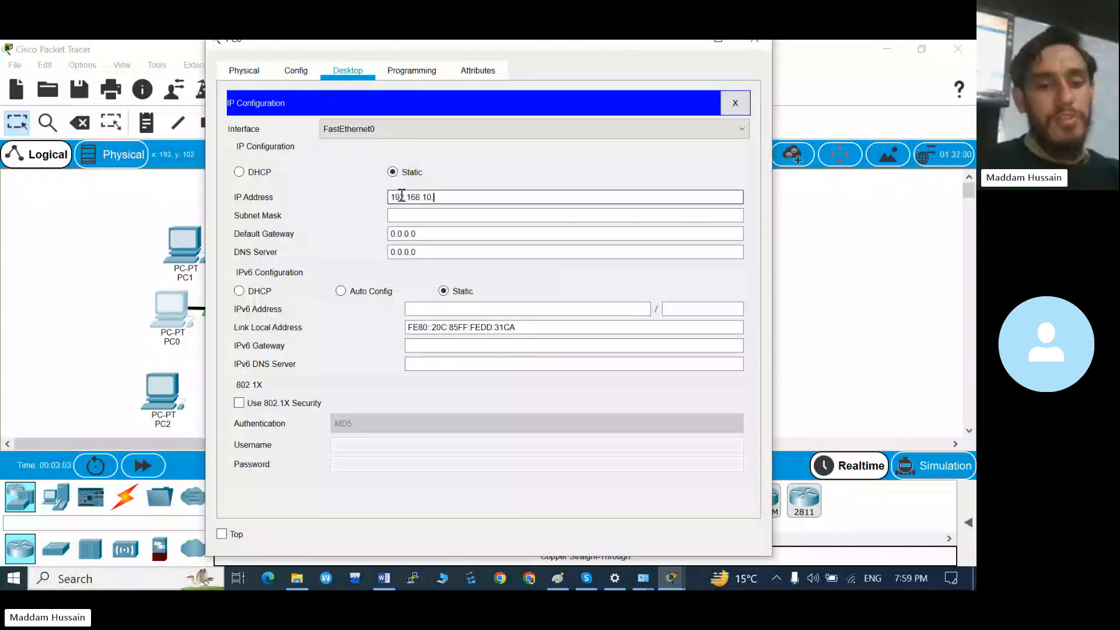
text(22)
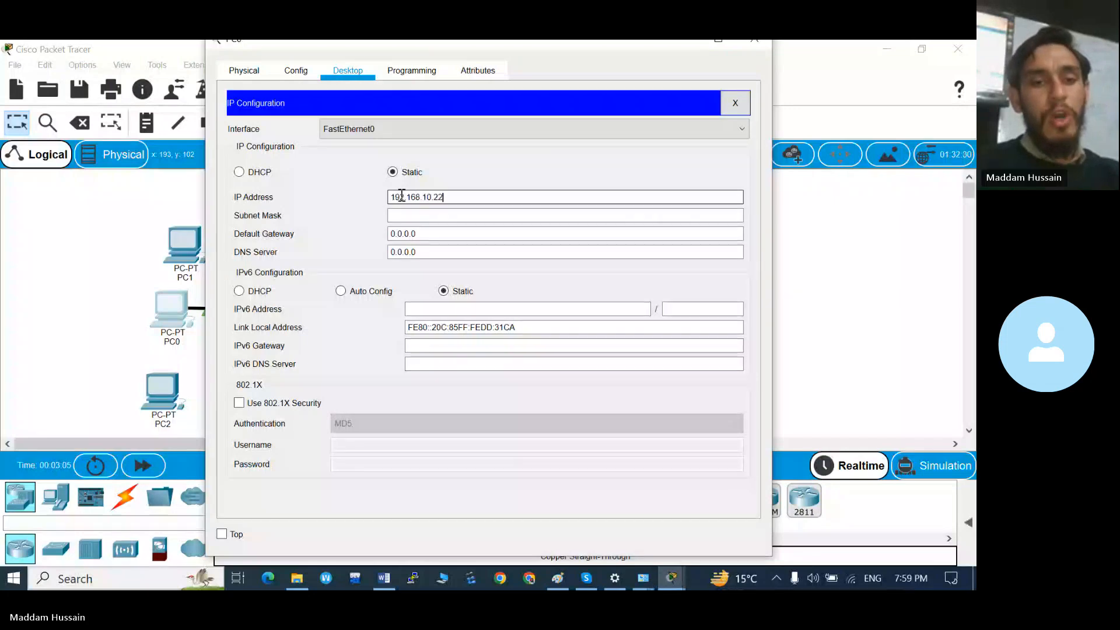
key(Tab)
key(Tab)
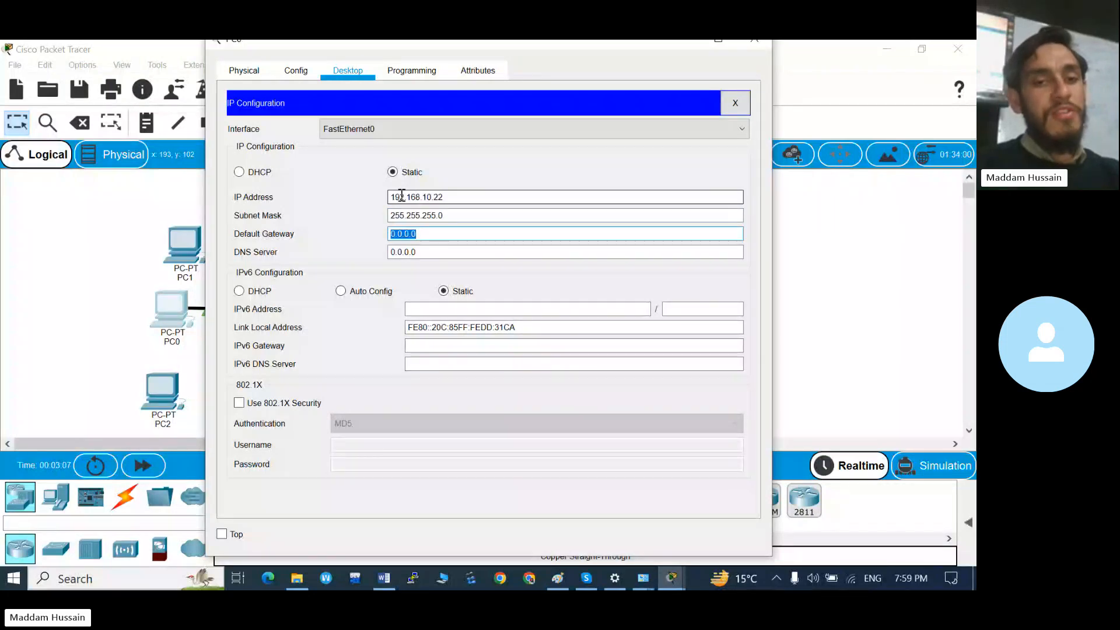
text(192)
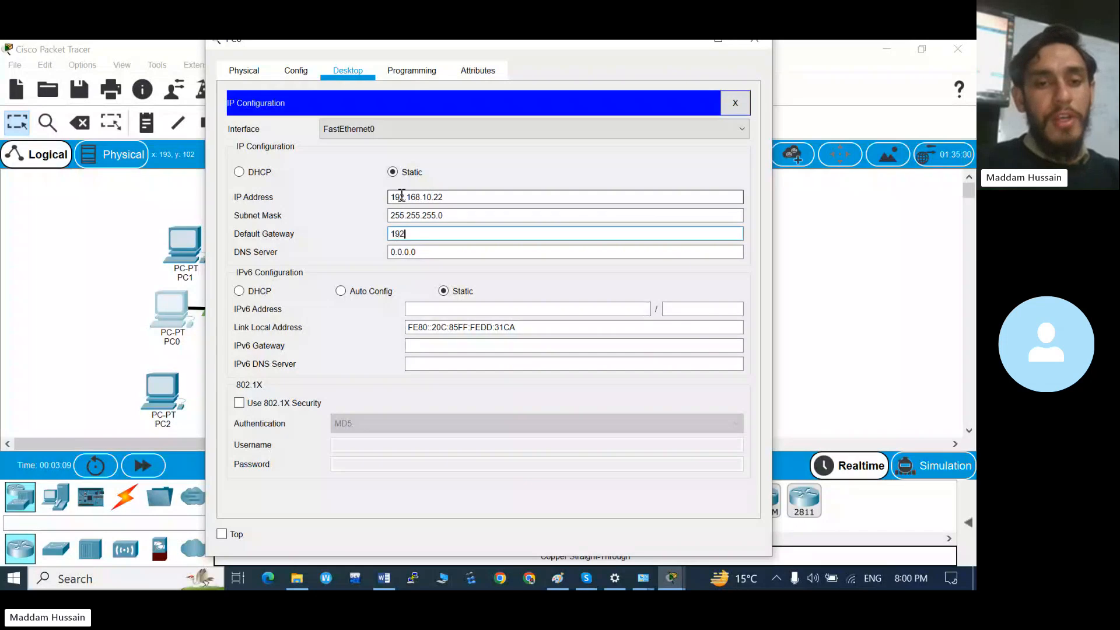
text(.168)
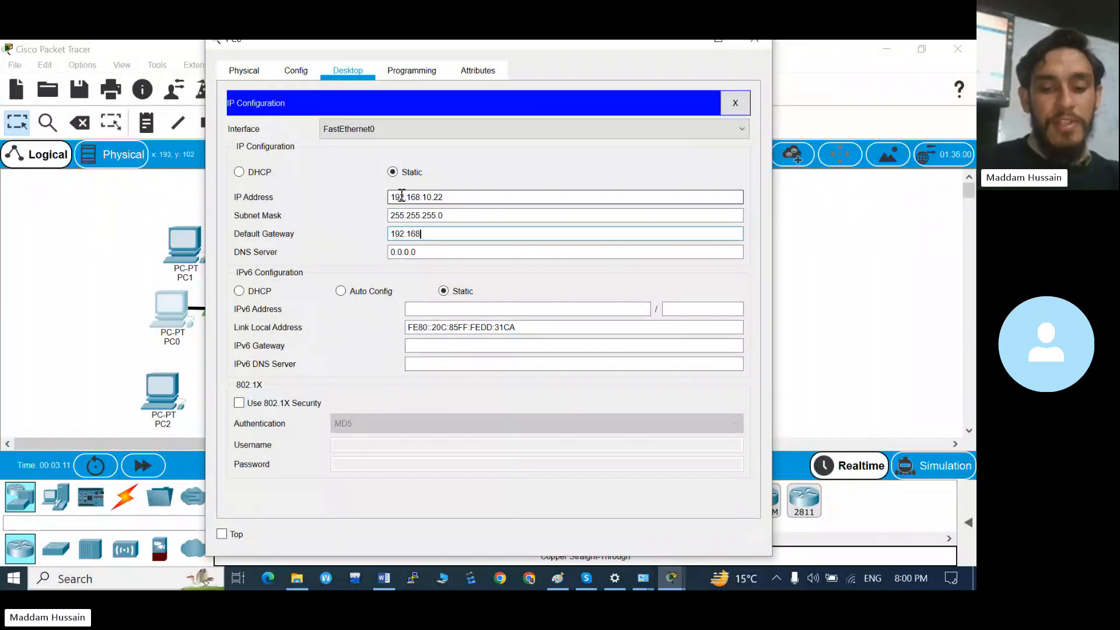
text(.10.100)
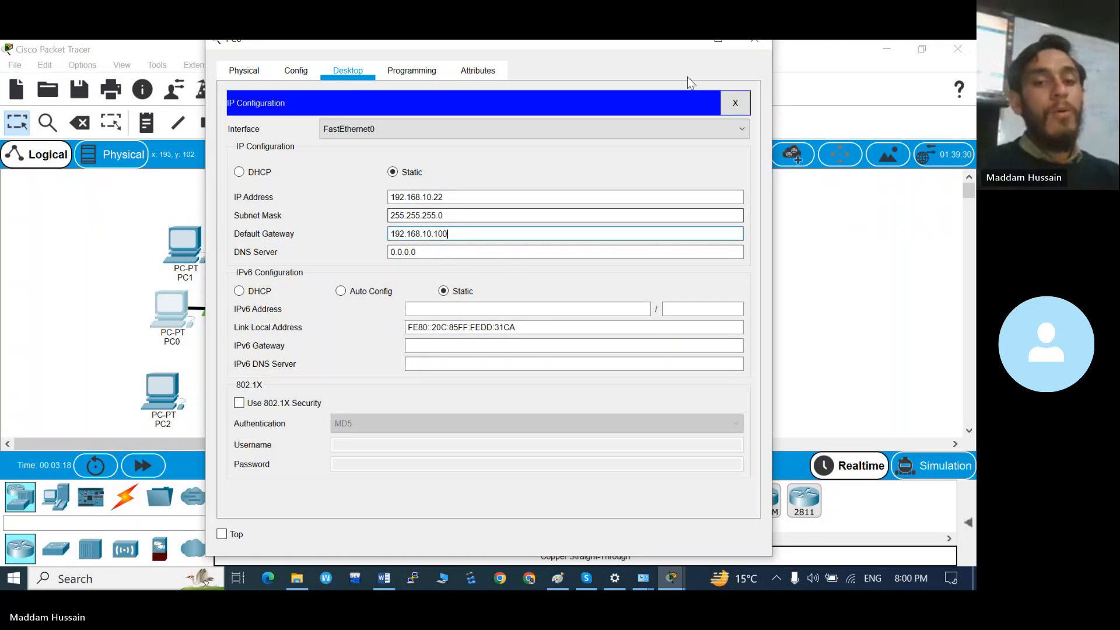
click(749, 44)
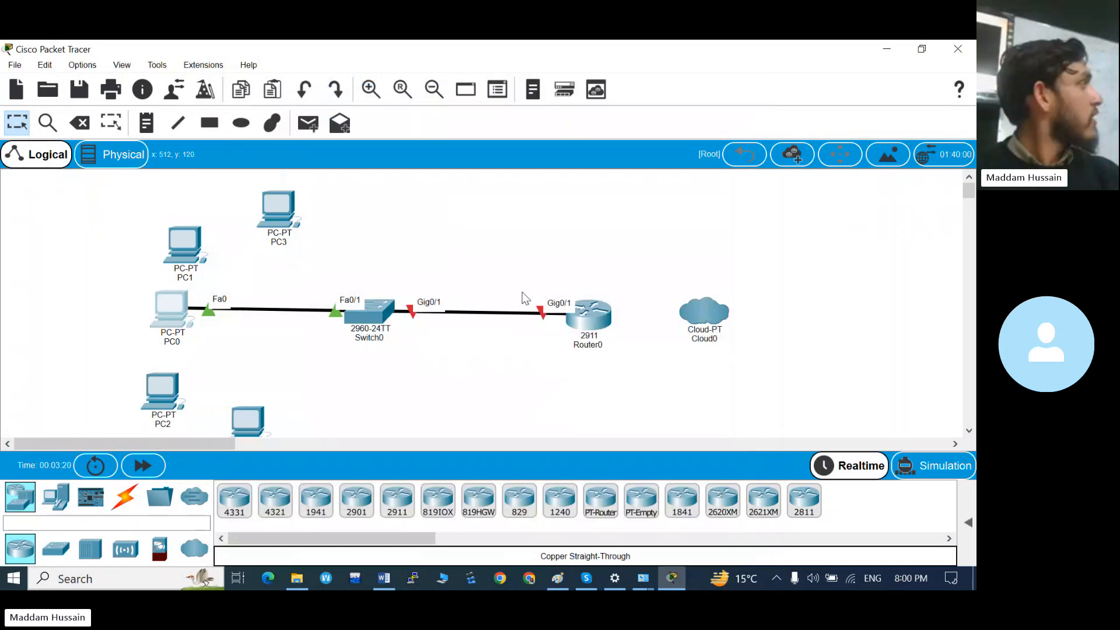
- Bring up Router0's interface gigabitEthernet 0/1 with no shutdown and check its link to the switch in the topology
key(alt+Tab)
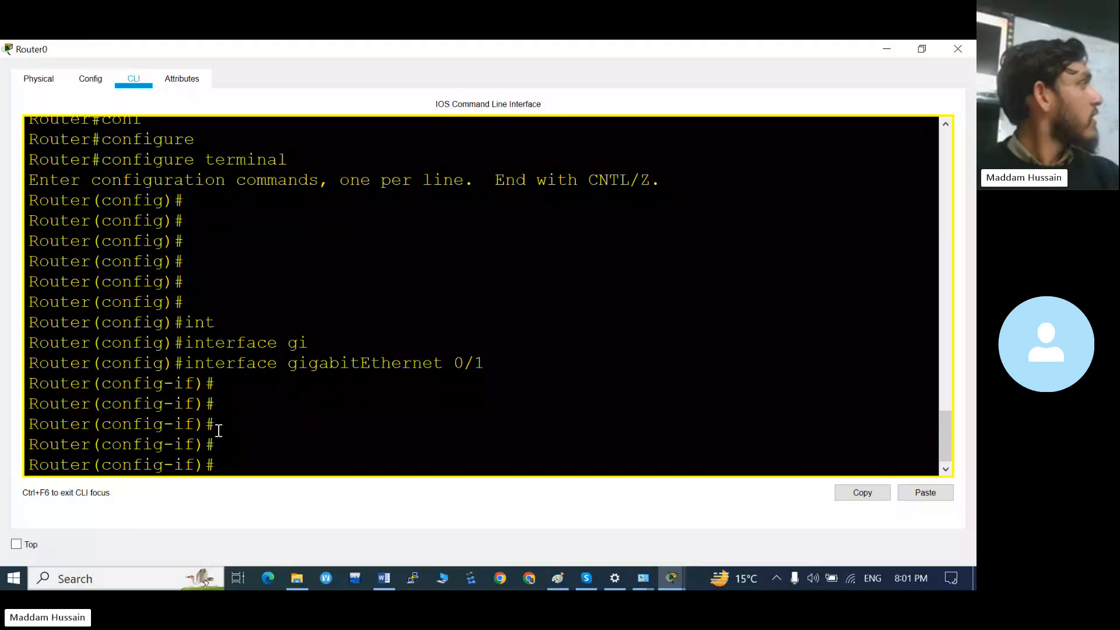
key(alt+Tab)
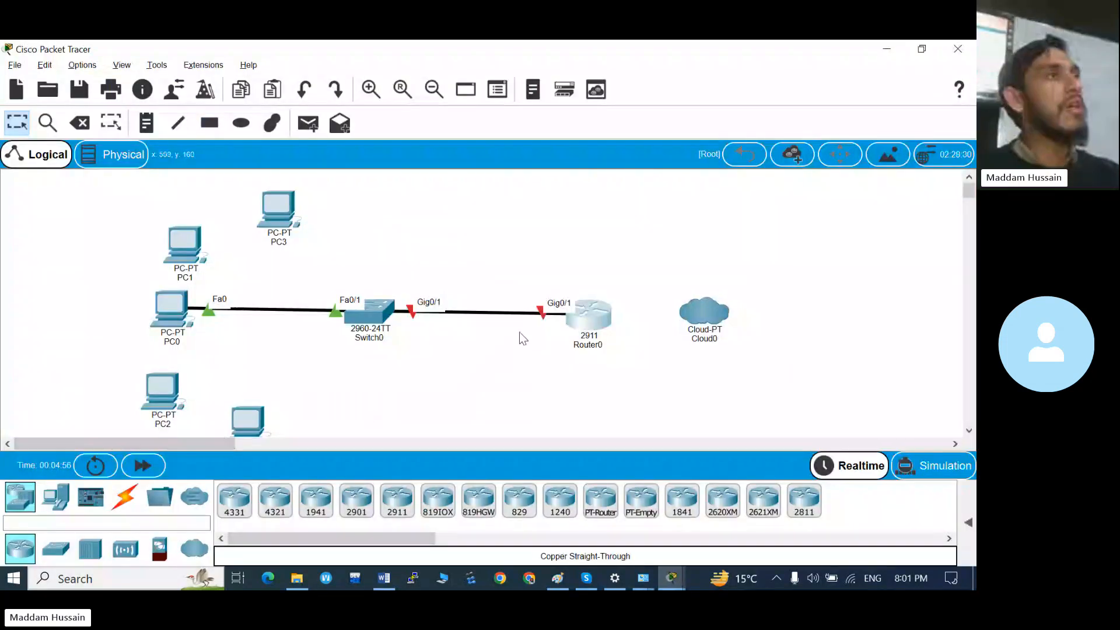
key(alt+Tab)
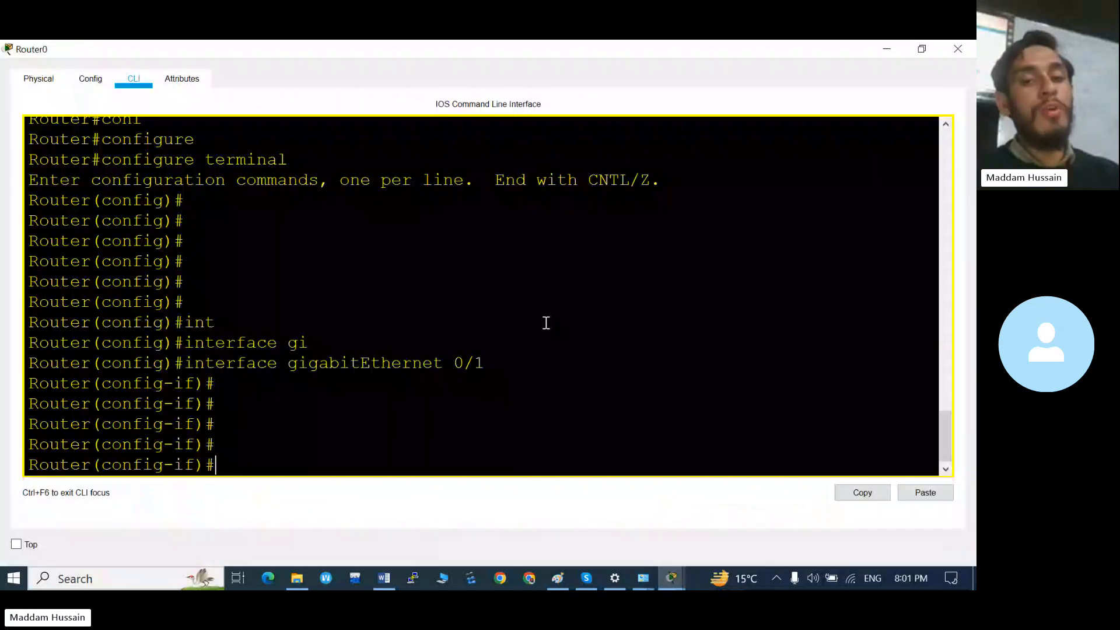
key(alt+Tab)
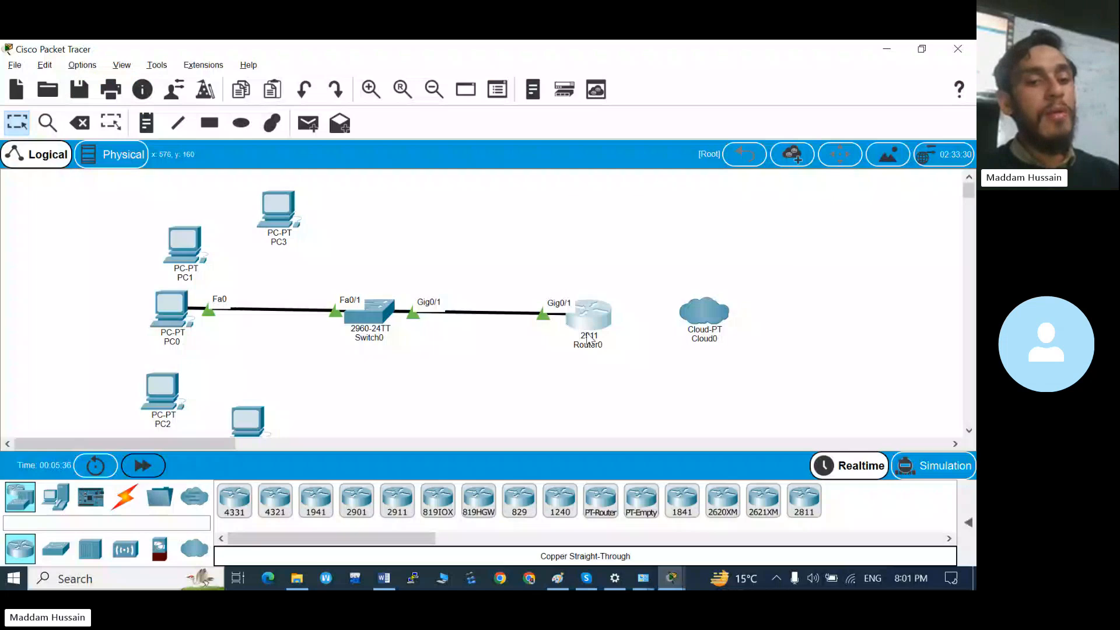
click(591, 337)
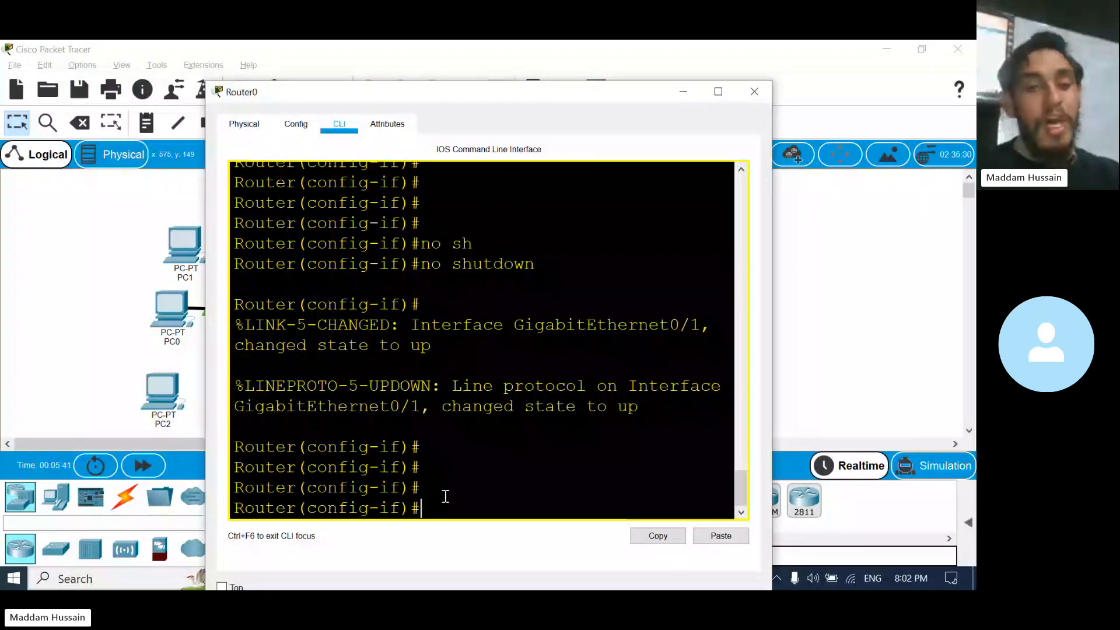
key(alt+Tab)
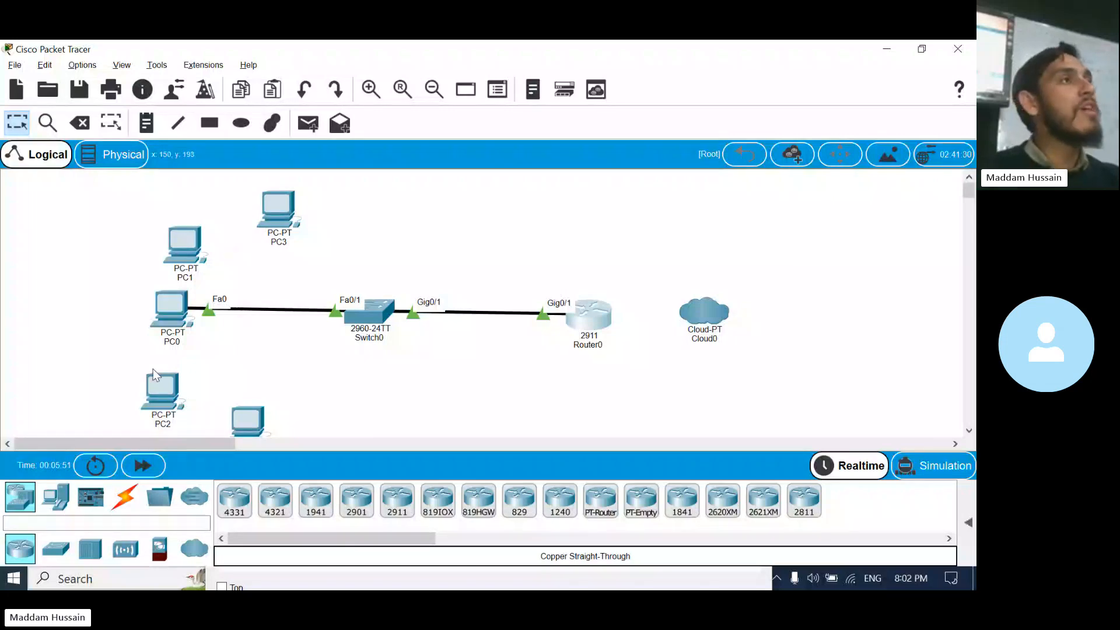
mouse_move(162, 385)
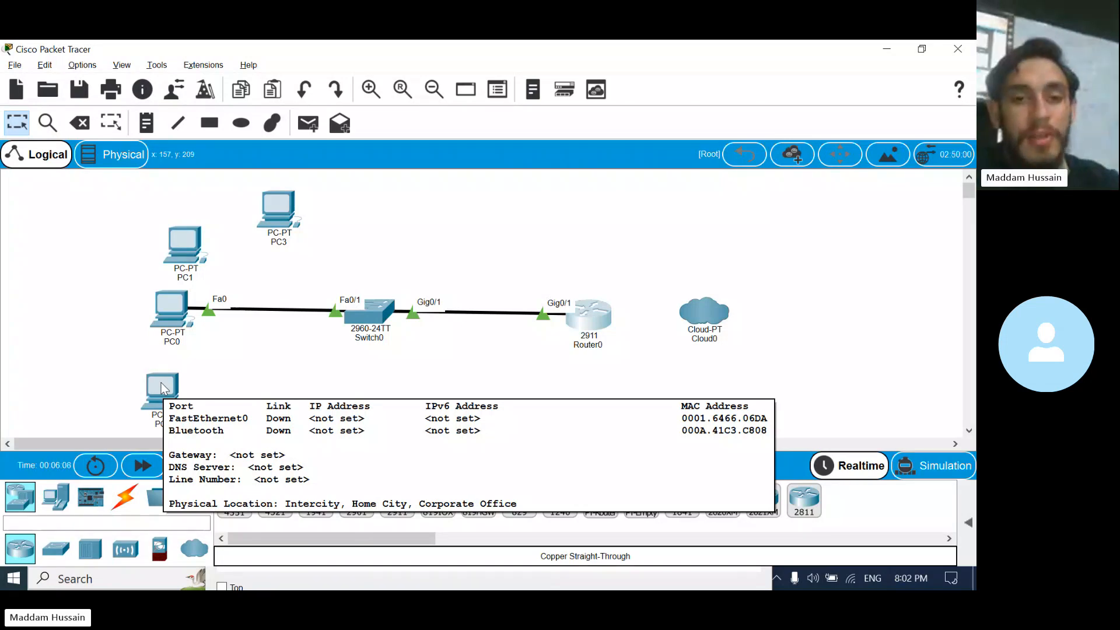
- Switch to the Skype class call and ring all participants who are not on the call
key(alt+Tab)
key(alt+Tab)
key(alt+Tab)
key(alt+Tab)
key(alt+Tab)
key(alt+Tab)
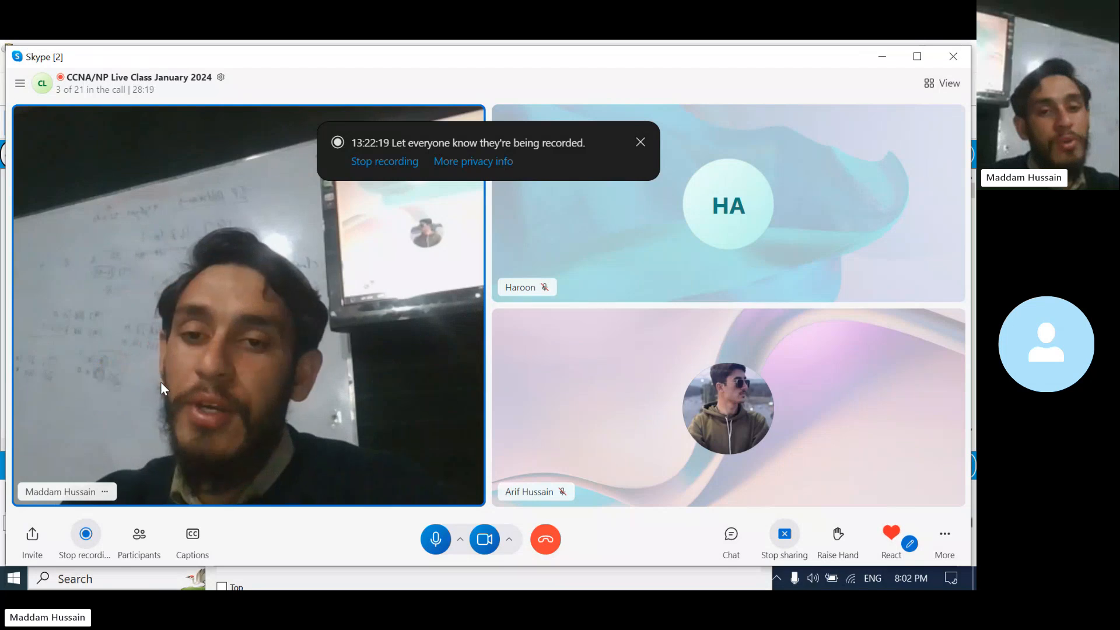
click(141, 542)
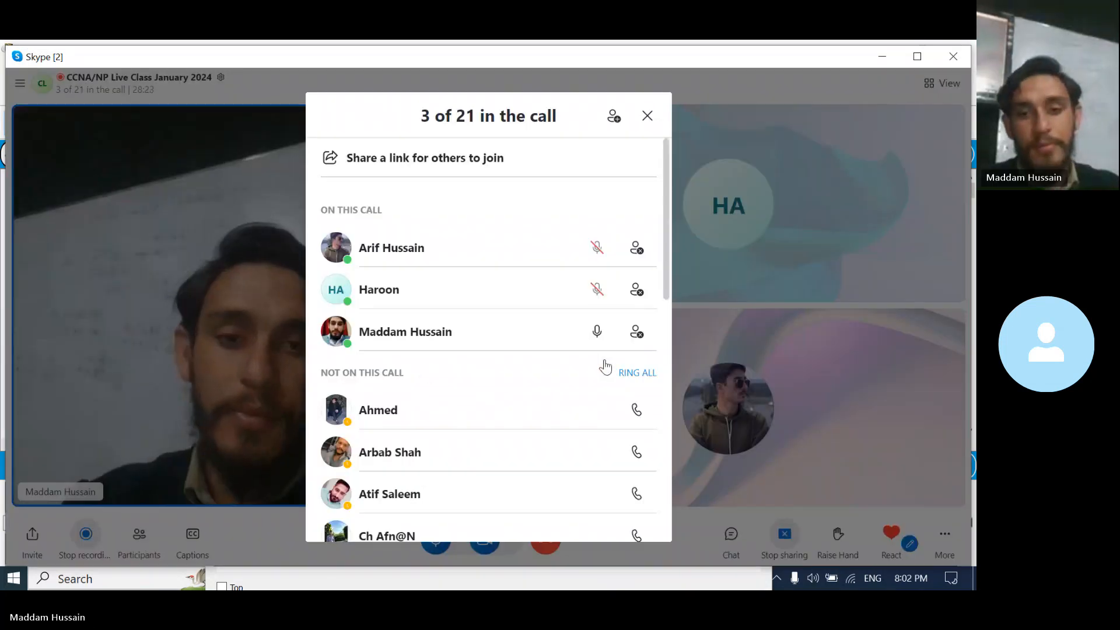
click(632, 372)
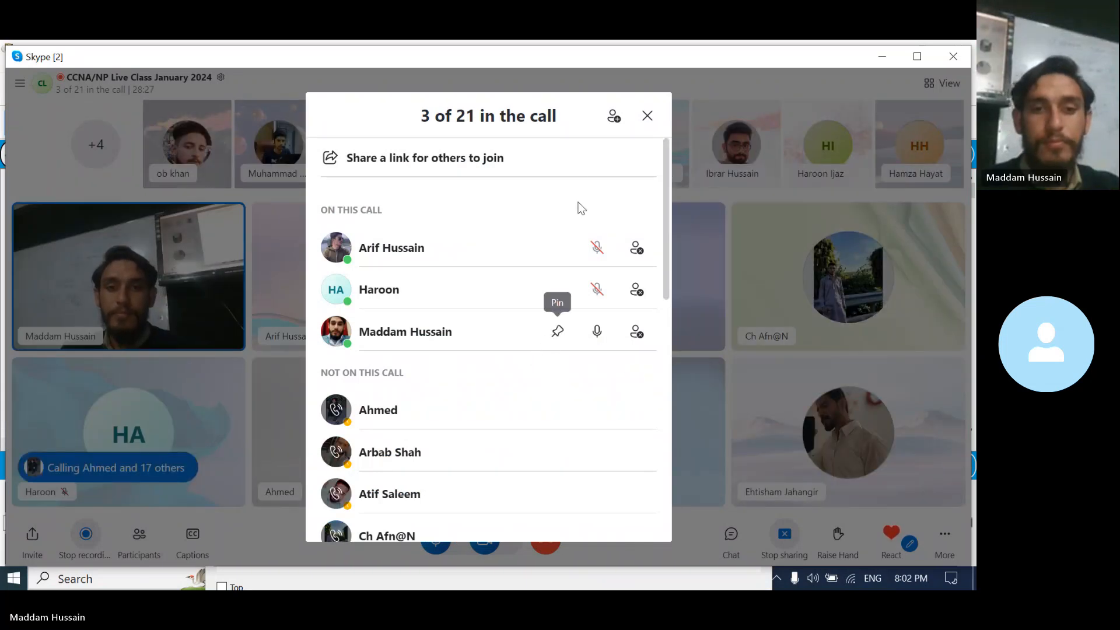
click(648, 116)
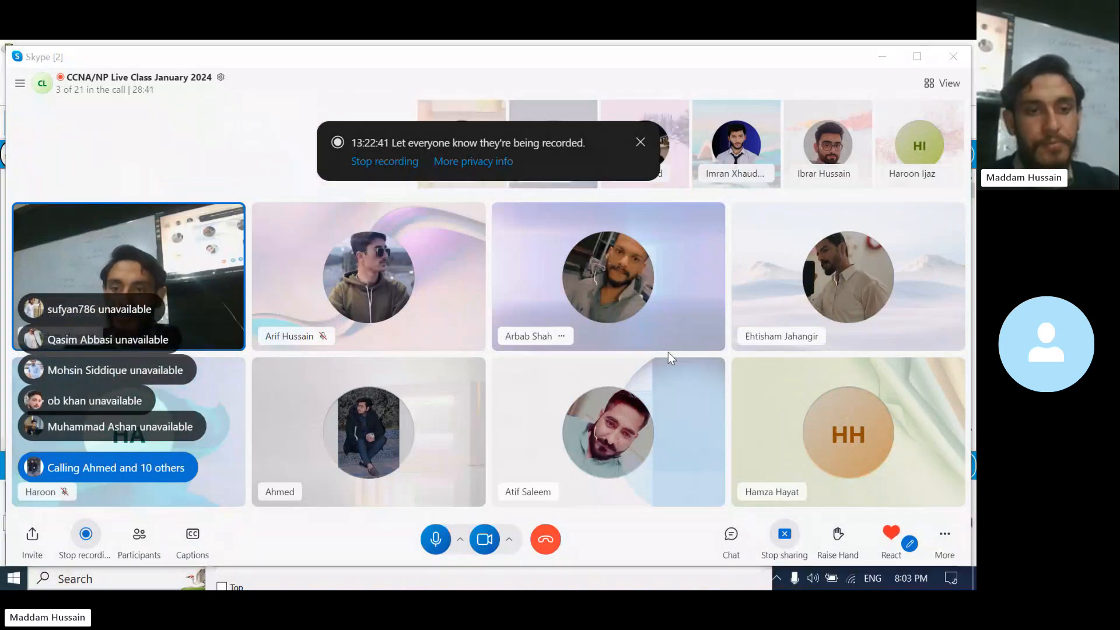
- Back in Cisco Packet Tracer, assign Router0's gigabitEthernet 0/1 interface the IP address 192.168.10.100 with subnet mask 255.255.255.0
key(alt+Tab)
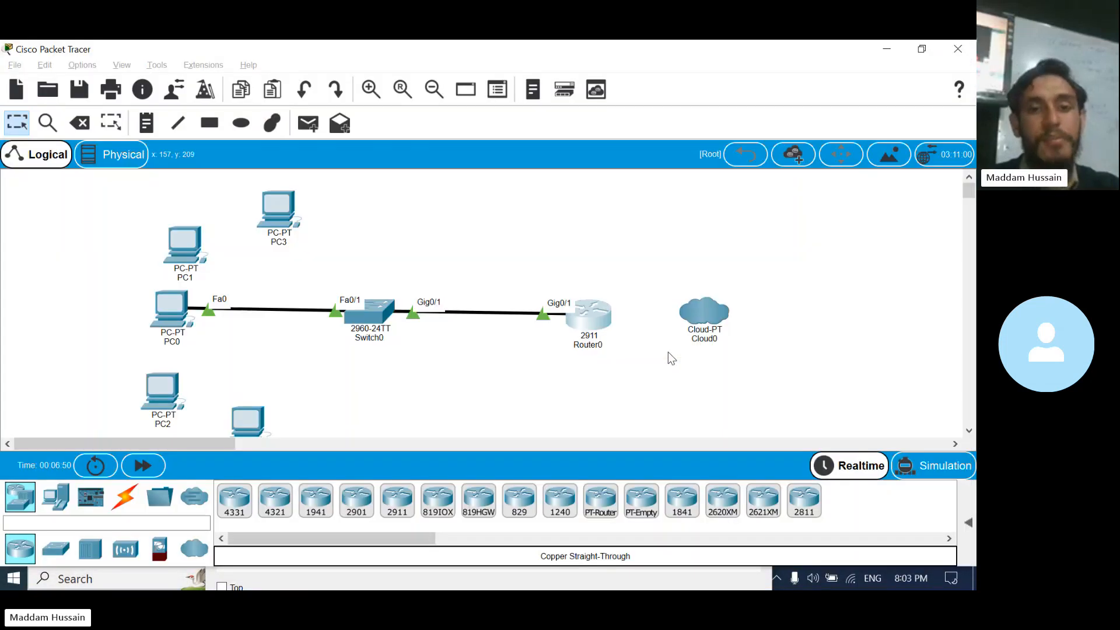
key(alt+Tab)
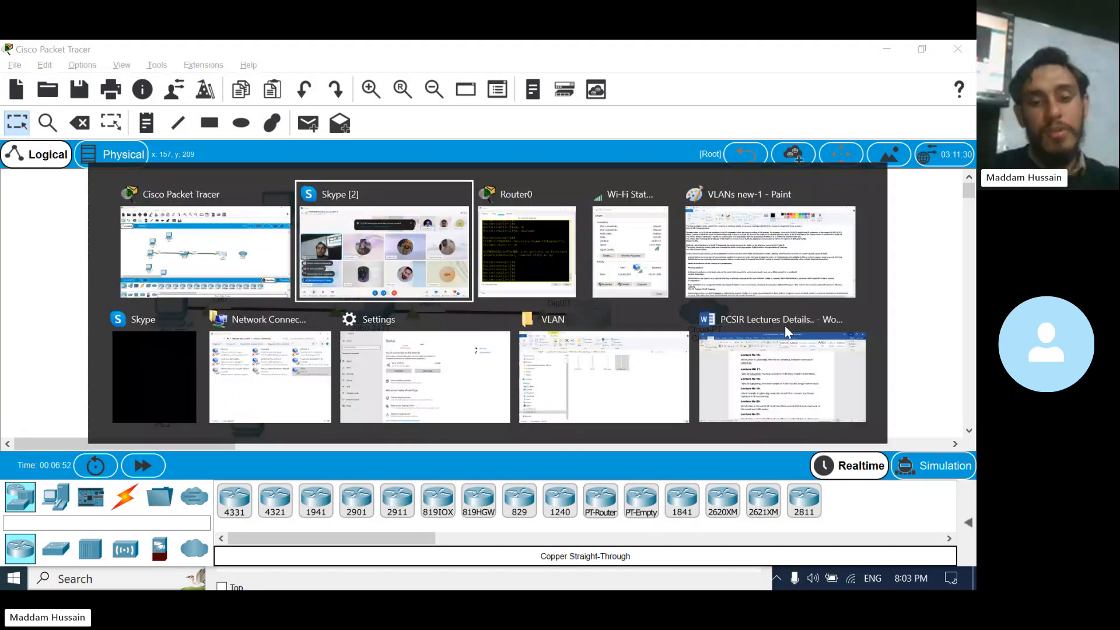
key(alt+Tab)
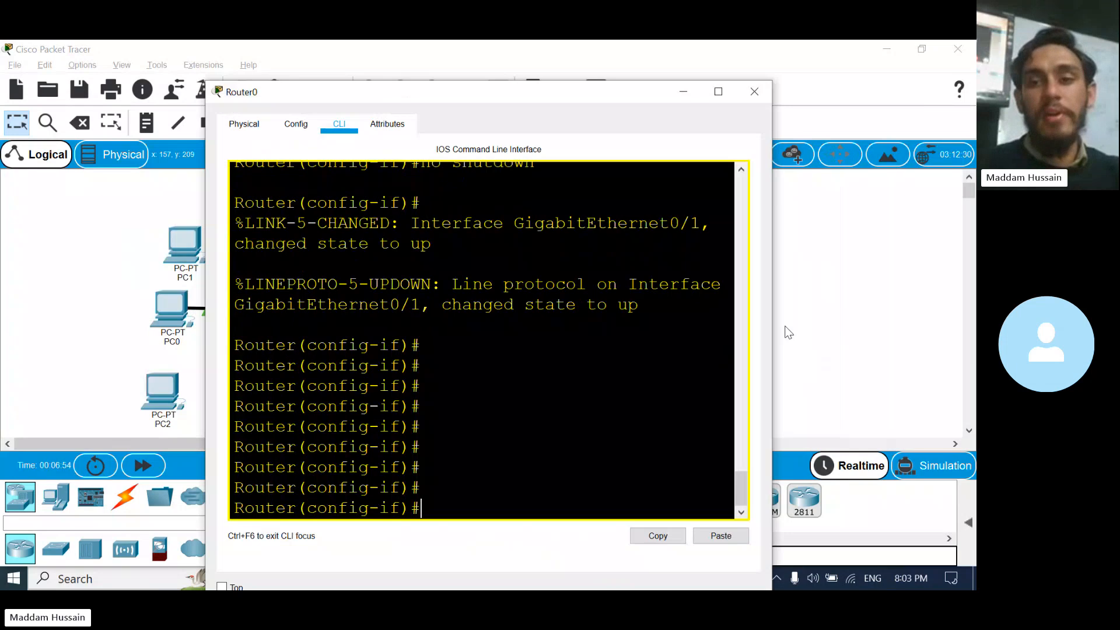
text(ip add)
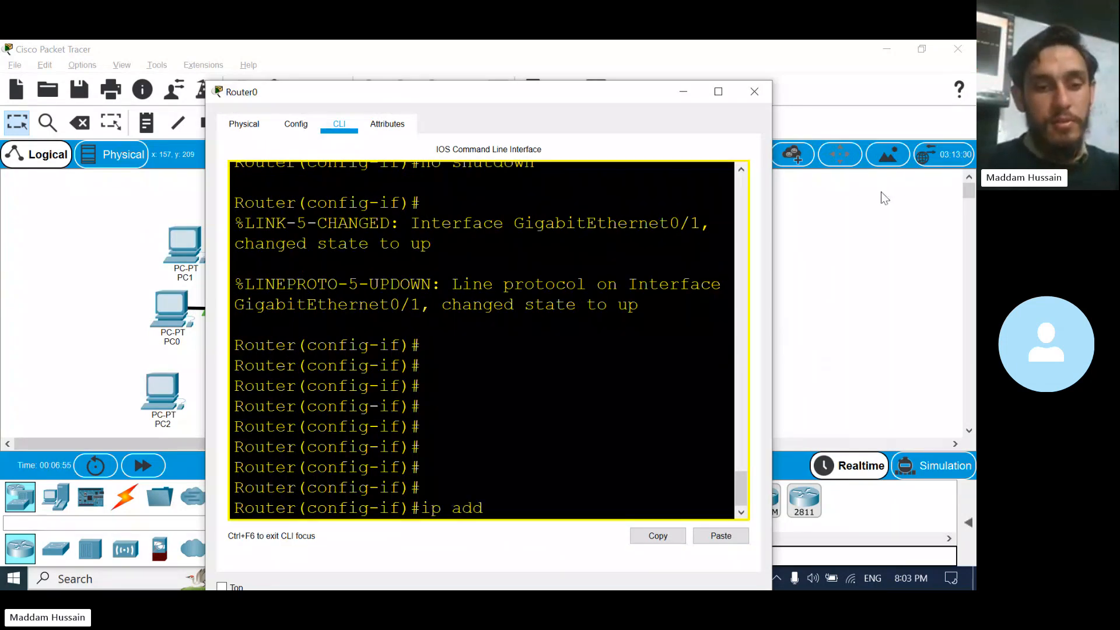
click(716, 93)
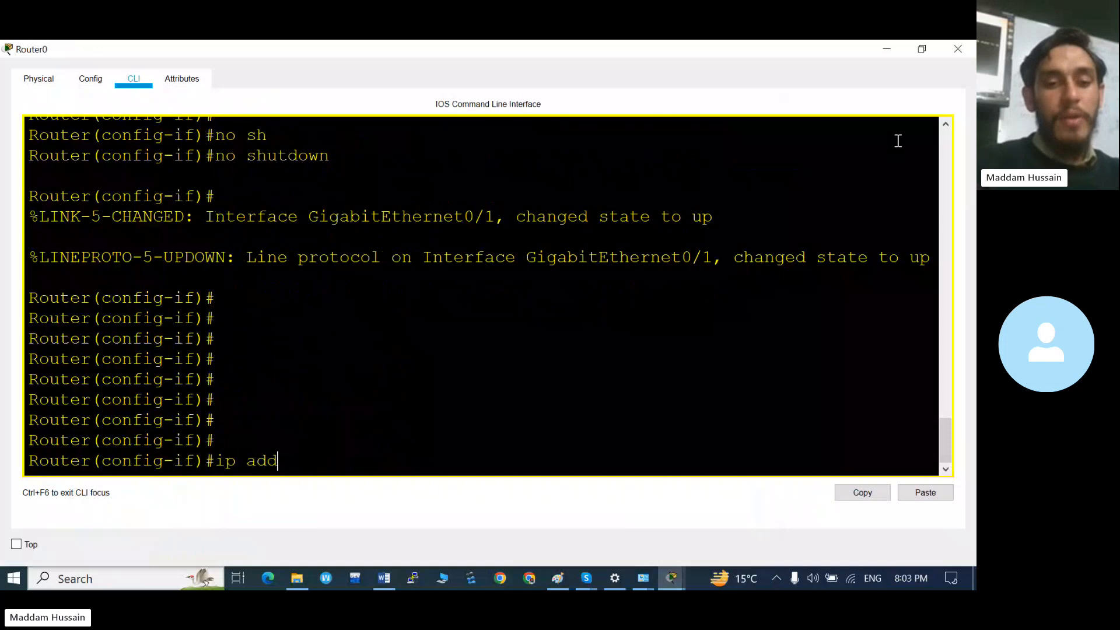
text(192.168.10.100 255.25)
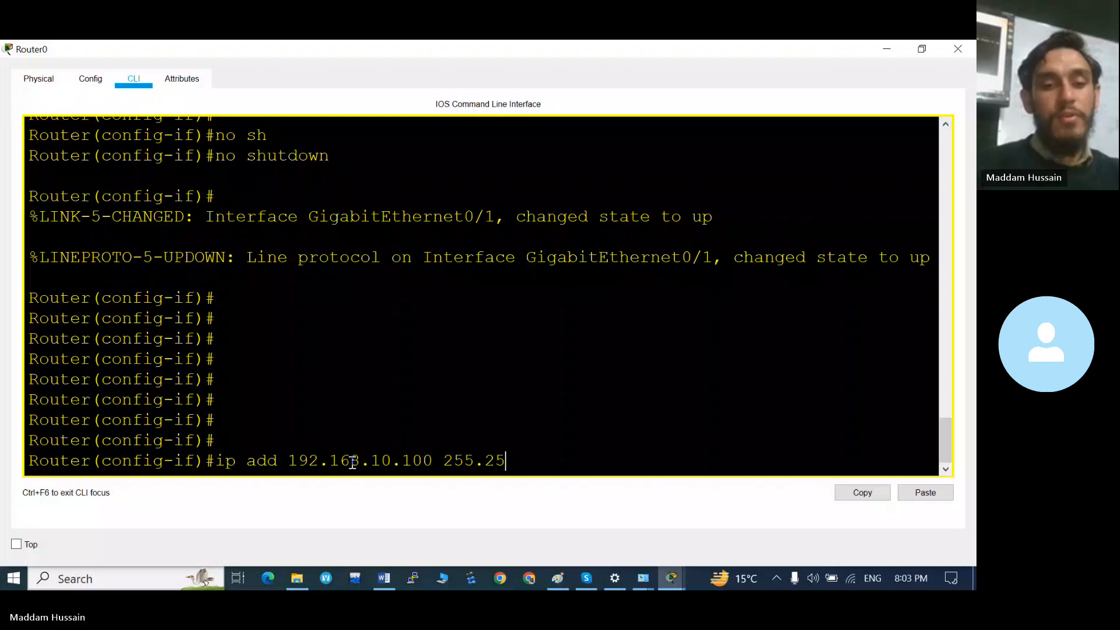
text(5.255.)
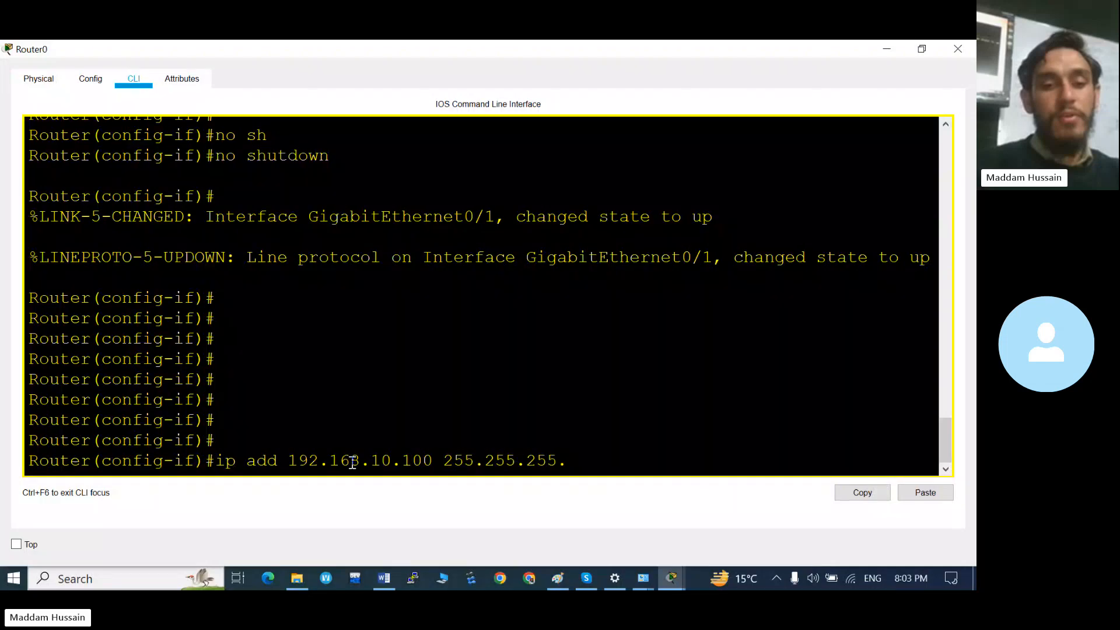
text(0)
key(Return)
key(Return)
key(Return)
key(Return)
key(Return)
key(Return)
key(Return)
key(Return)
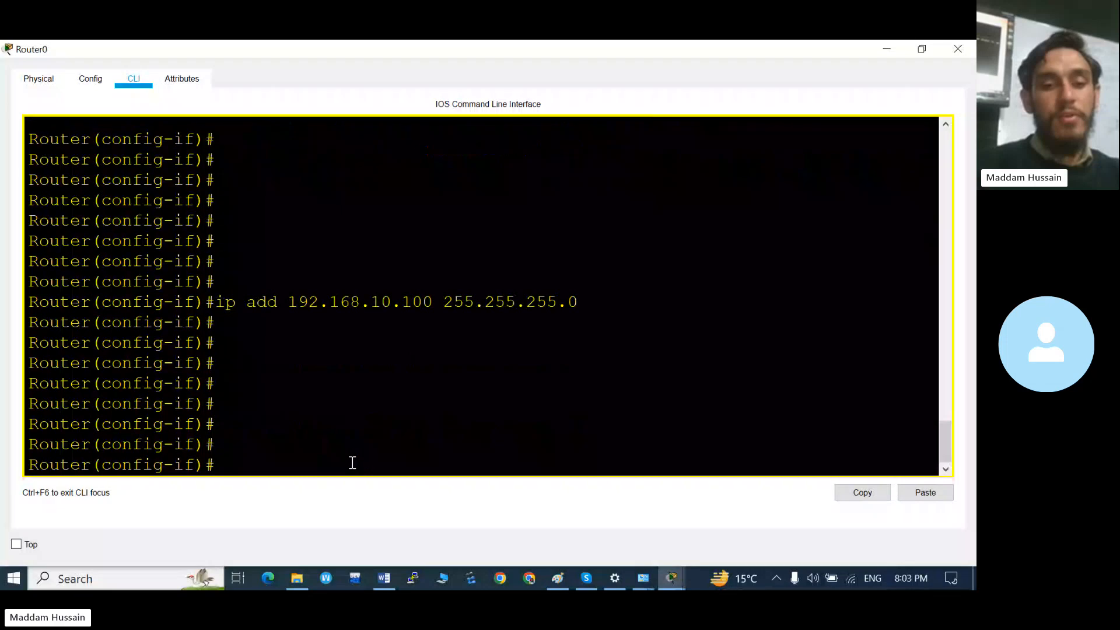
- Ping the default gateway 192.168.10.100 from PC0's command prompt
key(alt+Tab)
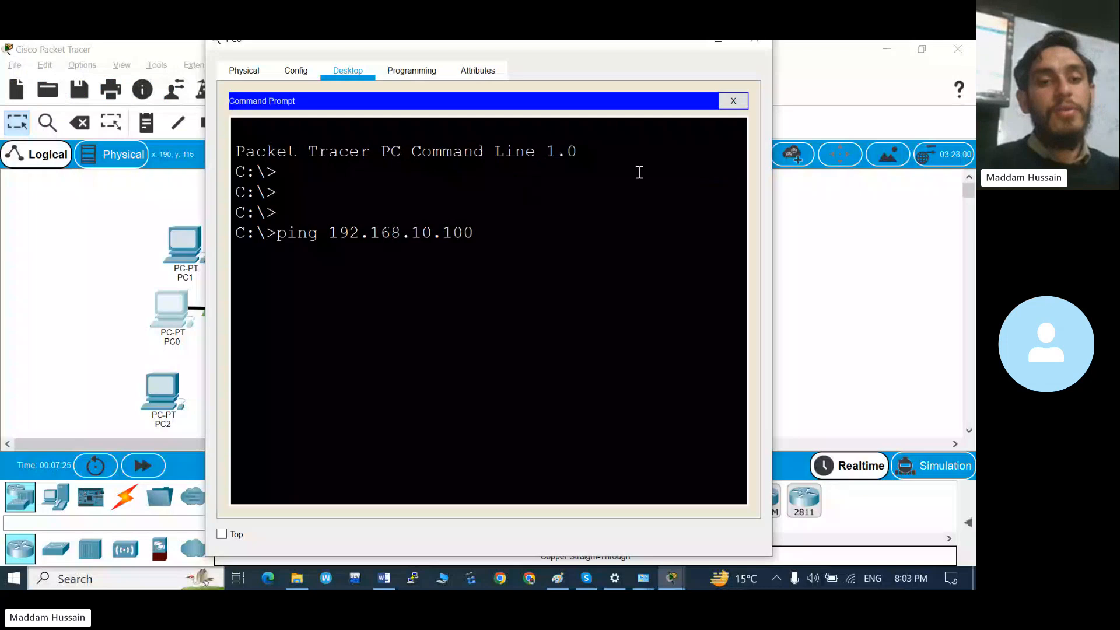
key(Return)
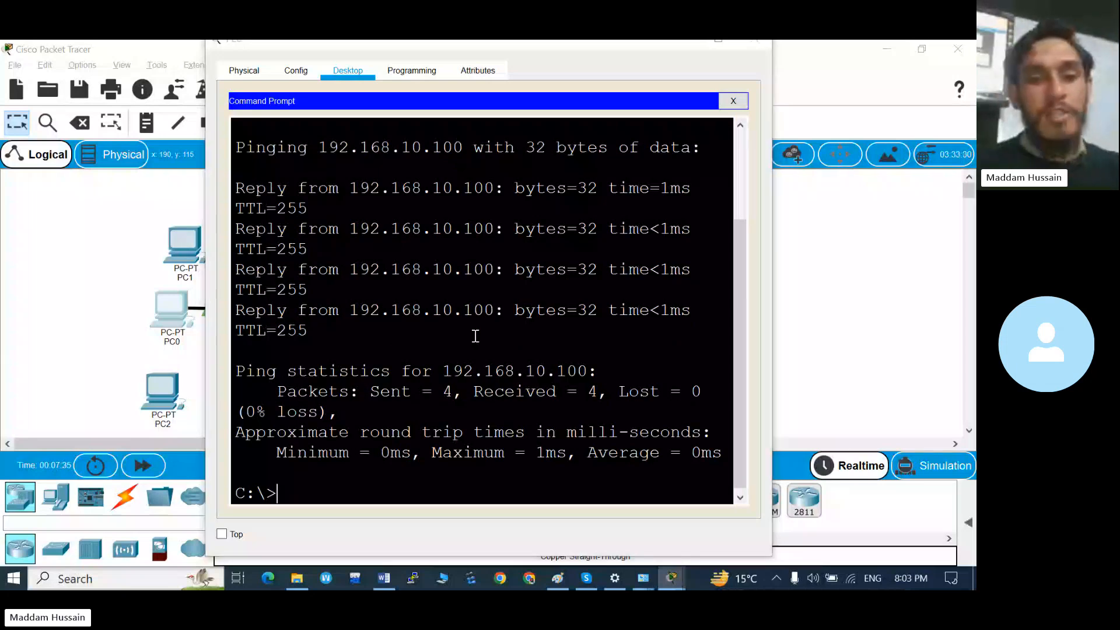
key(alt+Tab)
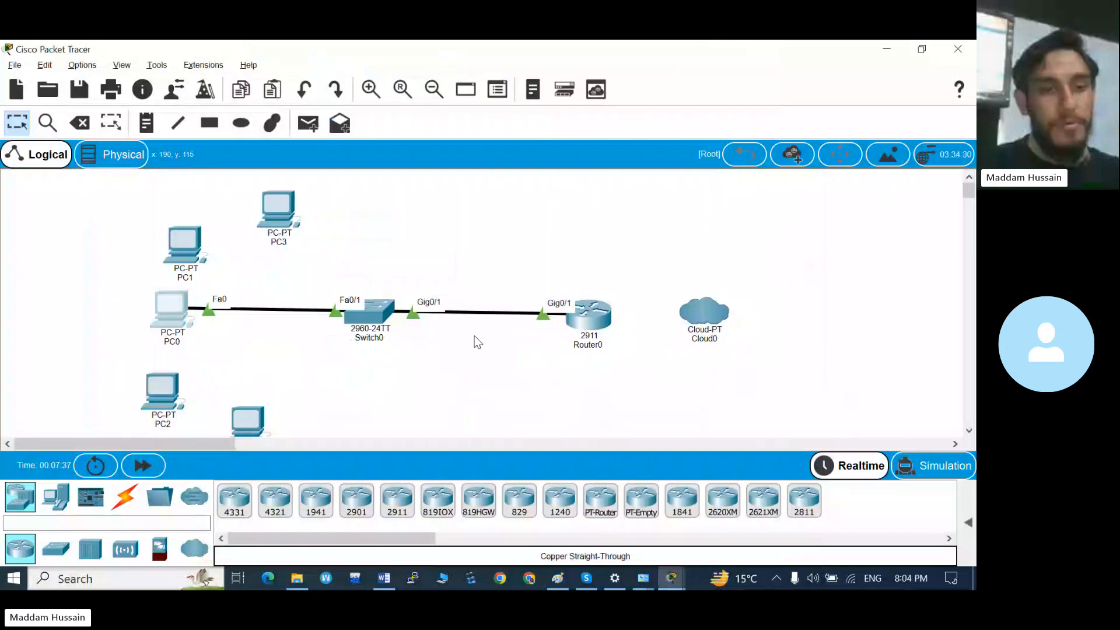
- Pick up the PC0 end of the cable to Switch0 and place it back on PC0
click(211, 313)
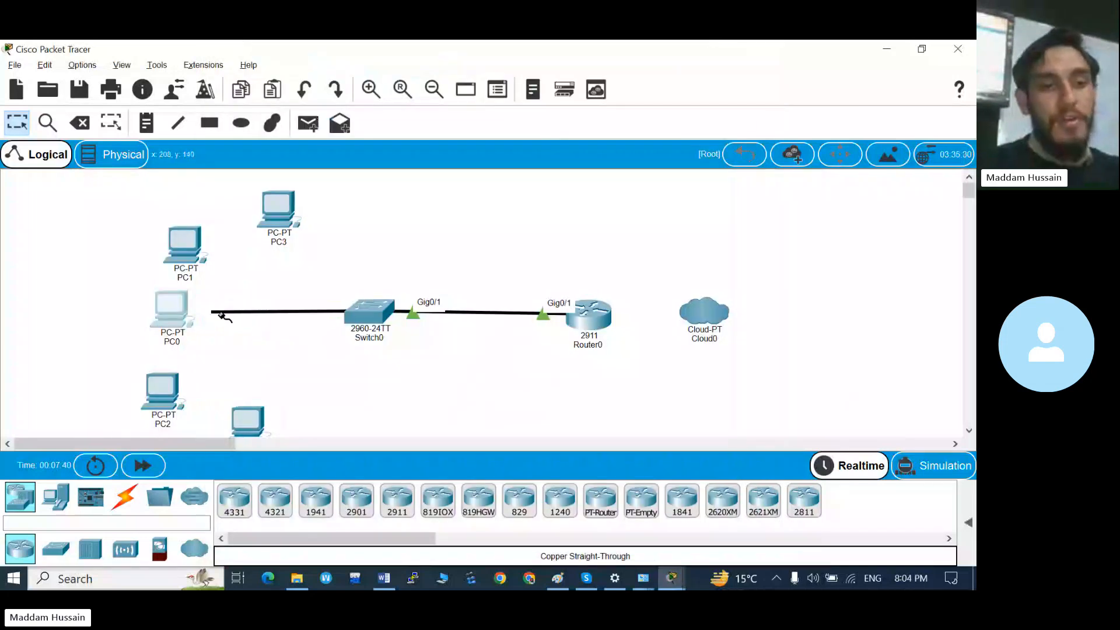
click(187, 315)
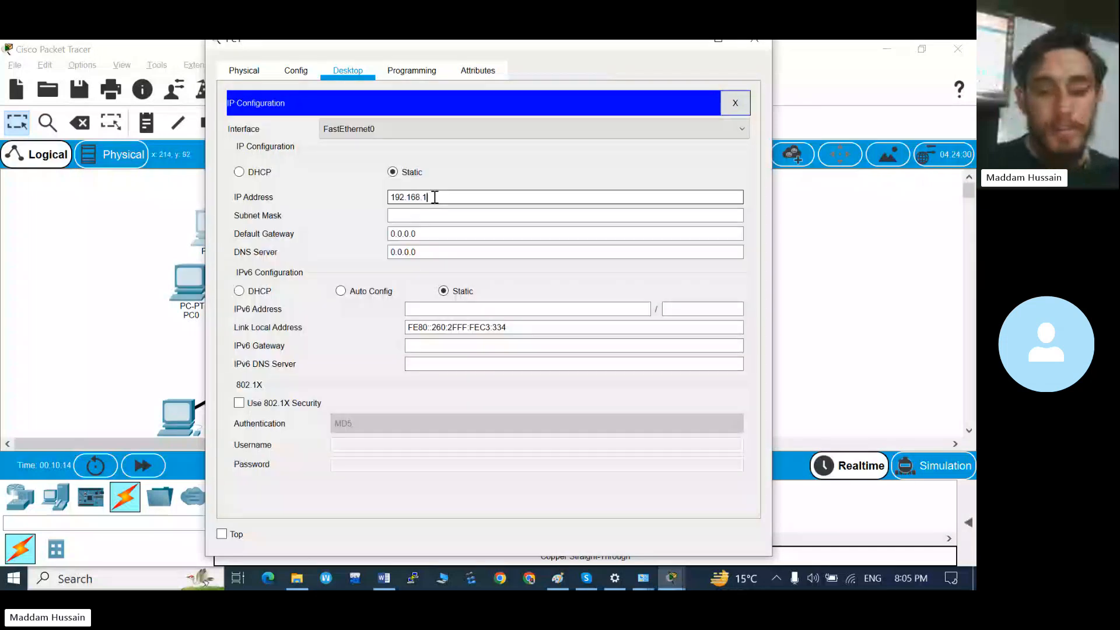
- Configure PC1 with IP address 192.168.10.66, subnet mask 255.255.255.0 and default gateway 192.168.10.100
text(0.66)
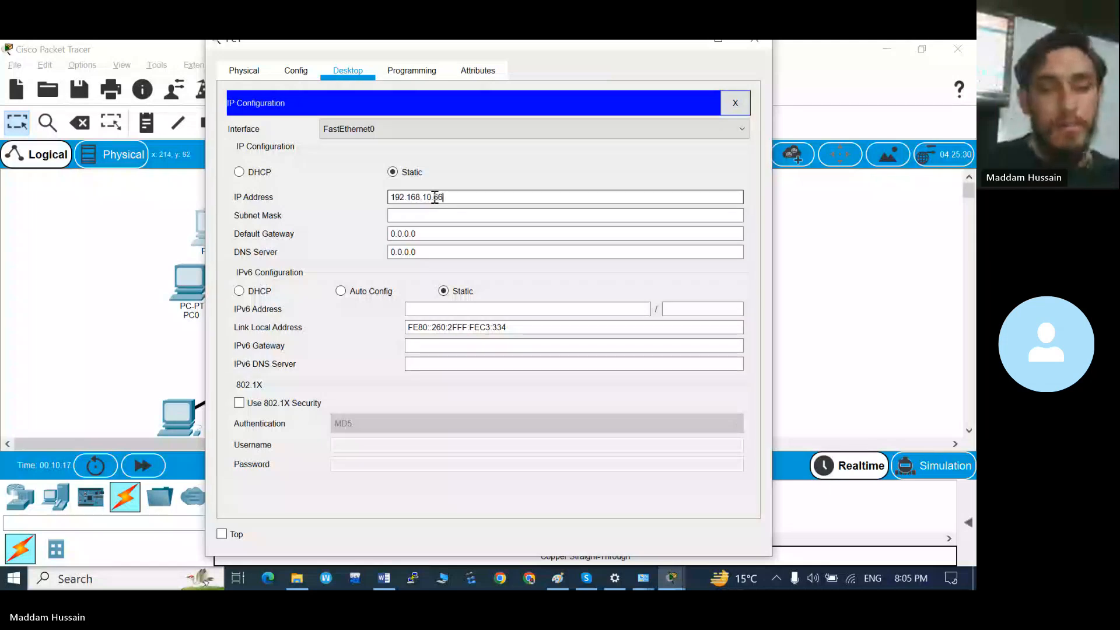
key(Tab)
key(Tab)
text(192)
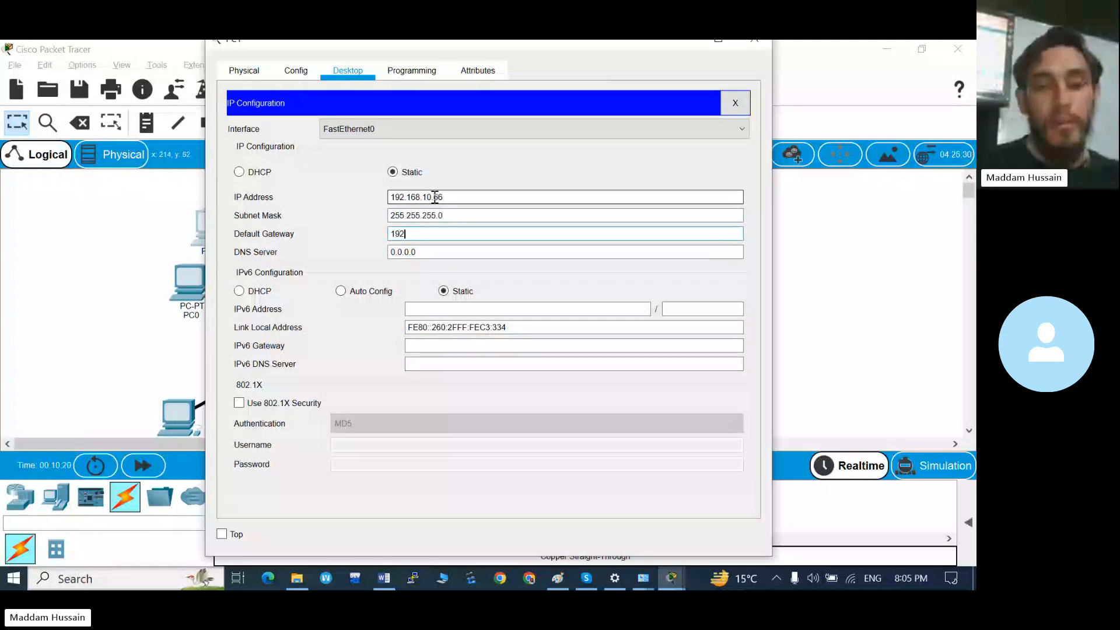
text(.168)
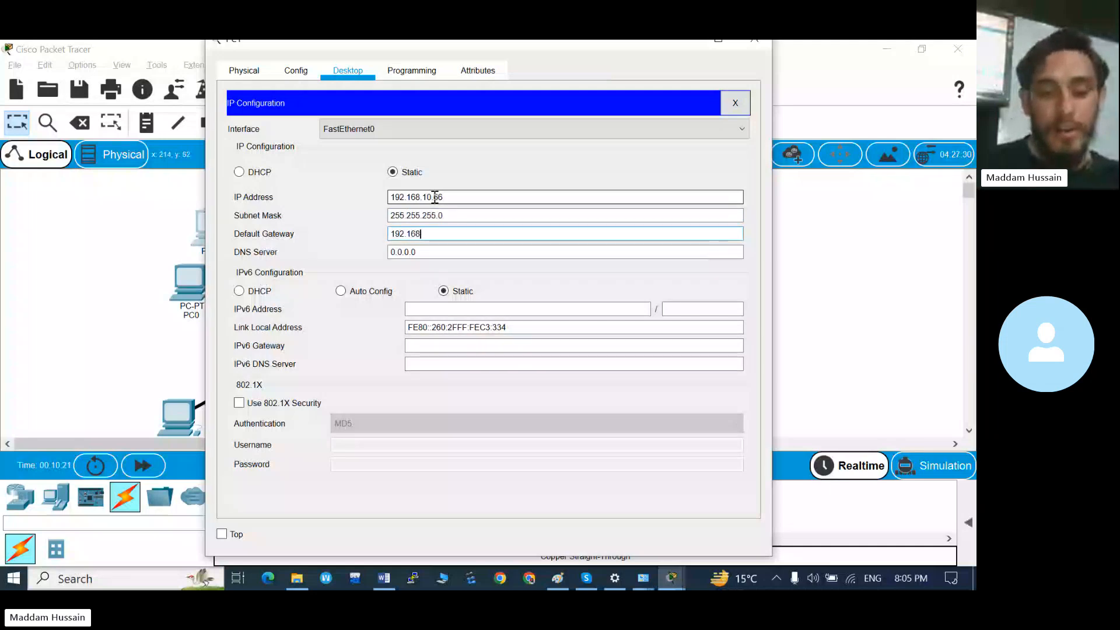
text(.10.1)
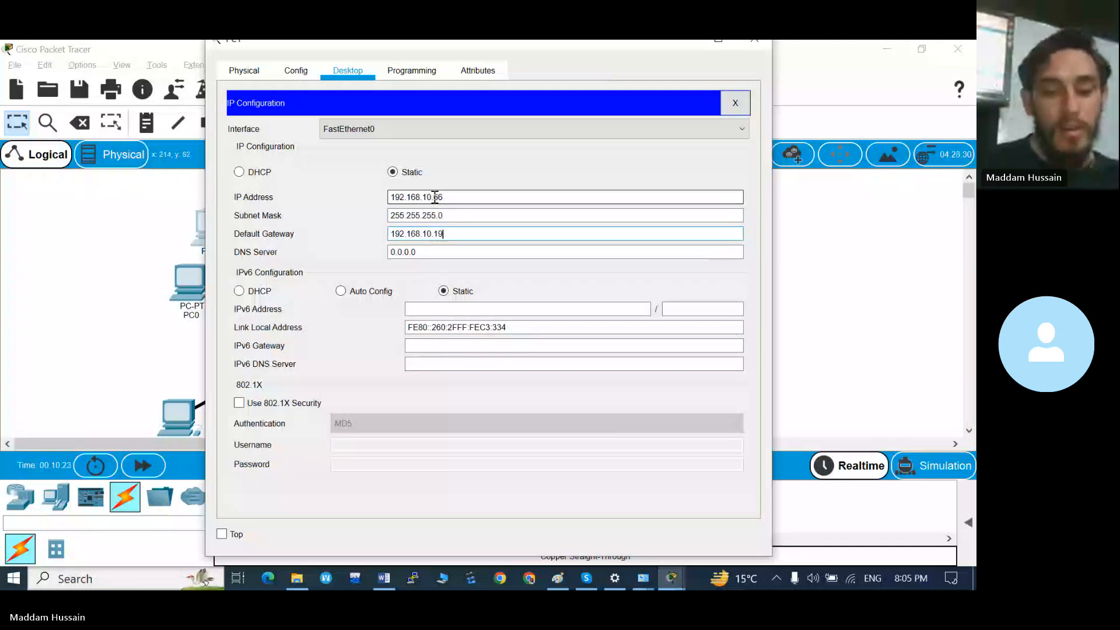
text(00)
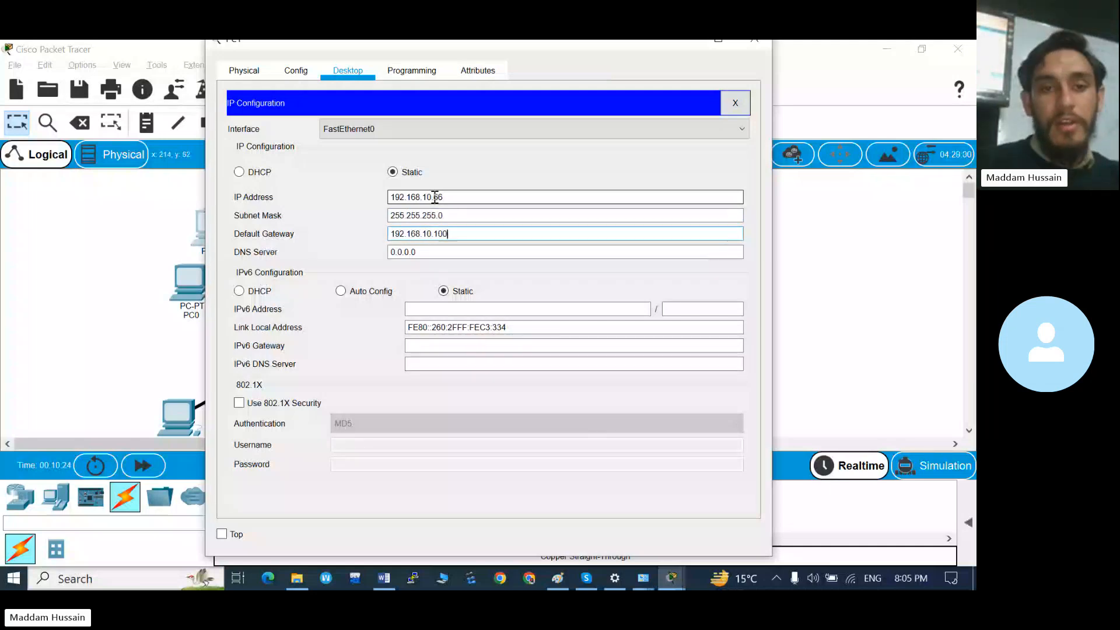
click(746, 46)
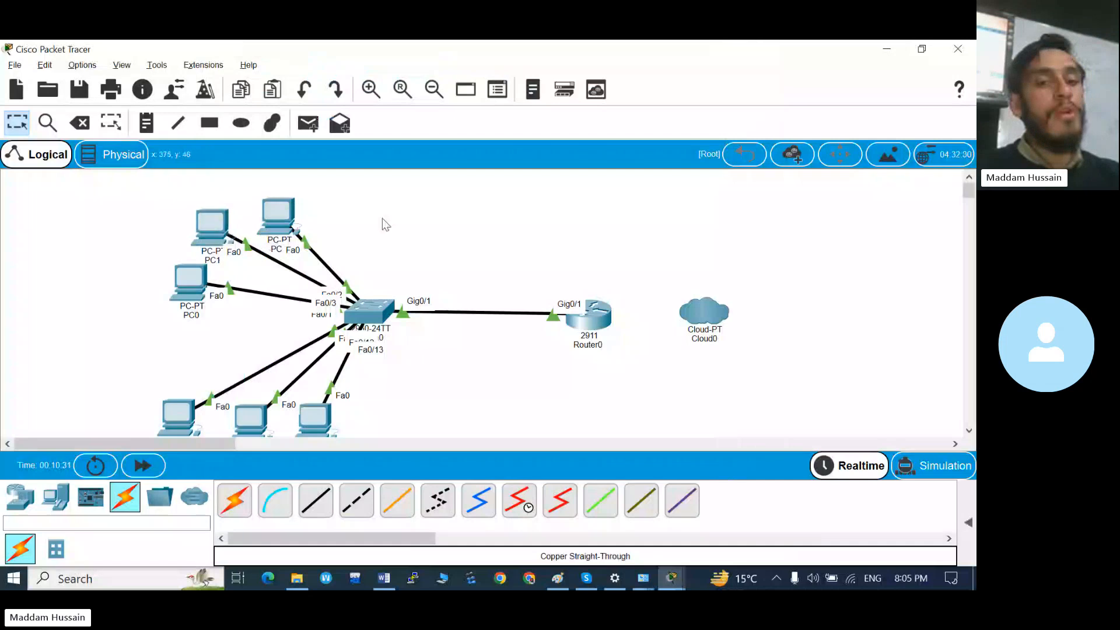
- Ping 192.168.10.44 from PC3's command prompt
click(303, 218)
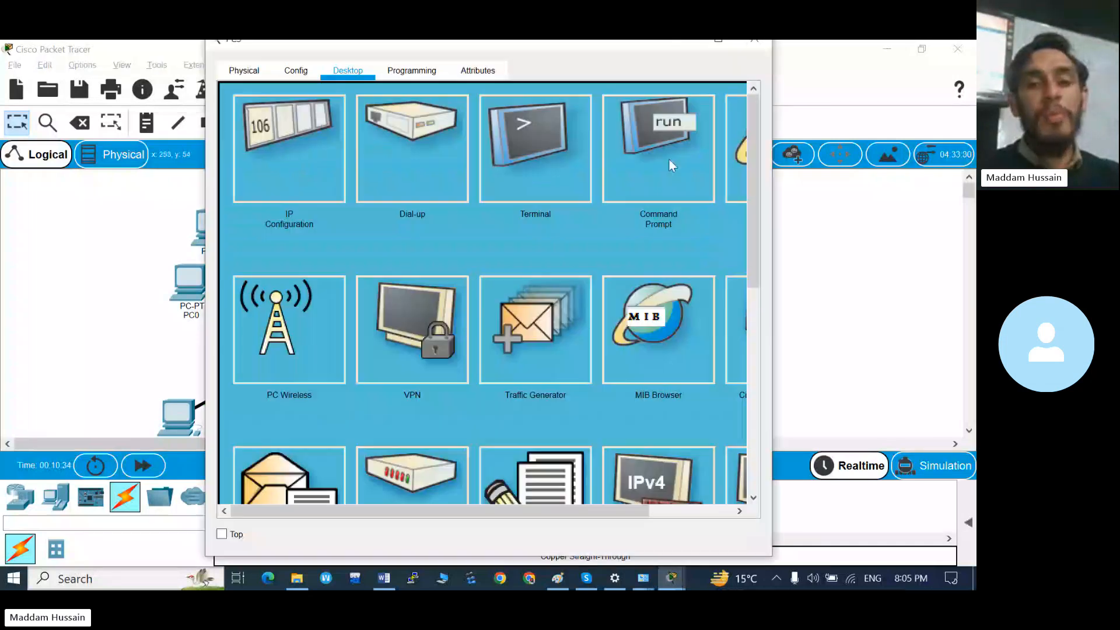
click(668, 159)
key(Return)
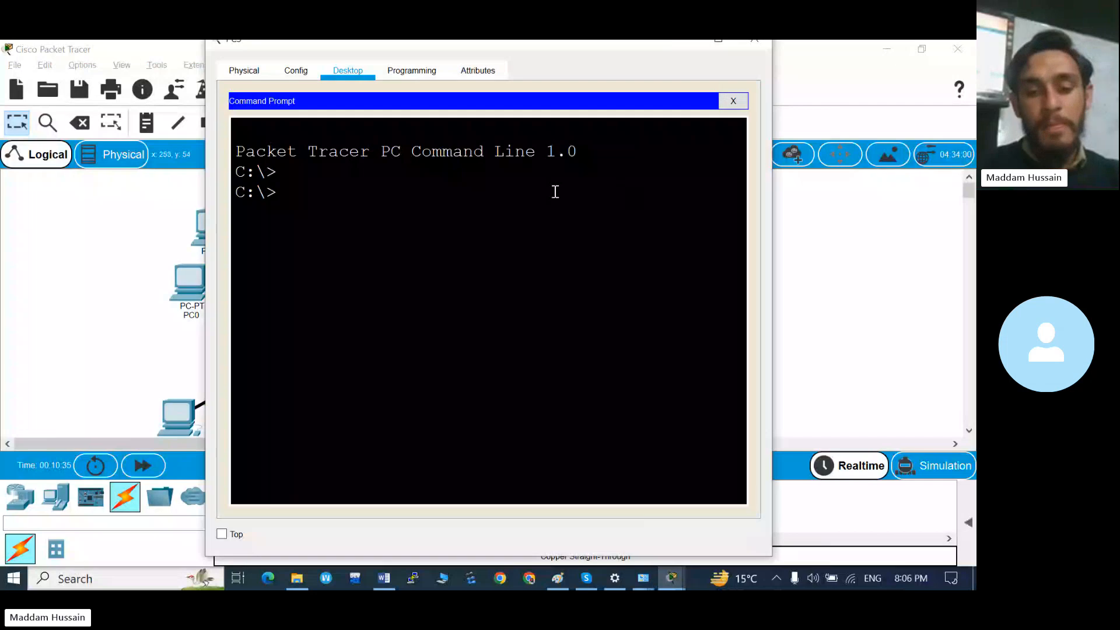
text(ping 192)
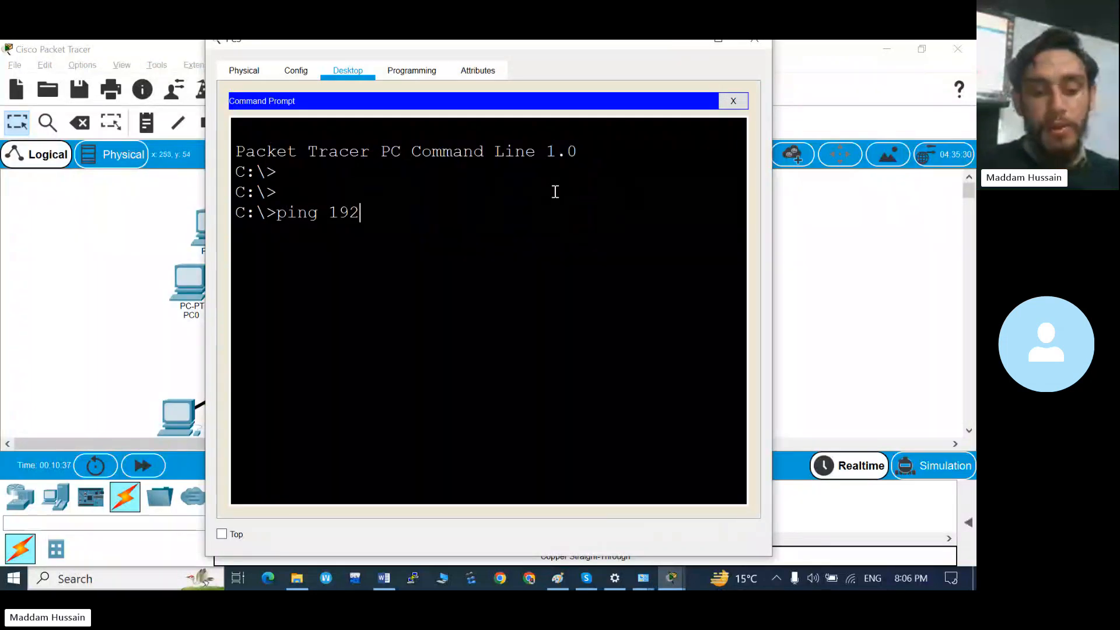
text(.168)
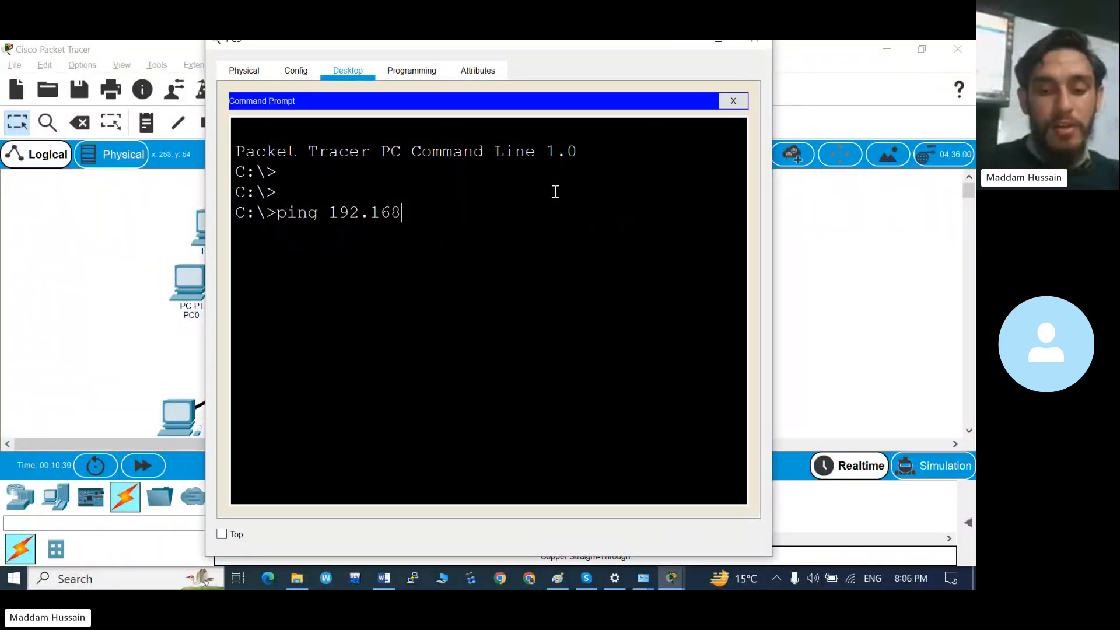
text(.10.44)
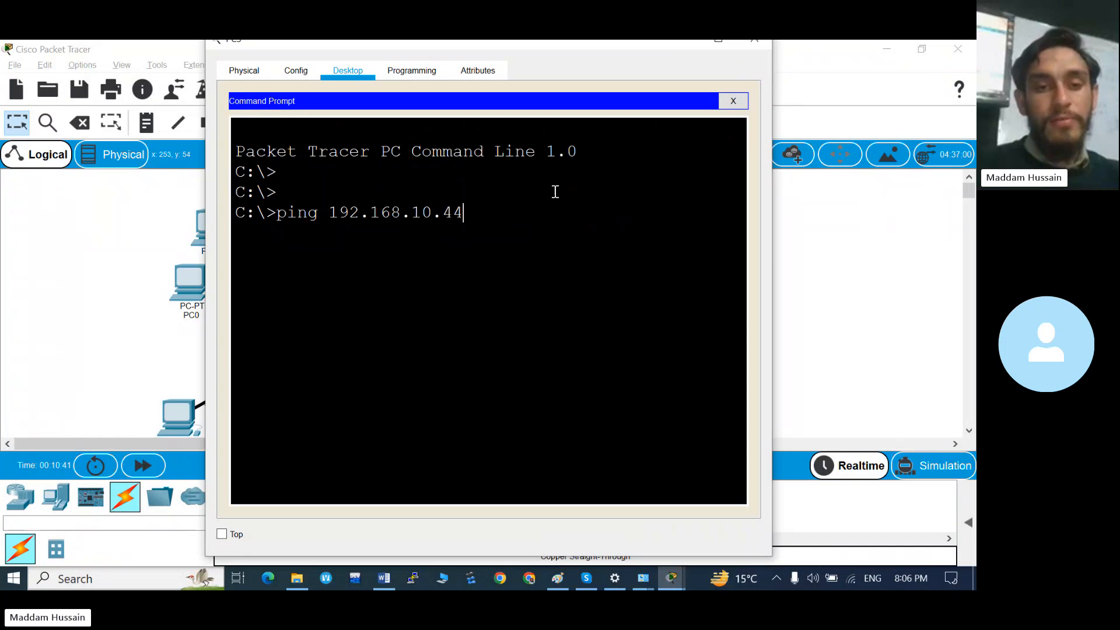
key(Return)
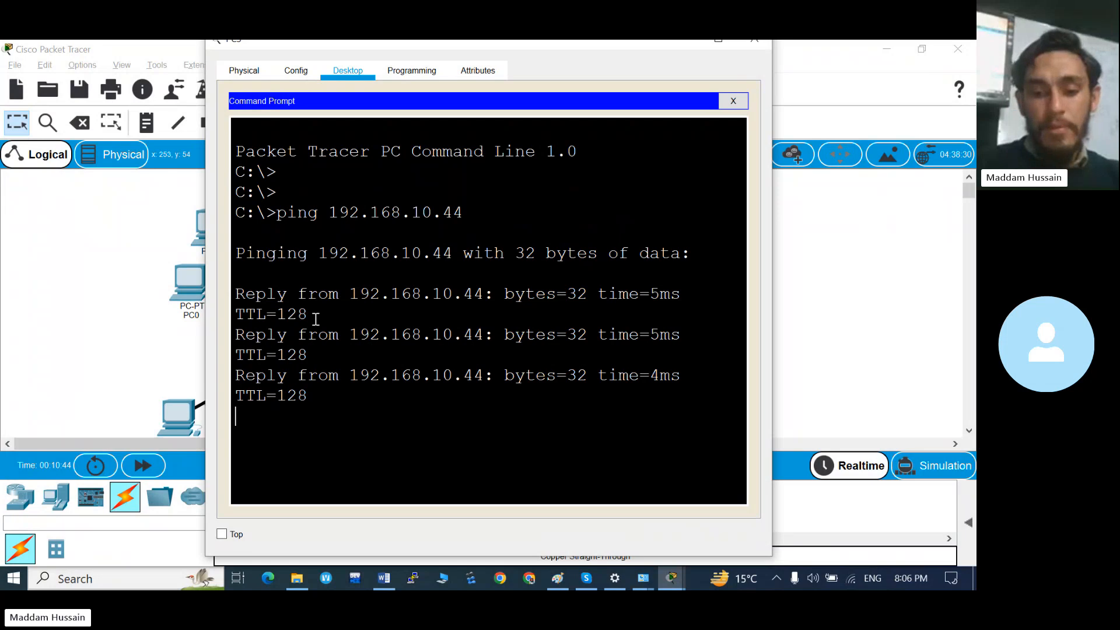
- Ping the default gateway 192.168.10.100 from PC3 and return to the topology
key(Return)
key(Return)
key(Return)
key(Up)
key(BackSpace)
key(BackSpace)
text(100)
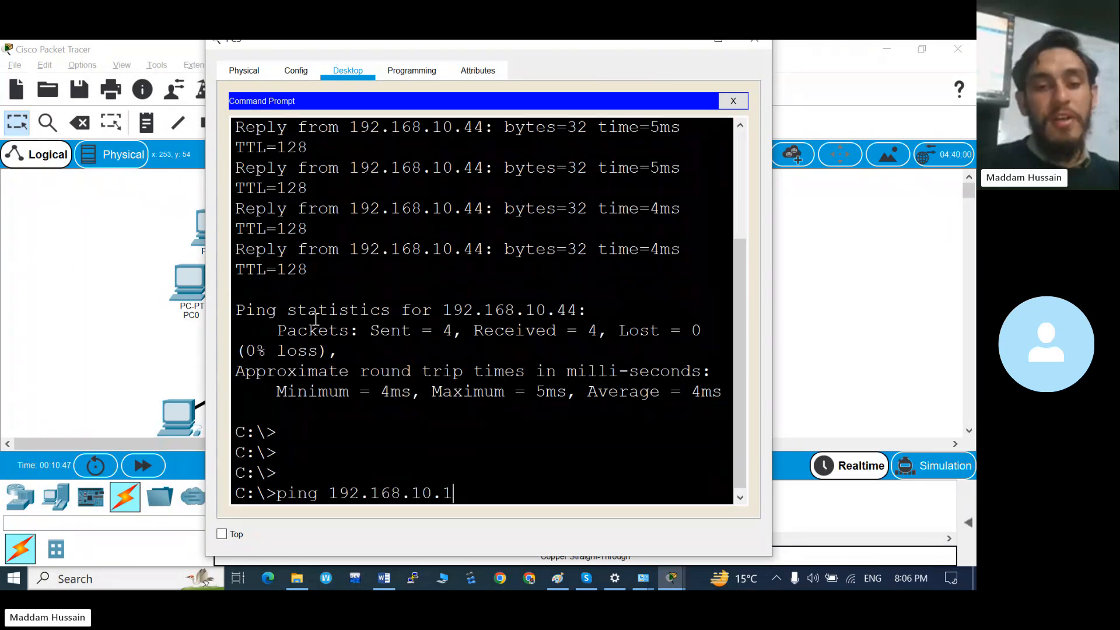
key(Return)
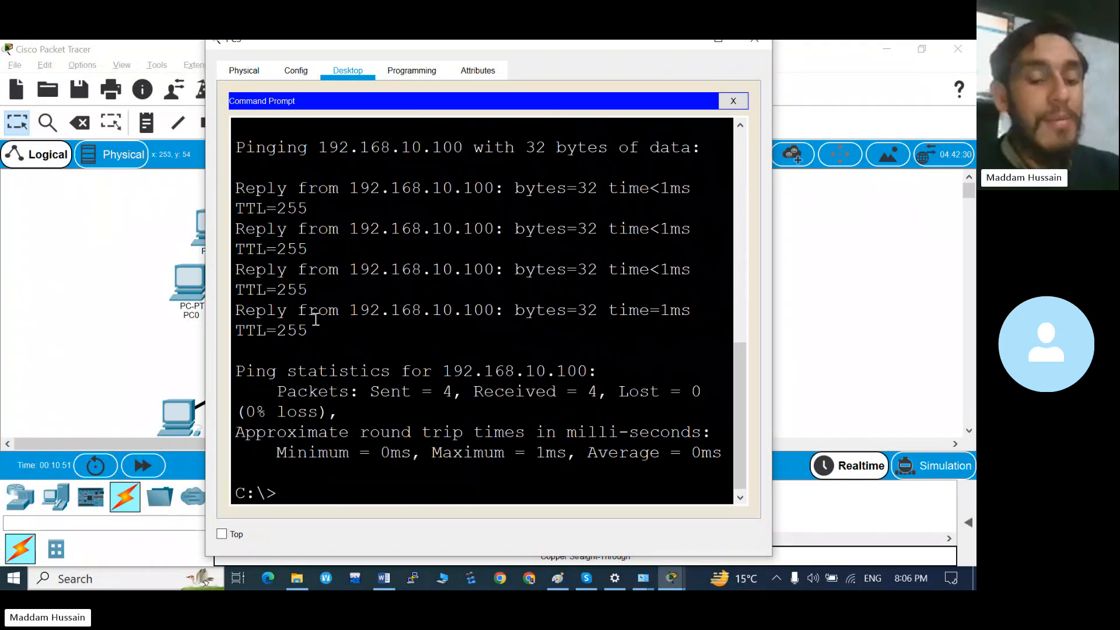
key(alt+Tab)
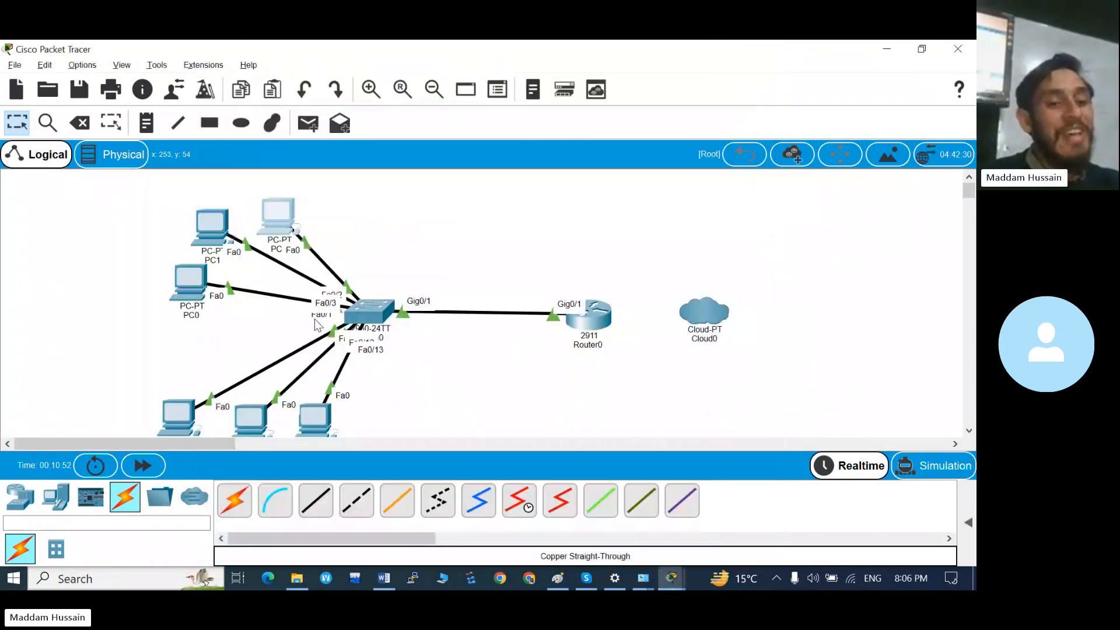
- Assign PC2 the static IP address 192.168.20.11 with subnet mask 255.255.255.0
click(177, 408)
click(358, 68)
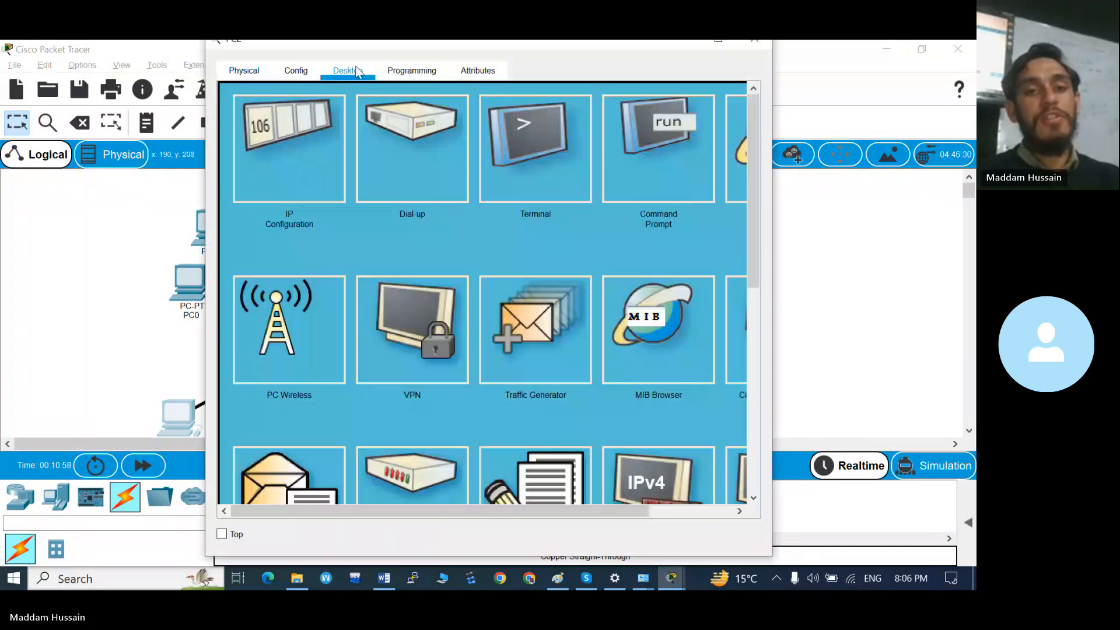
click(299, 150)
click(441, 197)
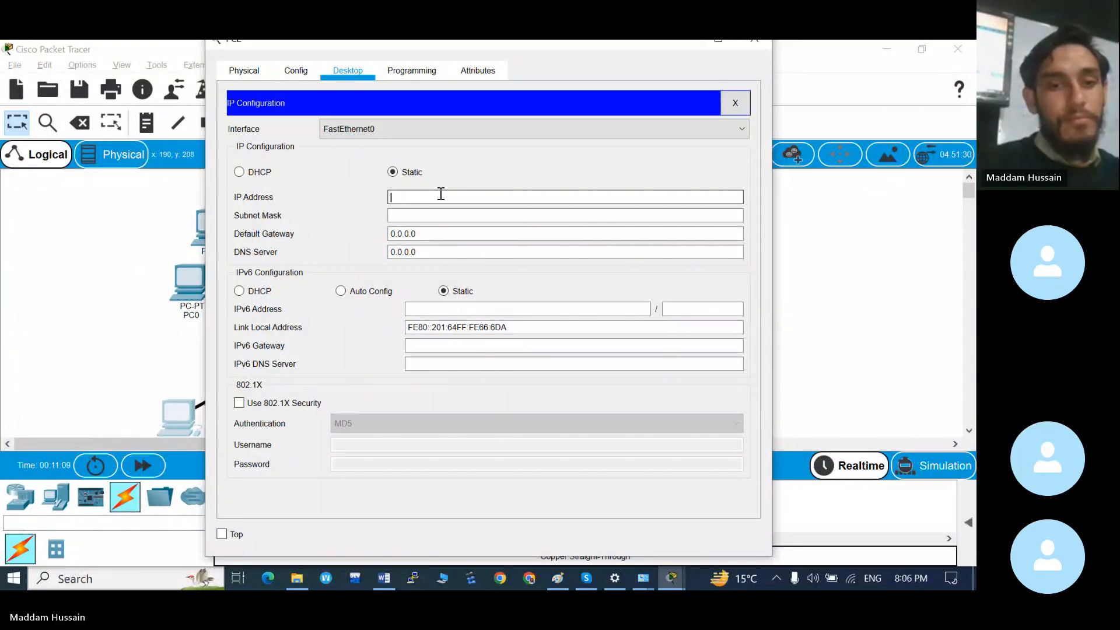
text(192)
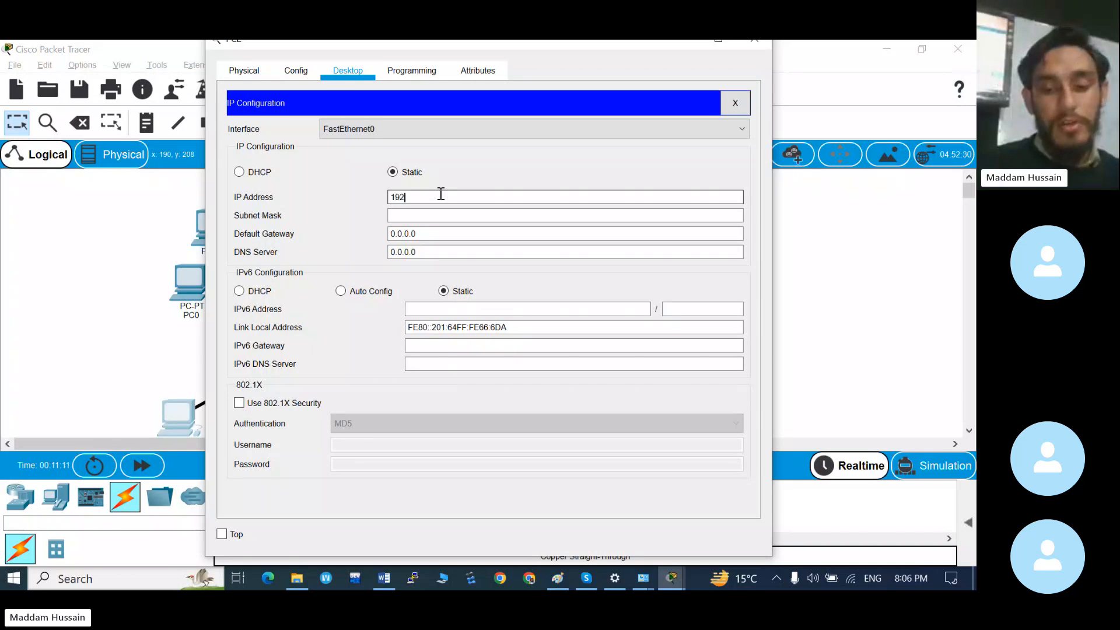
text(.1)
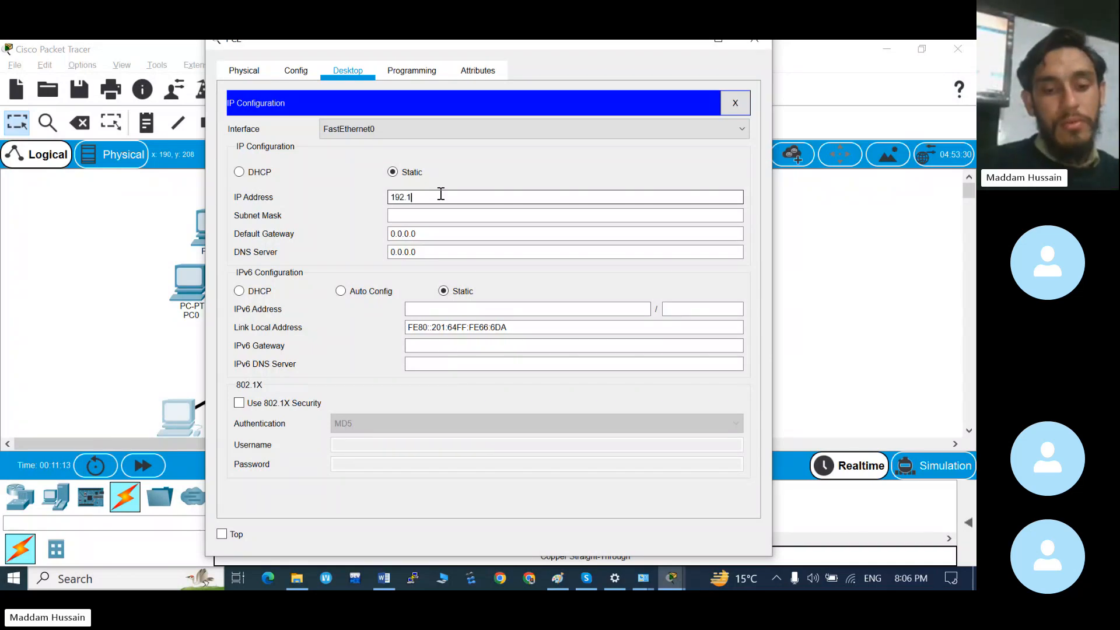
text(68.)
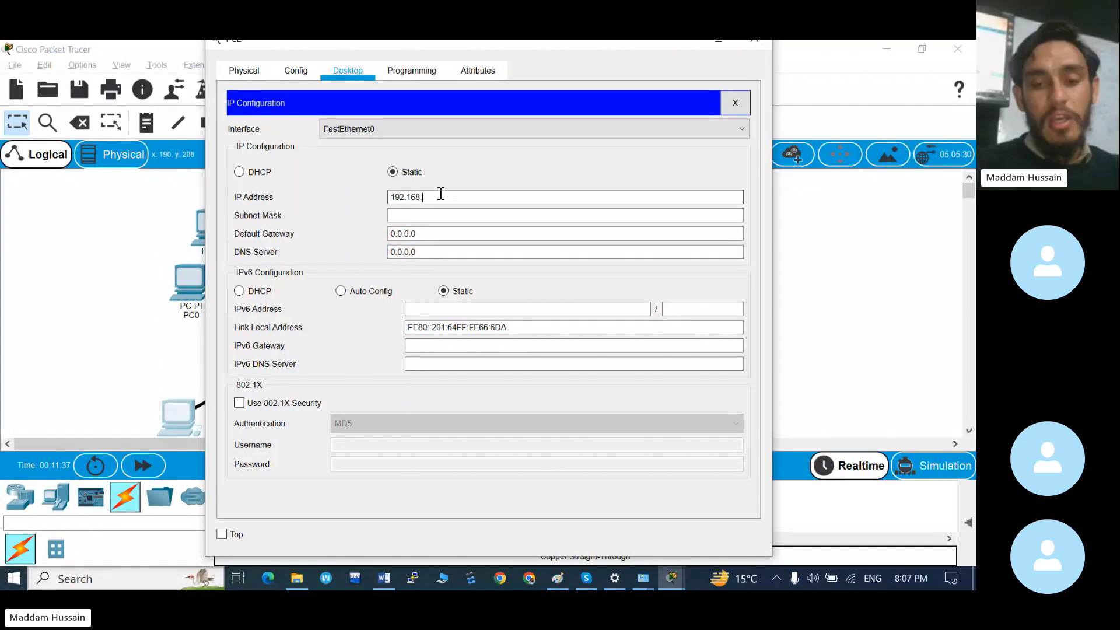
text(14)
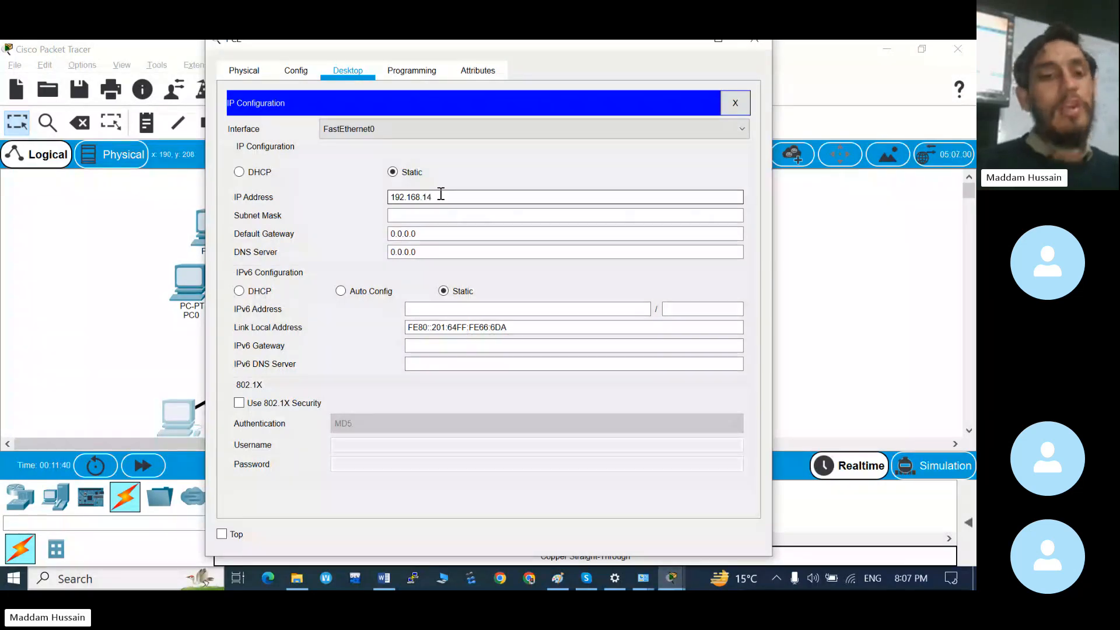
key(BackSpace)
key(BackSpace)
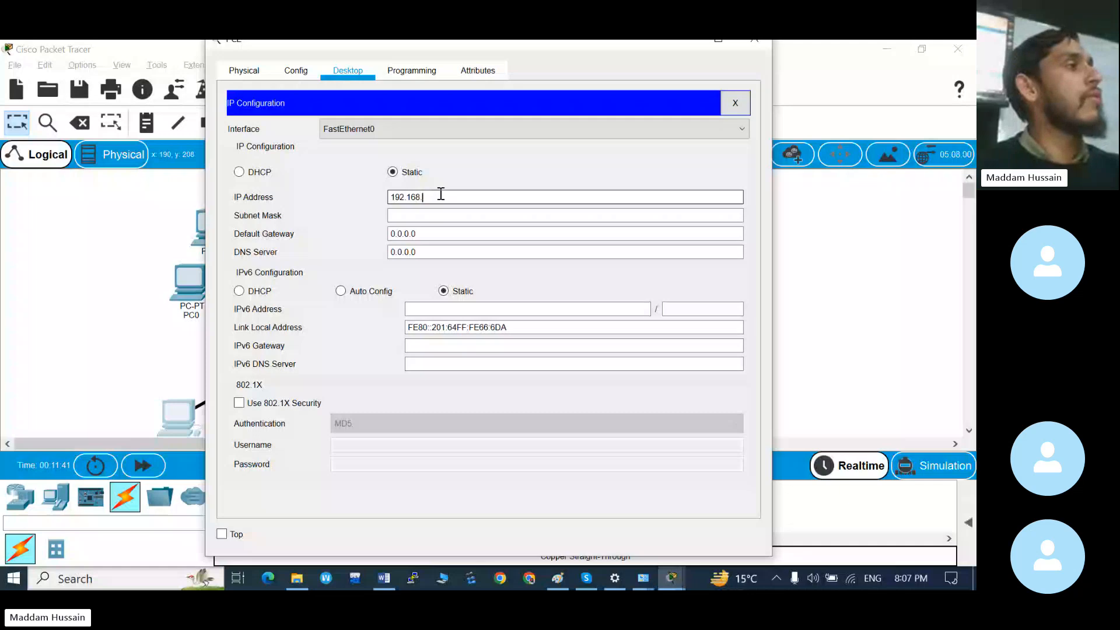
text(20)
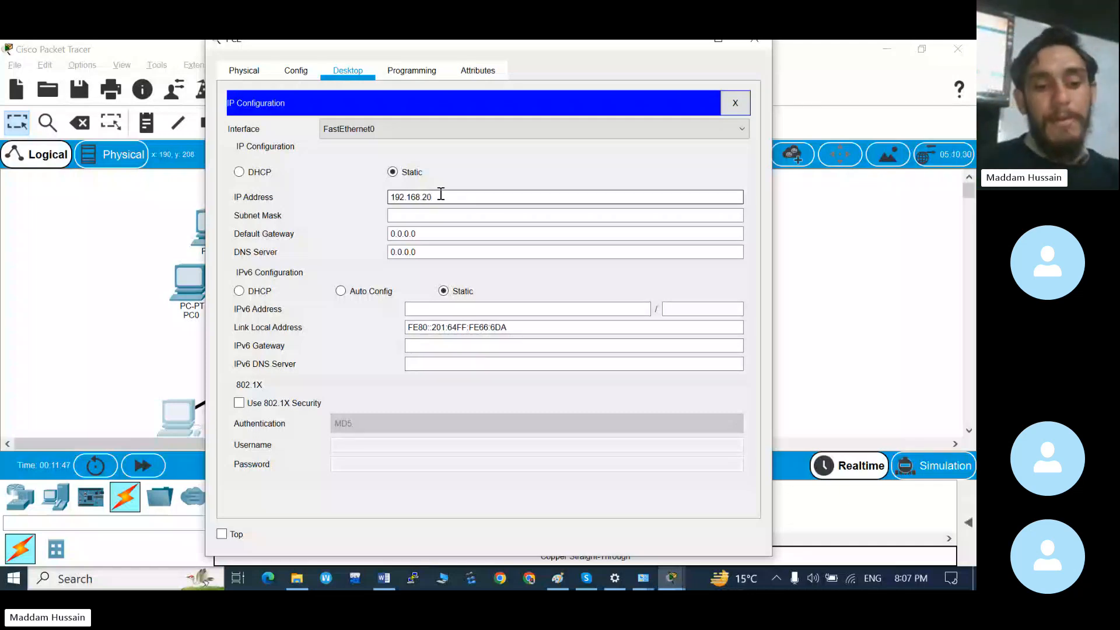
text(.1)
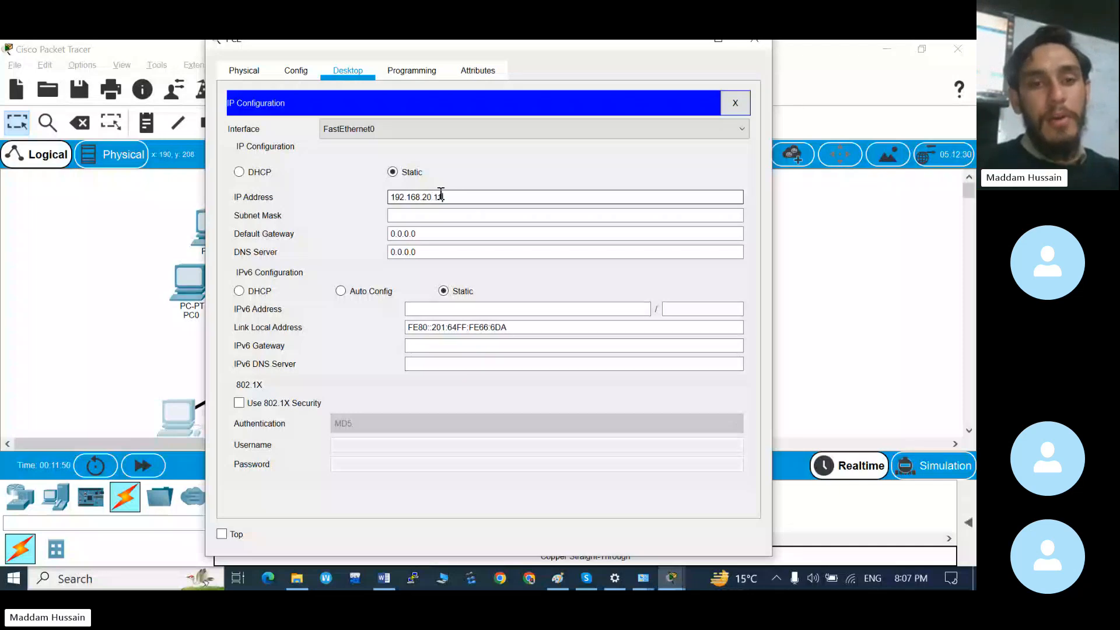
key(Tab)
- Set PC2's default gateway to 192.168.20.100 and close its configuration
key(Tab)
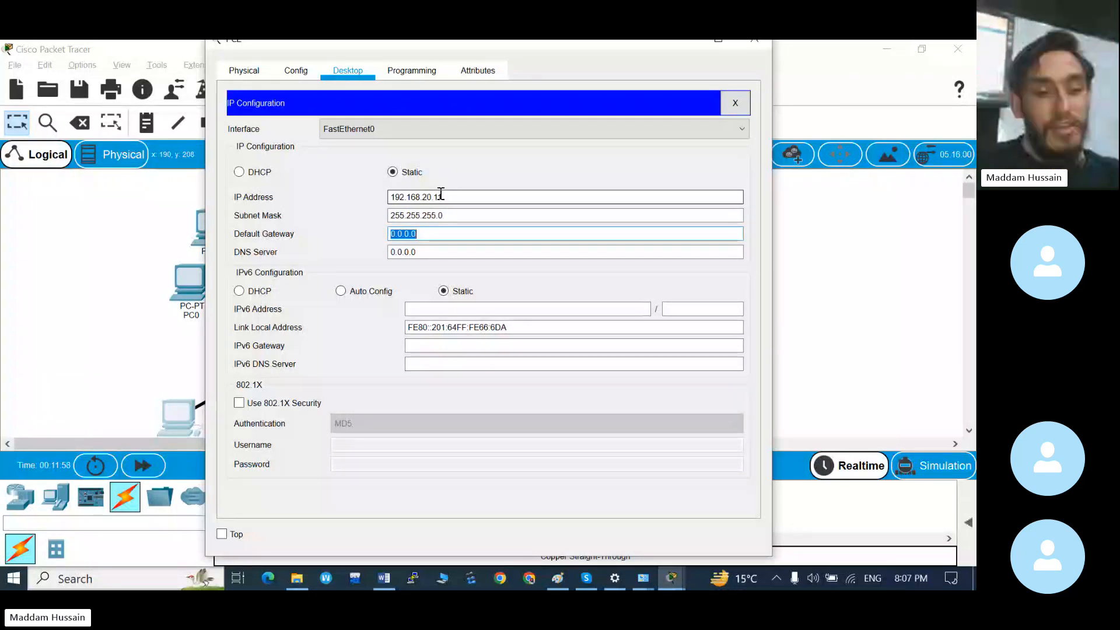
text(192)
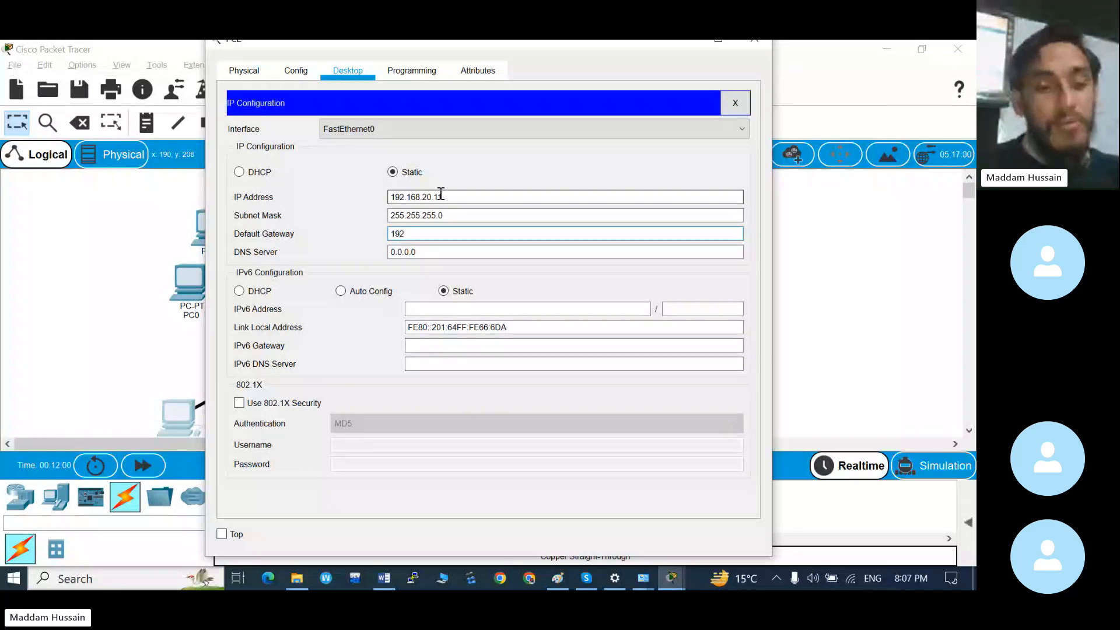
text(.168.)
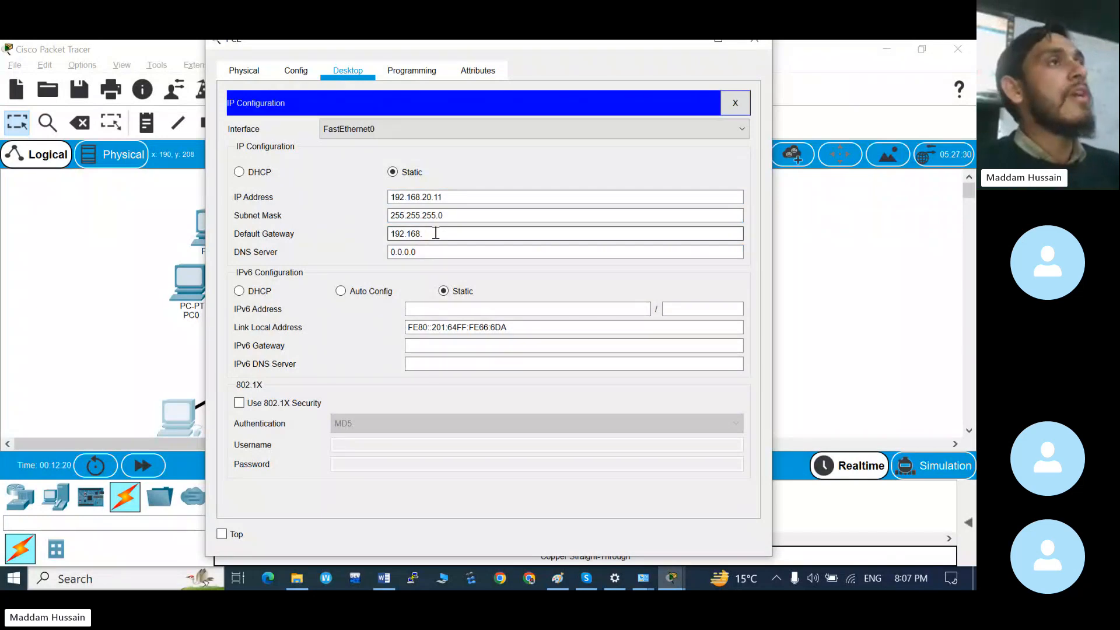
text(.)
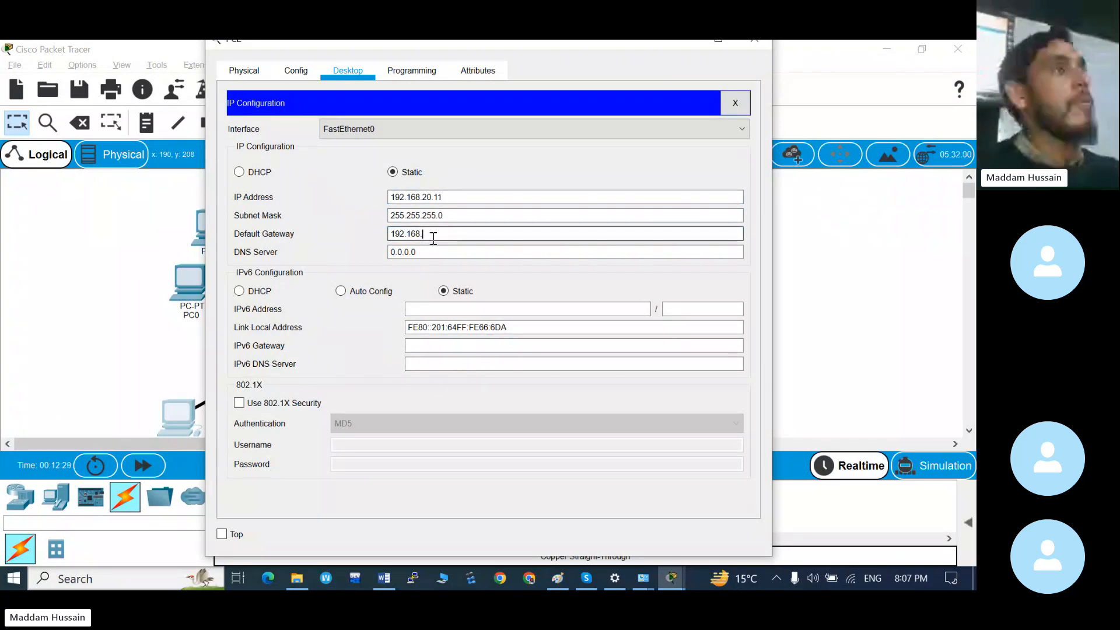
text(20.100)
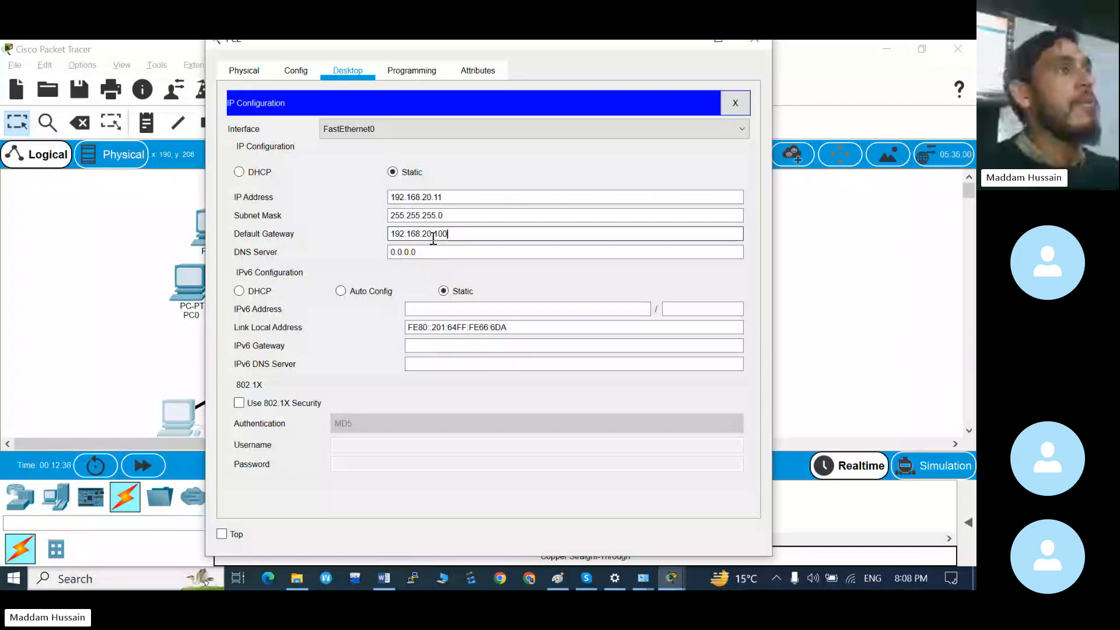
click(429, 199)
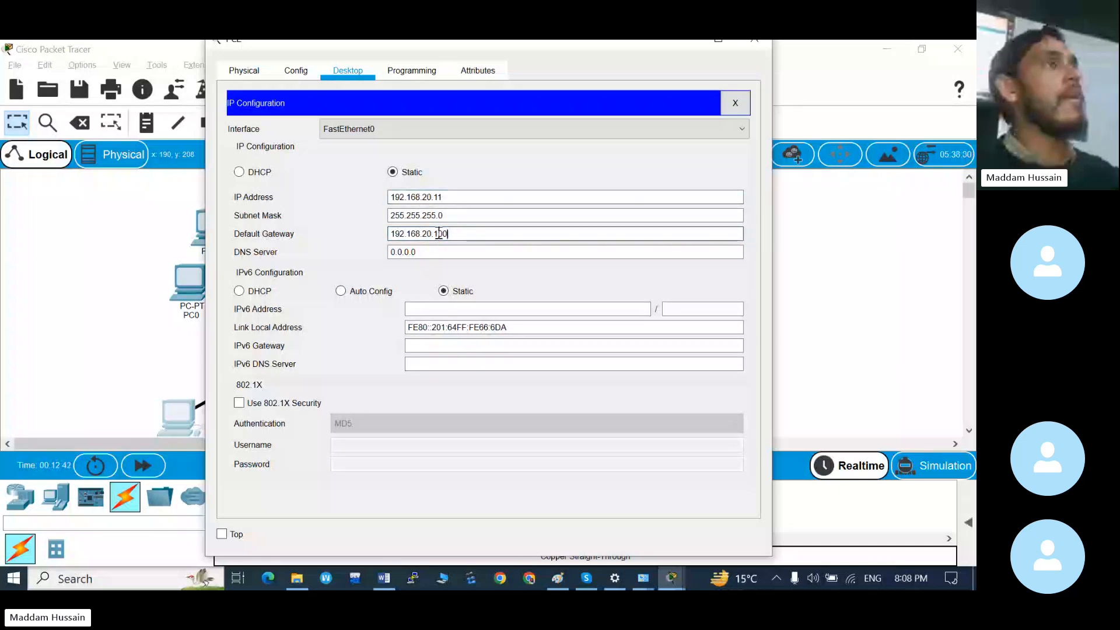
click(767, 46)
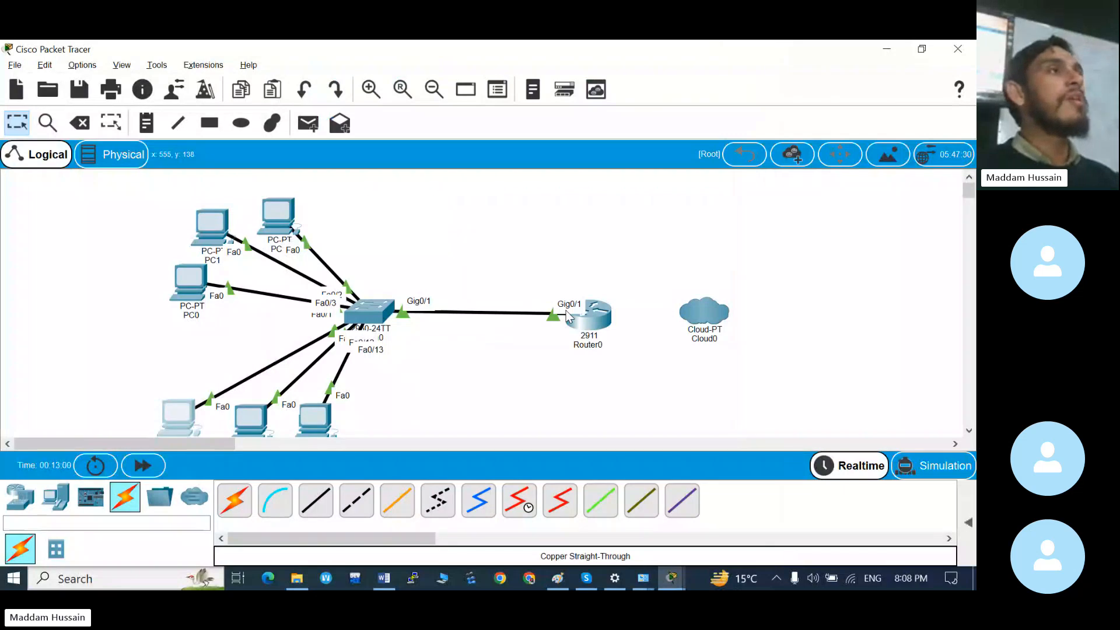
- Ping the default gateway 192.168.20.100 from PC2's command prompt
click(186, 405)
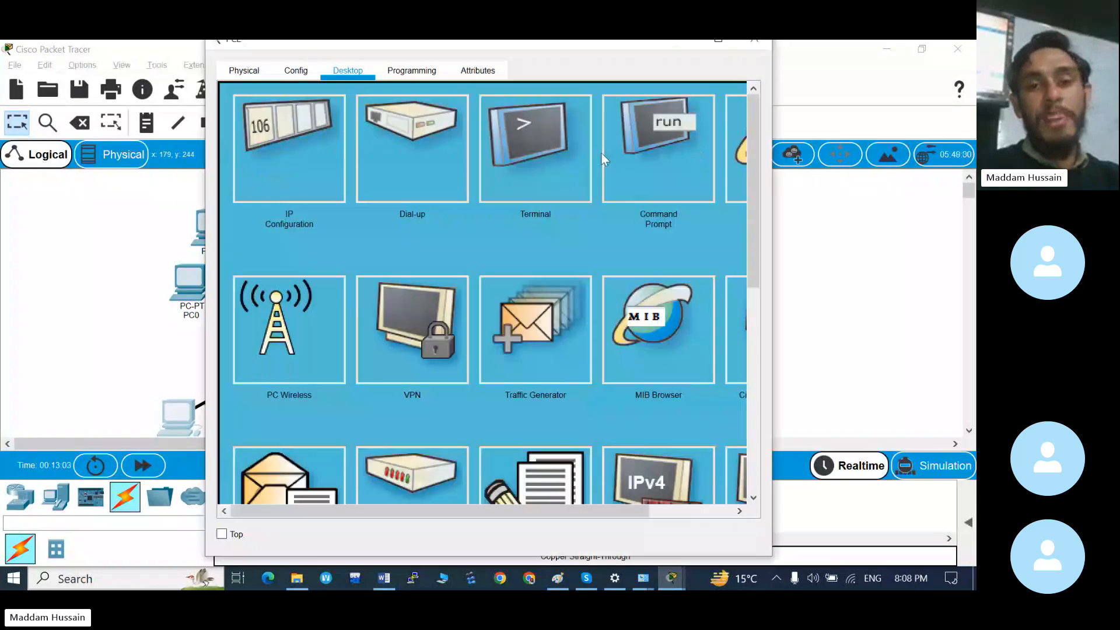
click(601, 152)
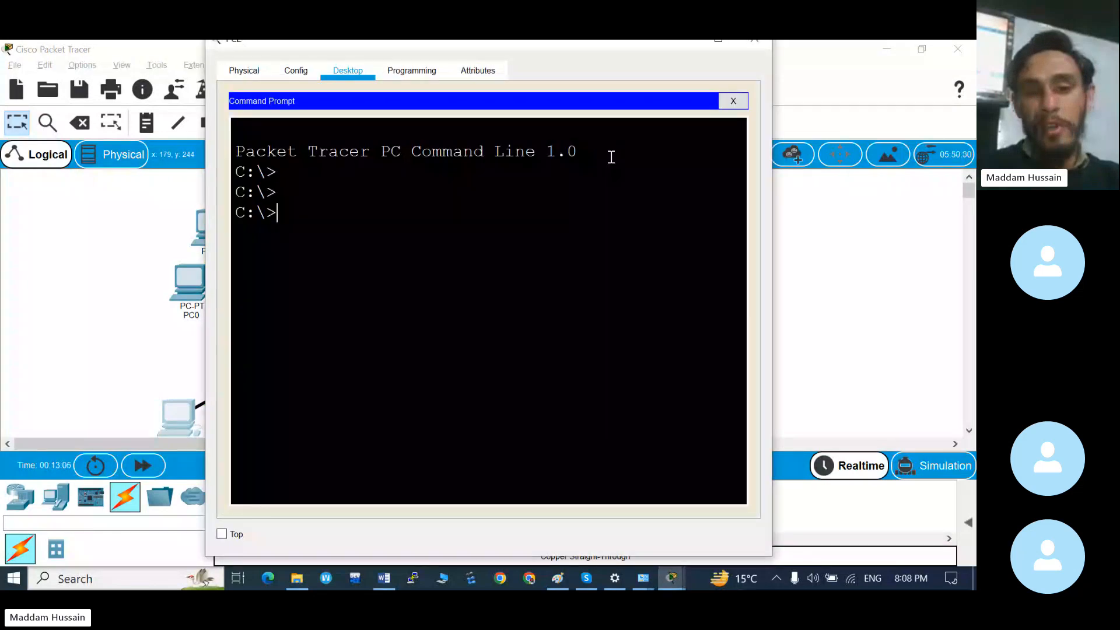
text(ping 192.168)
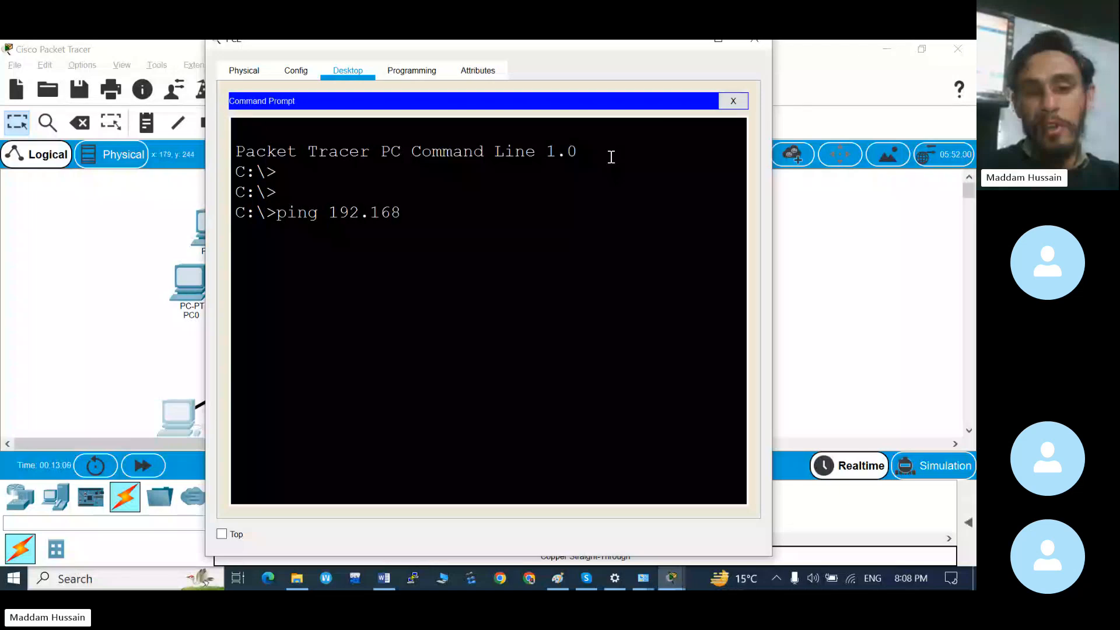
text(.20.1)
key(BackSpace)
text(20)
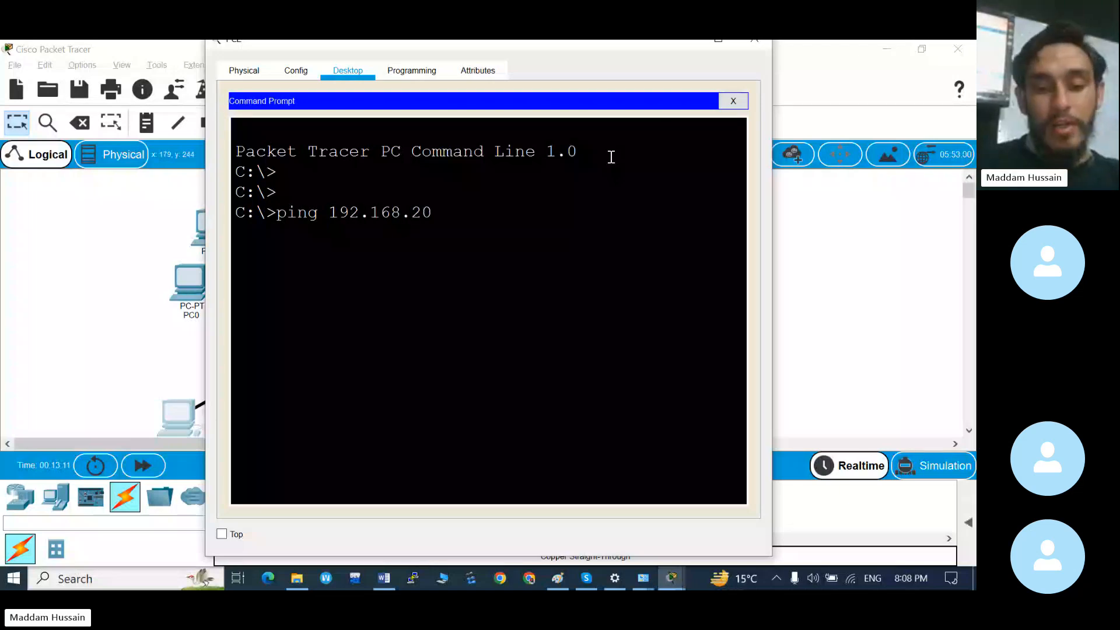
text(.100)
key(Return)
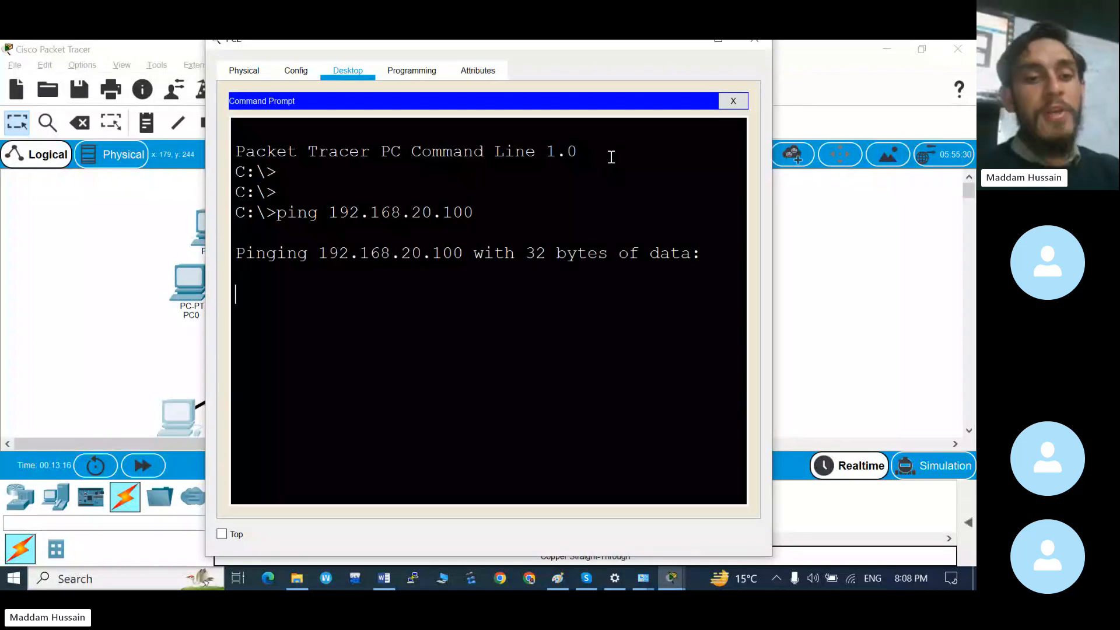
key(alt+Tab)
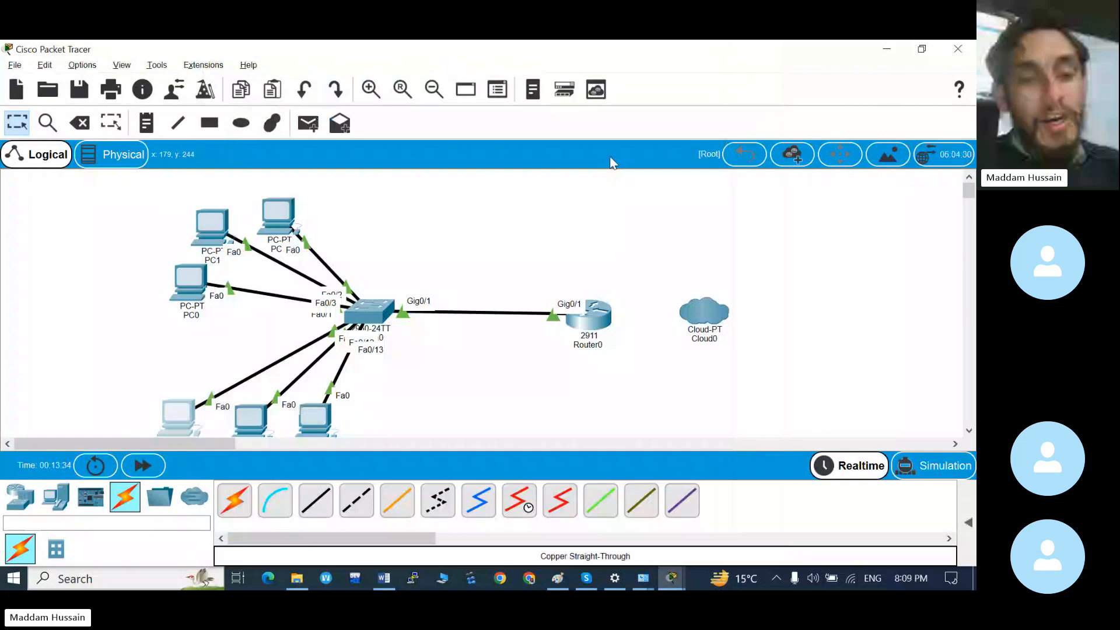
key(alt+Tab)
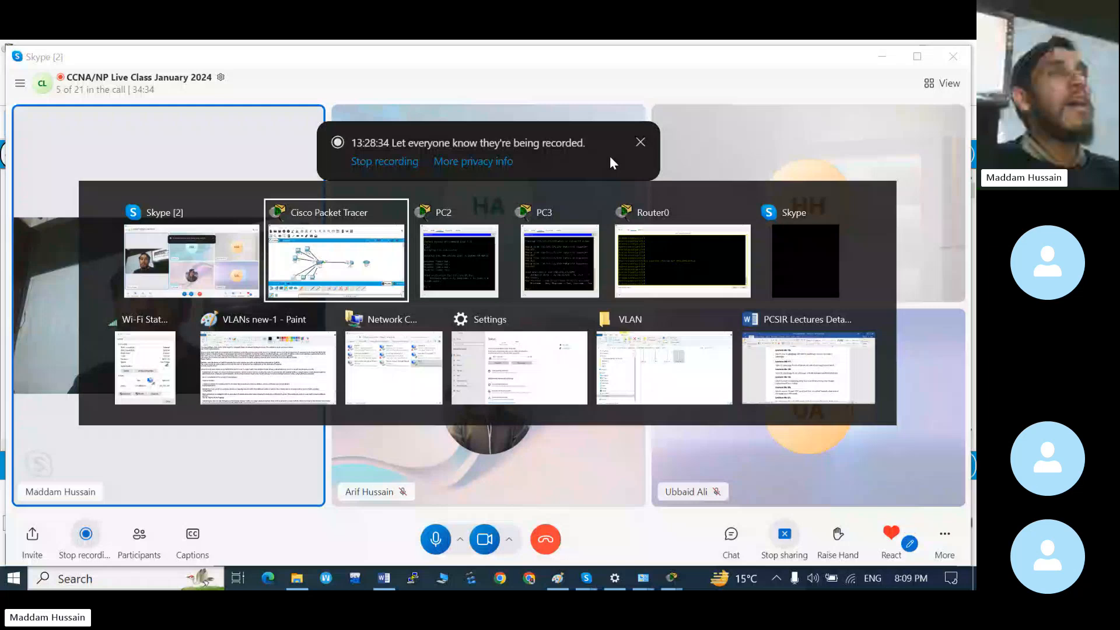
key(alt+shift+Tab)
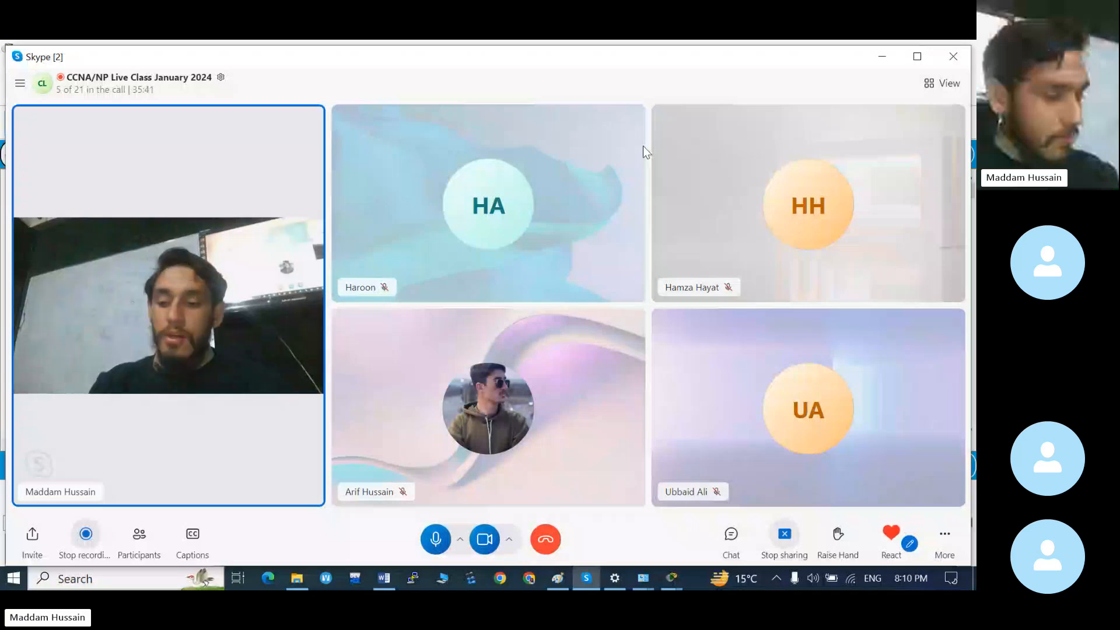
key(alt+Tab)
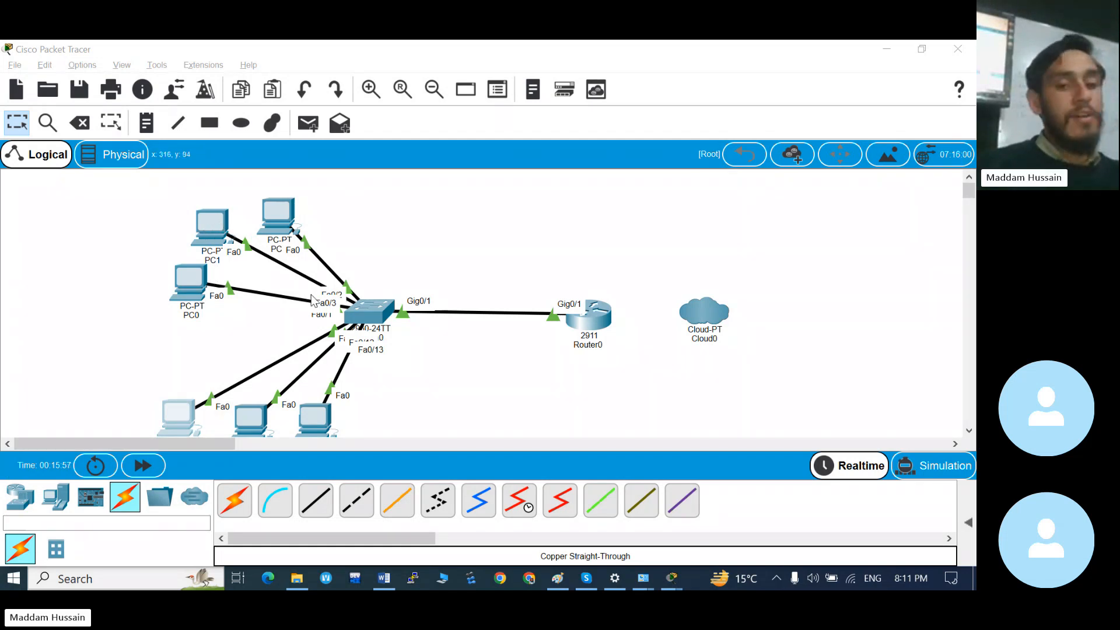
- Assign PC4 the static IP address 192.168.20.55 with subnet mask 255.255.255.0
click(245, 420)
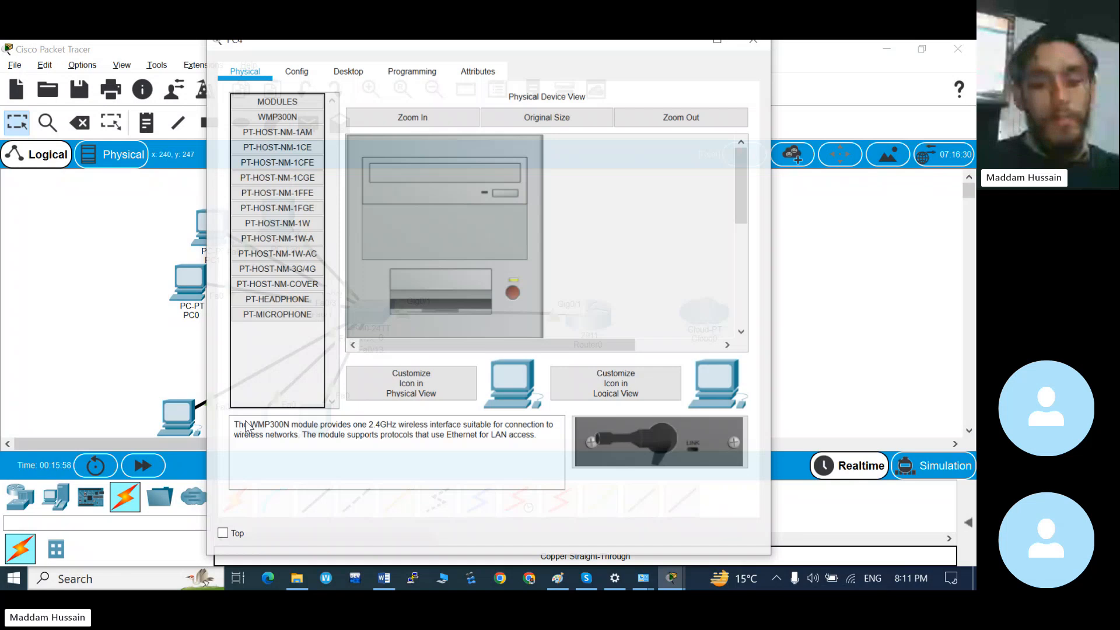
click(348, 71)
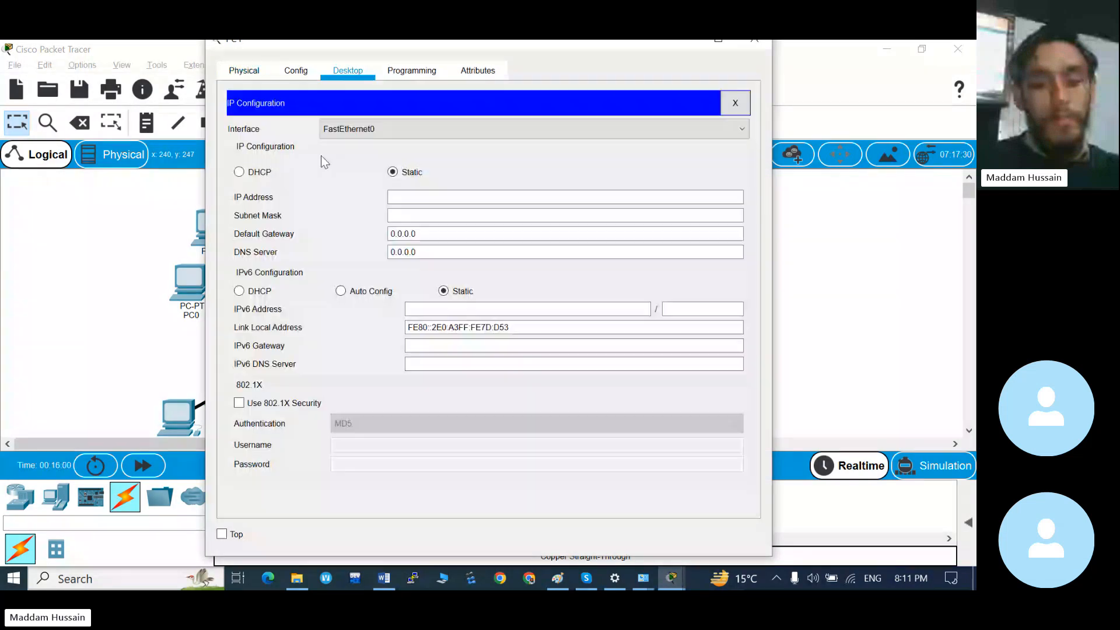
click(409, 198)
text(192.168.20.)
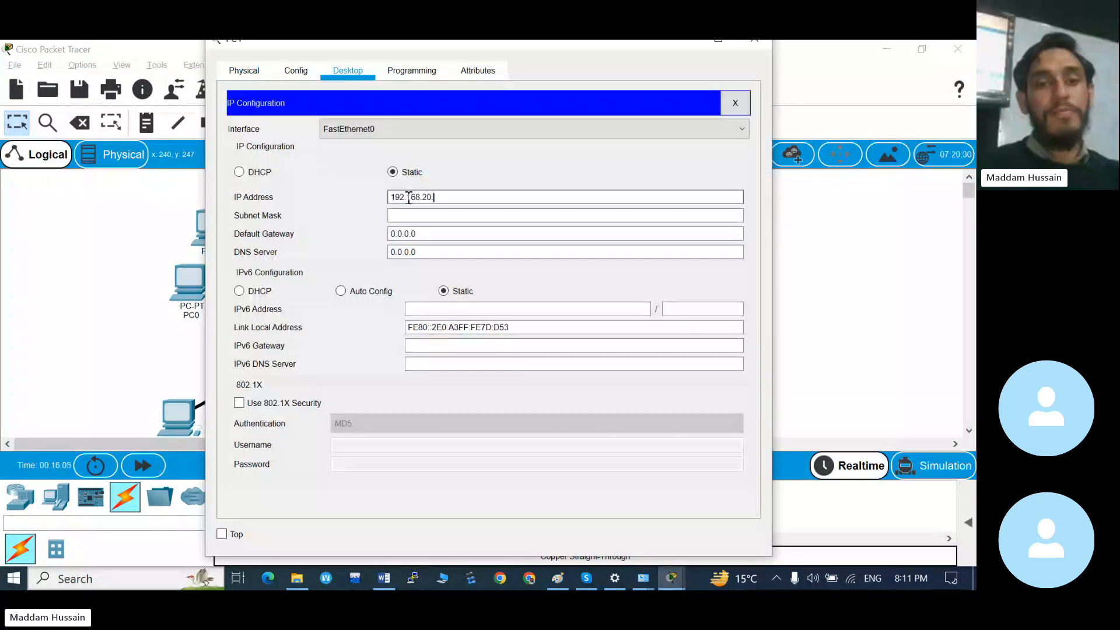
text(55)
key(Tab)
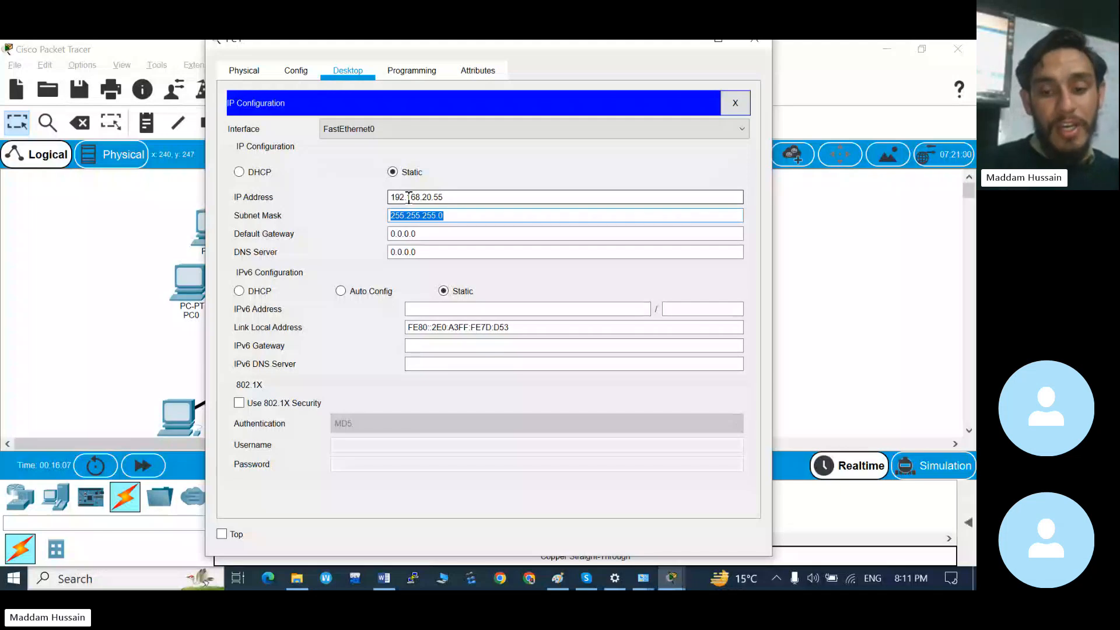
- Set PC4's default gateway to 192.168.20.100 and close its configuration
key(Tab)
text(192.168)
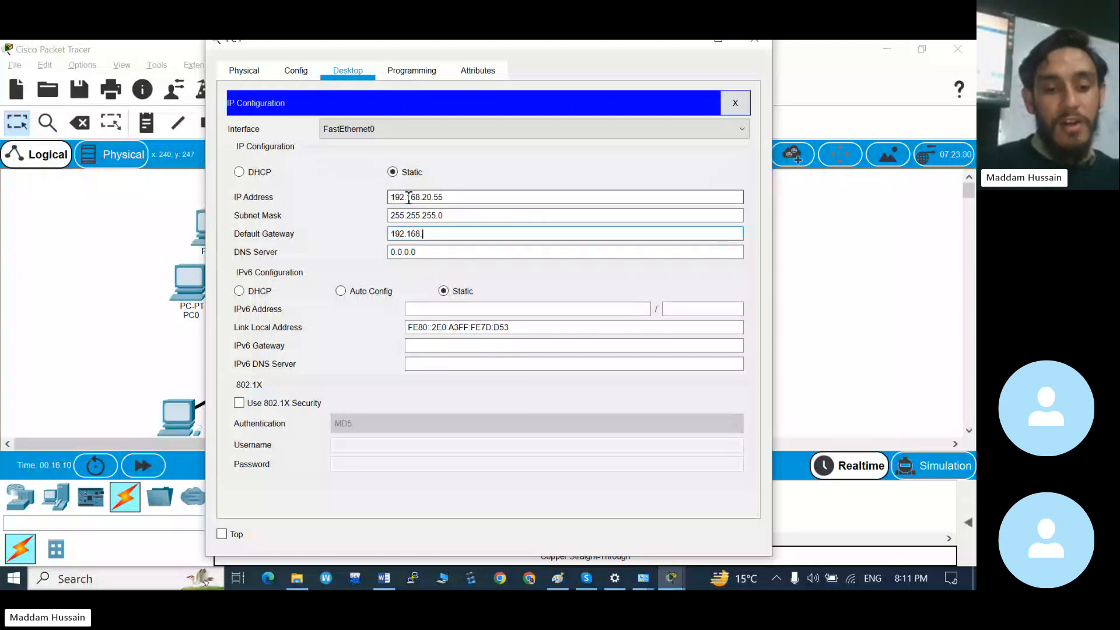
text(0.100)
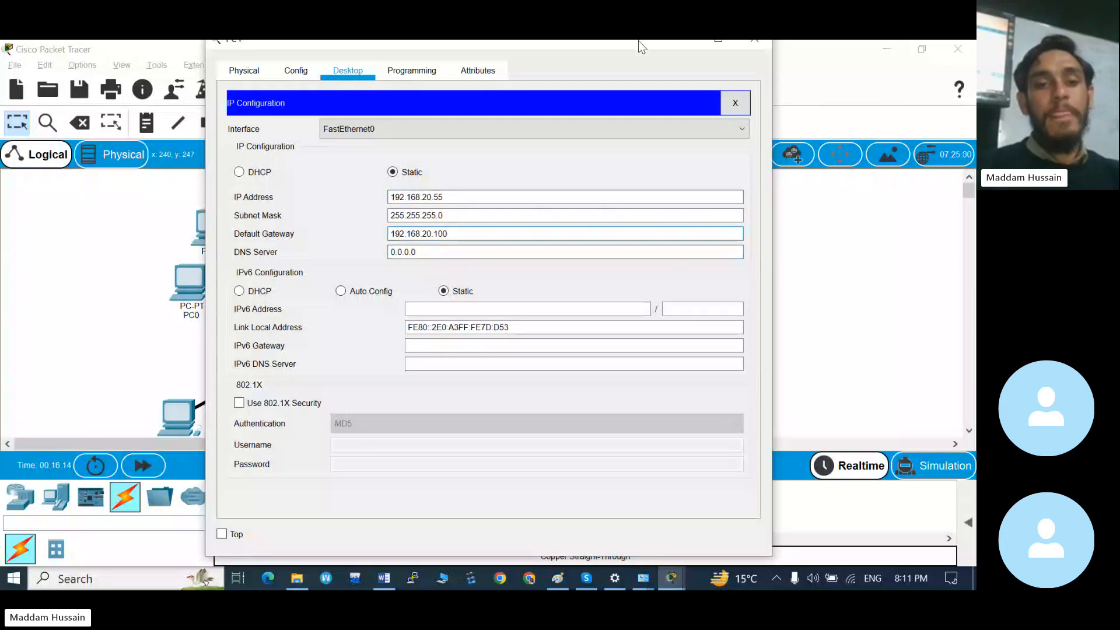
click(752, 44)
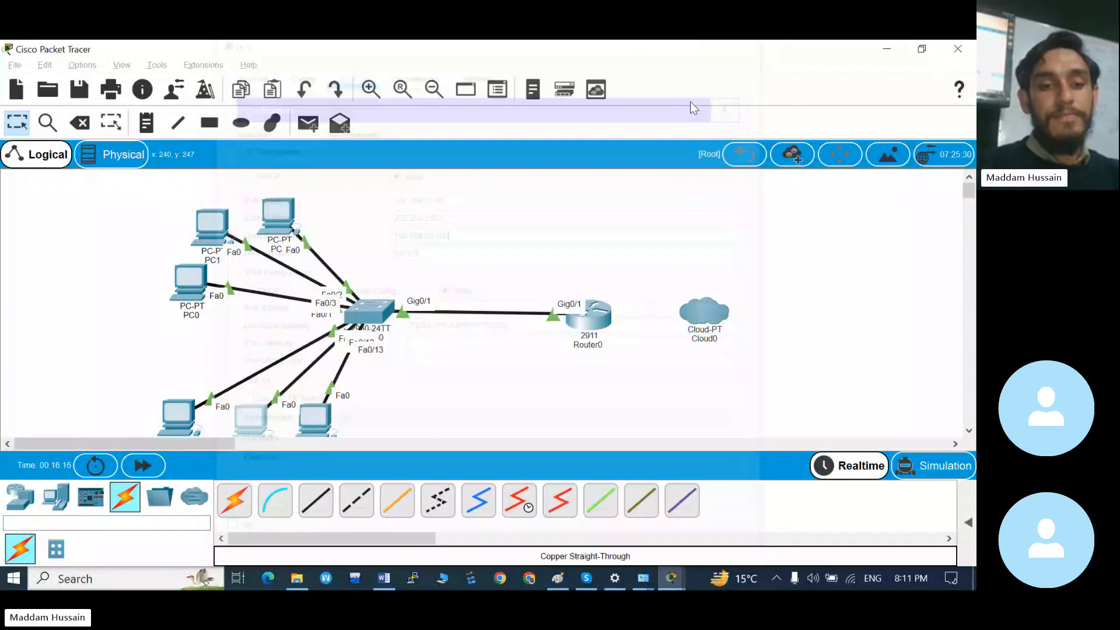
- Assign PC5 the static IP address 192.168.20.66 with subnet mask 255.255.255.0
click(319, 412)
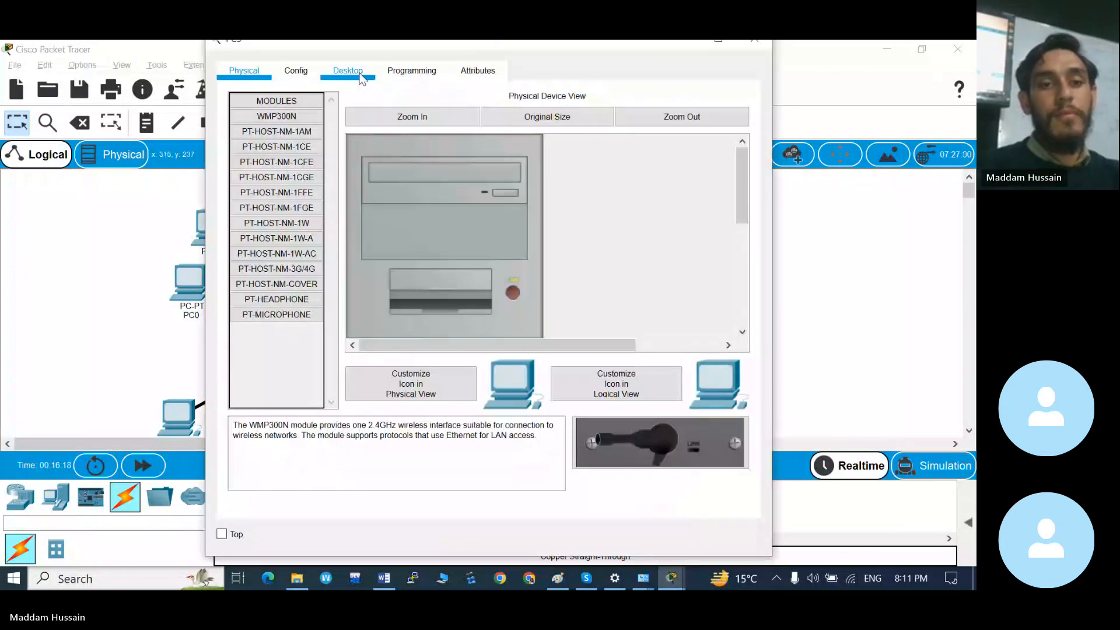
click(362, 78)
click(286, 146)
click(406, 198)
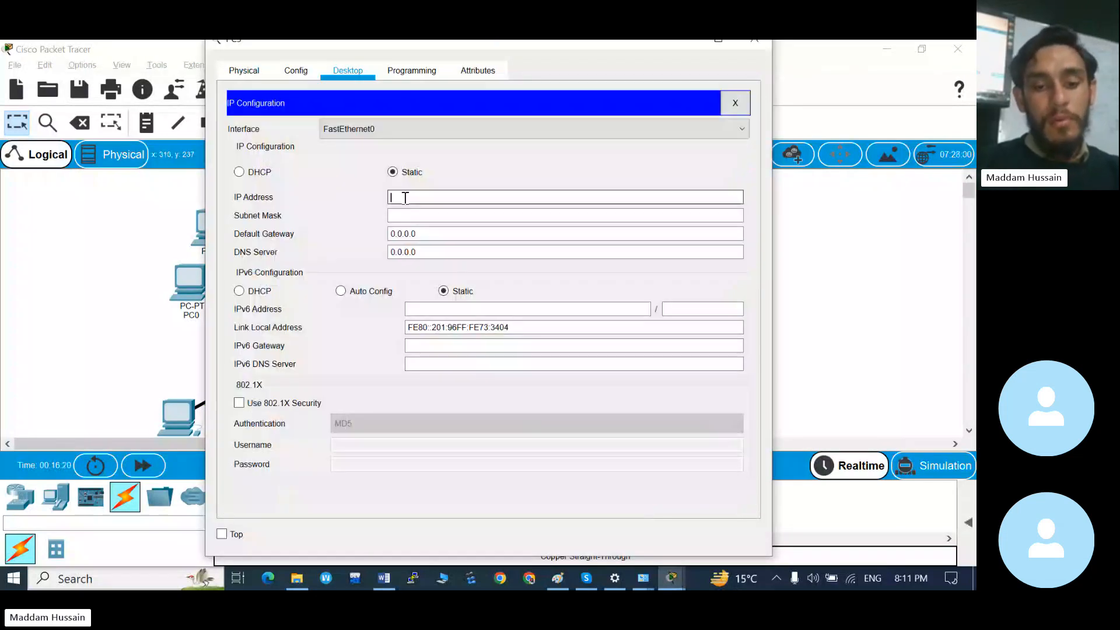
text(192.168)
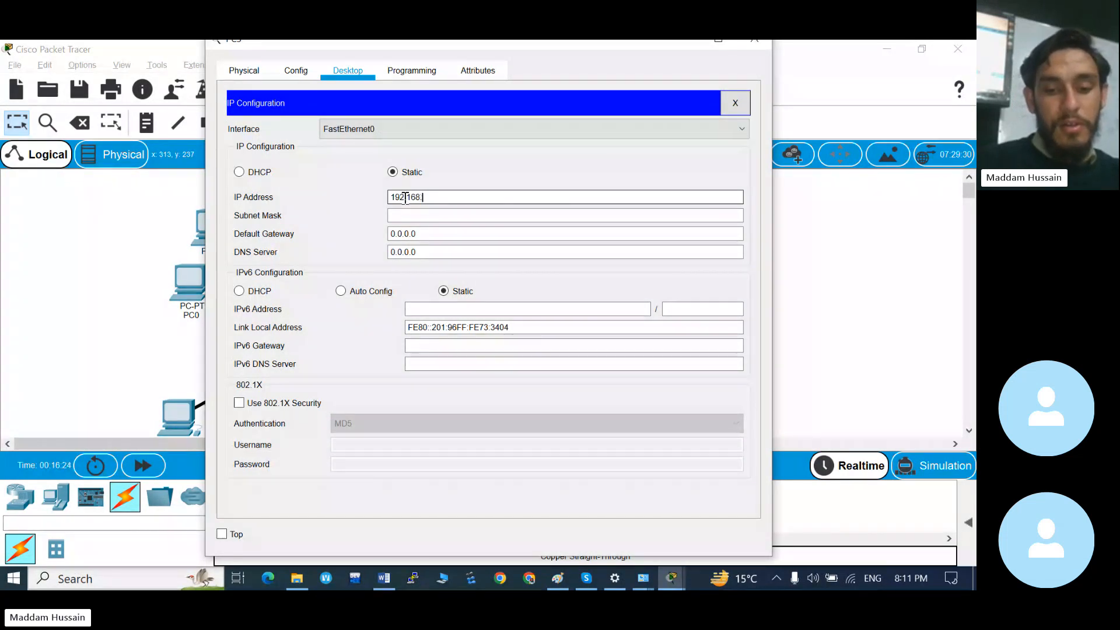
text(.20)
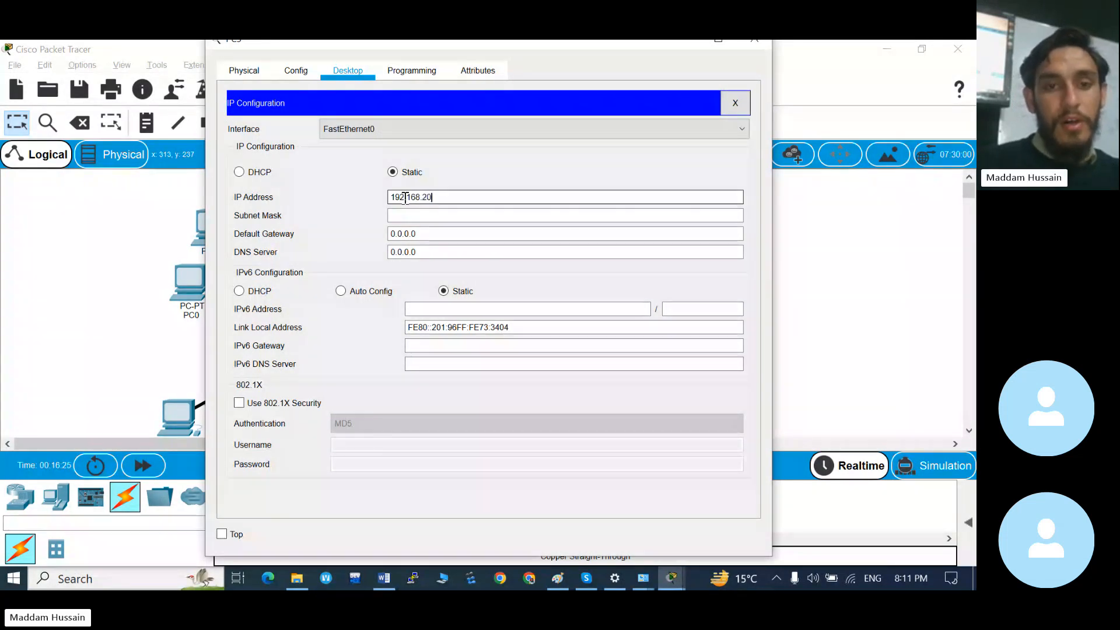
text(.)
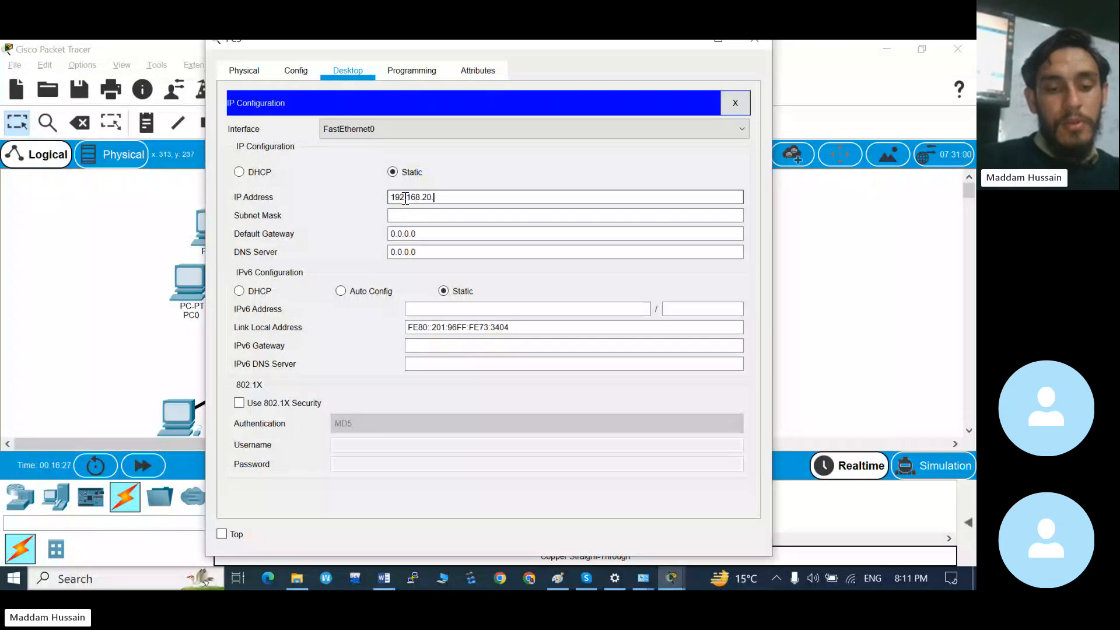
text(66)
key(Tab)
- Set PC5's default gateway to 192.168.20.100 and close its configuration
key(Tab)
text(192.)
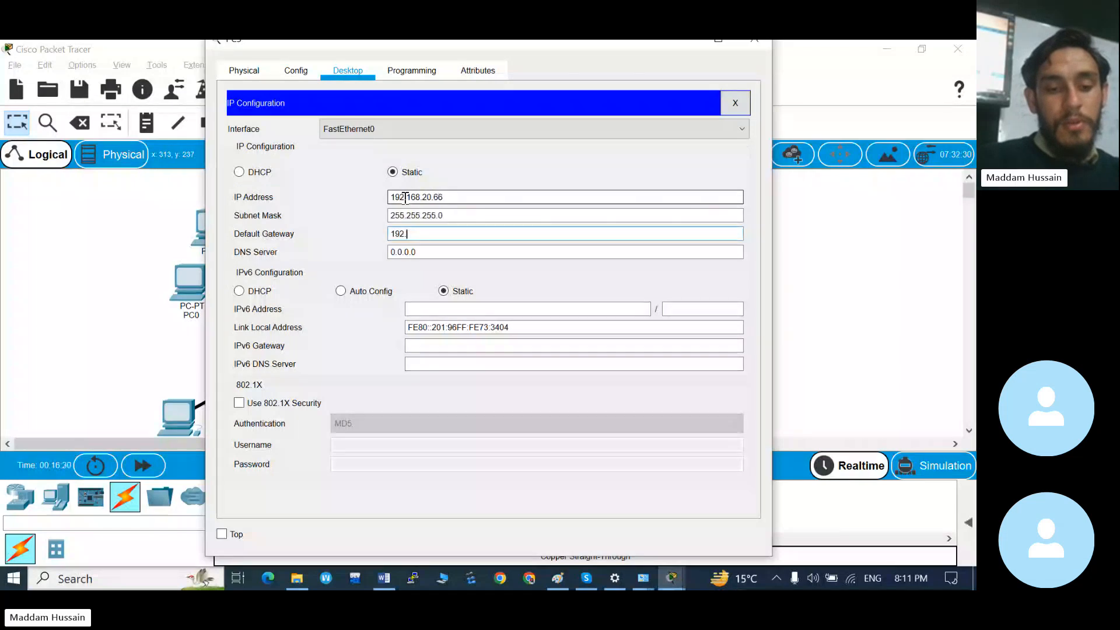
text(16)
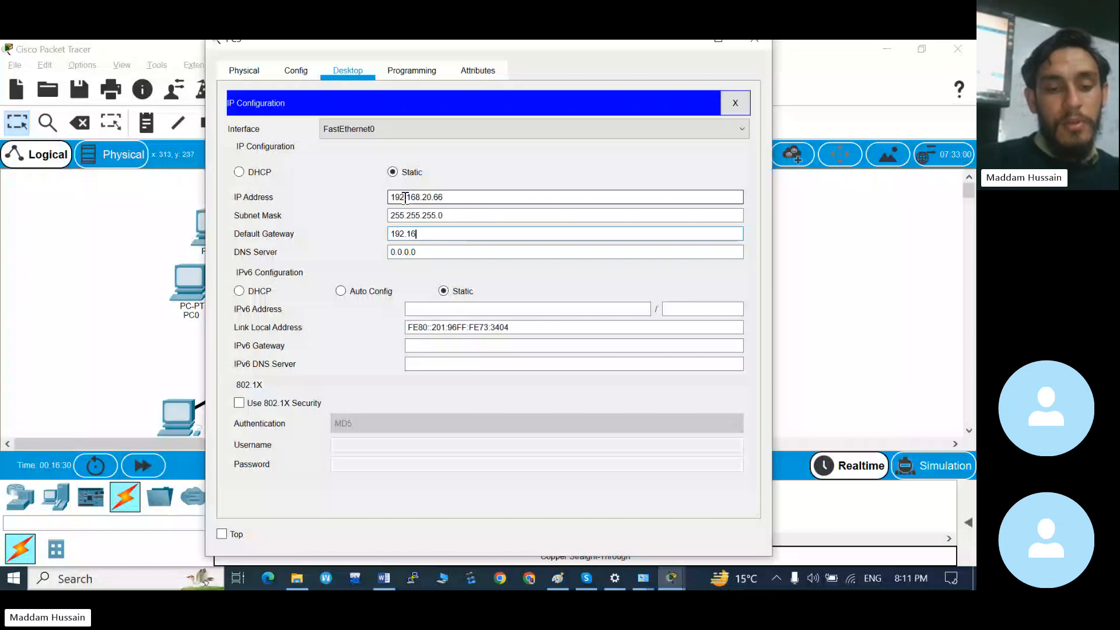
text(8.20)
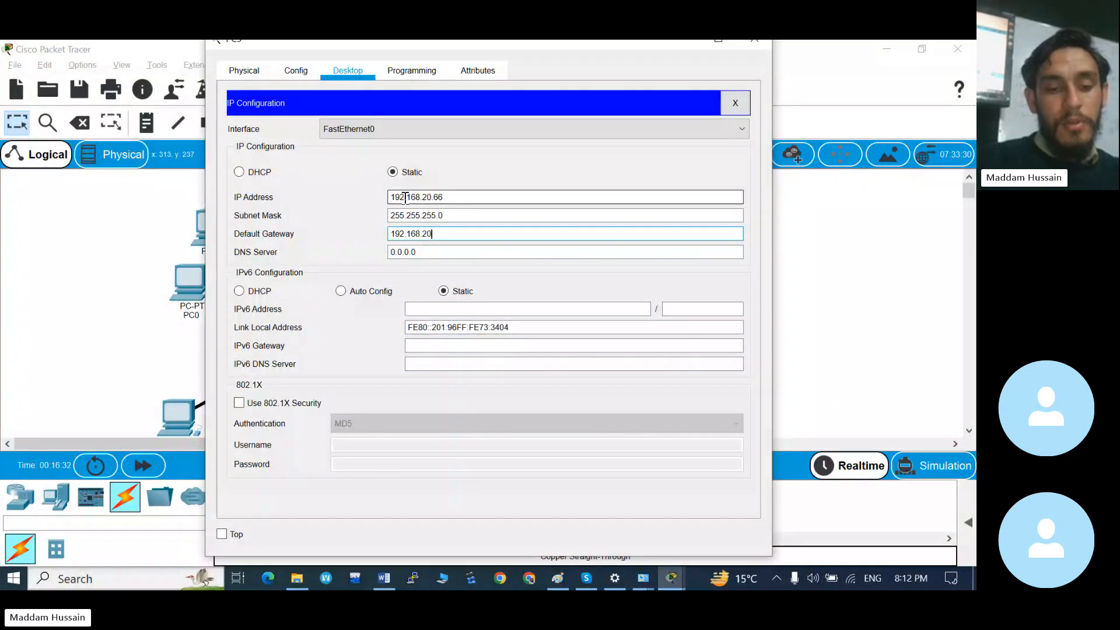
text(.100)
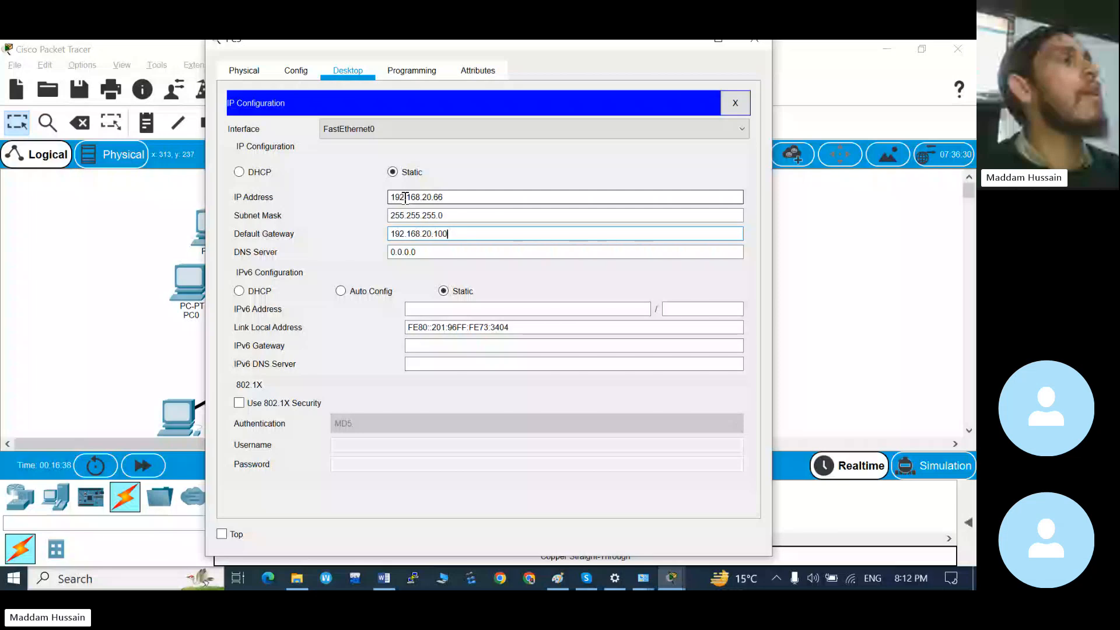
click(250, 83)
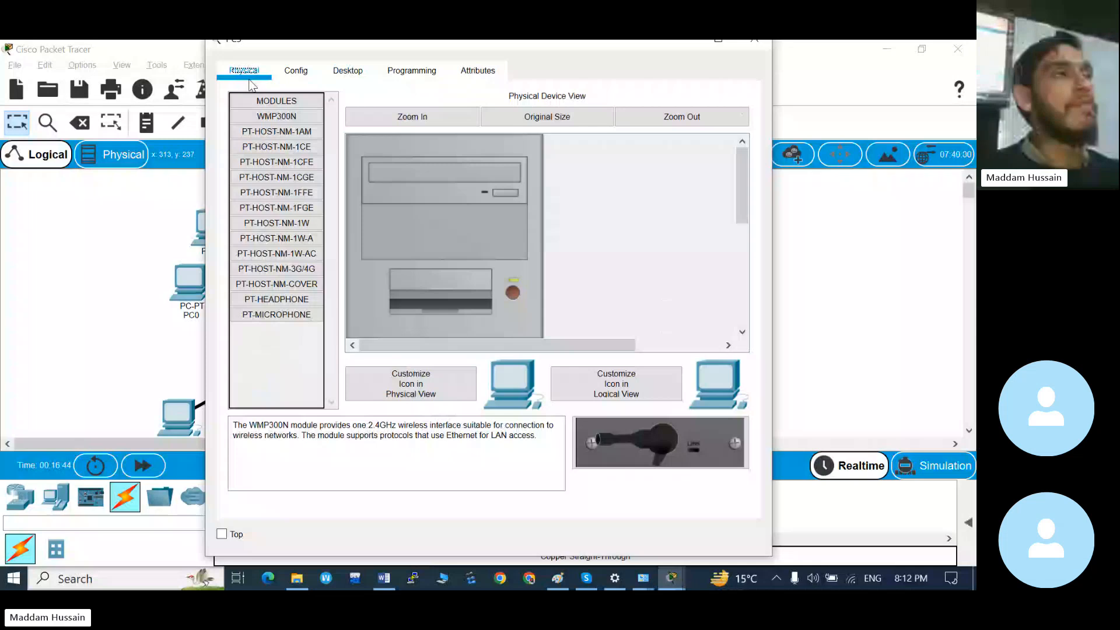
click(754, 41)
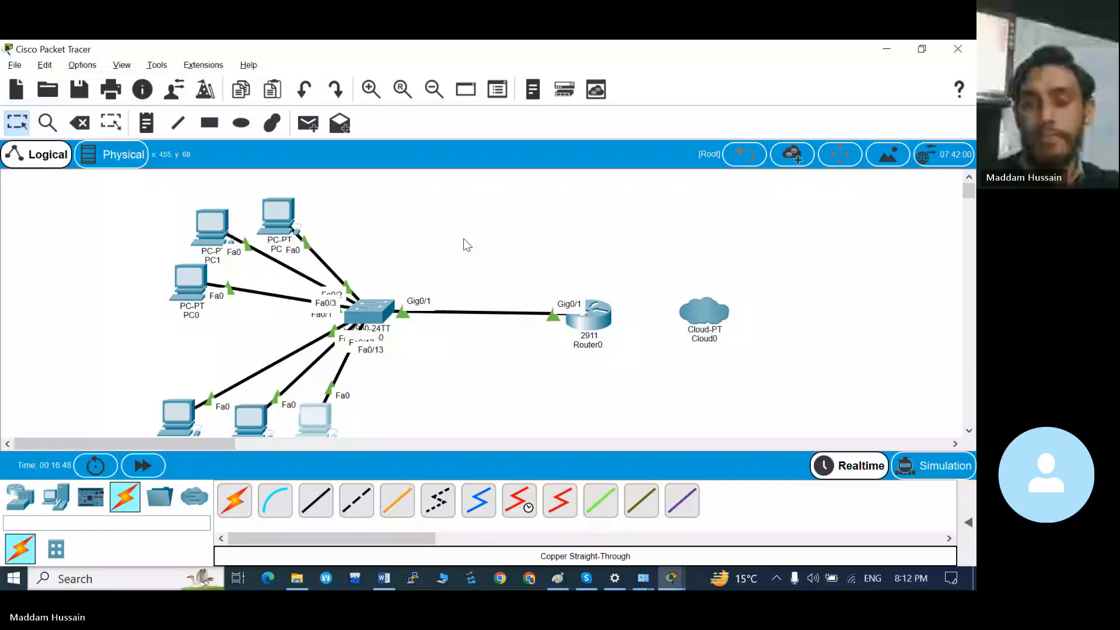
- On Switch0's command line, set the first interface range to access mode and assign it to VLAN 10
click(587, 578)
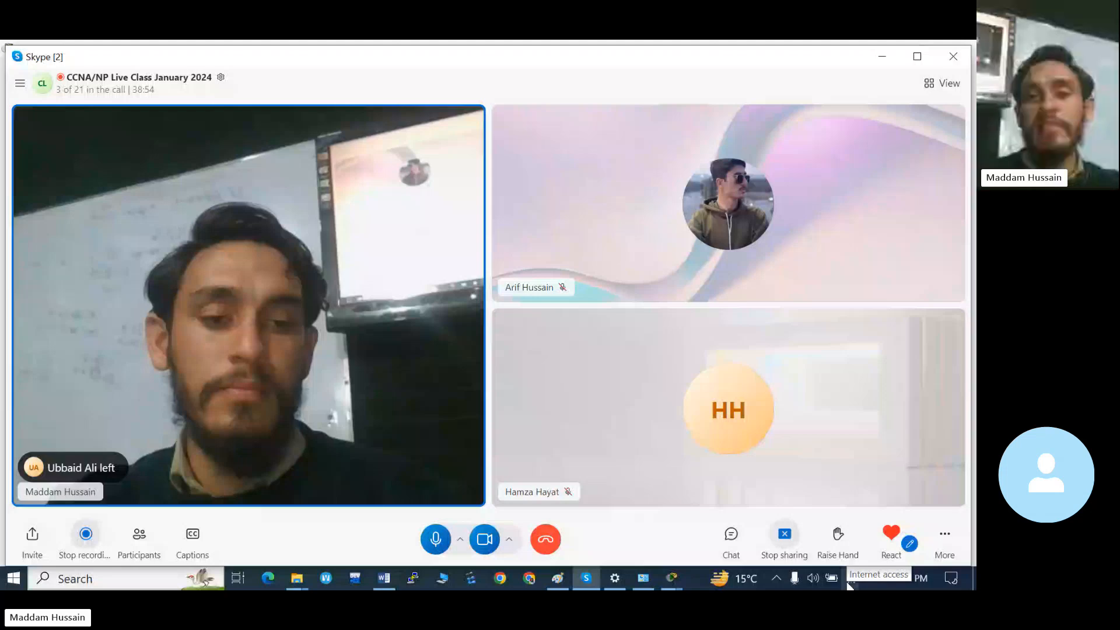
click(672, 578)
click(647, 482)
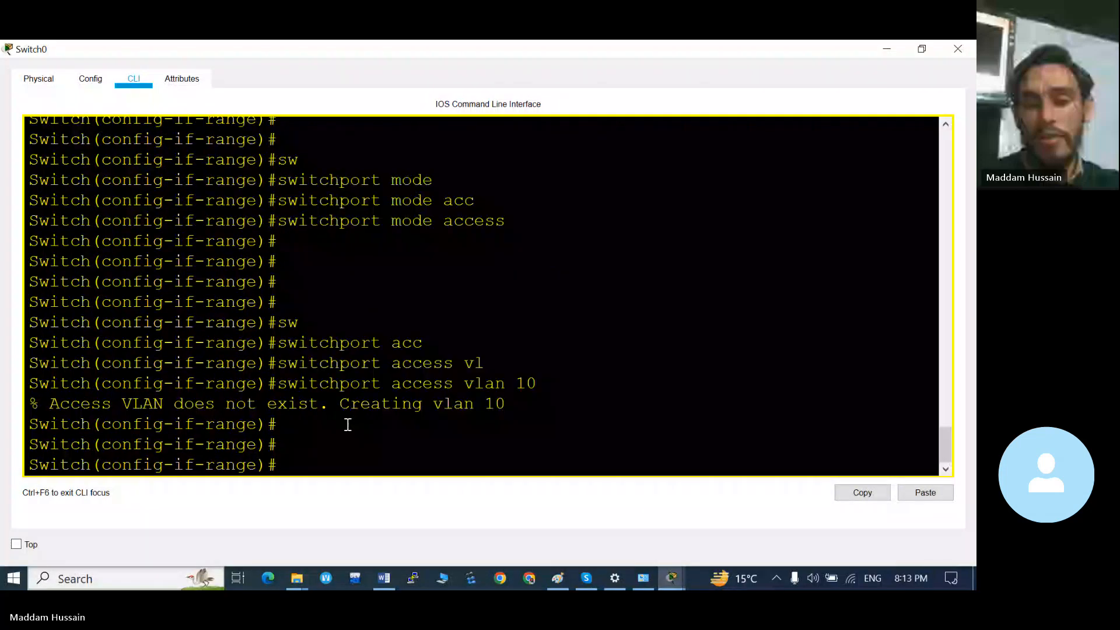
key(Return)
key(Return)
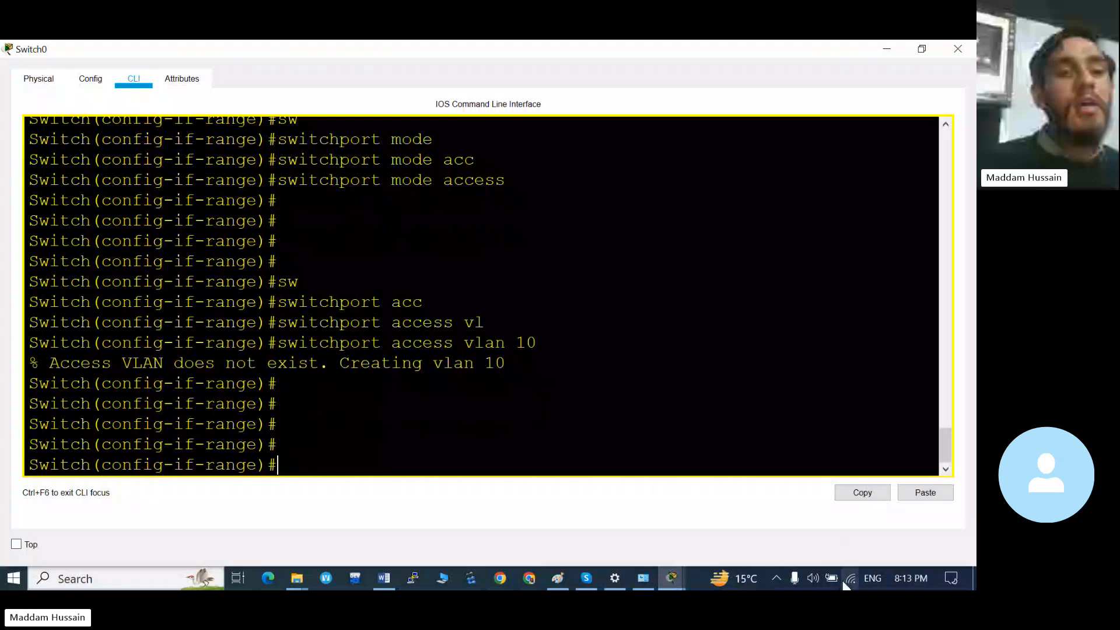
key(Return)
key(Return)
key(Return)
key(Return)
key(Return)
drag(505, 262, 349, 262)
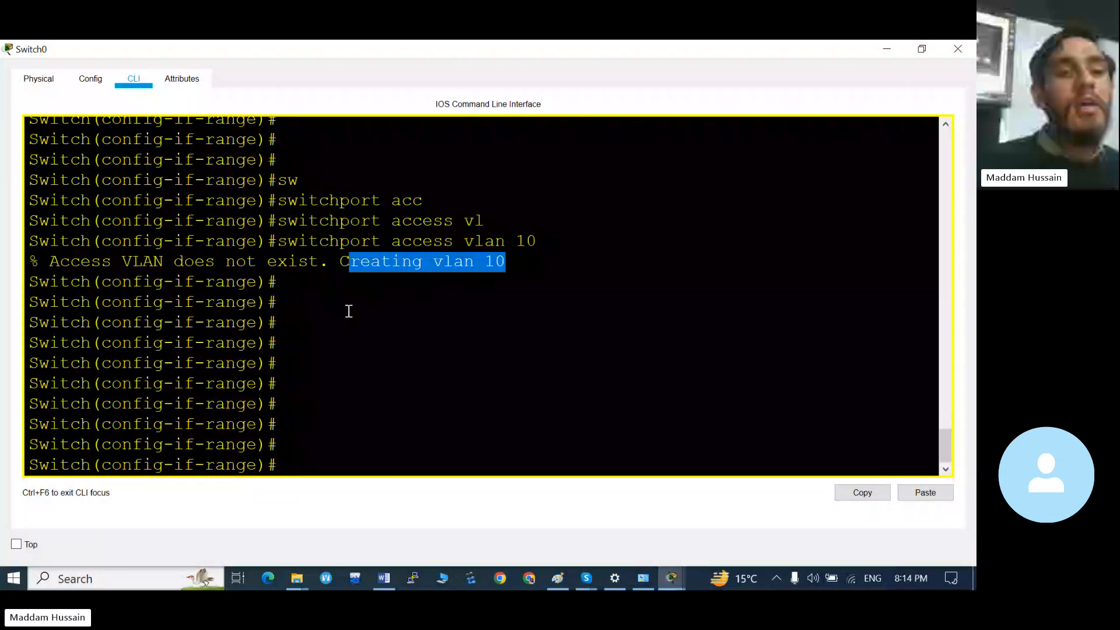
- Set Switch0's interface range FastEthernet 0/11-20 to access mode and assign it to VLAN 20
key(Return)
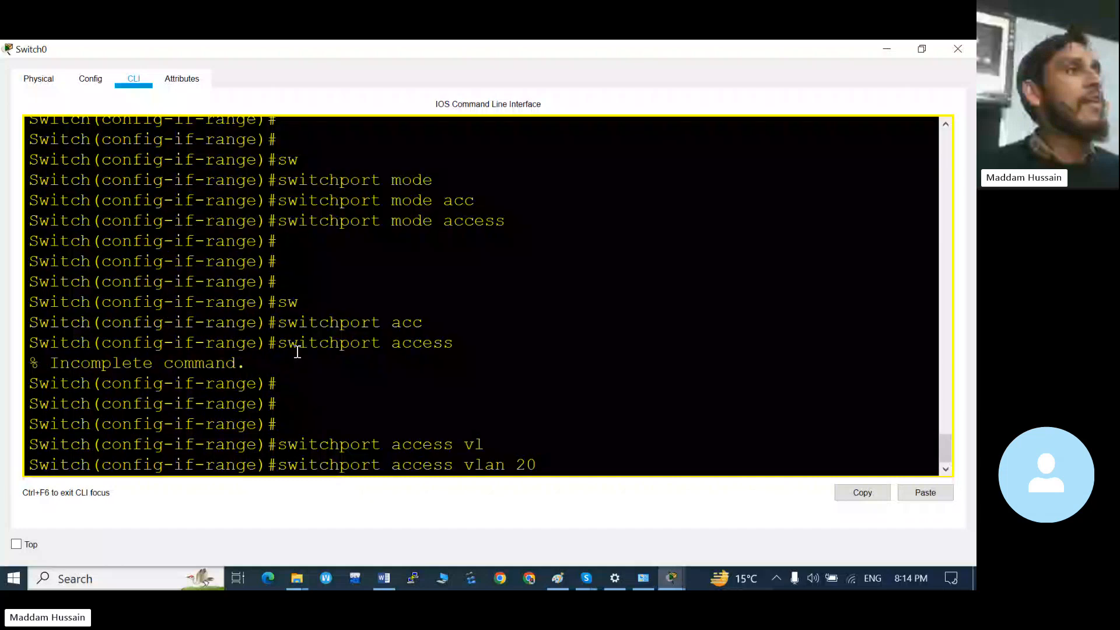
key(Return)
key(Return)
key(Return)
key(Return)
key(Return)
key(Return)
key(Return)
key(Return)
key(Return)
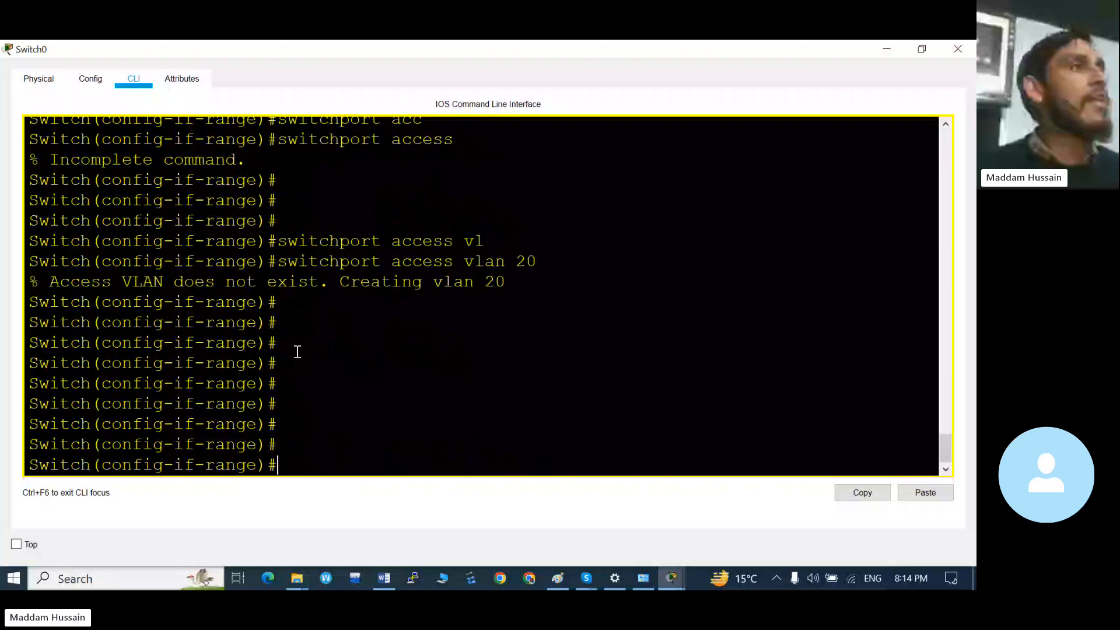
key(Return)
key(Return)
key(Return)
key(Return)
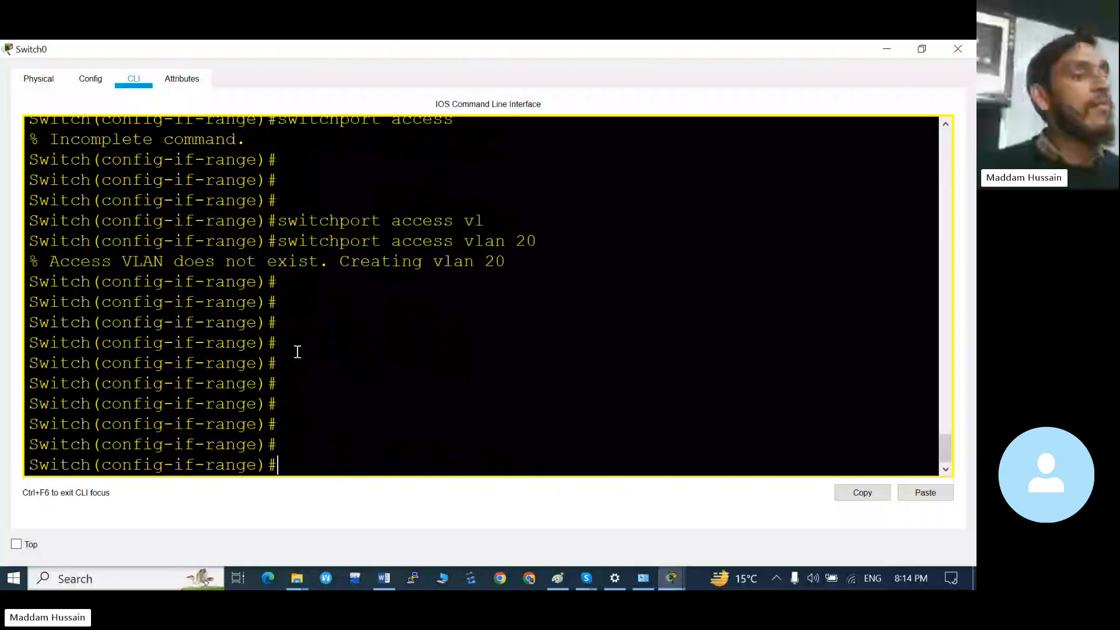
- Exit Switch0's interface-range and global configuration modes back to the privileged prompt
text(exit)
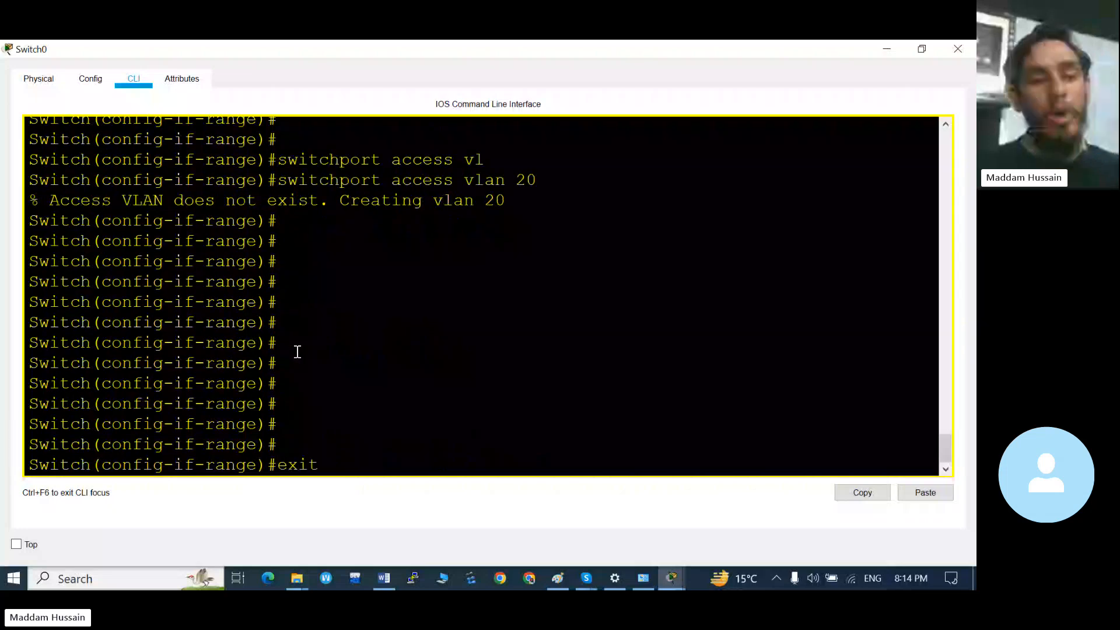
key(Return)
key(Return)
key(Return)
key(Return)
key(Return)
text(exit)
key(Return)
text(exit)
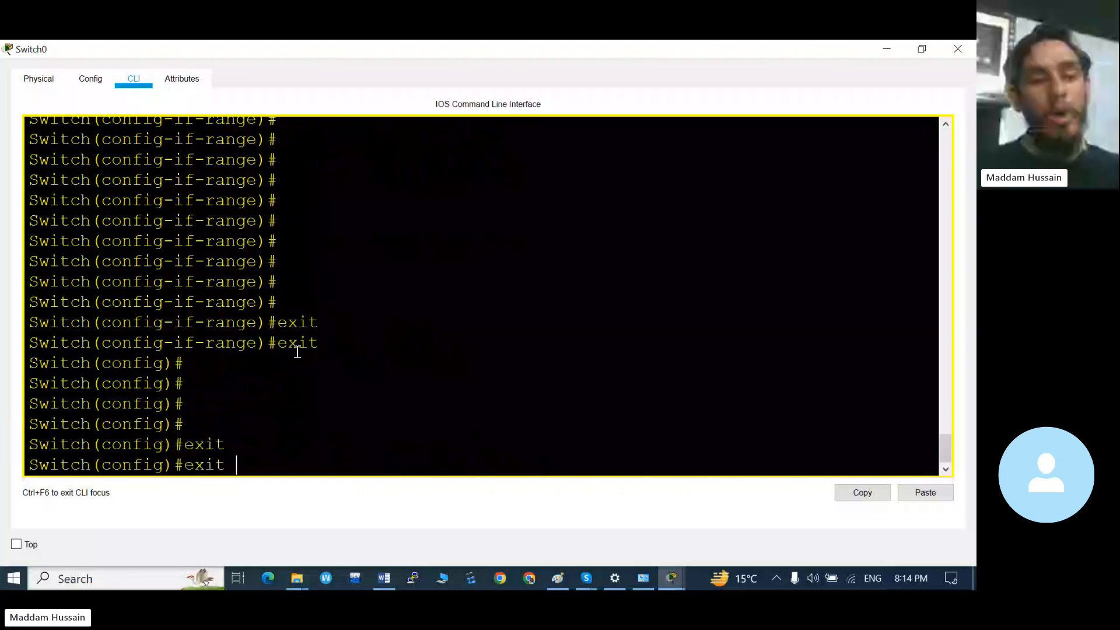
key(Return)
key(Return)
key(Return)
key(Return)
key(Return)
key(Return)
- Display Switch0's VLAN table with show vlan, check the ports in VLANs 10 and 20, and page through to its end
text(sh)
text(vl)
key(Tab)
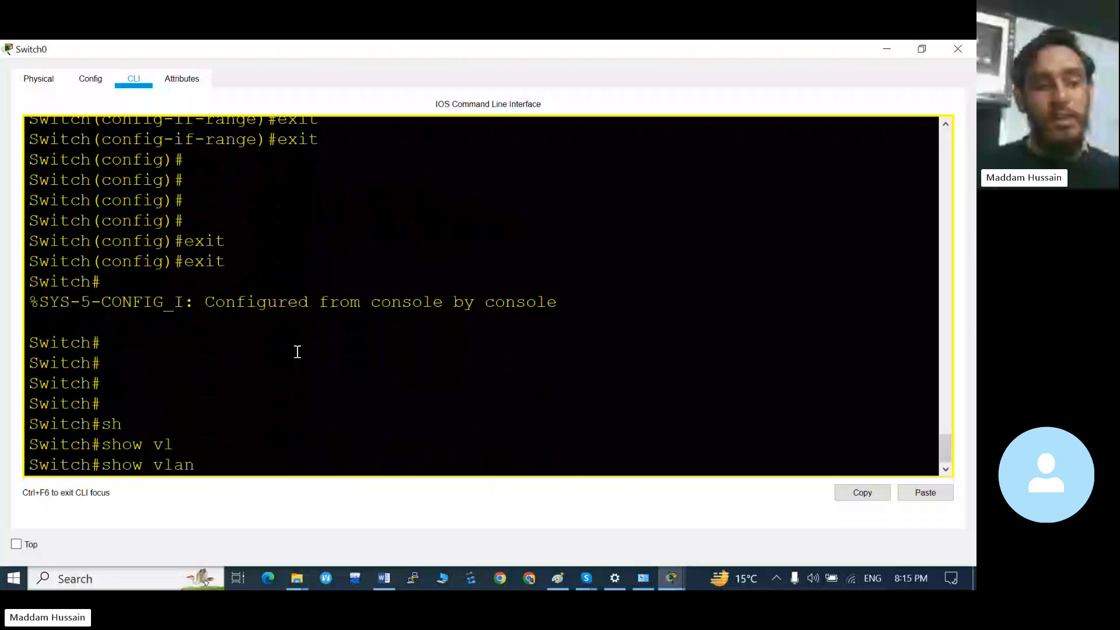
key(Return)
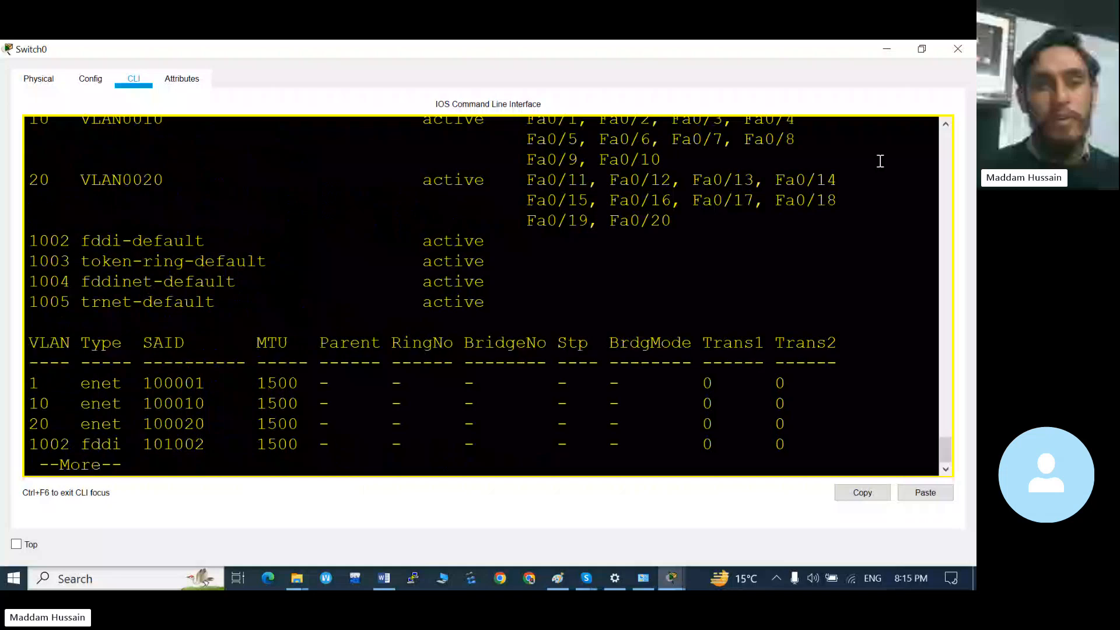
scroll(867, 165, up, 2)
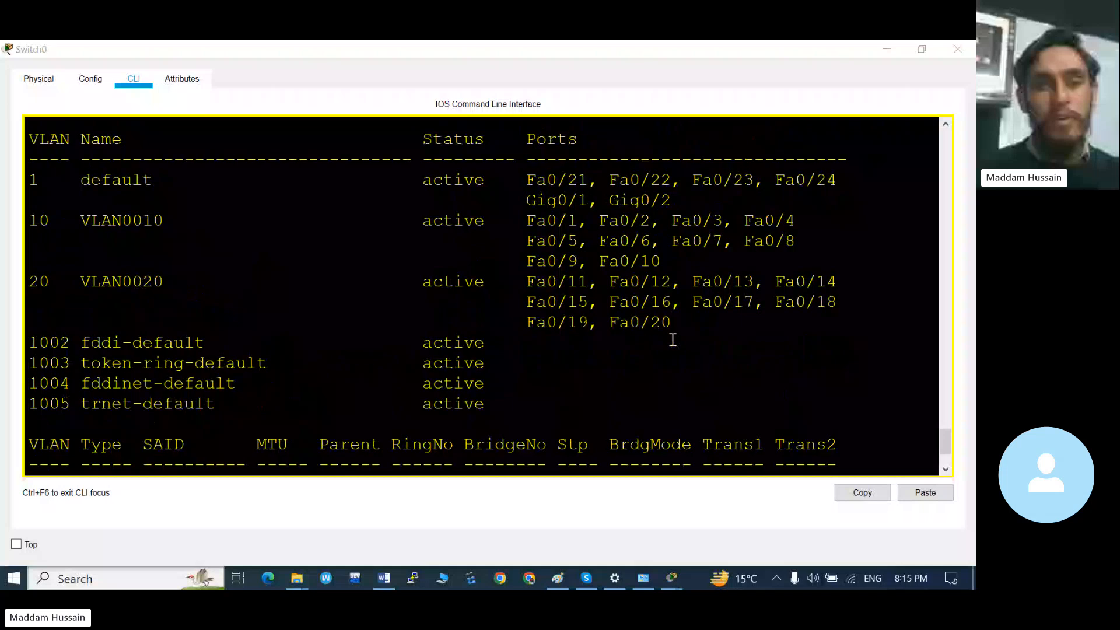
scroll(349, 444, down, 2)
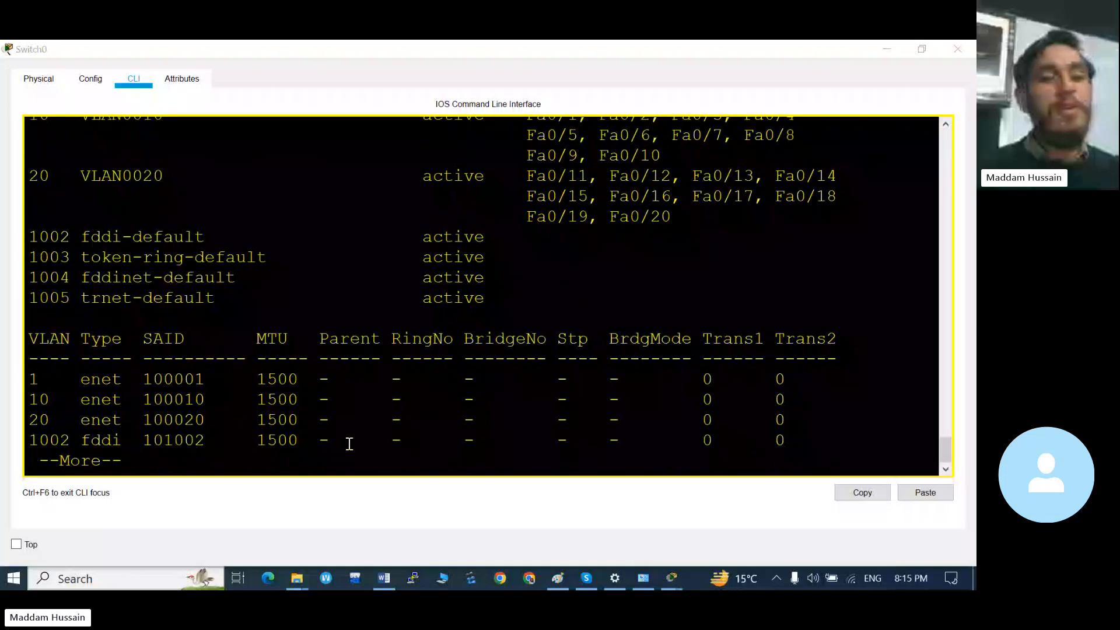
key(alt+Tab)
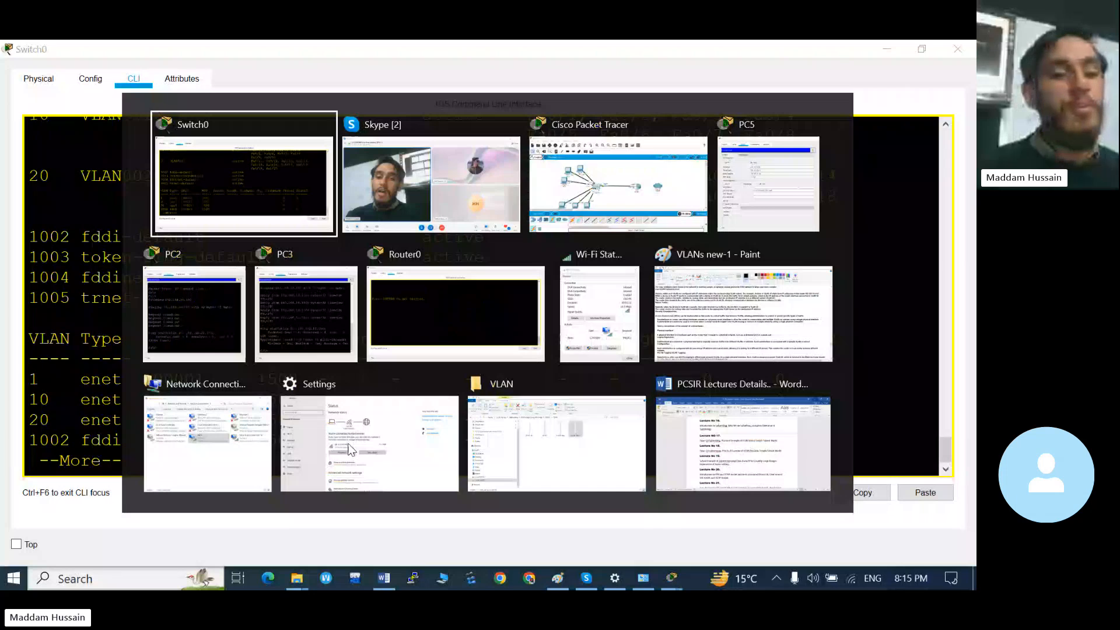
key(Return)
key(Return)
key(Return)
key(Return)
key(Return)
key(Return)
key(Return)
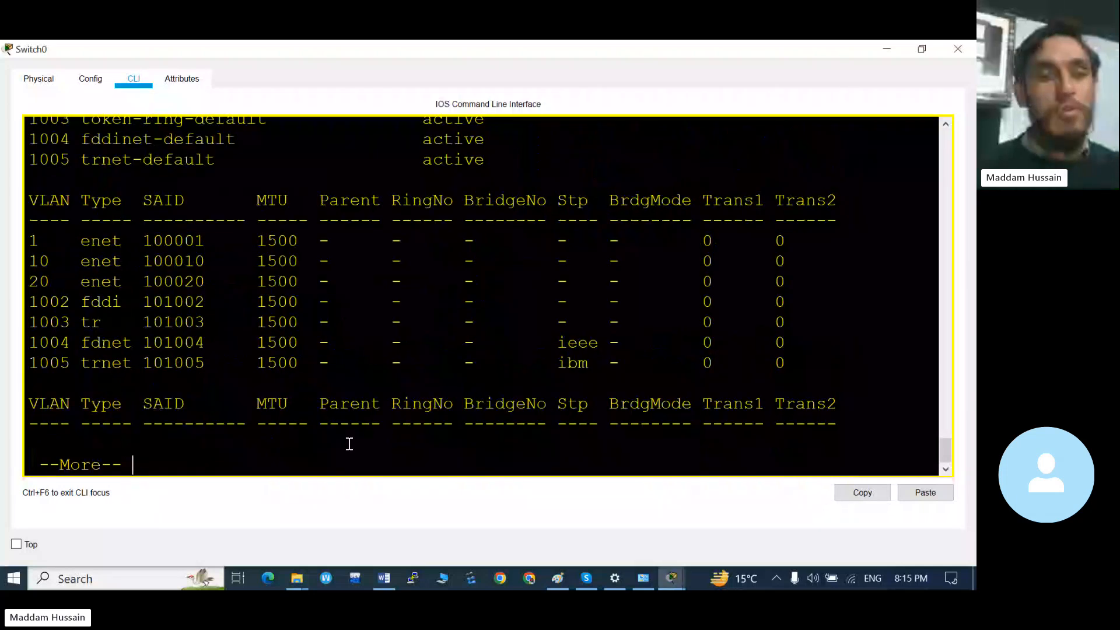
key(Return)
key(Return)
key(Return)
key(Return)
key(Return)
key(Return)
key(Return)
key(Return)
key(Return)
- Return to the network topology, open Router0's command line and enter privileged mode with enable
key(alt+Tab)
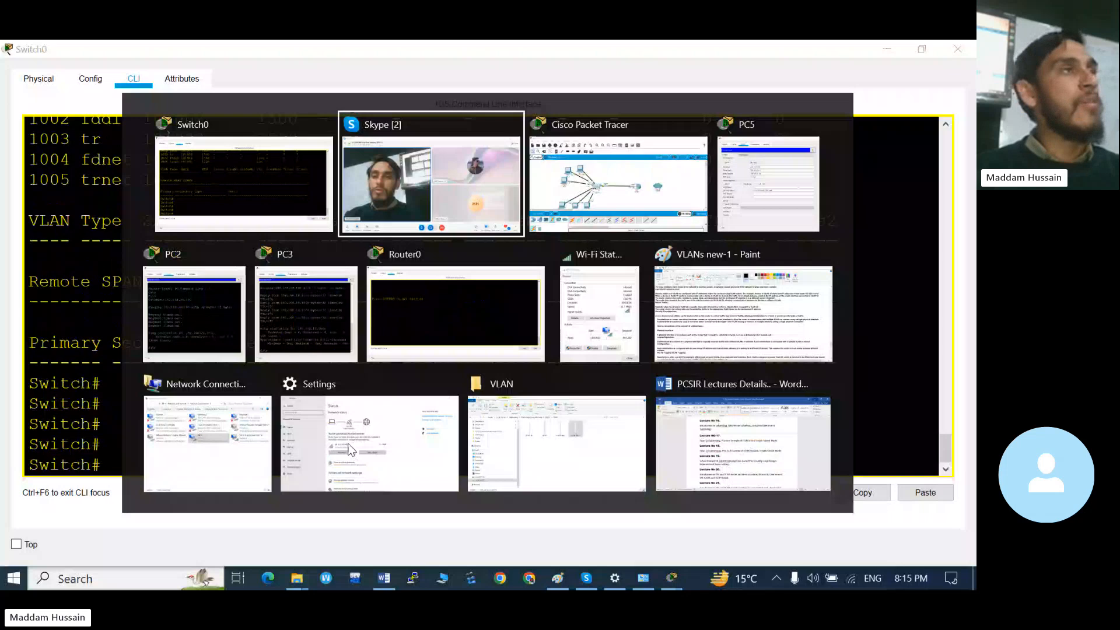
key(Tab)
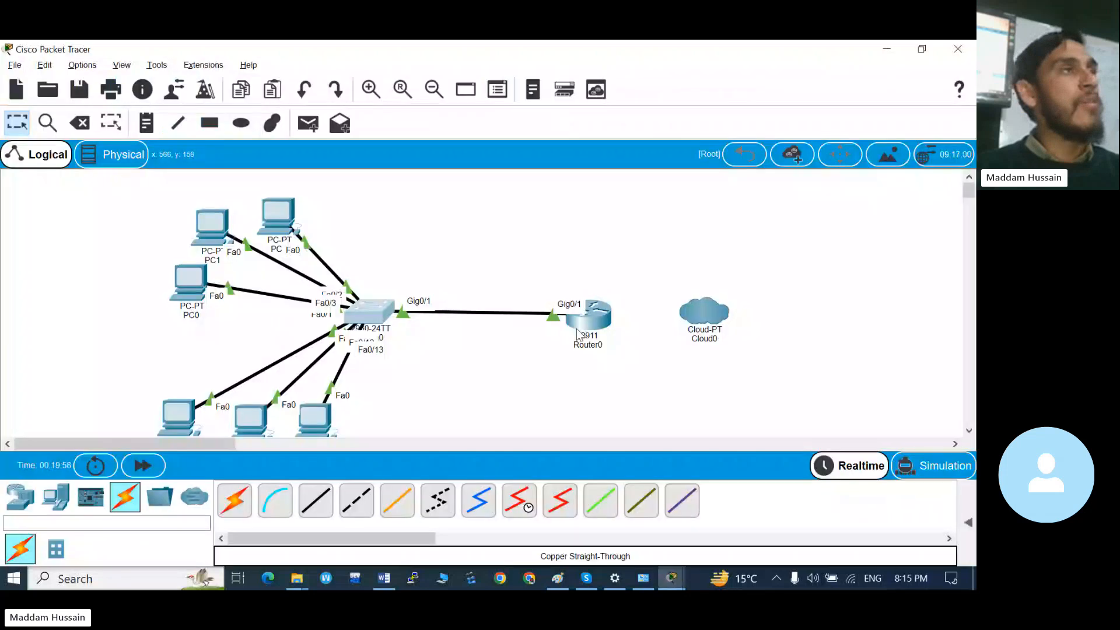
mouse_move(577, 334)
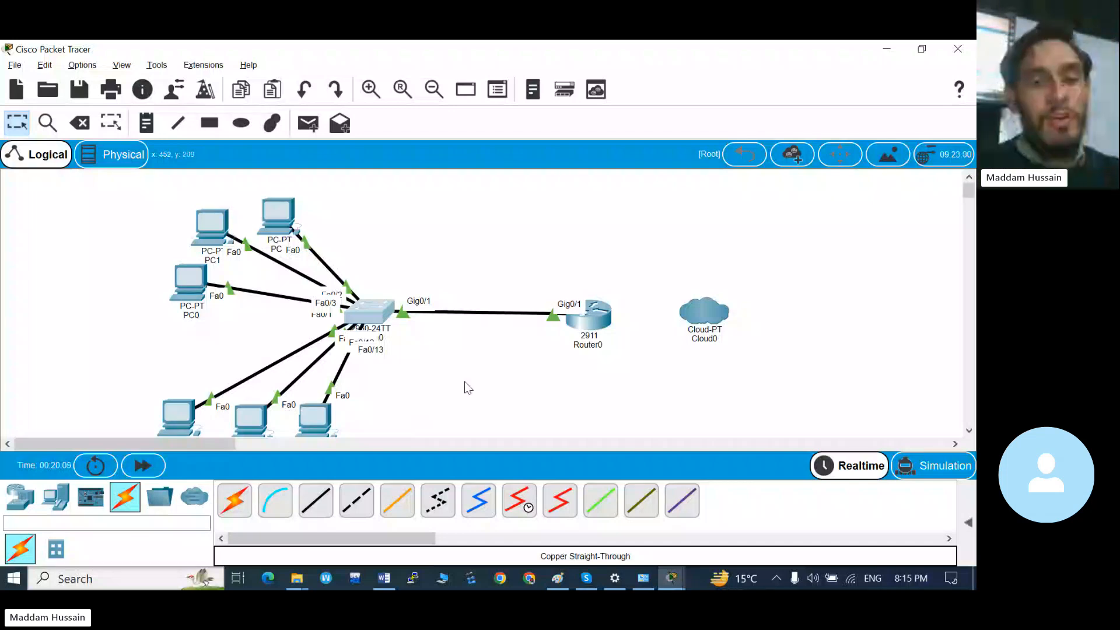
click(581, 332)
key(Return)
key(Return)
key(Return)
key(Return)
key(Return)
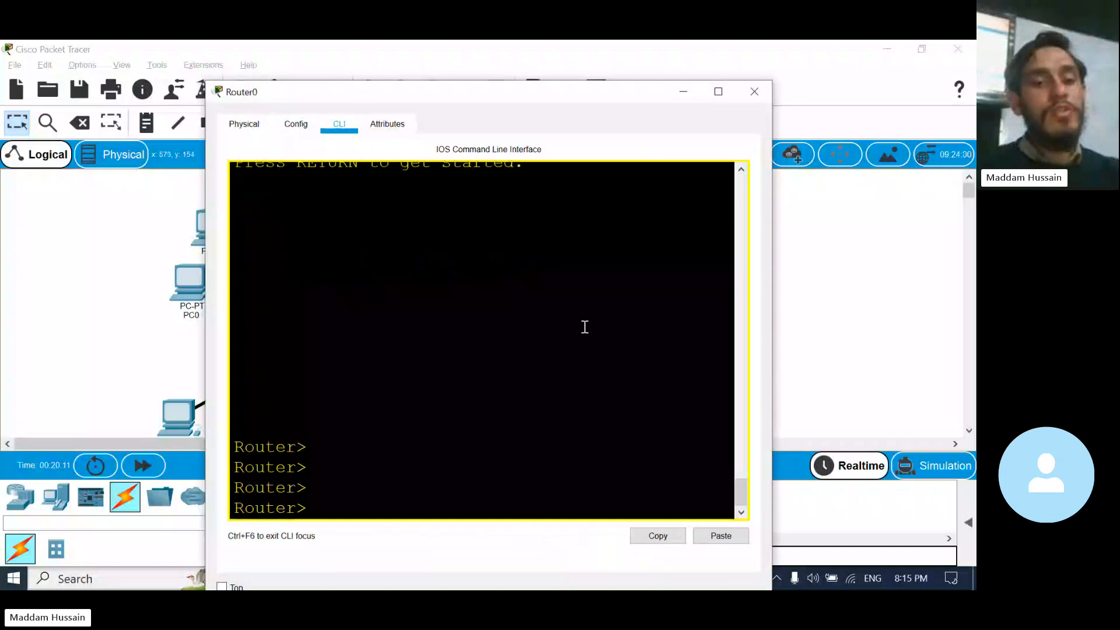
text(en)
key(Tab)
key(Return)
key(Return)
key(Return)
key(Return)
key(Return)
key(Return)
key(Return)
key(Return)
key(Return)
key(Return)
key(Return)
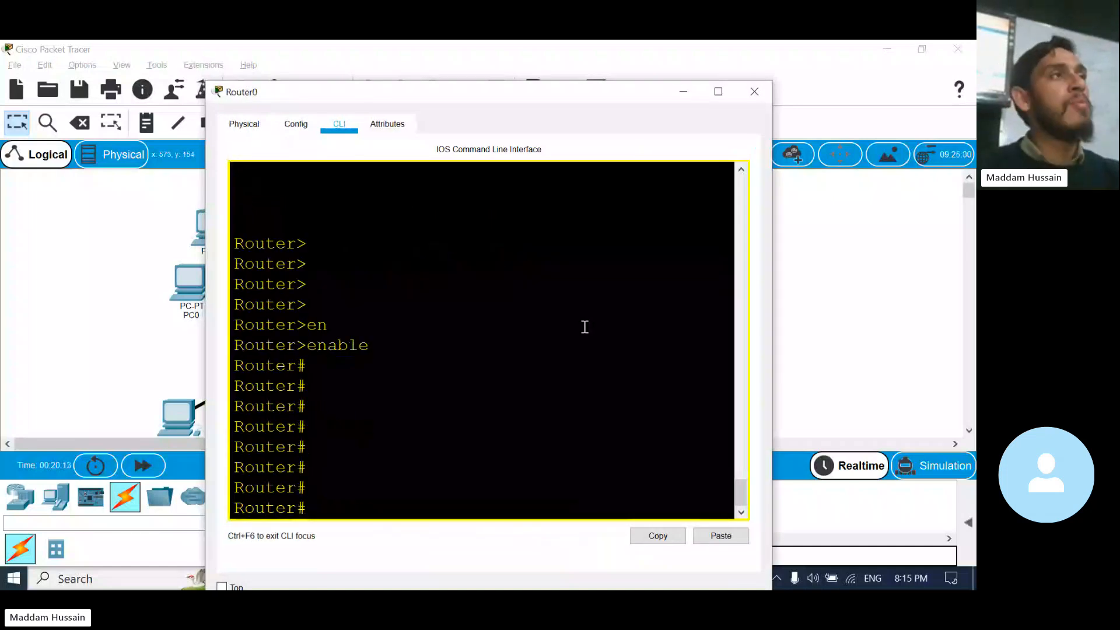
- Run show ip interface brief on Router0, enlarge its window and examine the address of GigabitEthernet0/1
text(sh)
key(Tab)
text(ip i)
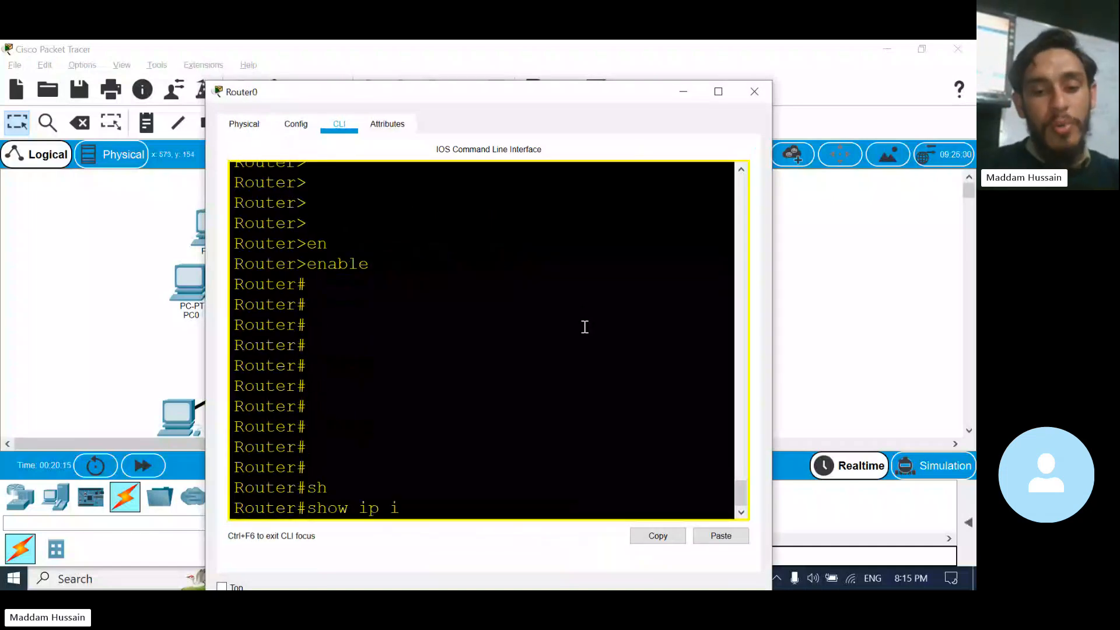
text(nt)
key(Tab)
text(br)
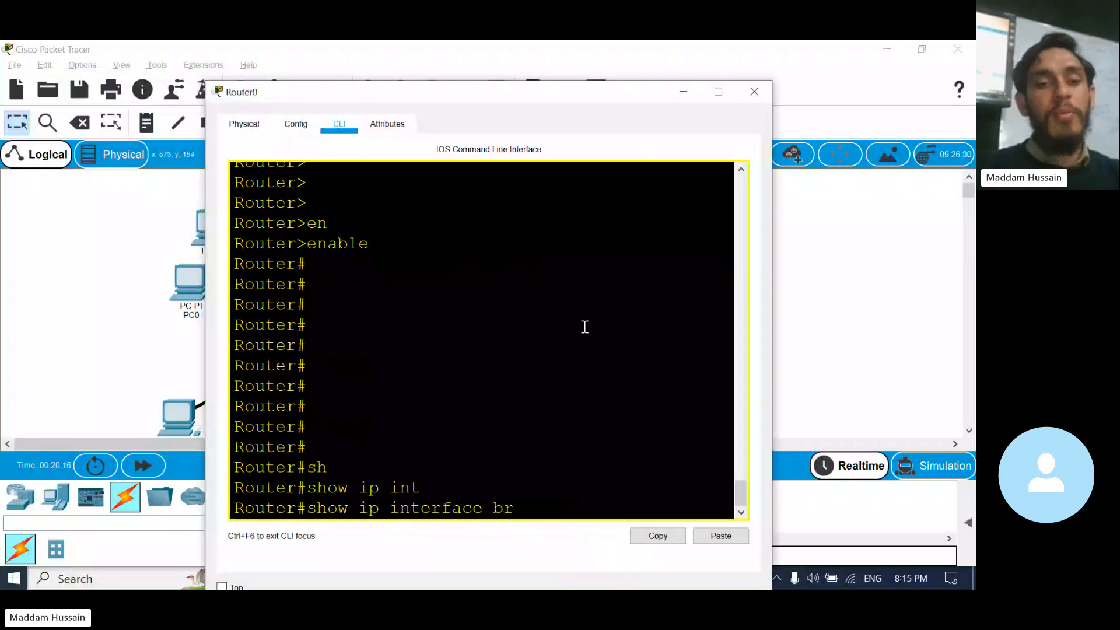
key(Tab)
key(Return)
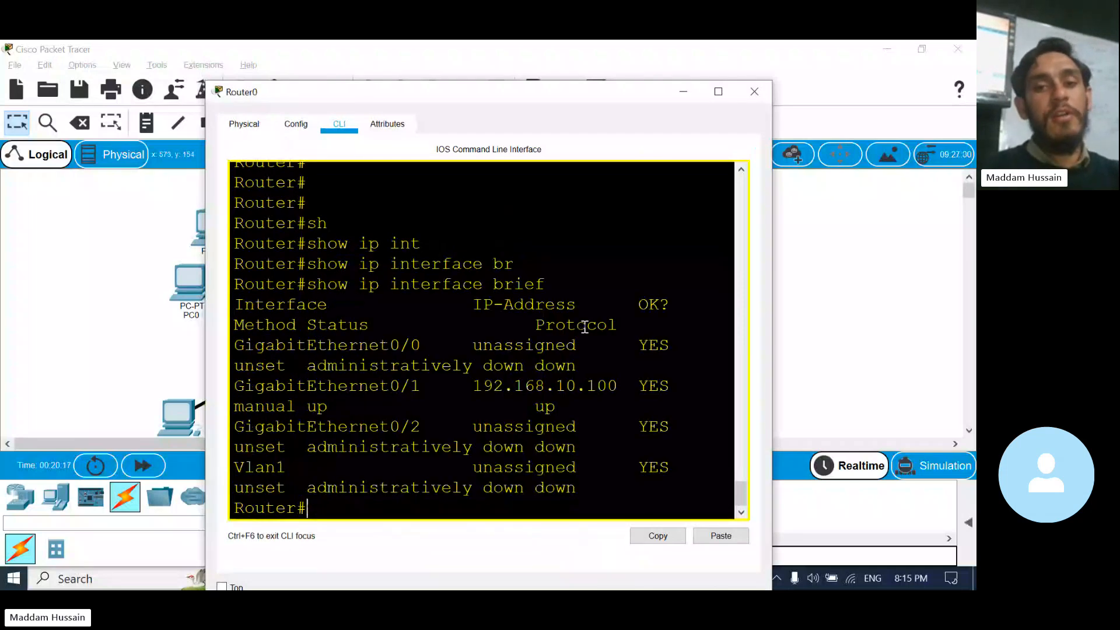
click(718, 92)
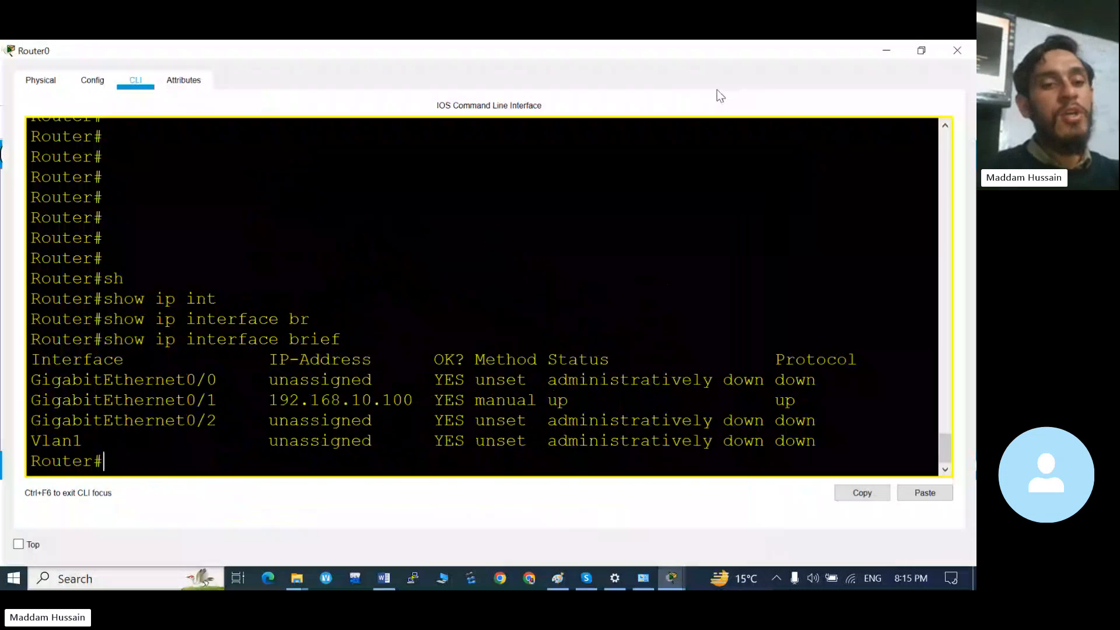
drag(341, 339, 105, 346)
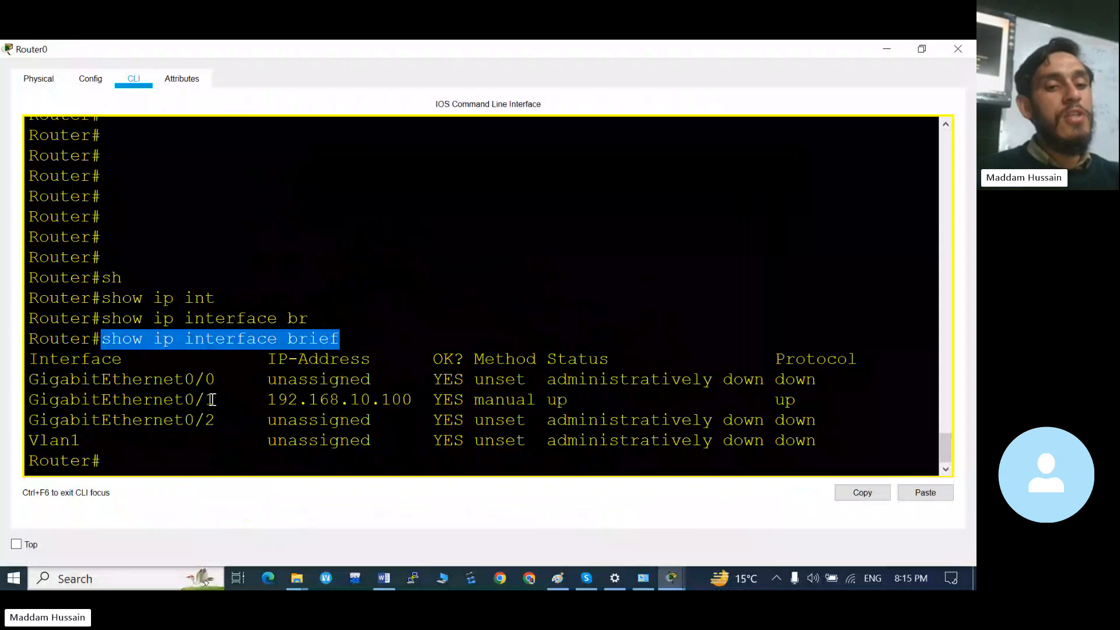
drag(211, 400, 182, 400)
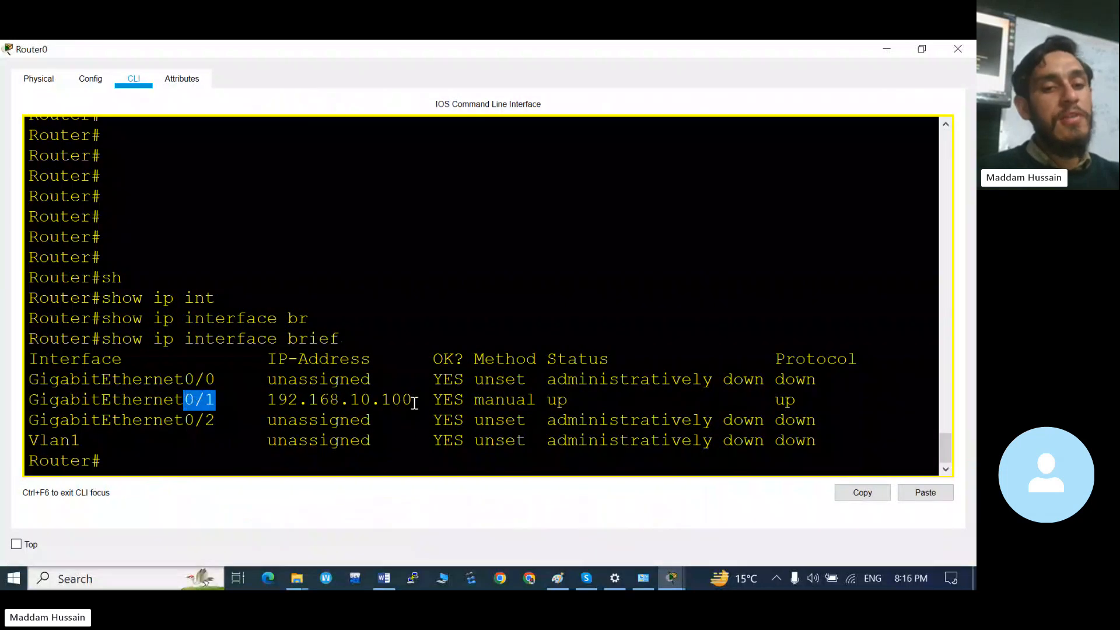
drag(412, 401, 267, 401)
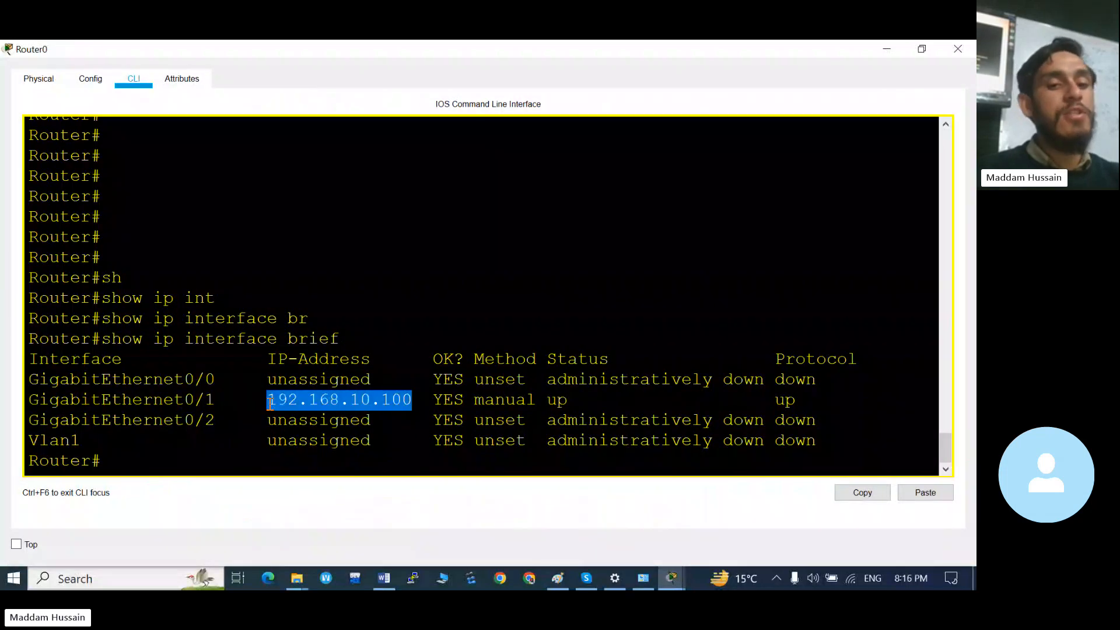
click(361, 400)
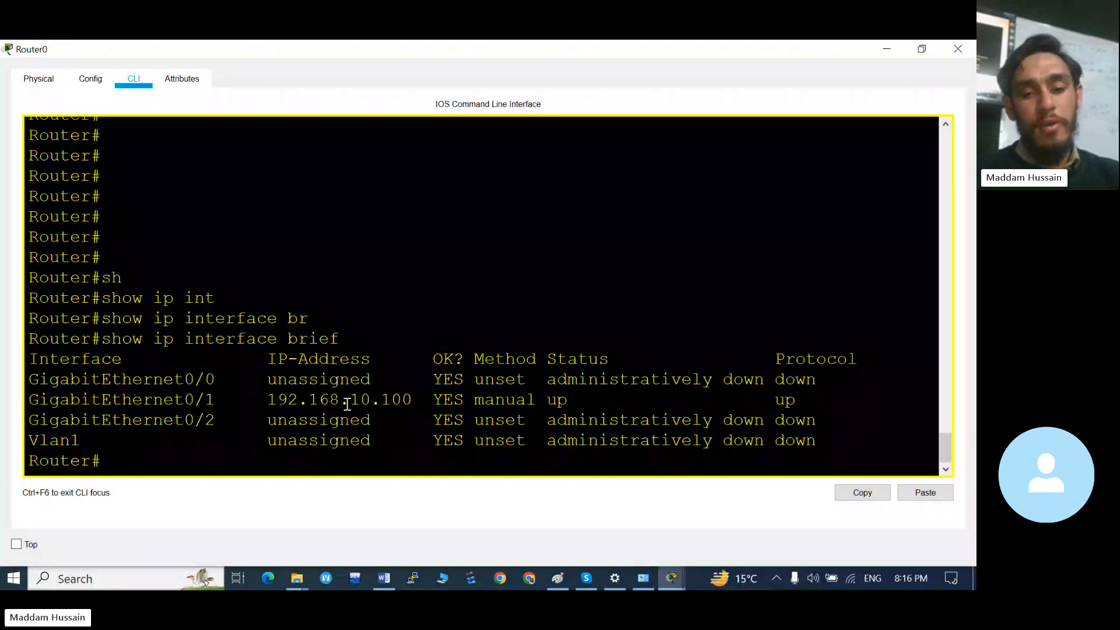
- Enter global configuration mode on Router0
key(Return)
key(Return)
key(Return)
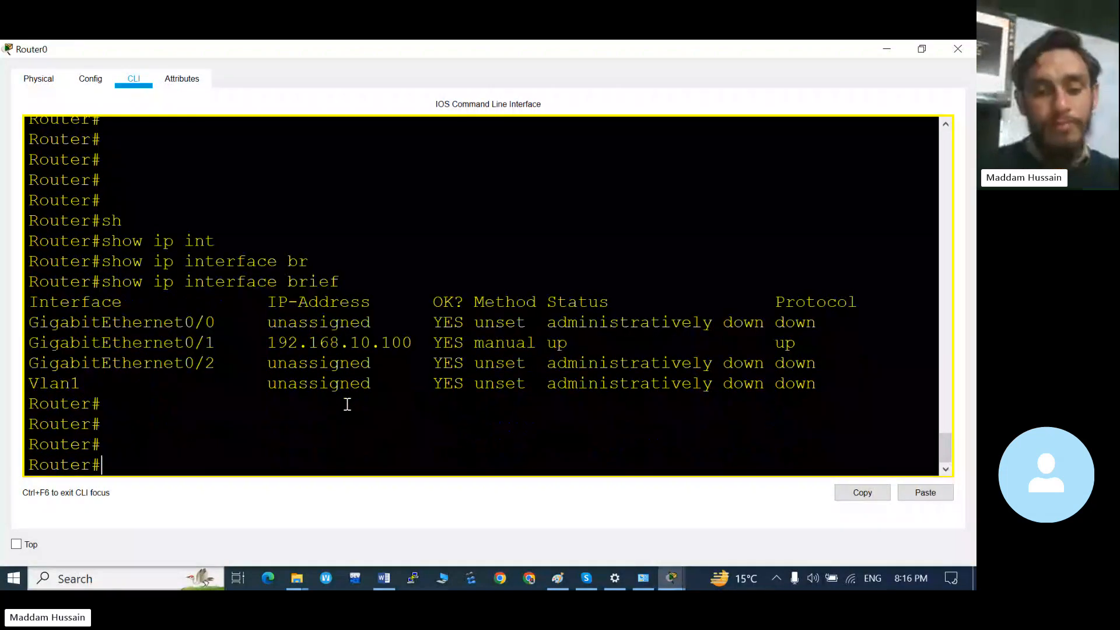
key(Return)
text(conf)
key(Tab)
key(Return)
key(Return)
key(Return)
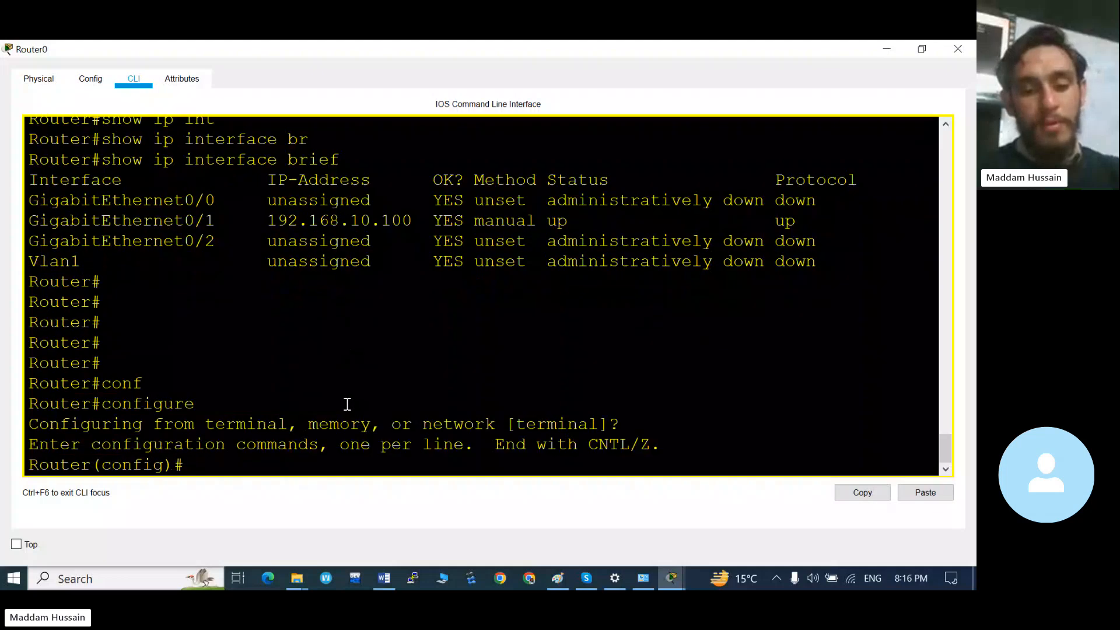
- Open interface gigabitEthernet 0/1 on Router0 and remove its address with no ip address
text(int)
key(Tab)
text(go)
key(Tab)
key(BackSpace)
text(i)
key(Tab)
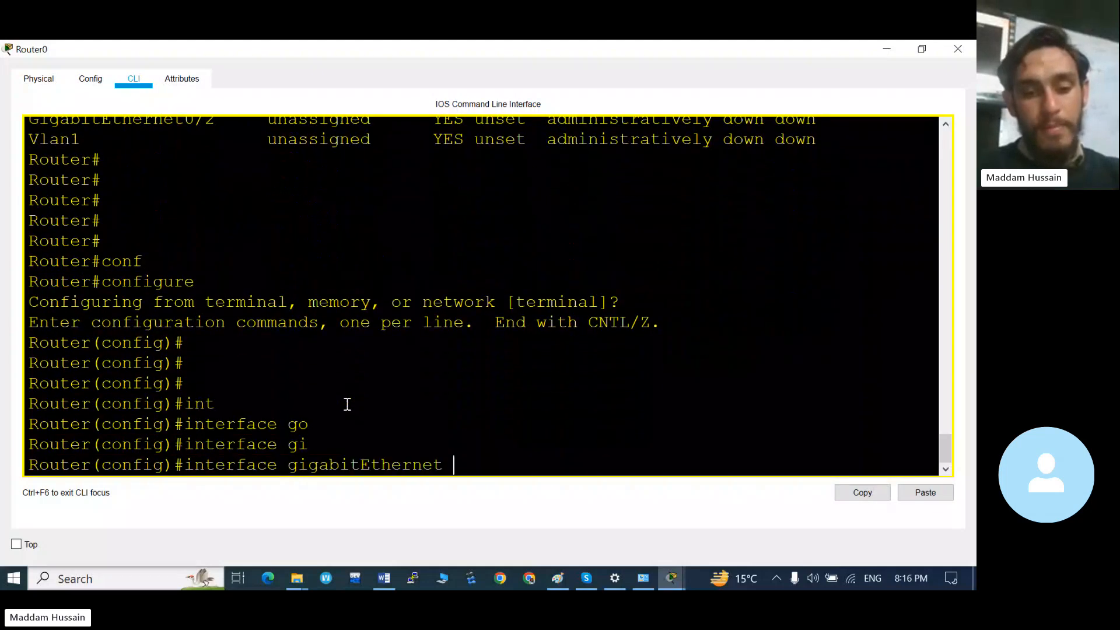
text(0/10)
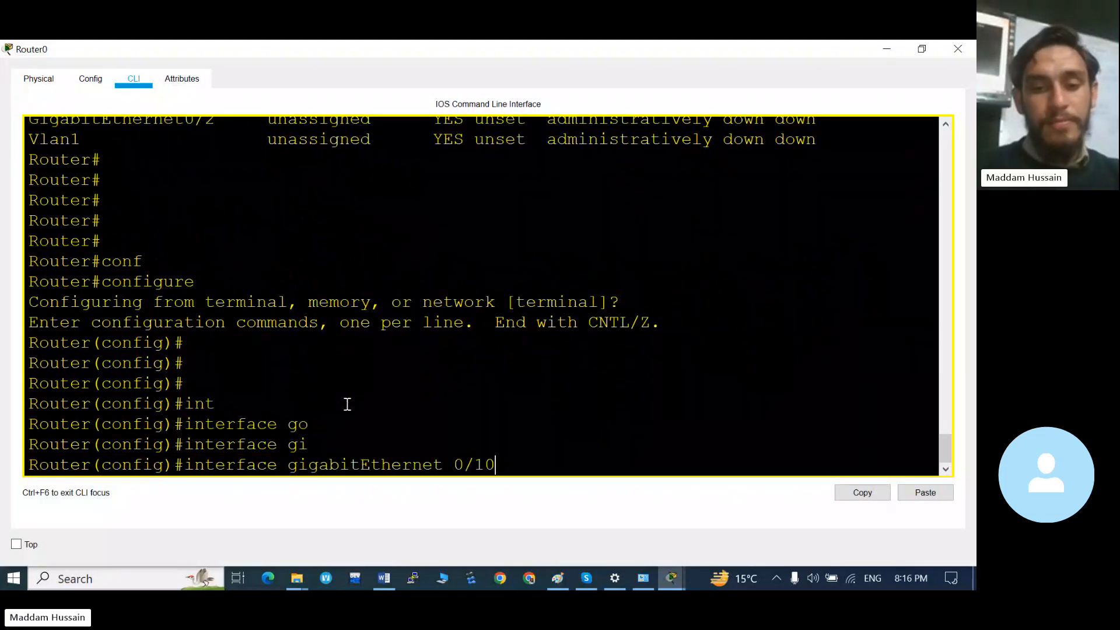
key(BackSpace)
key(Return)
key(Return)
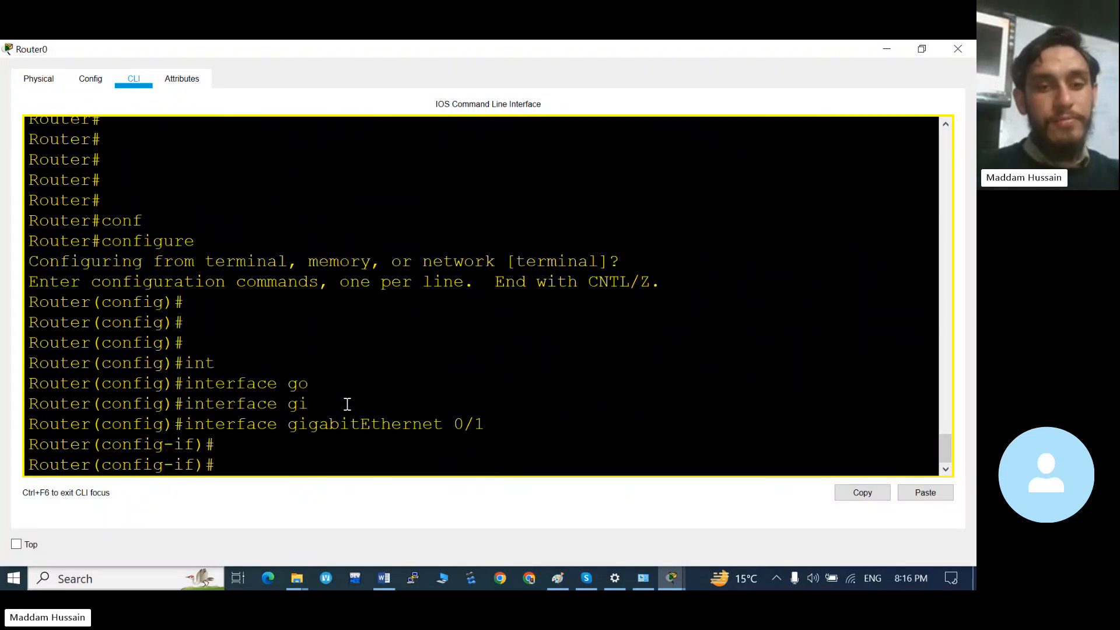
scroll(351, 379, up, 2)
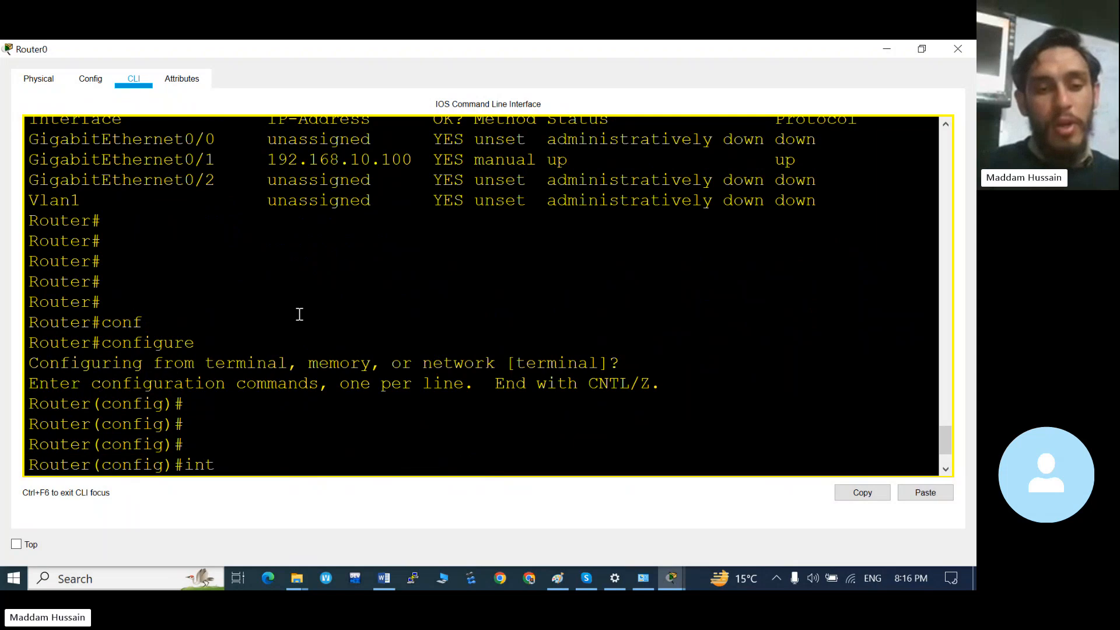
scroll(265, 290, down, 3)
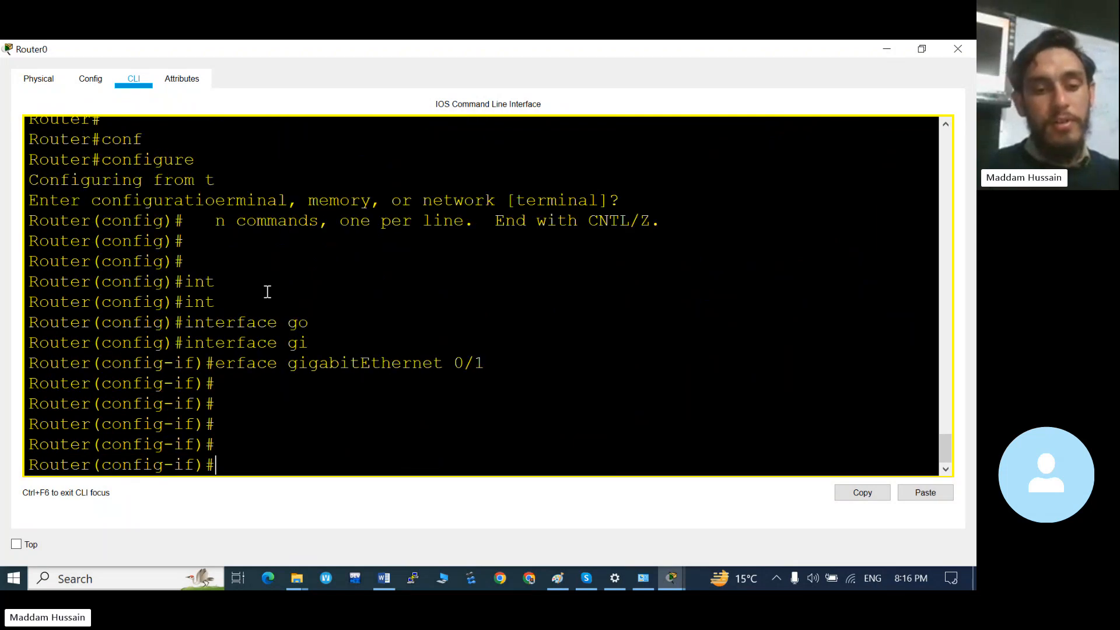
- Exit Router0's interface and global configuration modes back to the privileged prompt
text(e)
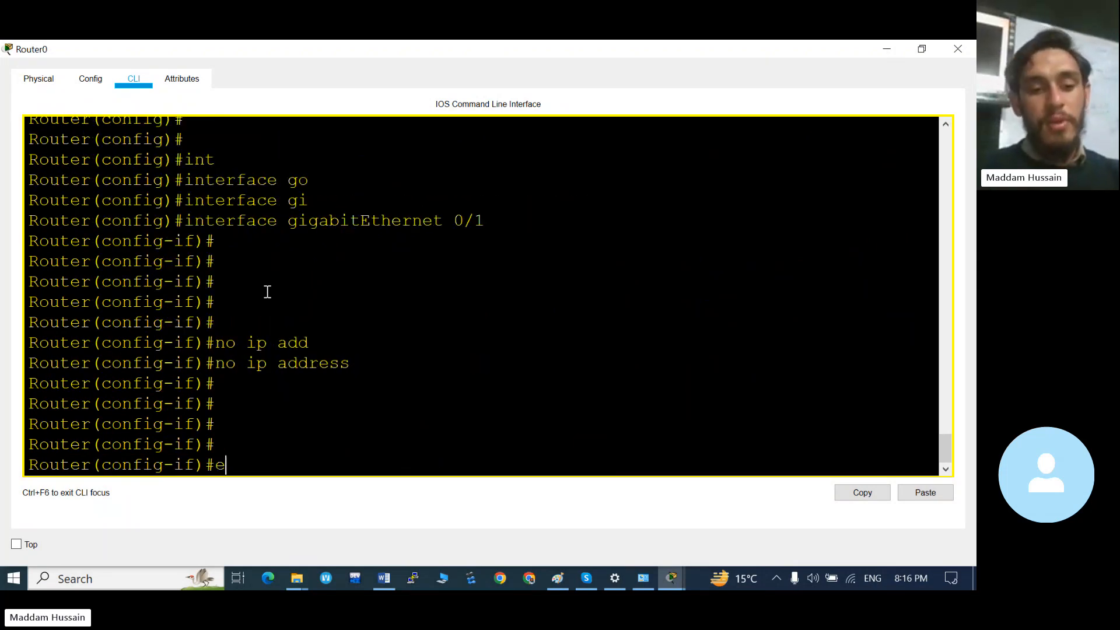
text(xit)
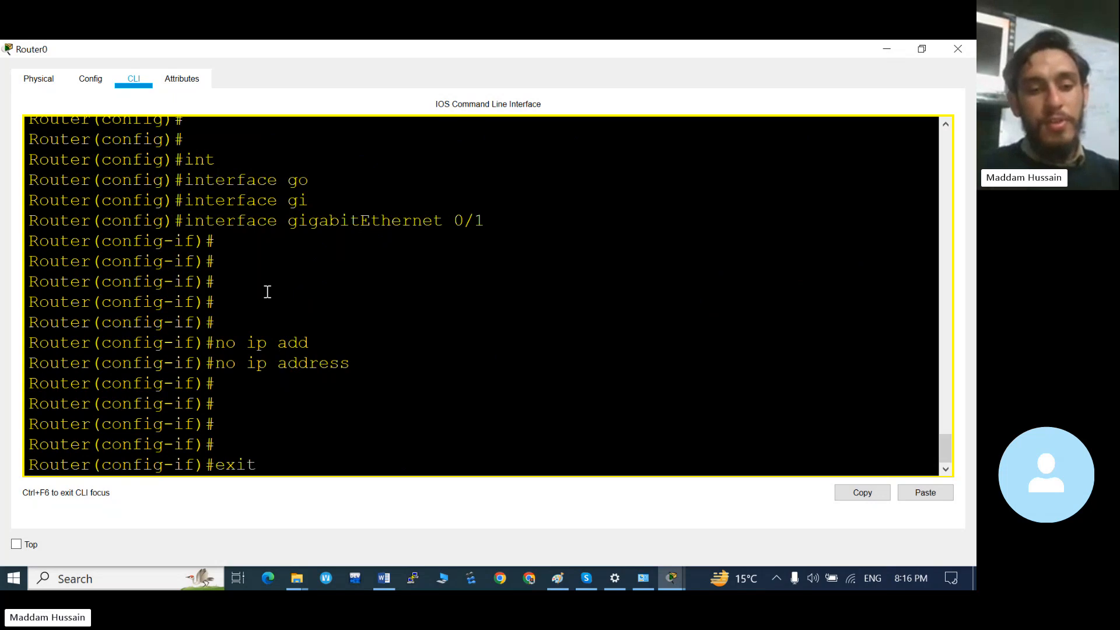
key(Return)
key(Return)
key(Return)
key(Return)
key(Return)
key(Return)
text(exit)
key(Tab)
key(Return)
key(Return)
key(Return)
key(Return)
key(Return)
- Run show ip interface brief on Router0 again to check the GigabitEthernet0/1 address assignment
text(sh)
key(Tab)
text(ip int)
key(Tab)
text(b)
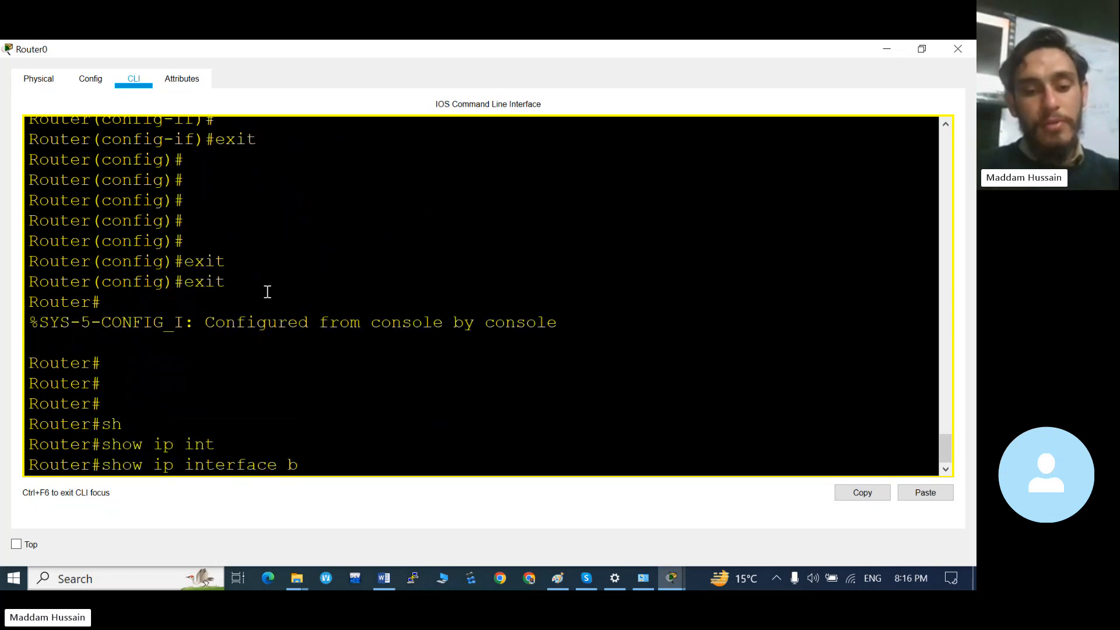
text(r)
key(Tab)
key(Return)
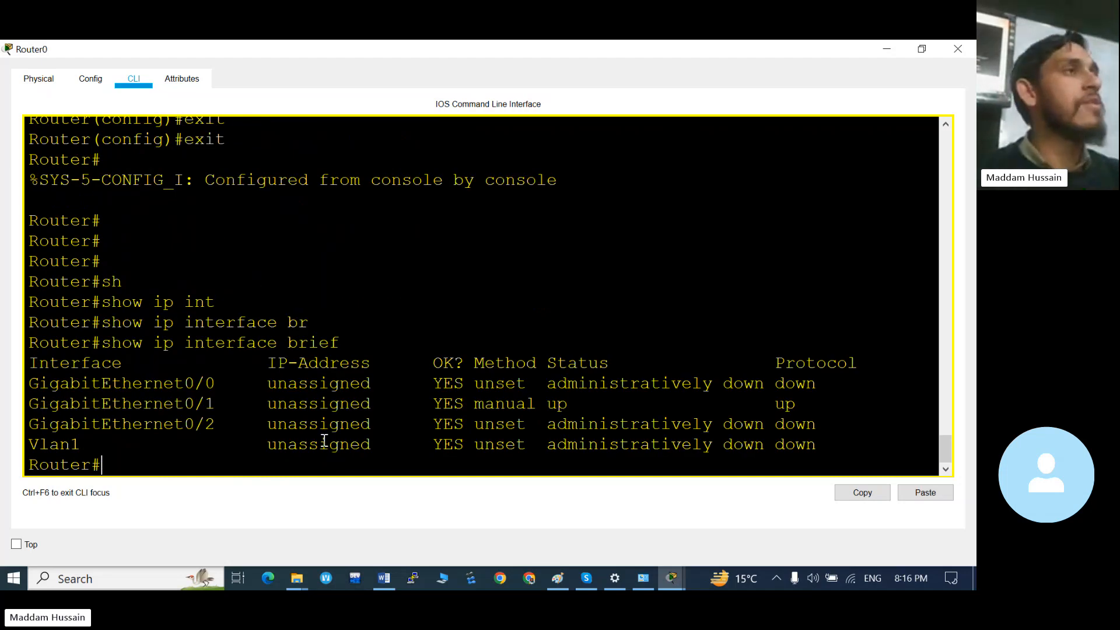
key(Return)
key(Return)
key(Return)
key(Return)
key(Return)
key(Return)
key(Return)
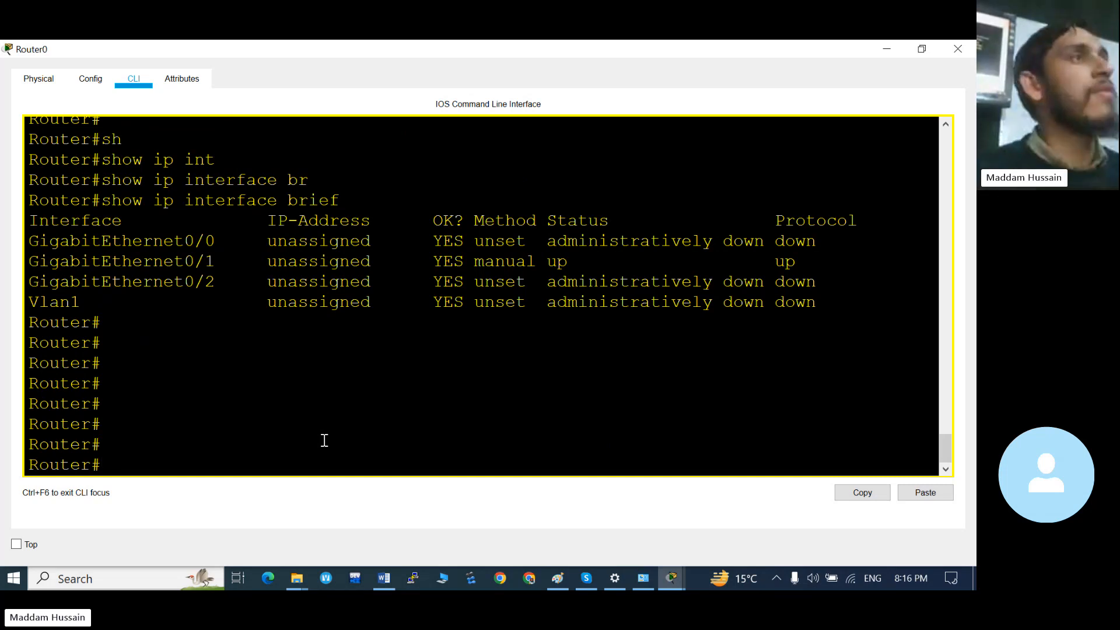
key(Return)
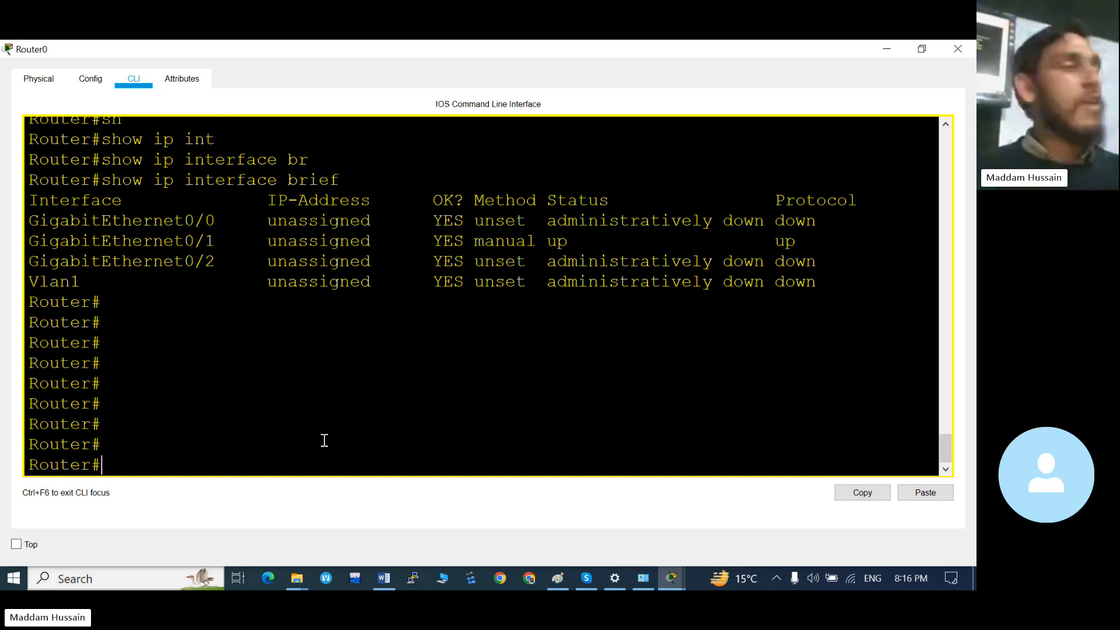
key(Return)
key(Return)
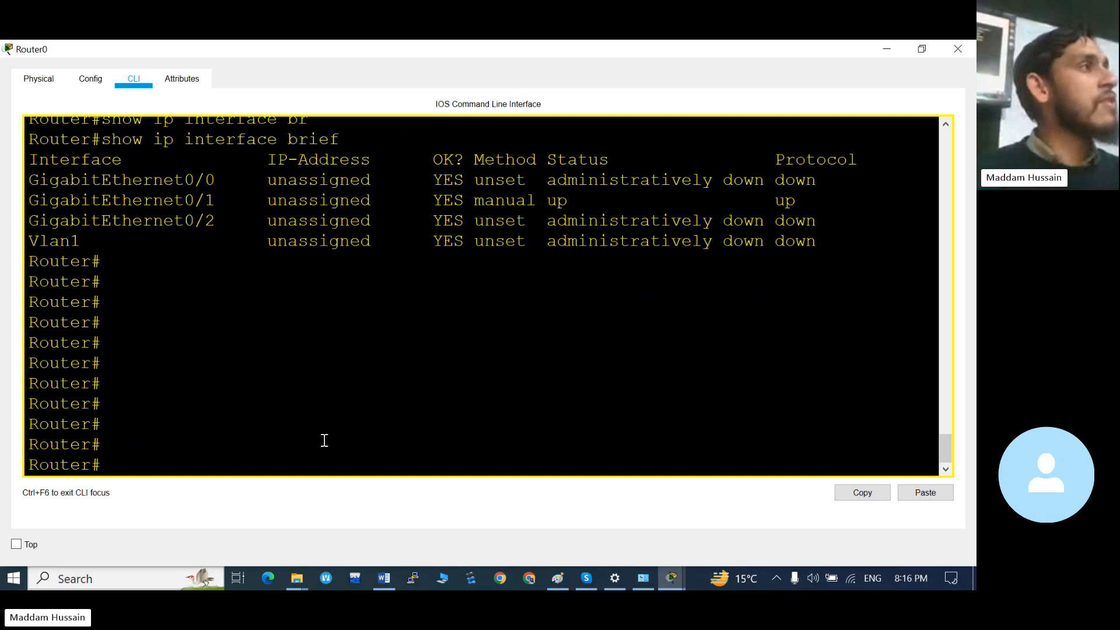
key(Return)
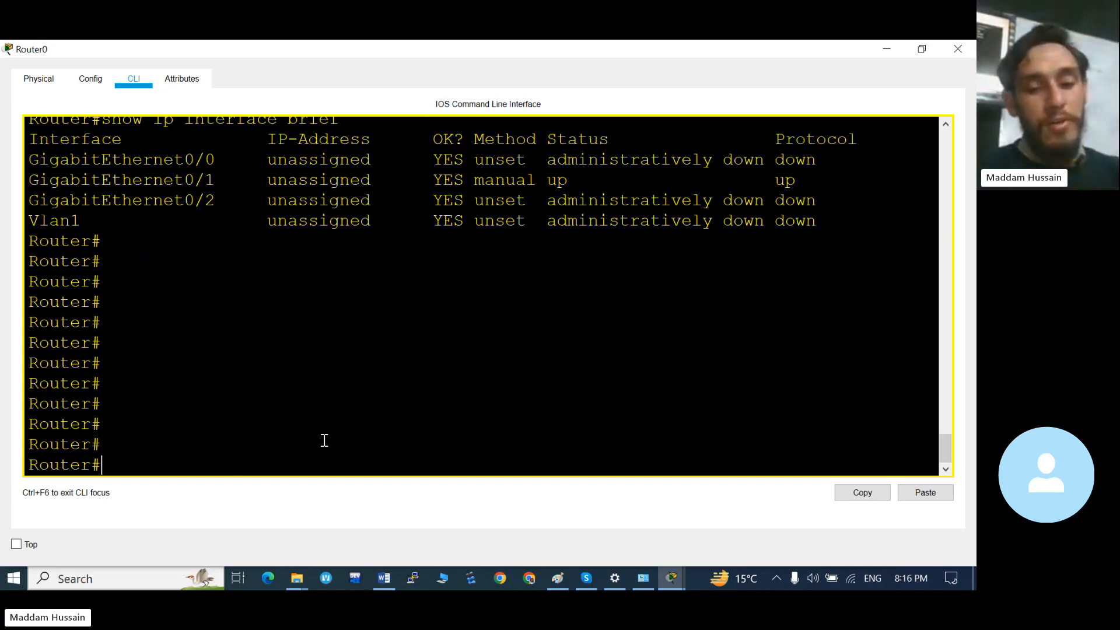
- Enter global configuration mode on Router0 from the terminal
text(conf)
key(Tab)
key(Return)
key(Return)
key(Return)
key(Return)
key(Return)
key(Return)
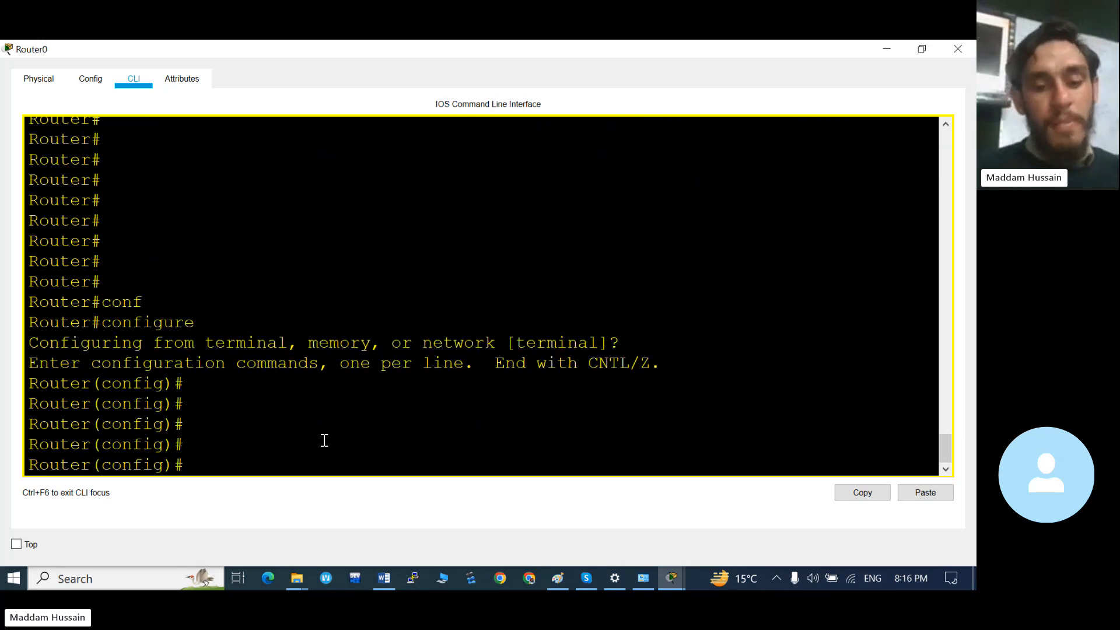
- Create and open subinterface gigabitEthernet 0/1.1 on Router0
text(int)
key(Tab)
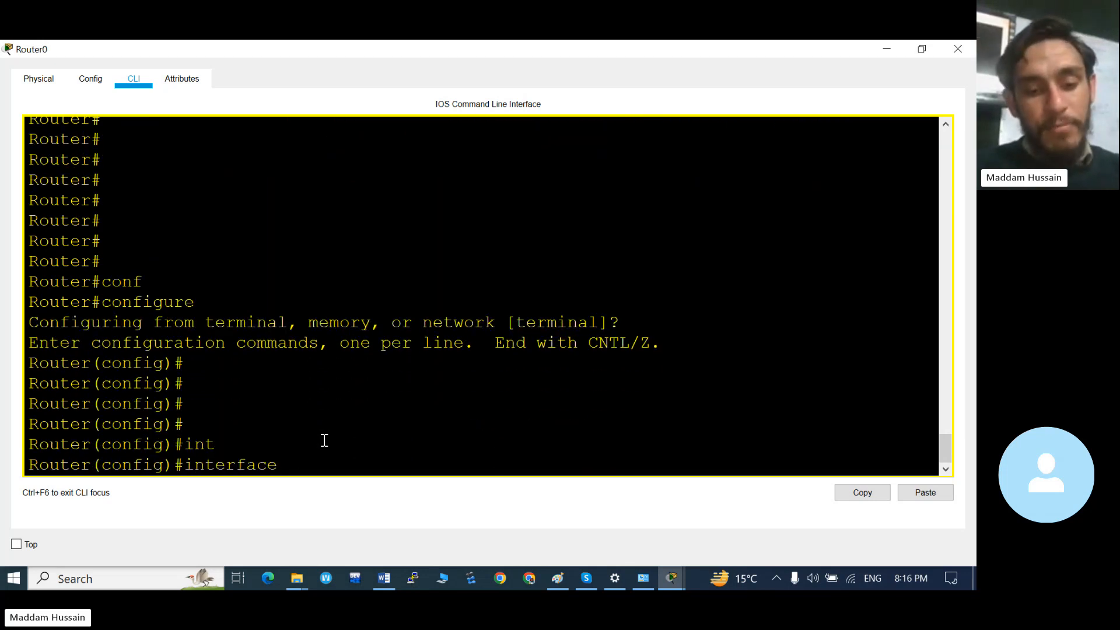
text(gi)
key(Tab)
text(0/)
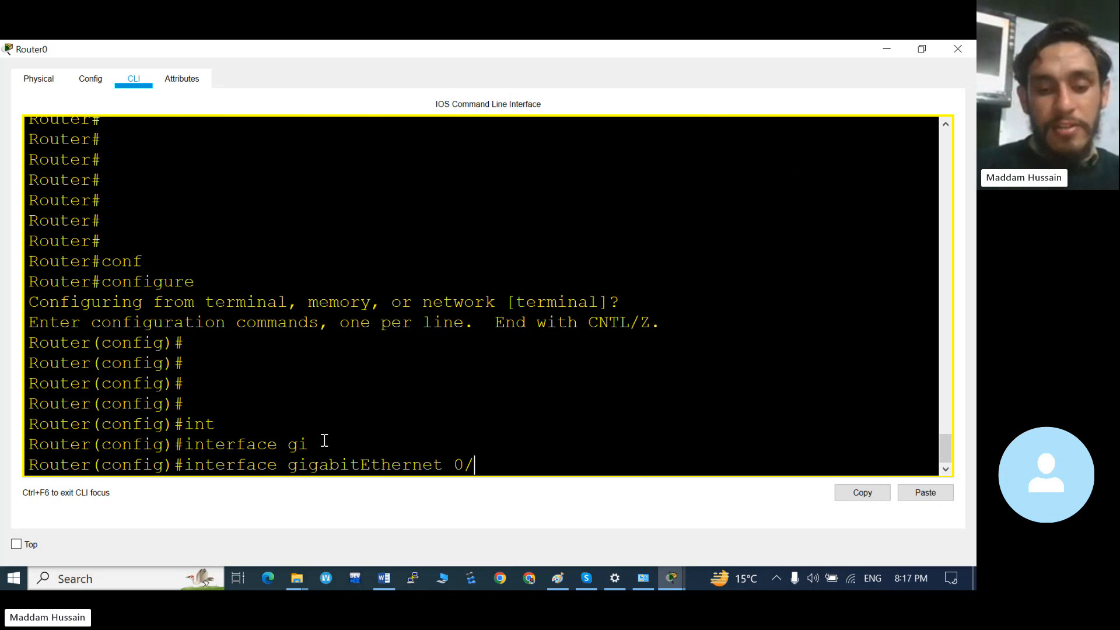
text(1)
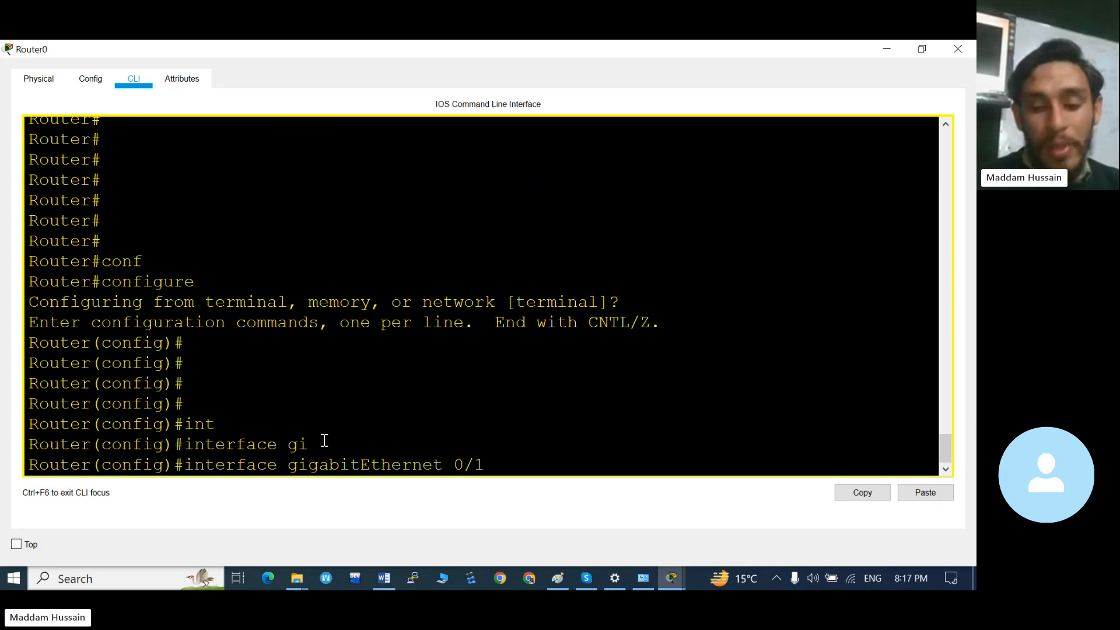
text(1)
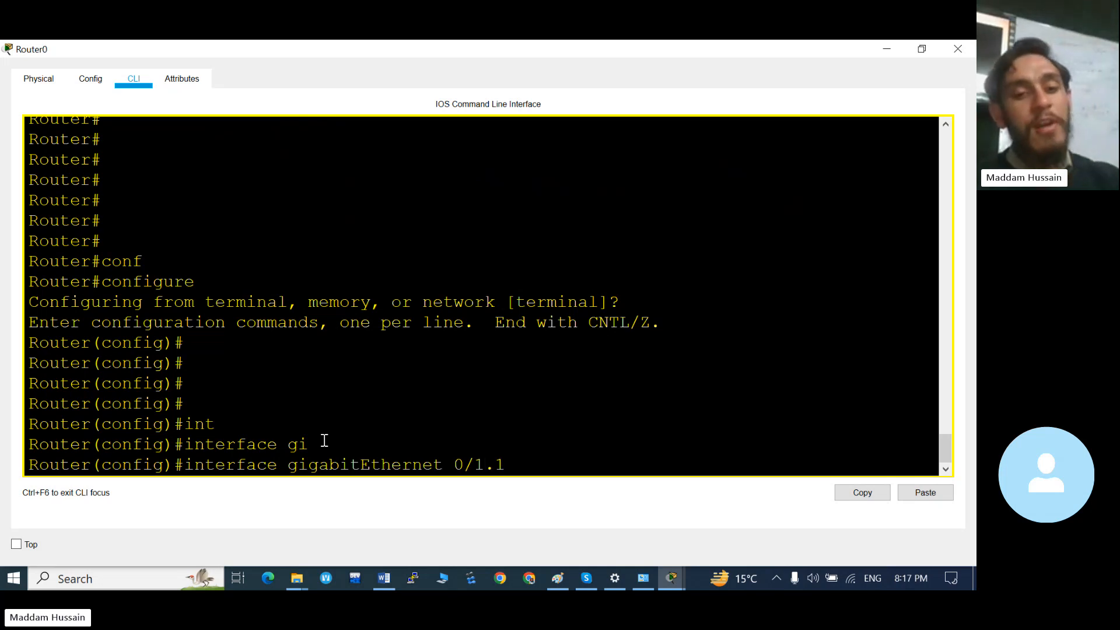
key(Return)
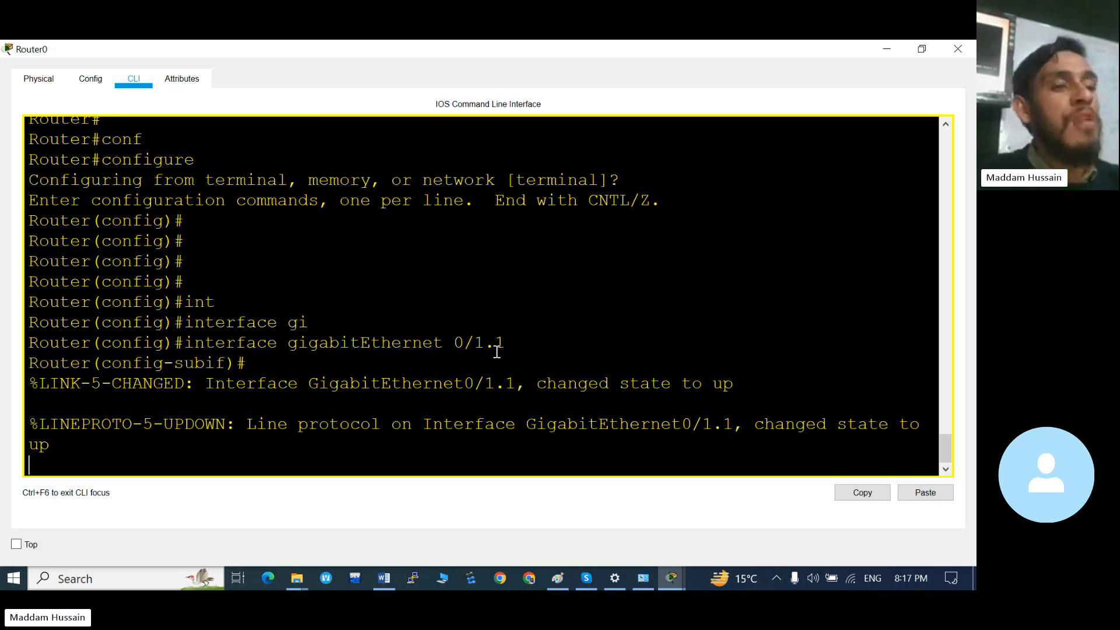
key(Return)
key(Return)
key(Return)
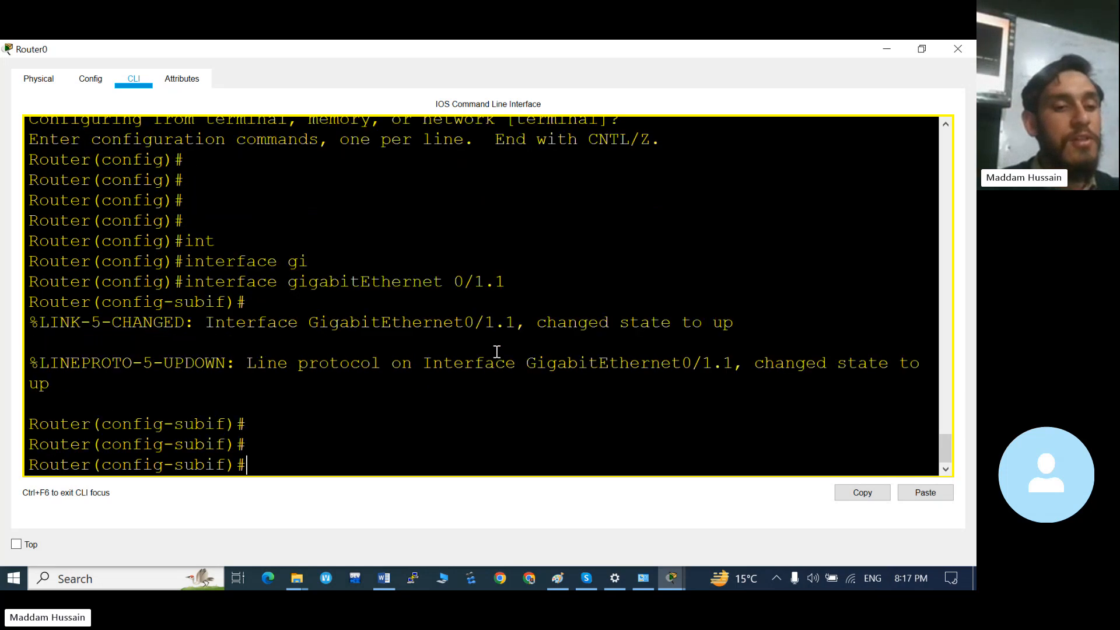
key(Return)
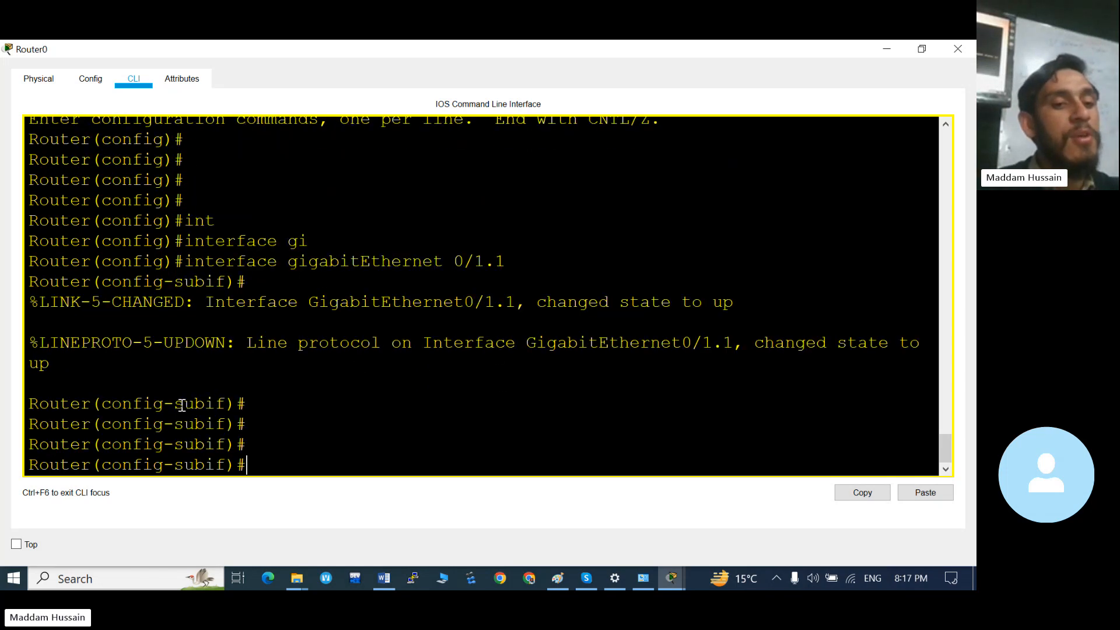
drag(175, 404, 225, 403)
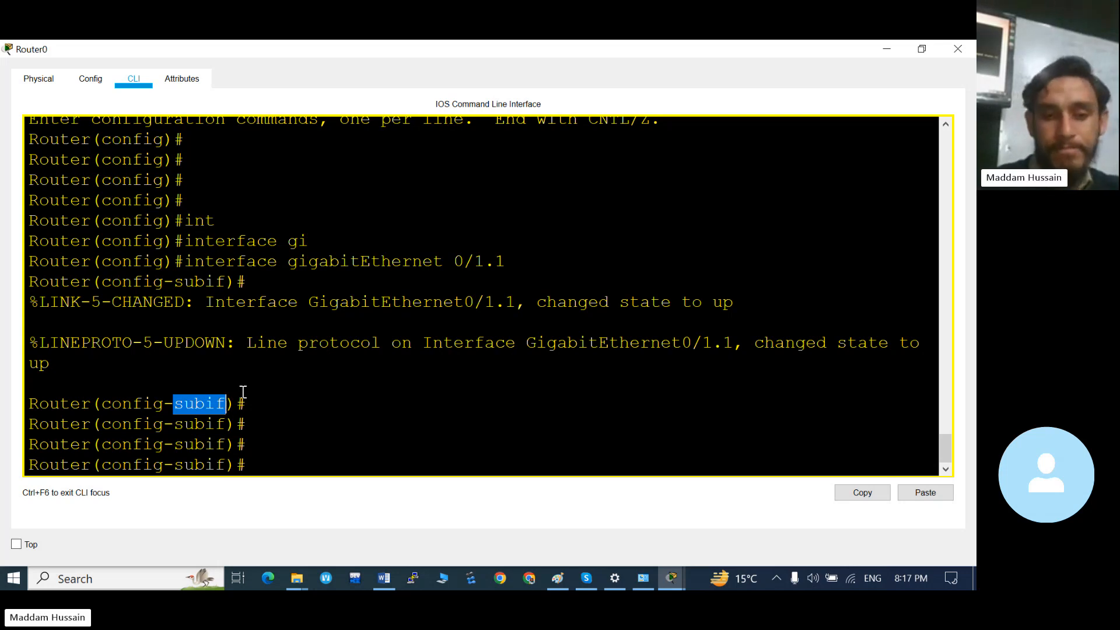
key(Return)
key(Return)
key(Return)
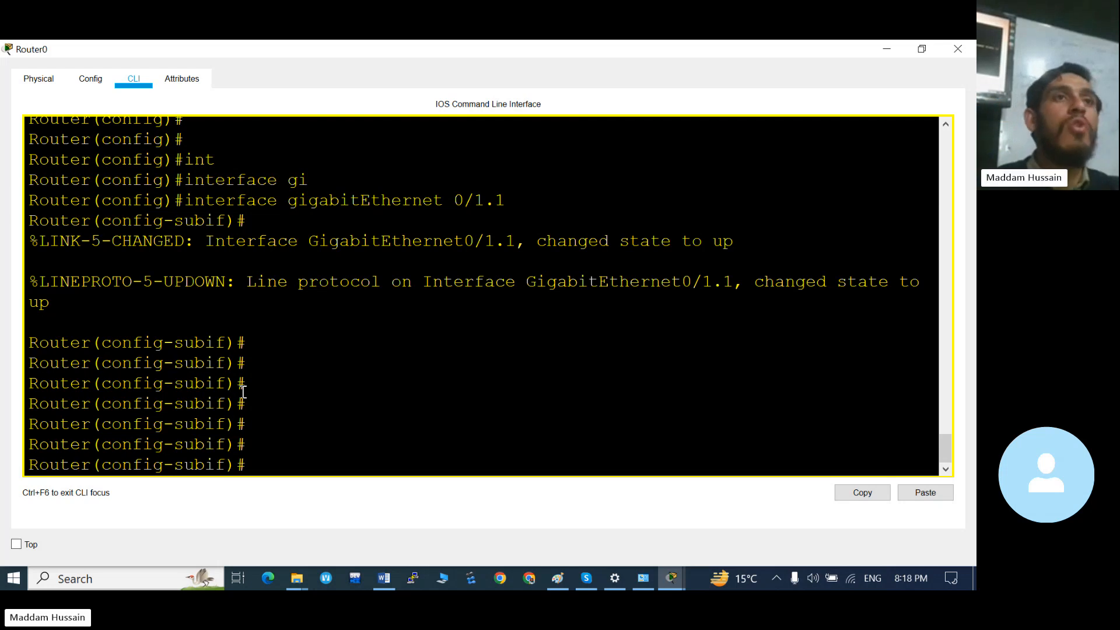
- Try to assign IP address 192.168.10.100 with mask 255.255.255.0 to Router0's subinterface gigabitEthernet 0/1.1
text(ip a)
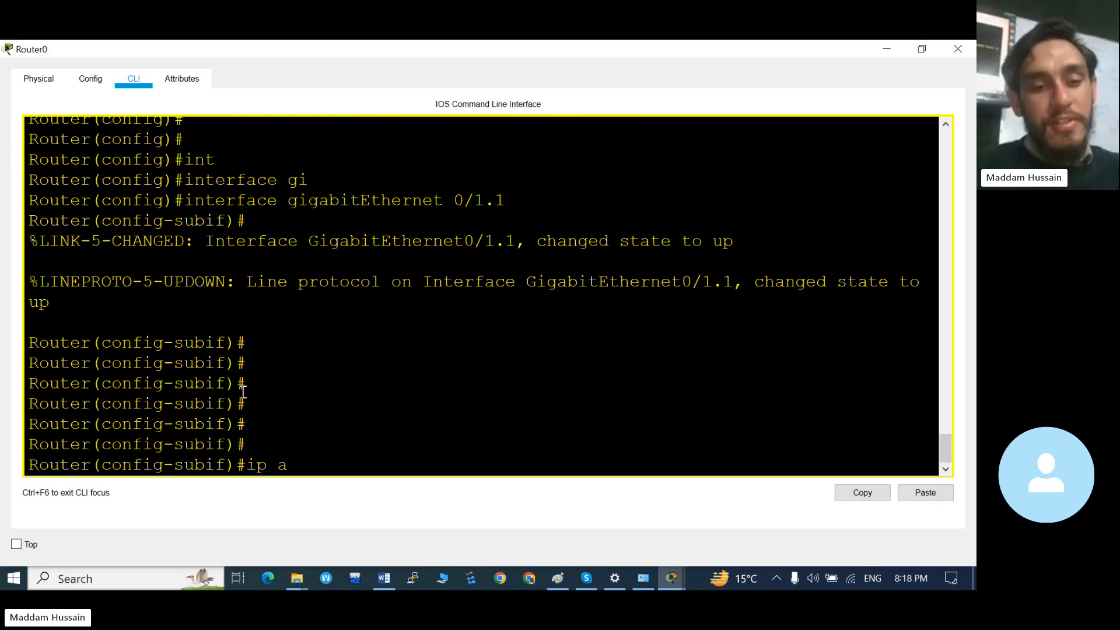
text(dd)
key(Tab)
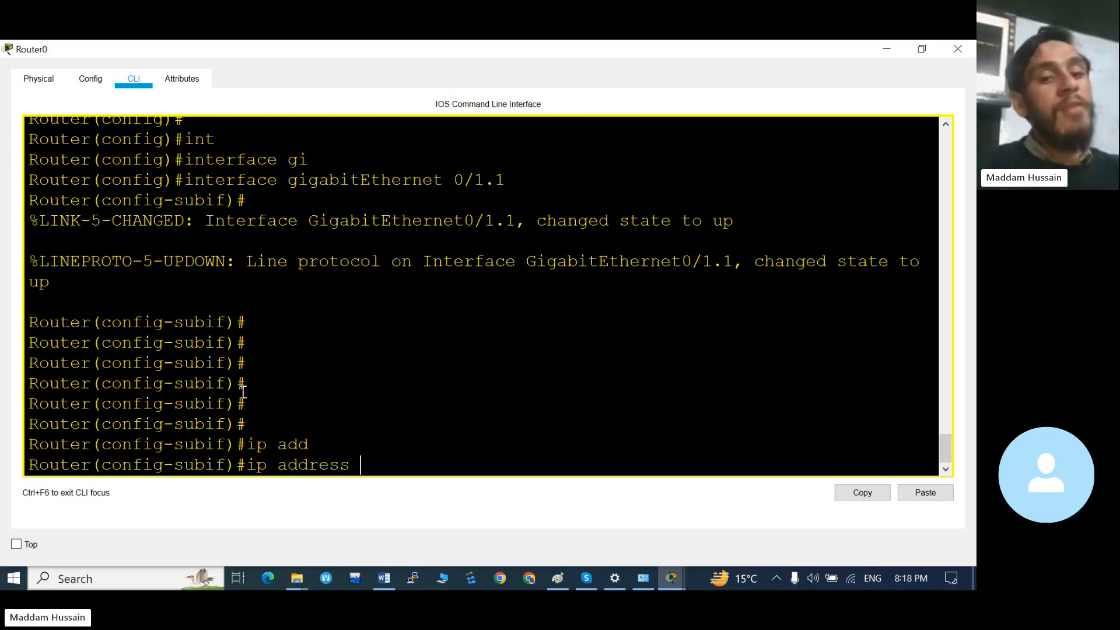
text(19)
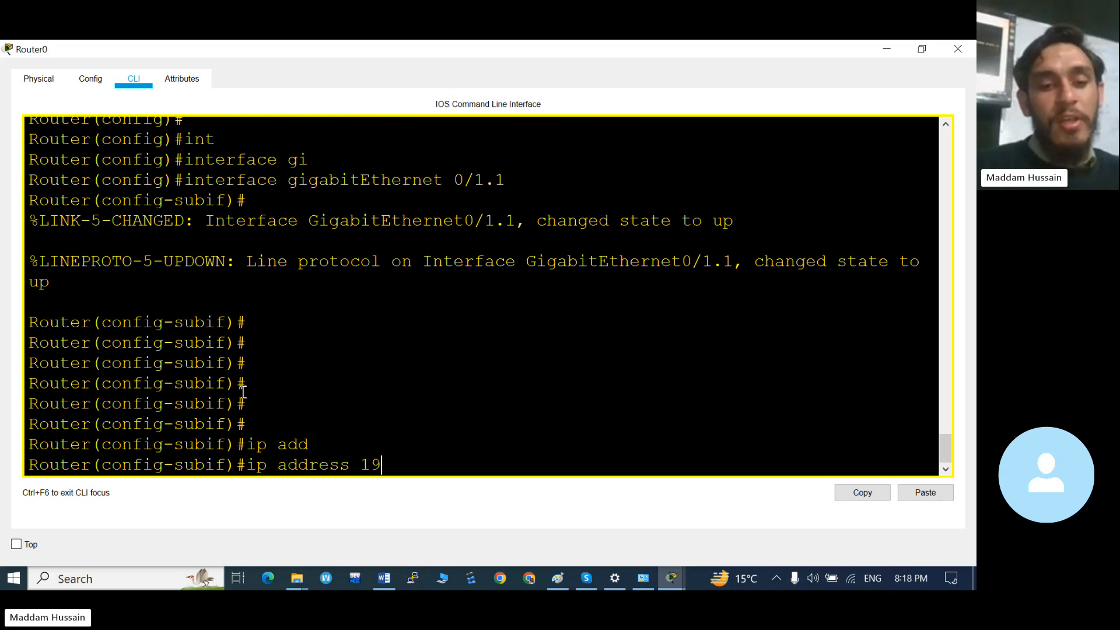
text(2.168)
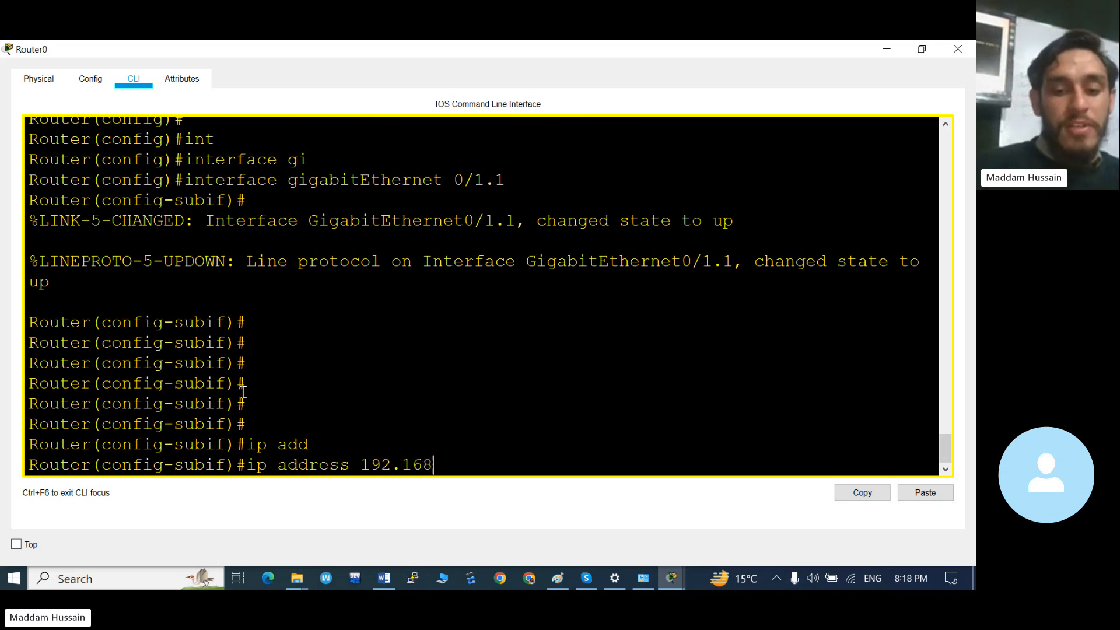
text(.10)
text(00)
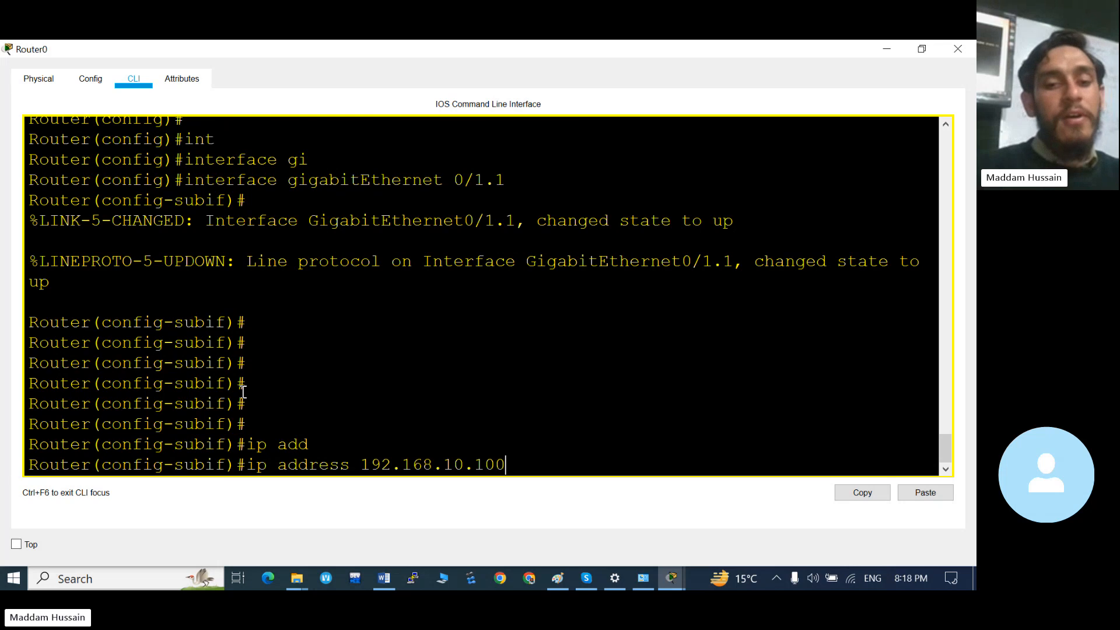
text( 255)
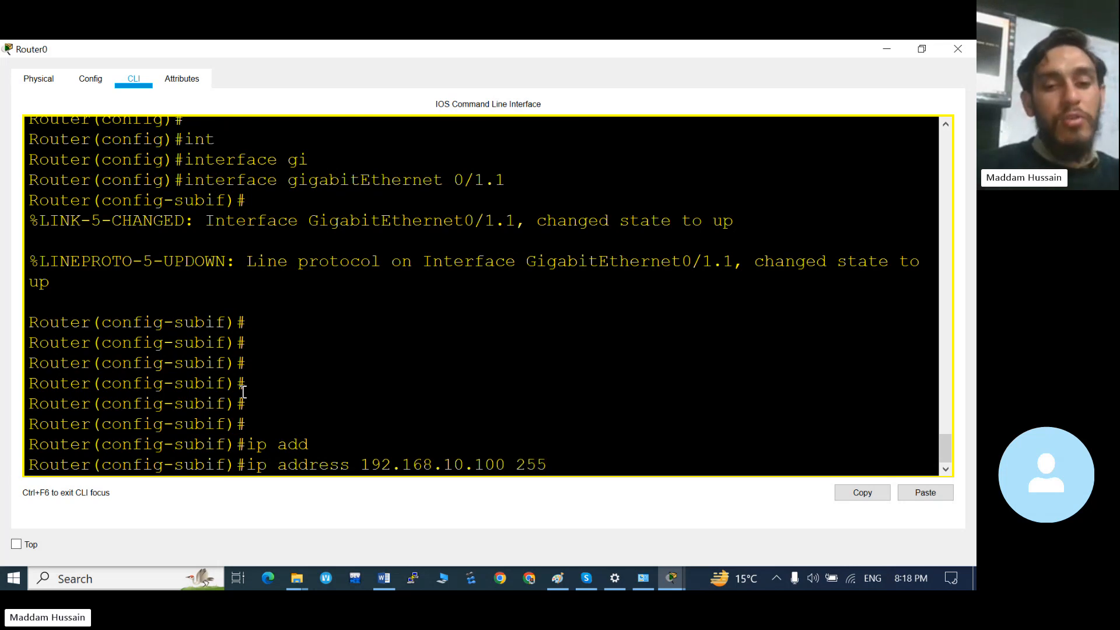
text(.255.255.0)
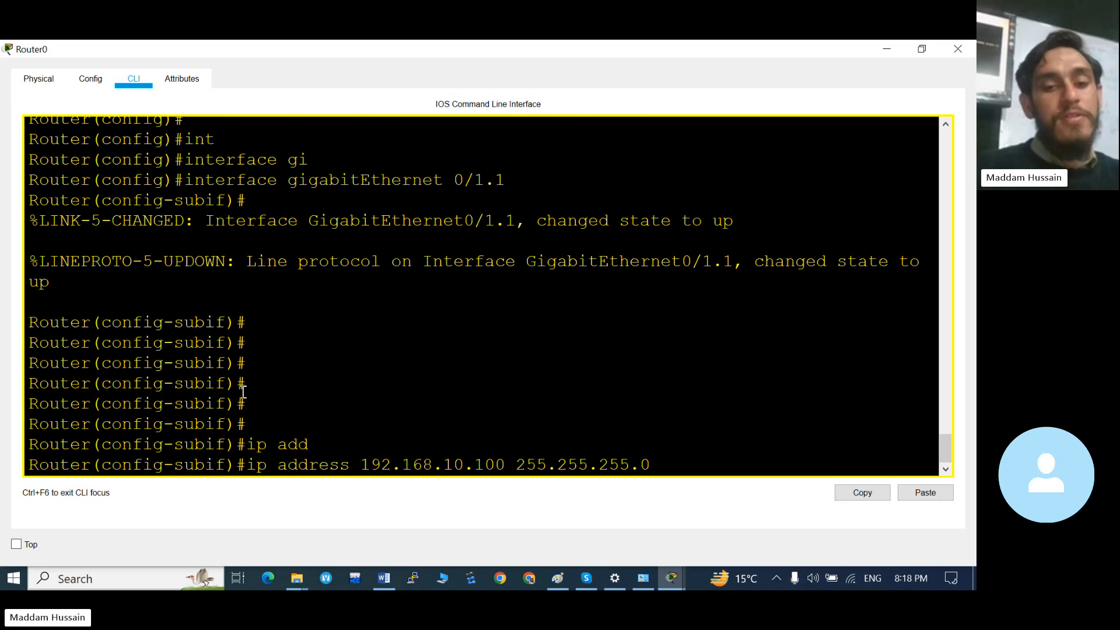
key(Return)
key(Return)
key(Up)
key(Return)
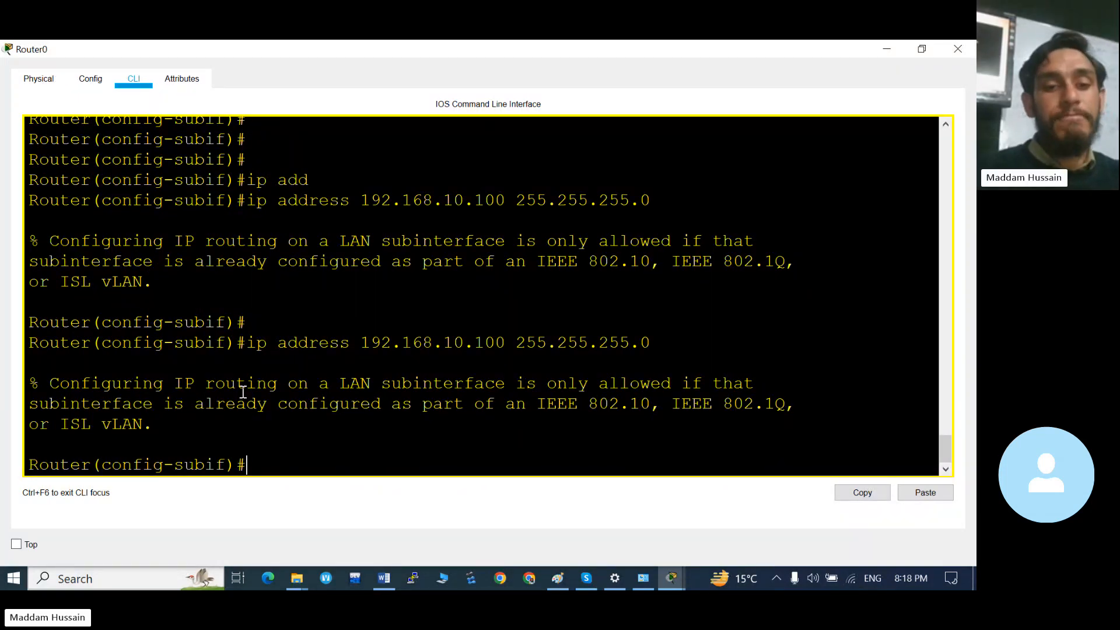
key(Return)
key(Return)
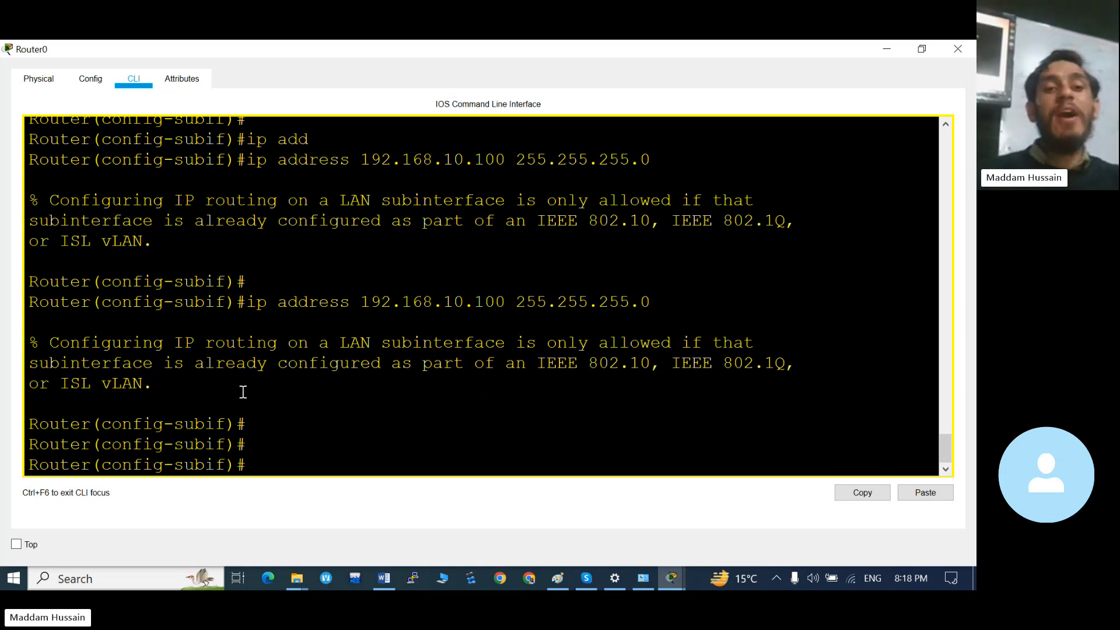
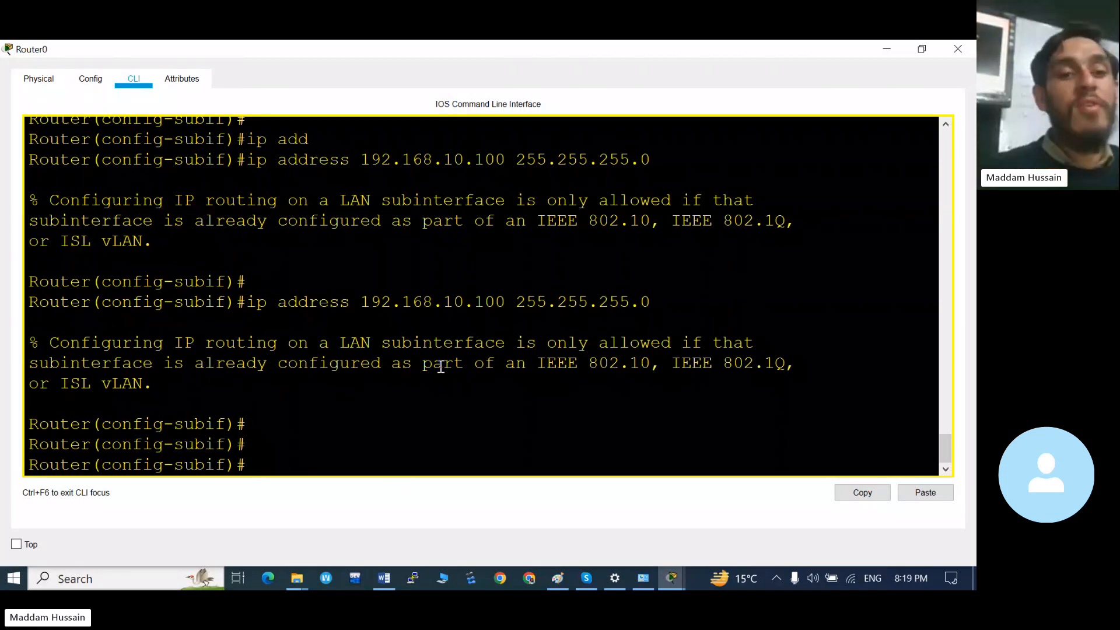
- Set the encapsulation of subinterface gigabitEthernet 0/1.1 to dot1Q with VLAN 10
scroll(282, 318, down, 1)
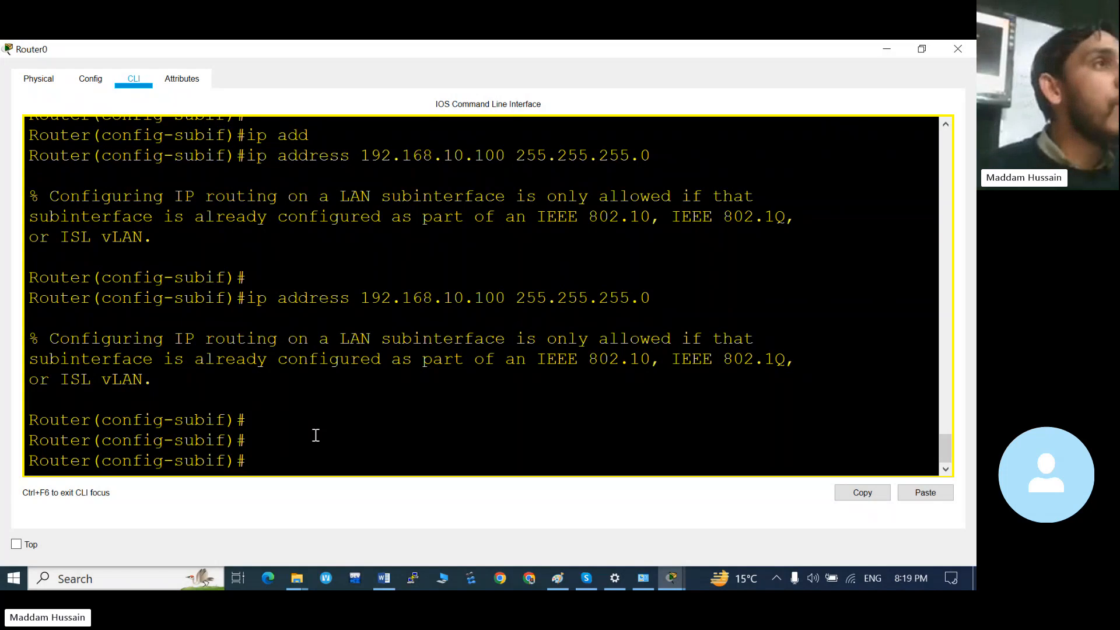
key(Return)
key(Return)
key(Return)
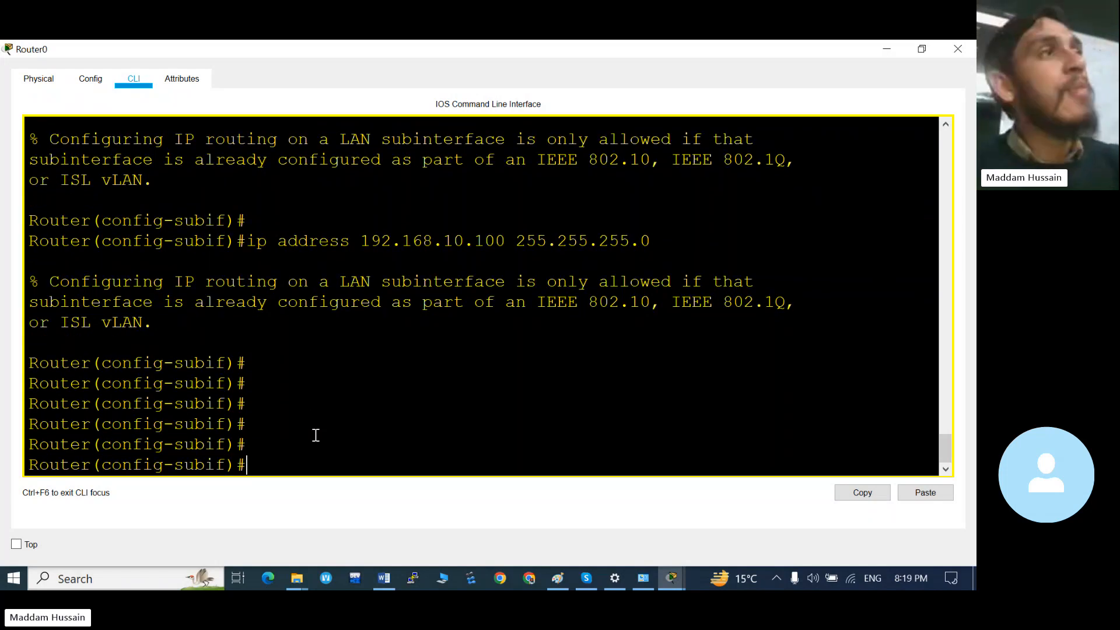
text(e)
text(n)
key(Tab)
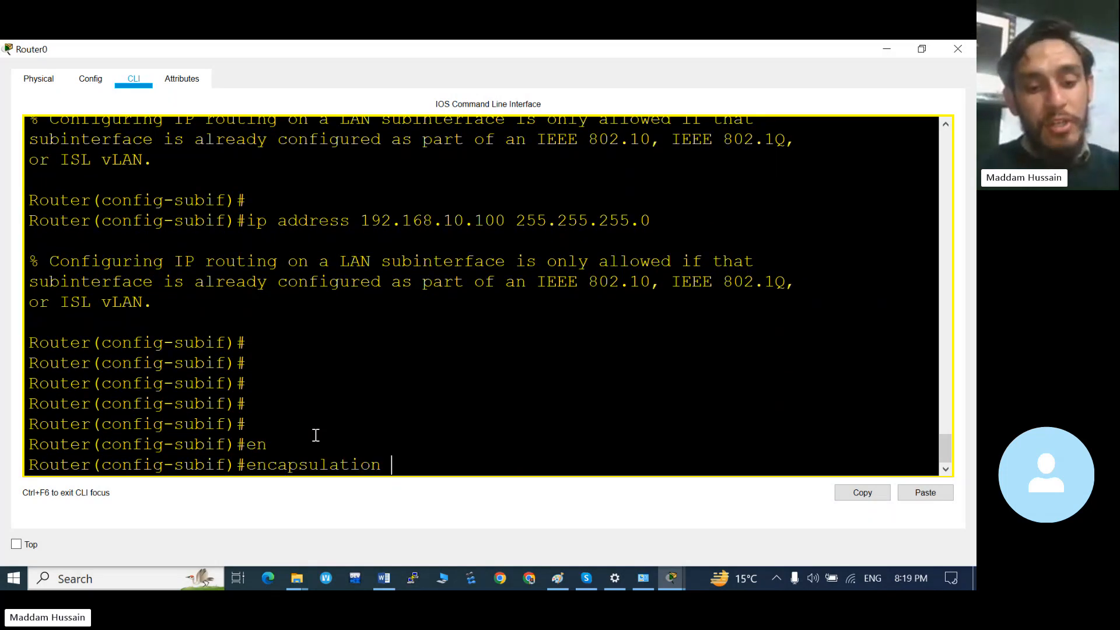
text(do)
key(Tab)
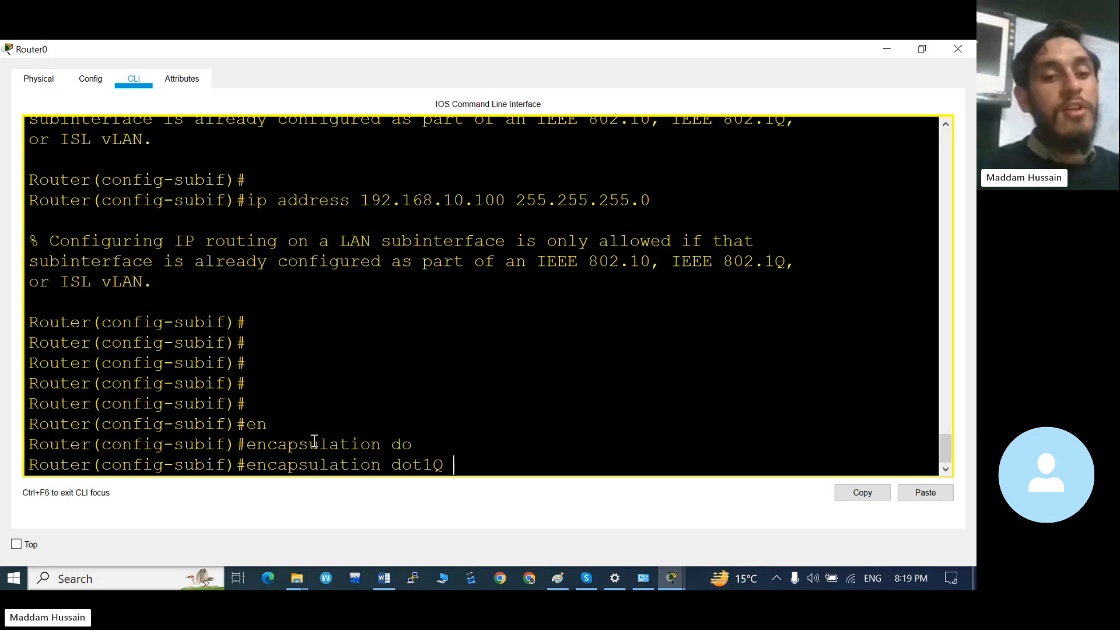
text(10)
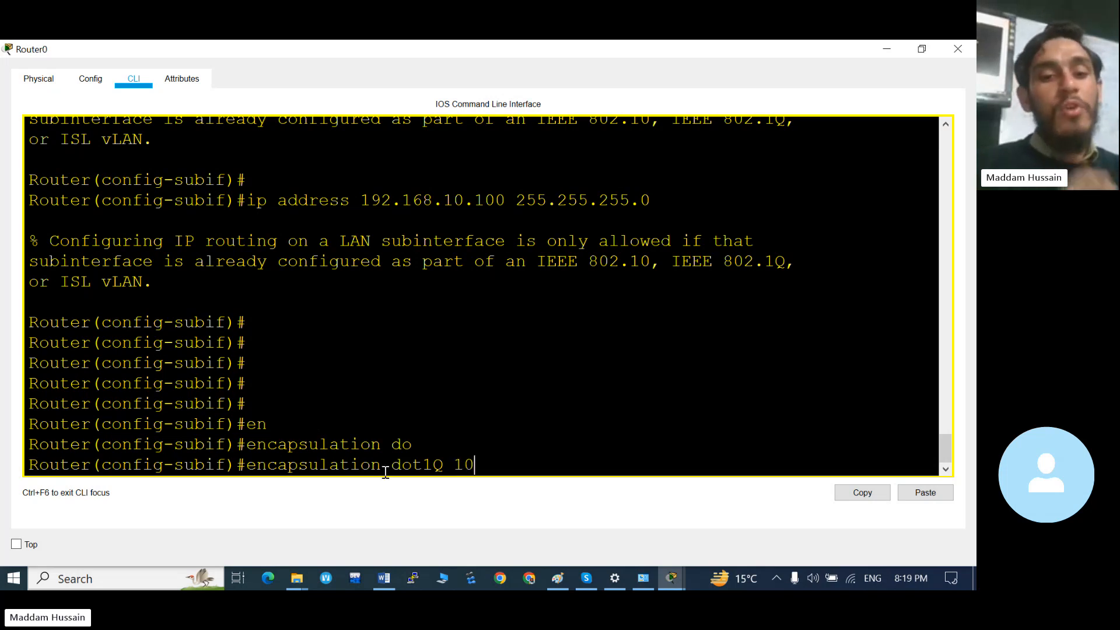
key(Return)
key(Return)
key(Return)
key(Return)
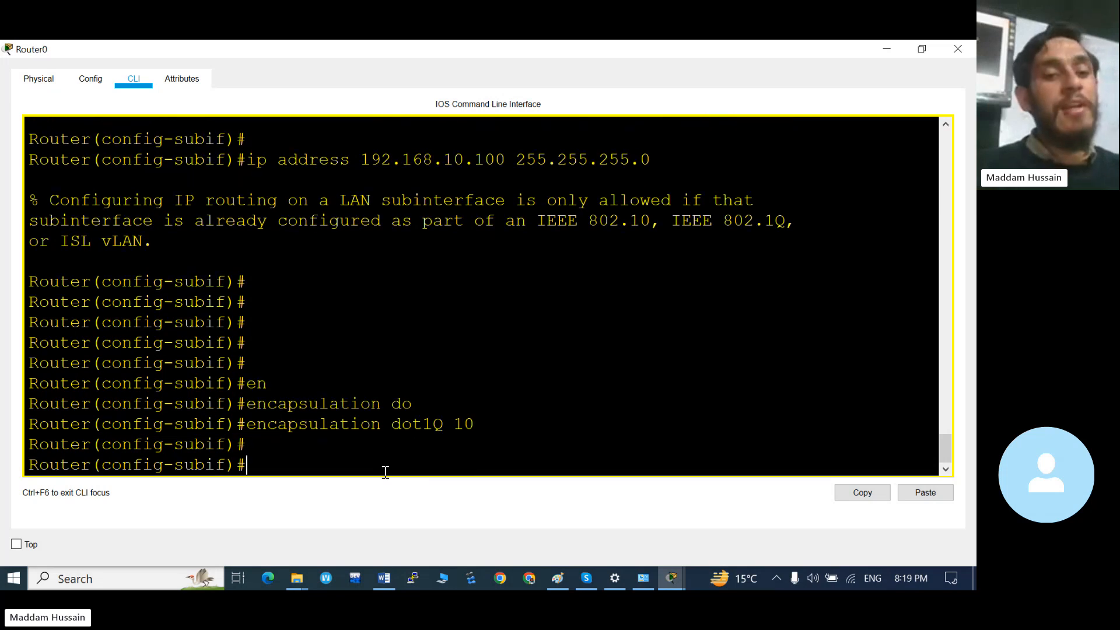
- Reissue the IP address command on subinterface gigabitEthernet 0/1.1 with 192.168.10.100 and mask 255.255.255.0
key(Up)
key(Up)
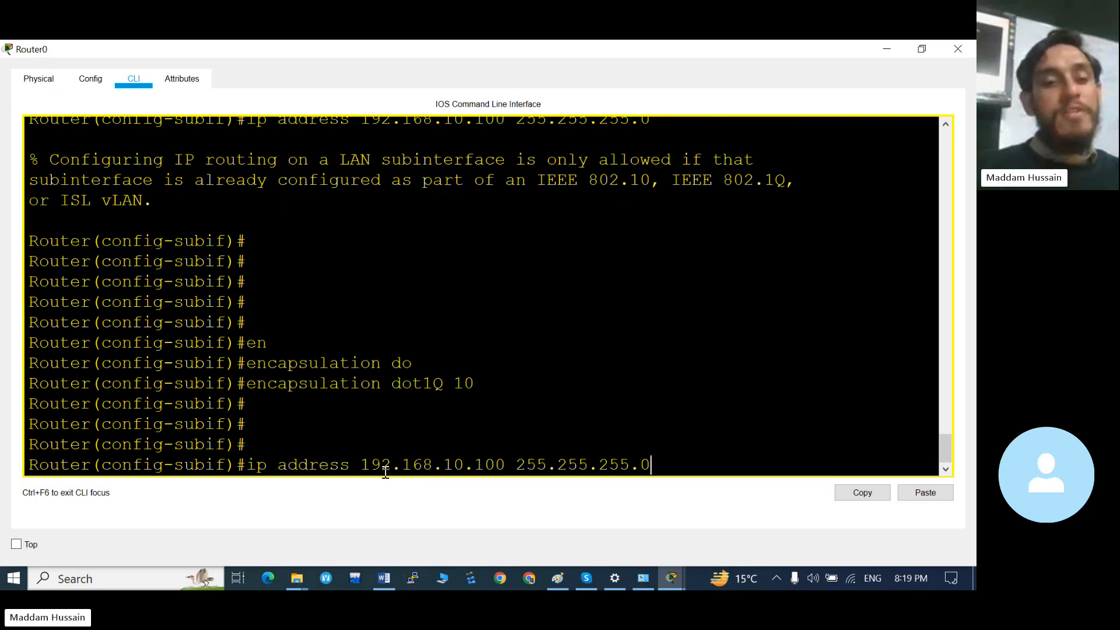
key(Return)
key(Return)
key(Return)
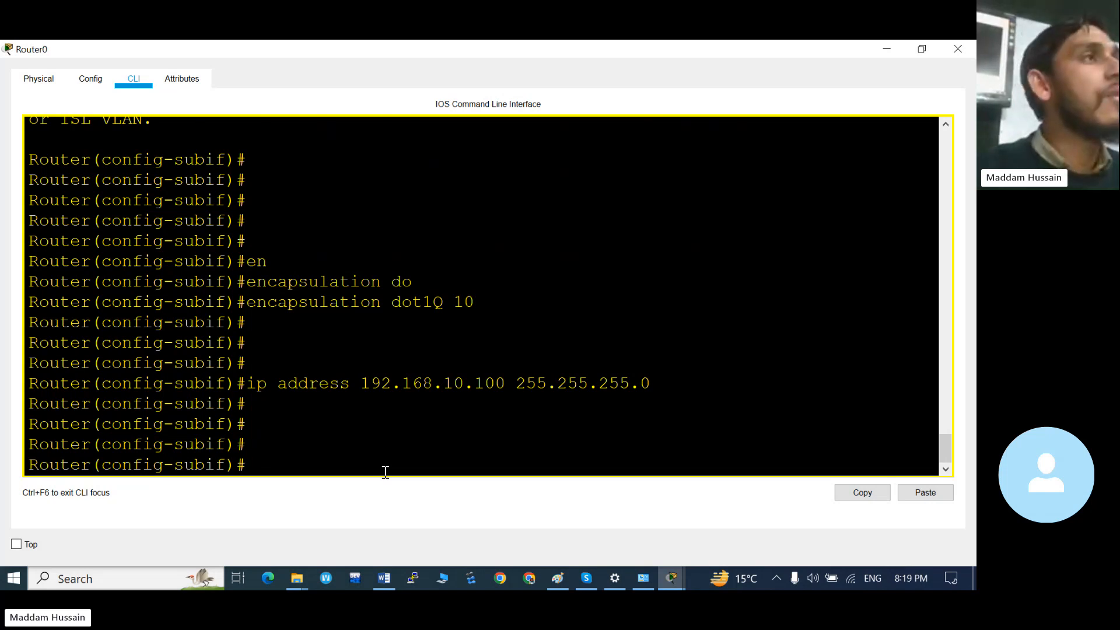
key(Return)
key(Return)
key(Return)
key(Return)
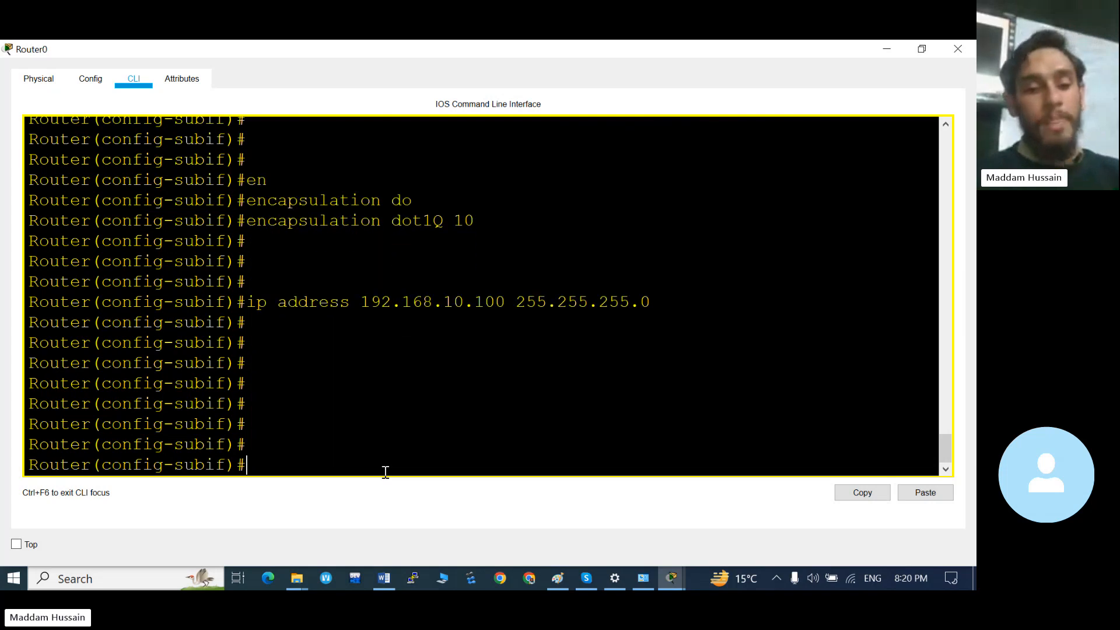
- Exit the subinterface configuration of gigabitEthernet 0/1.1 back to Router0's global configuration mode
text(exit)
key(Return)
text(exit)
key(Return)
key(Return)
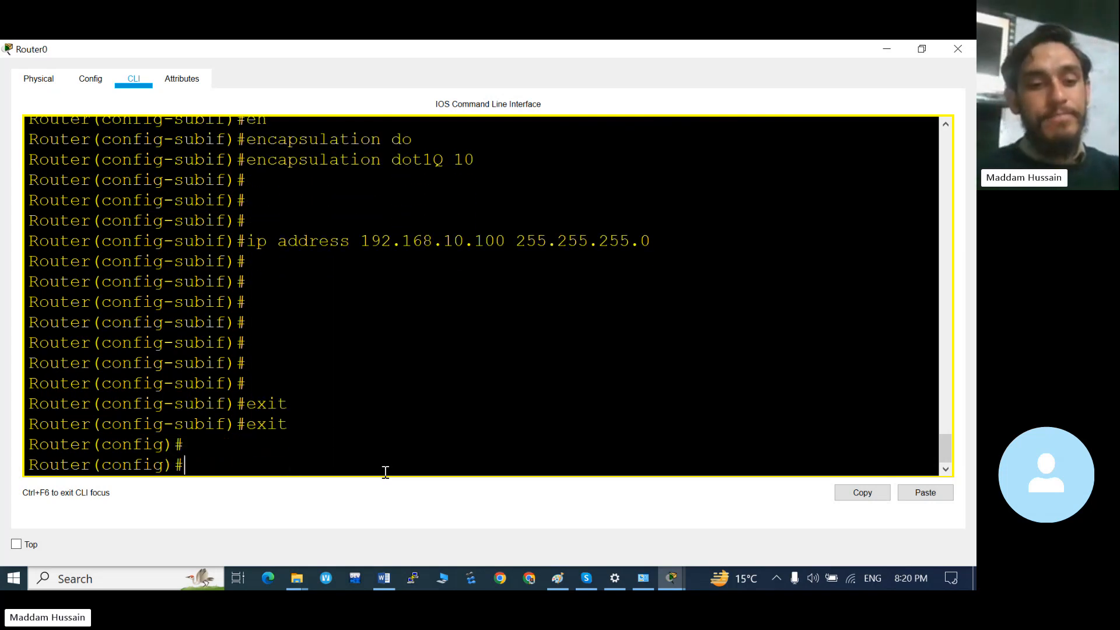
- Create subinterface gigabitEthernet 0/1.2 on Router0 and enter its configuration mode
key(Return)
key(Return)
key(Return)
key(Return)
text(int)
key(Tab)
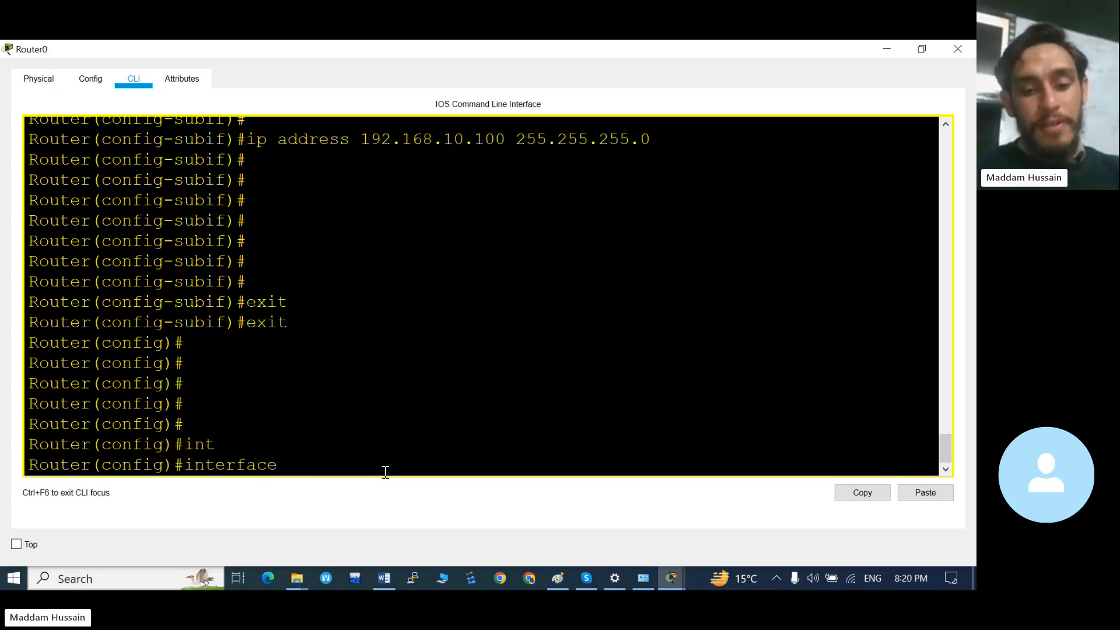
text(gi)
key(Tab)
text(0)
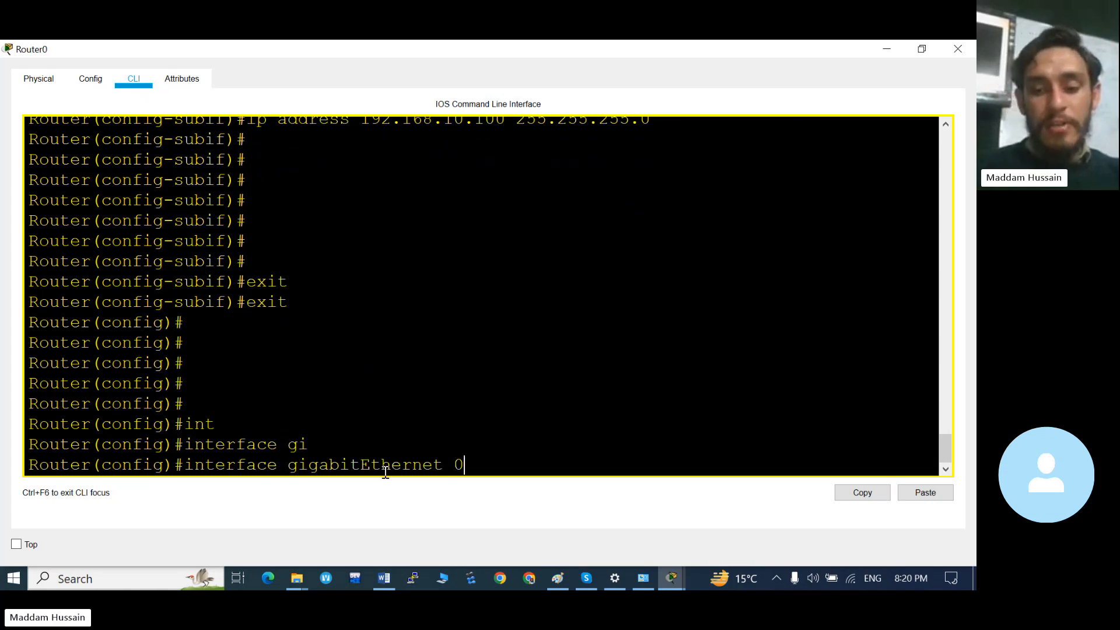
text(/1.1)
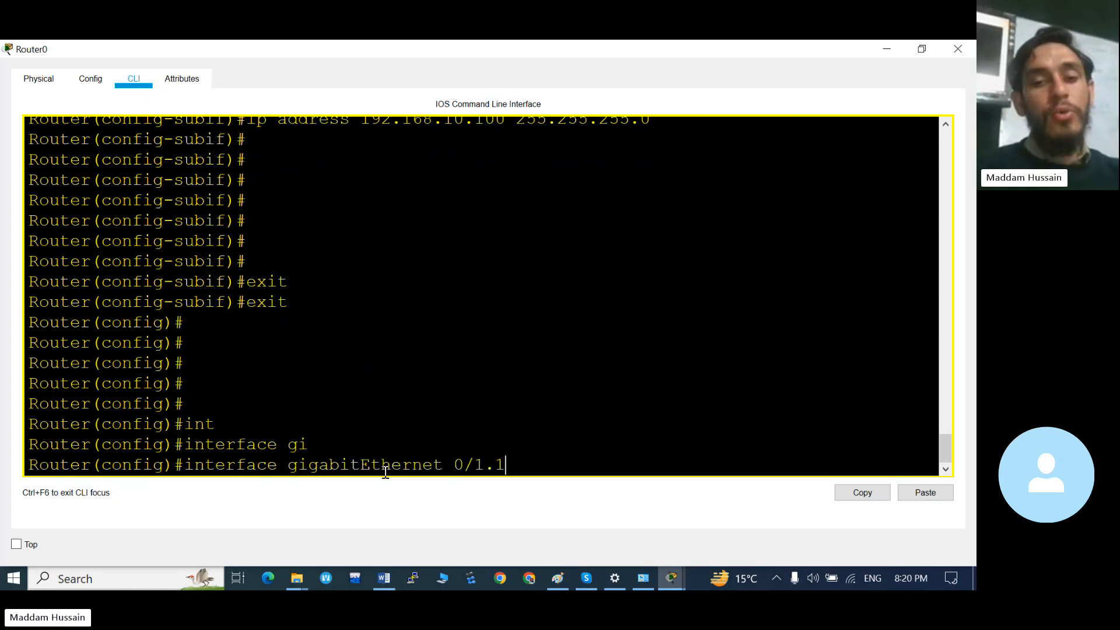
key(BackSpace)
text(2)
key(Return)
key(Return)
key(Return)
key(Return)
key(Return)
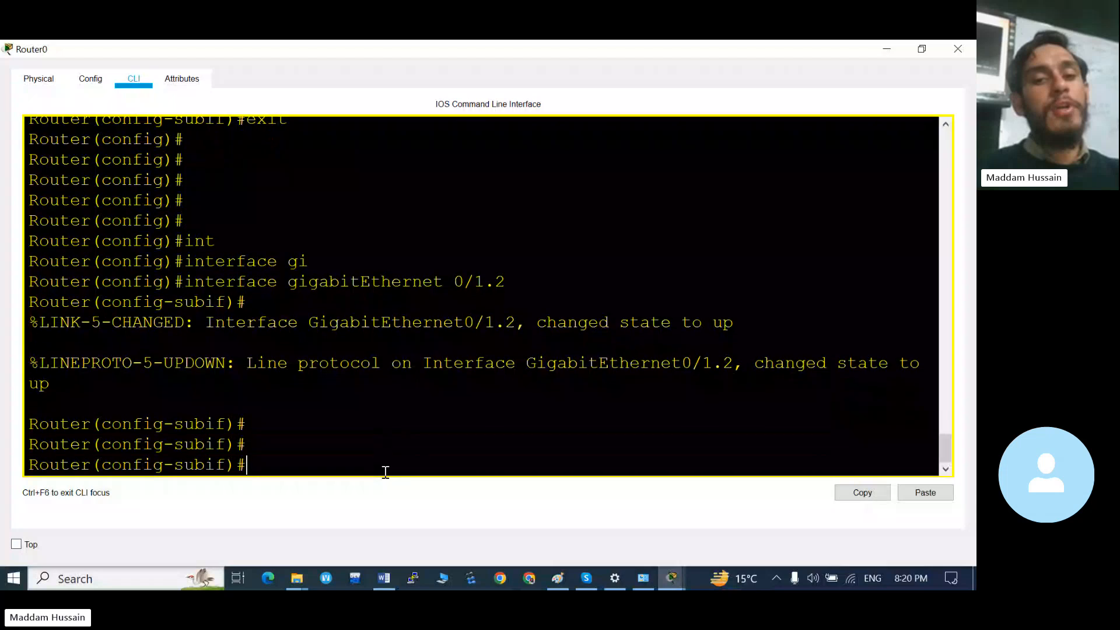
- Set the encapsulation of subinterface gigabitEthernet 0/1.2 to dot1Q with VLAN 20
text(i)
key(BackSpace)
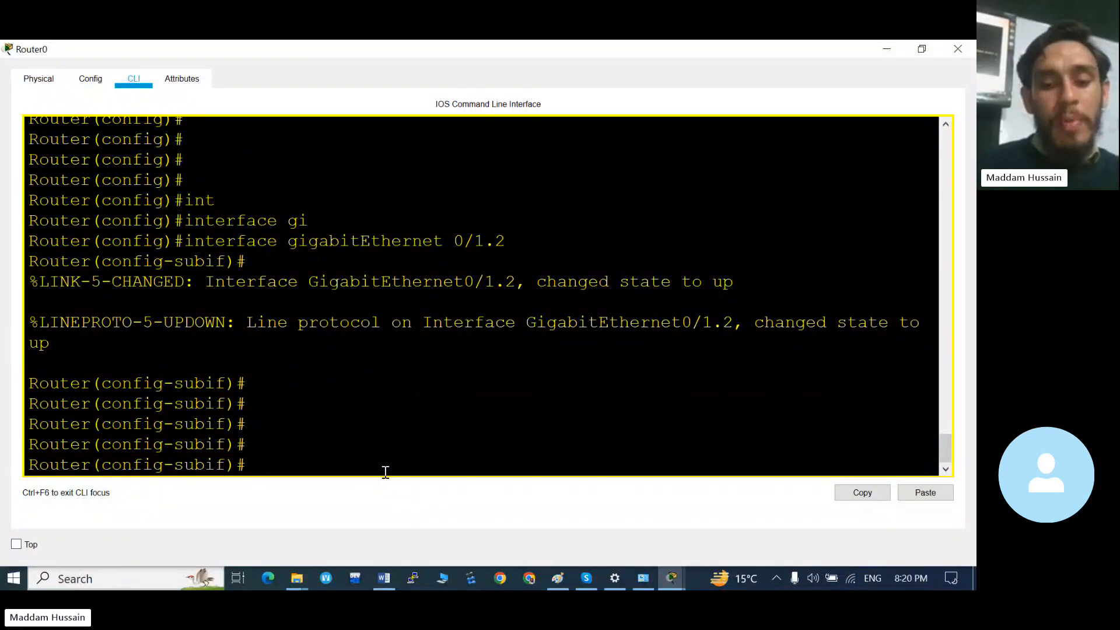
text(en)
key(Tab)
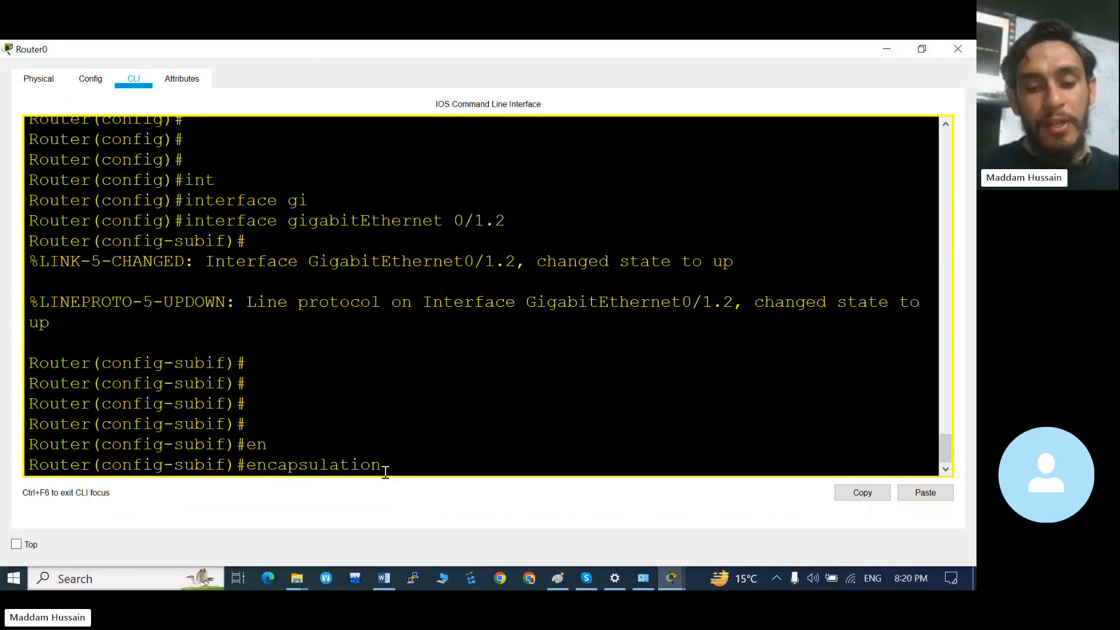
text(dot)
key(Tab)
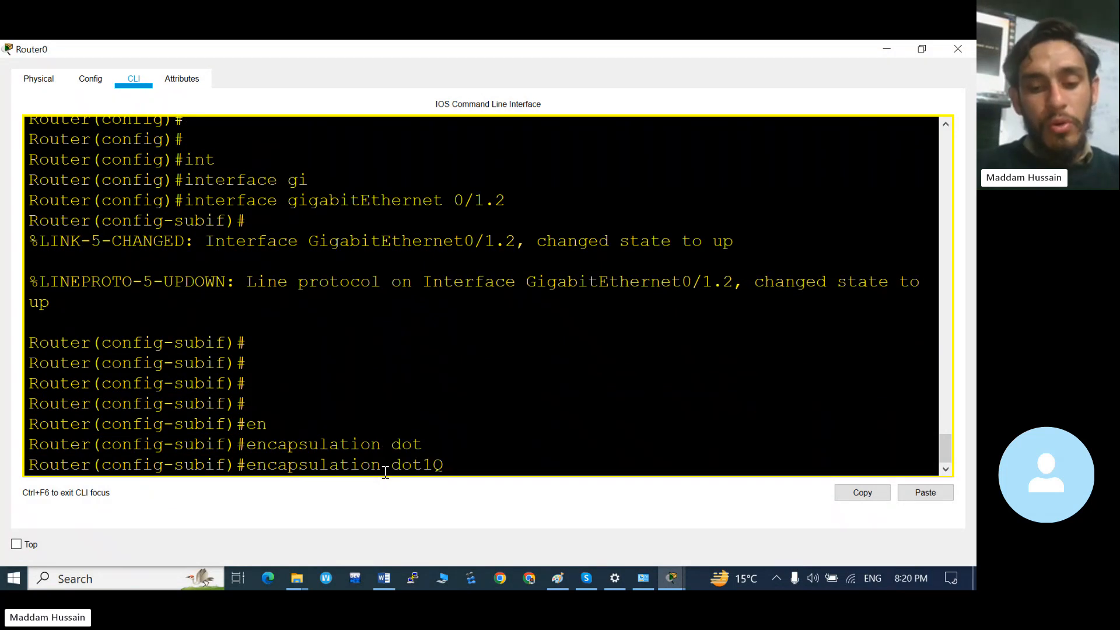
text(20)
key(Return)
key(Return)
key(Return)
key(Return)
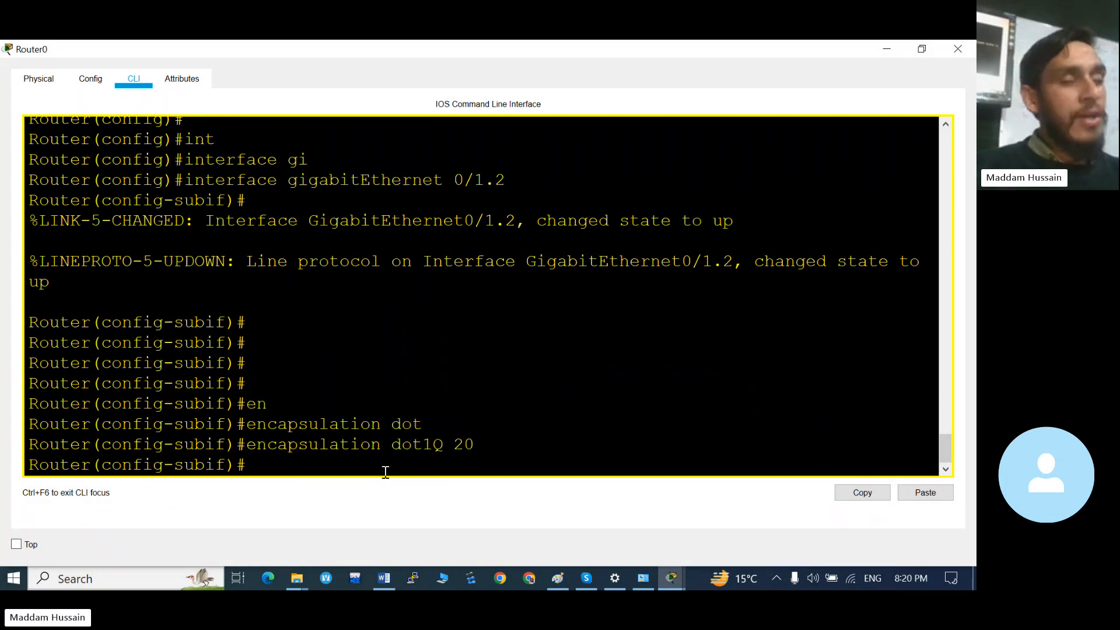
key(Return)
- Assign IP address 192.168.20.100 with mask 255.255.255.0 to subinterface gigabitEthernet 0/1.2
text(ip ad)
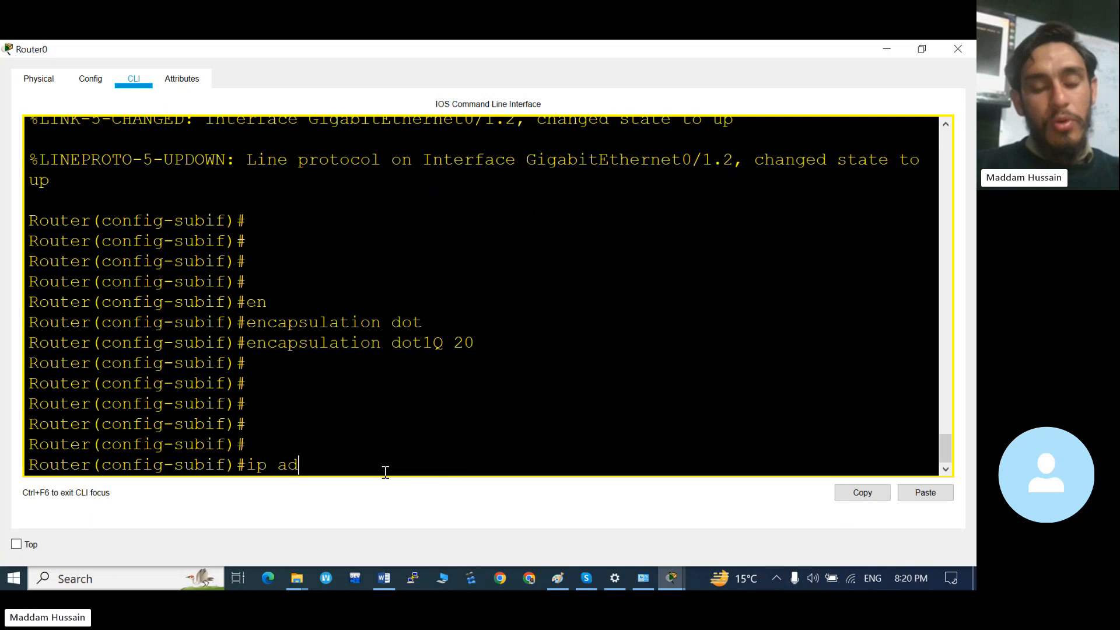
text(d)
key(Tab)
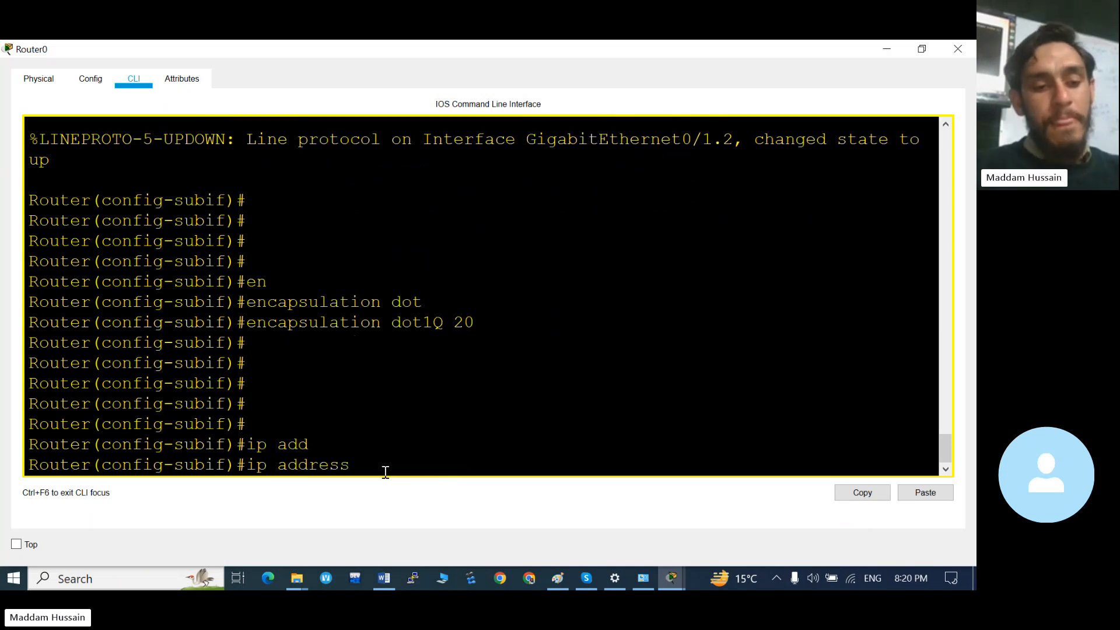
text(192.168)
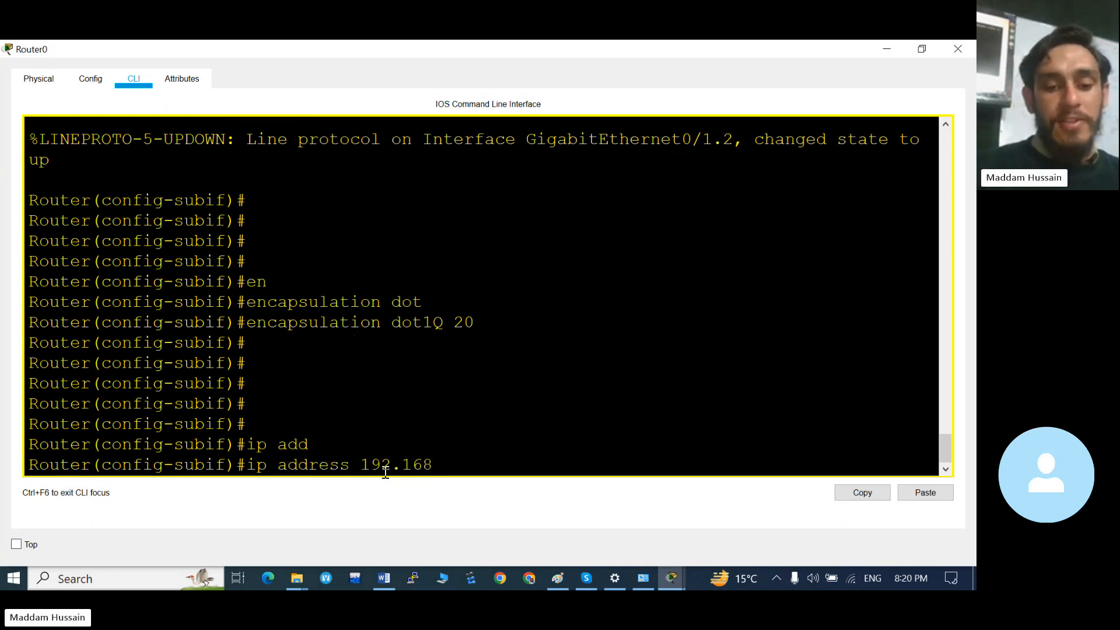
text(.20.10)
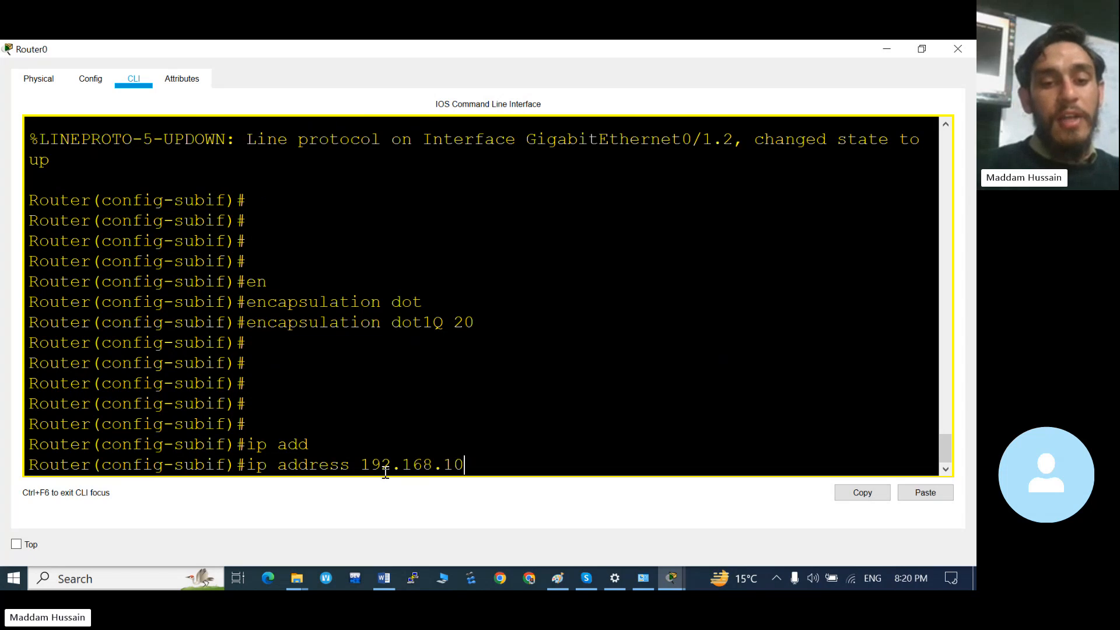
key(BackSpace)
key(BackSpace)
text(20.100)
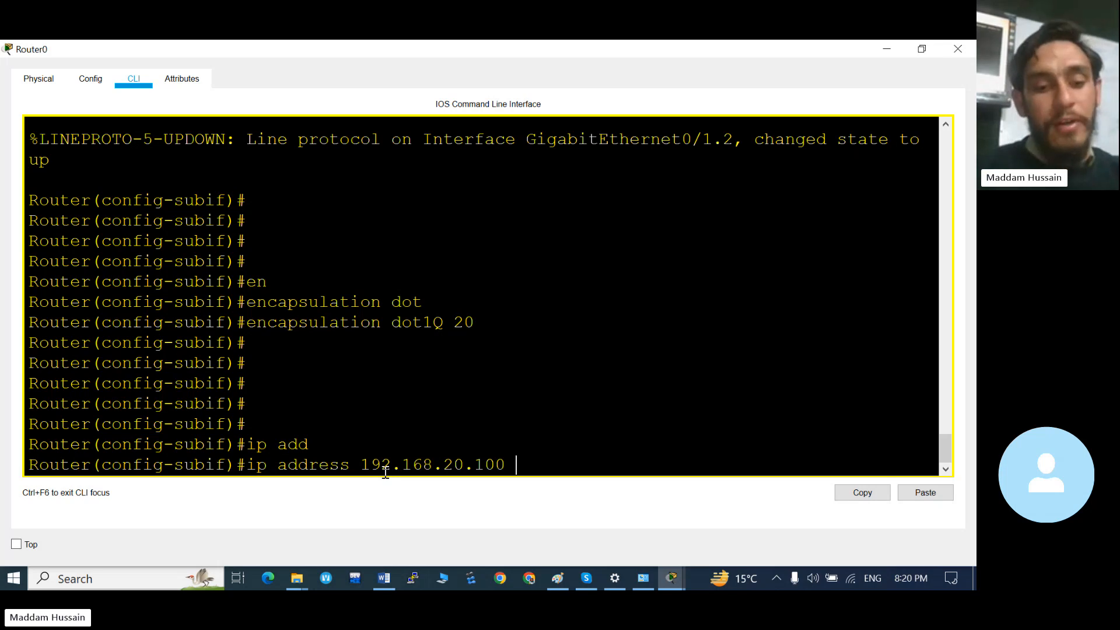
text(255.2)
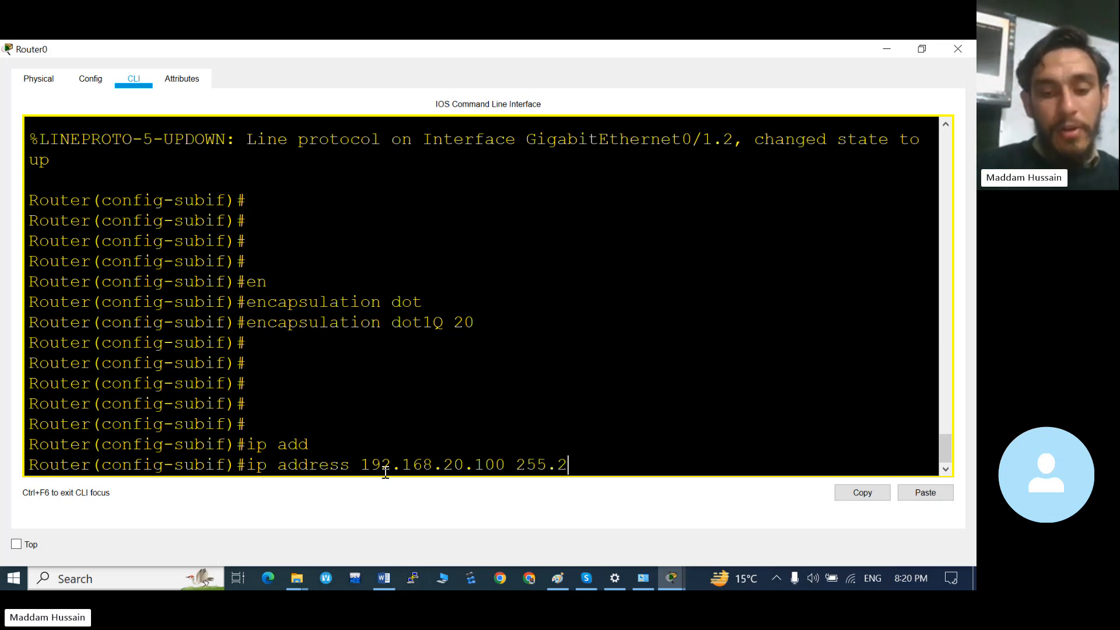
text(55.255.)
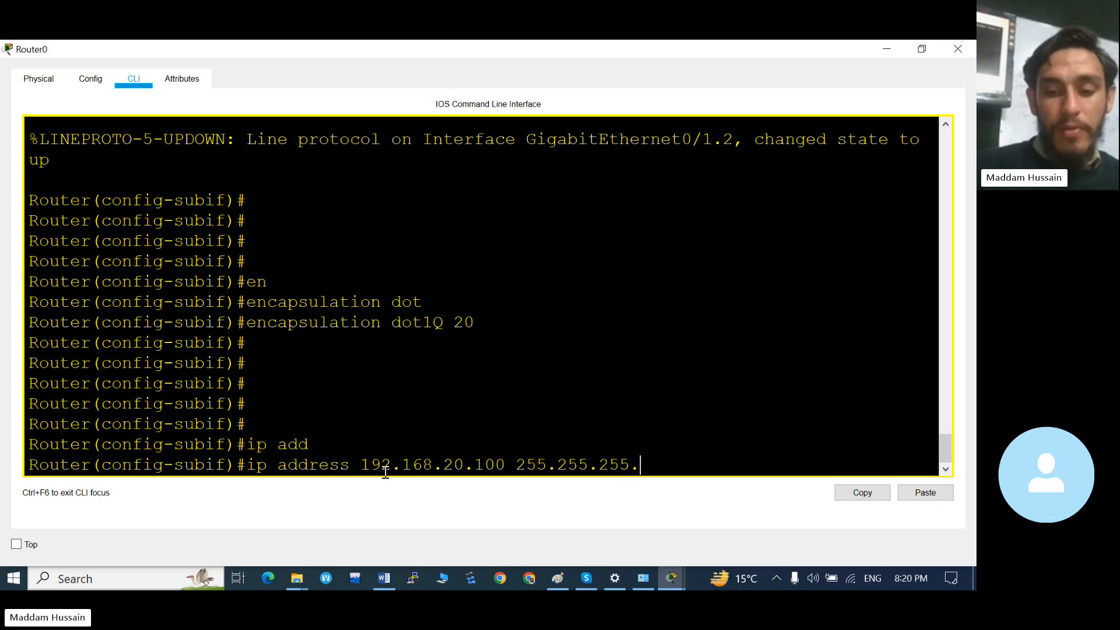
text(0)
key(Return)
key(Return)
key(Return)
key(Return)
key(Return)
key(Return)
key(Return)
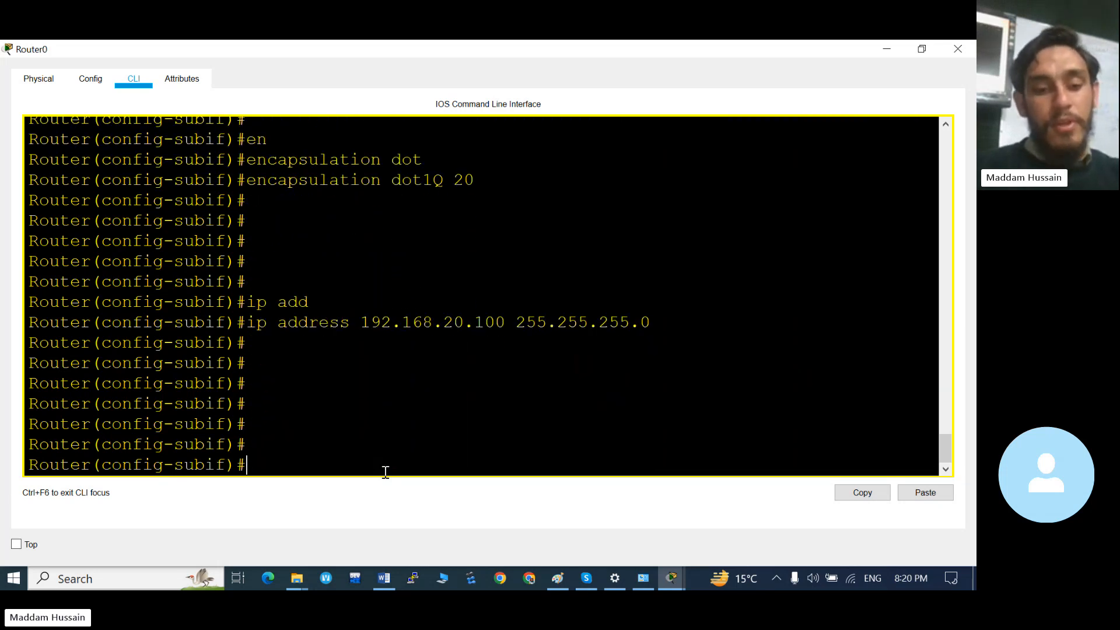
- Exit the subinterface configuration of gigabitEthernet 0/1.2 back to Router0's global configuration mode
text(exit)
key(Return)
key(Return)
key(Return)
key(Return)
key(Return)
key(Return)
key(Return)
key(Return)
key(Return)
key(Return)
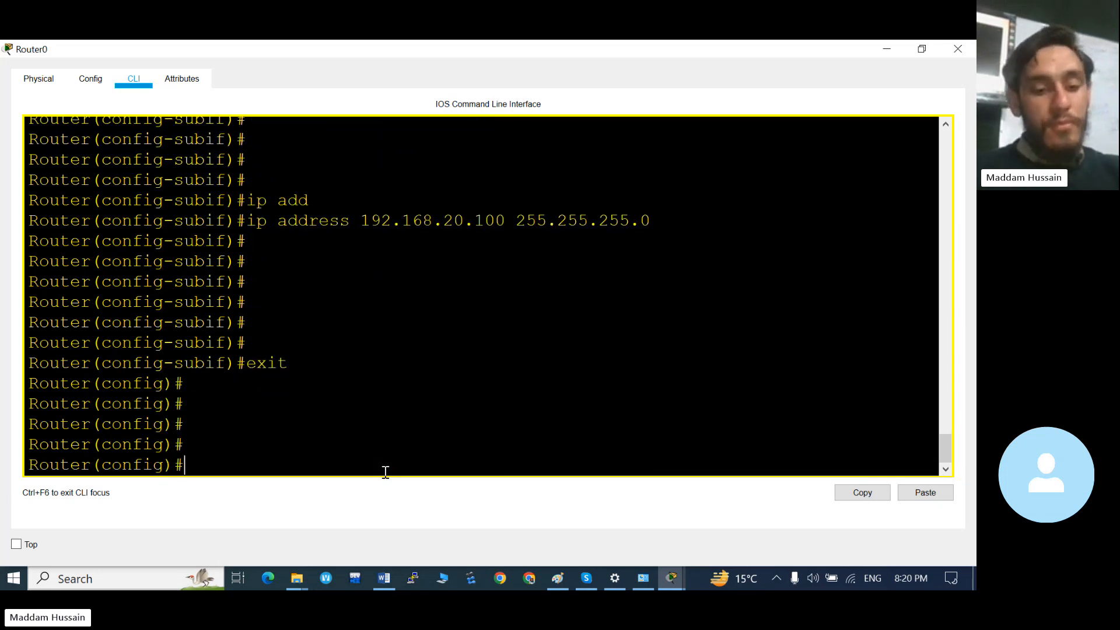
- Switch to the main Packet Tracer workspace and review the topology around Router0's link to the switch
key(alt+Tab)
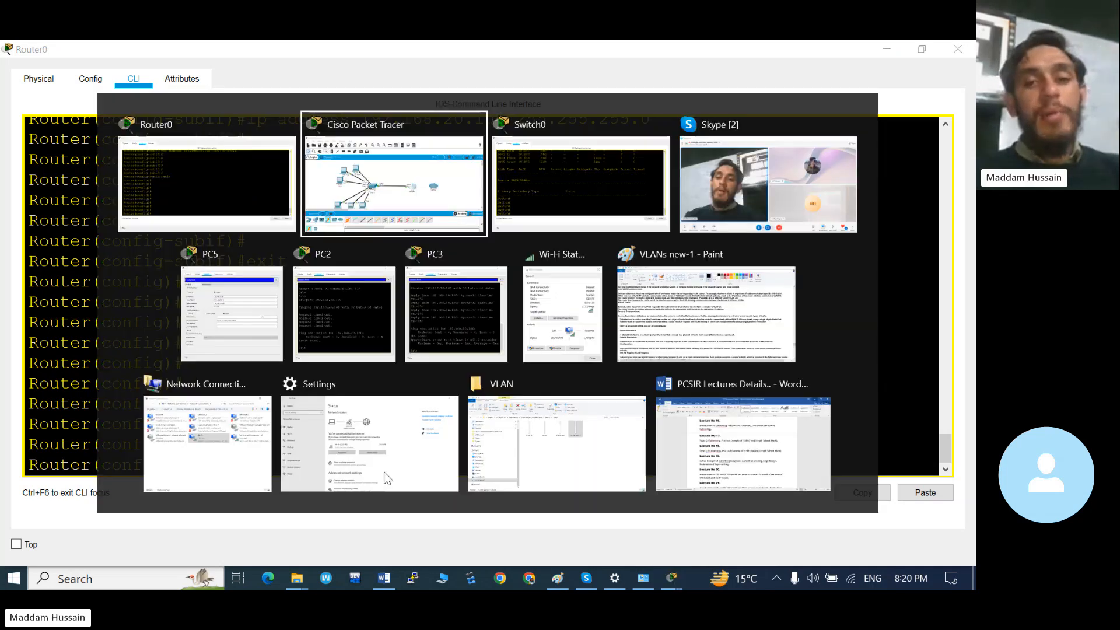
key(alt+Tab)
key(alt+Tab)
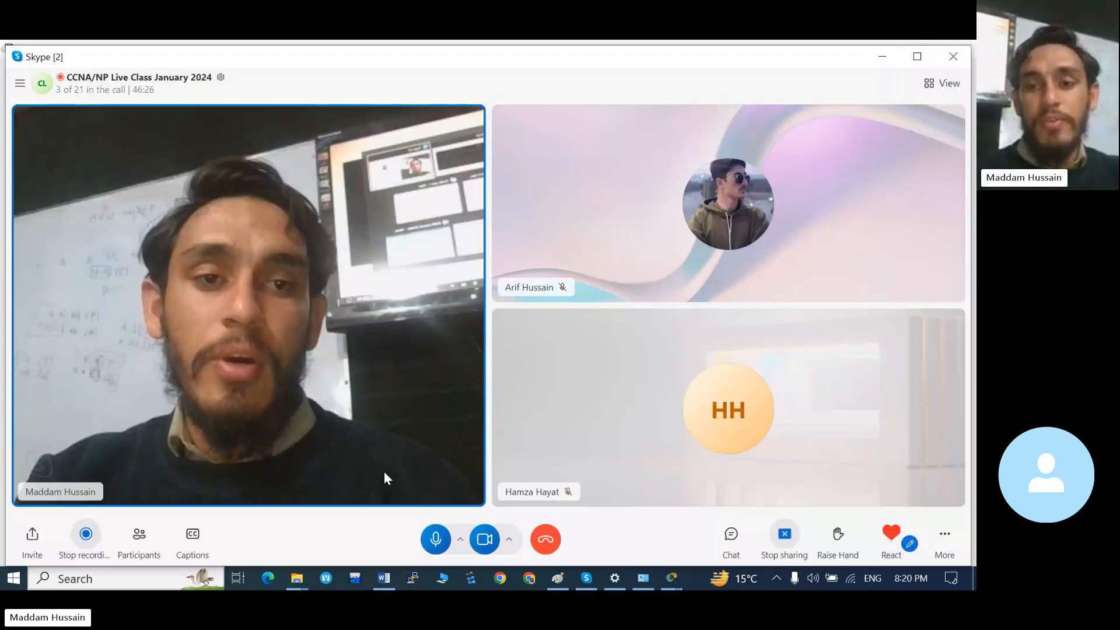
key(alt+Tab)
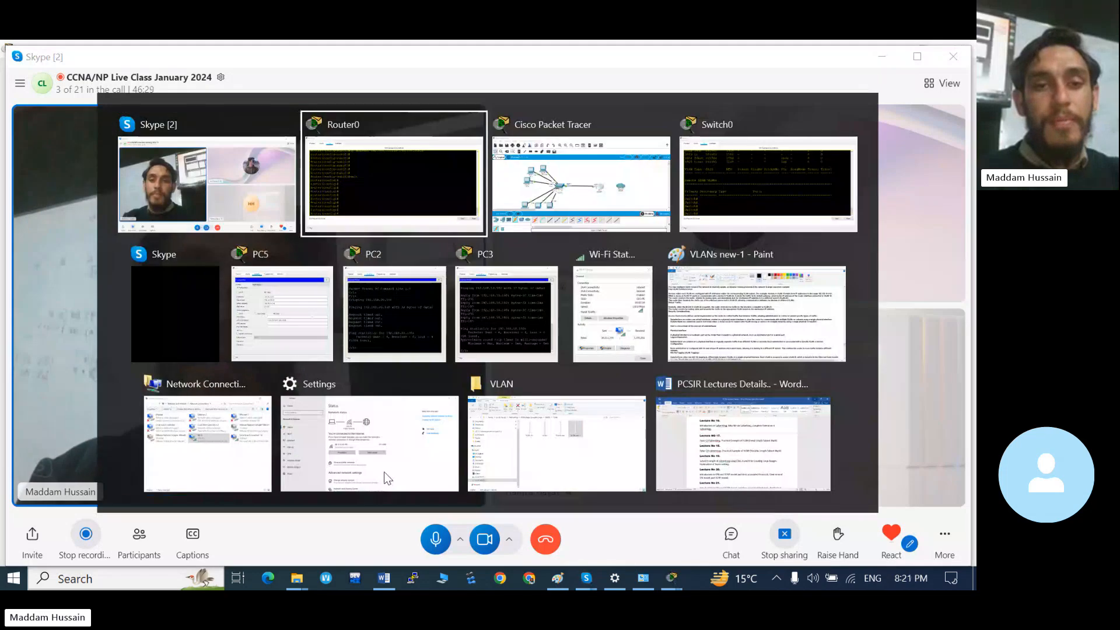
key(alt+Tab)
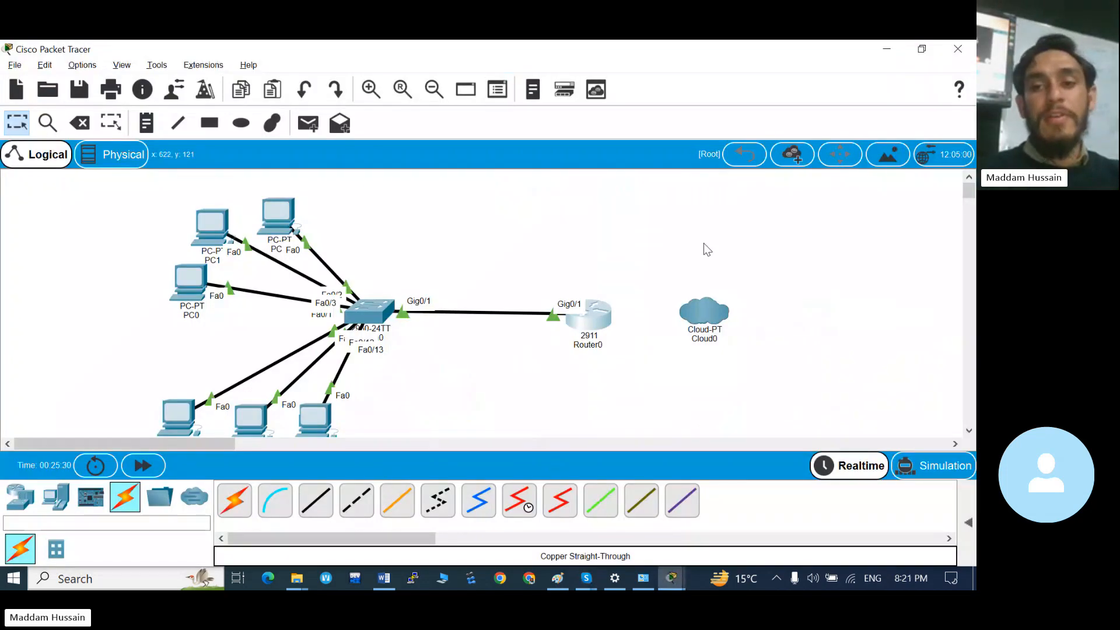
key(alt+Tab)
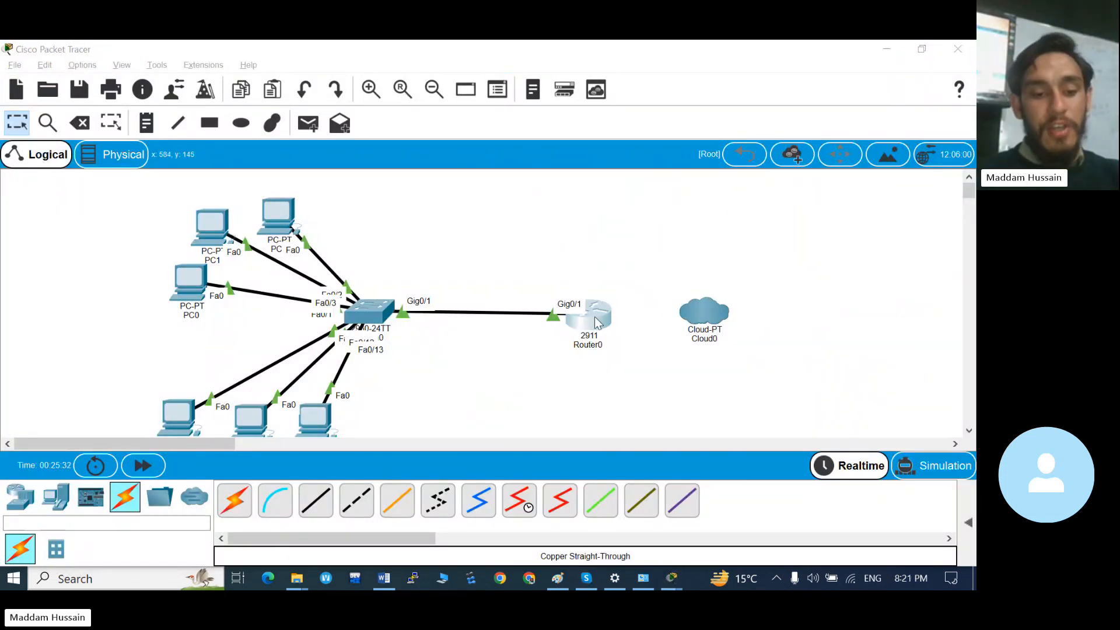
- Return to Router0's command line and exit global configuration mode to privileged EXEC mode
key(alt+Tab)
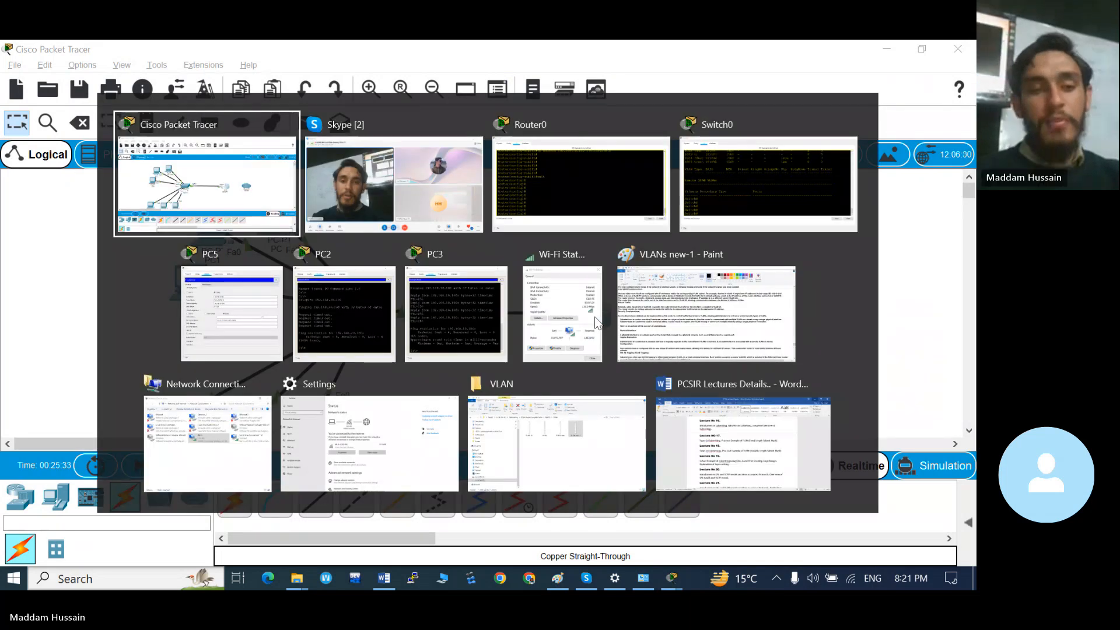
key(Tab)
key(Tab)
text(exit)
key(Return)
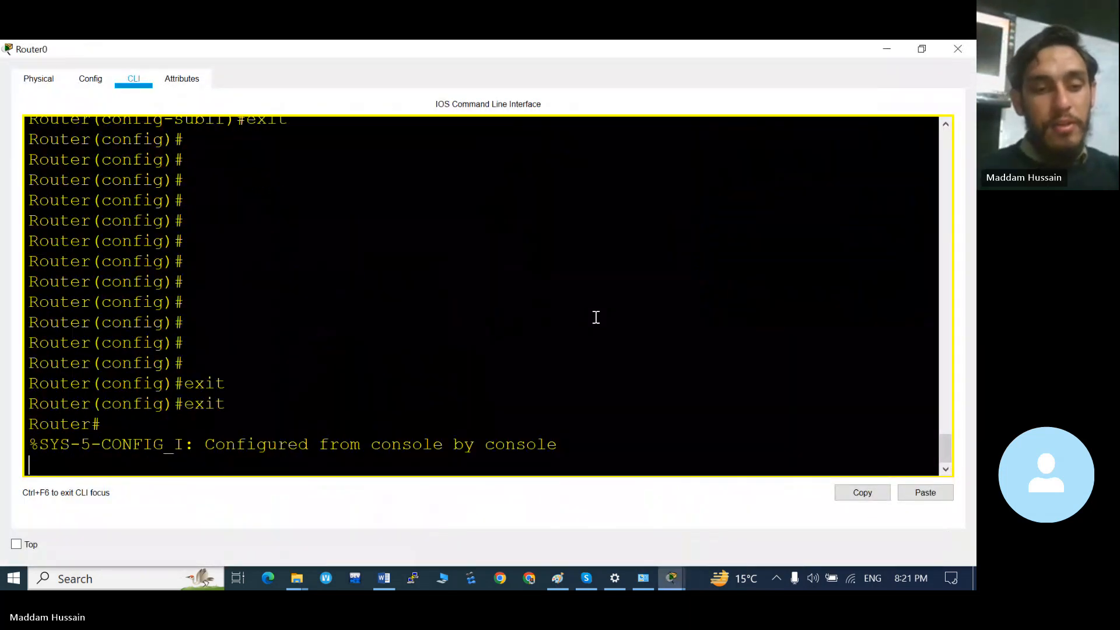
key(Return)
key(Return)
- Show the brief IP interface summary on Router0 with show ip interface brief
text(sh)
key(Tab)
text(ip i)
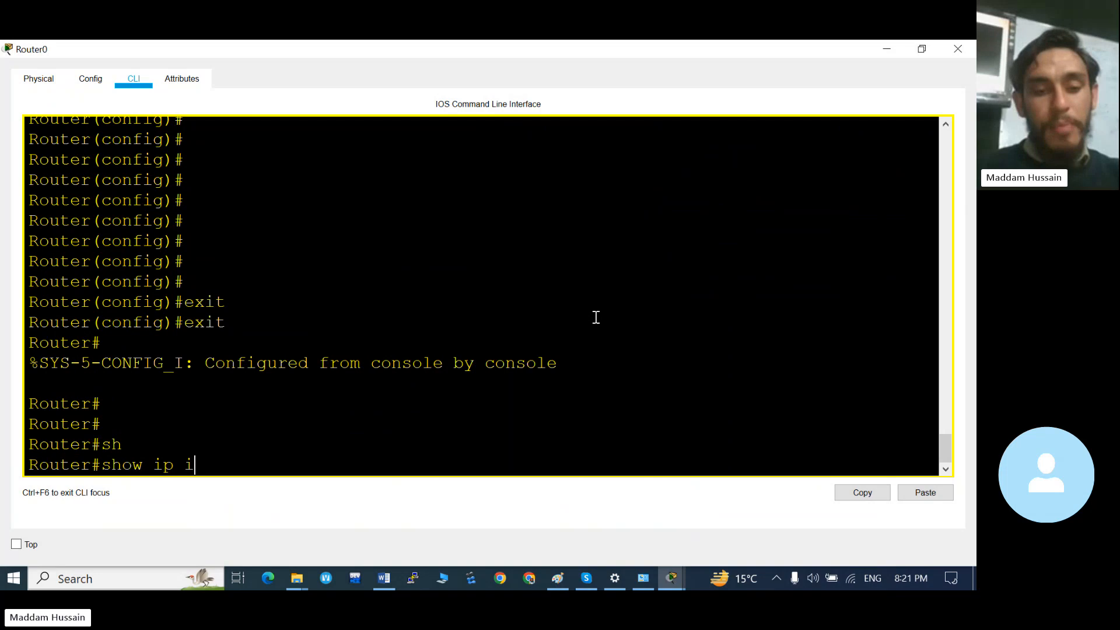
text(nt)
key(Tab)
text(br)
key(Tab)
key(Return)
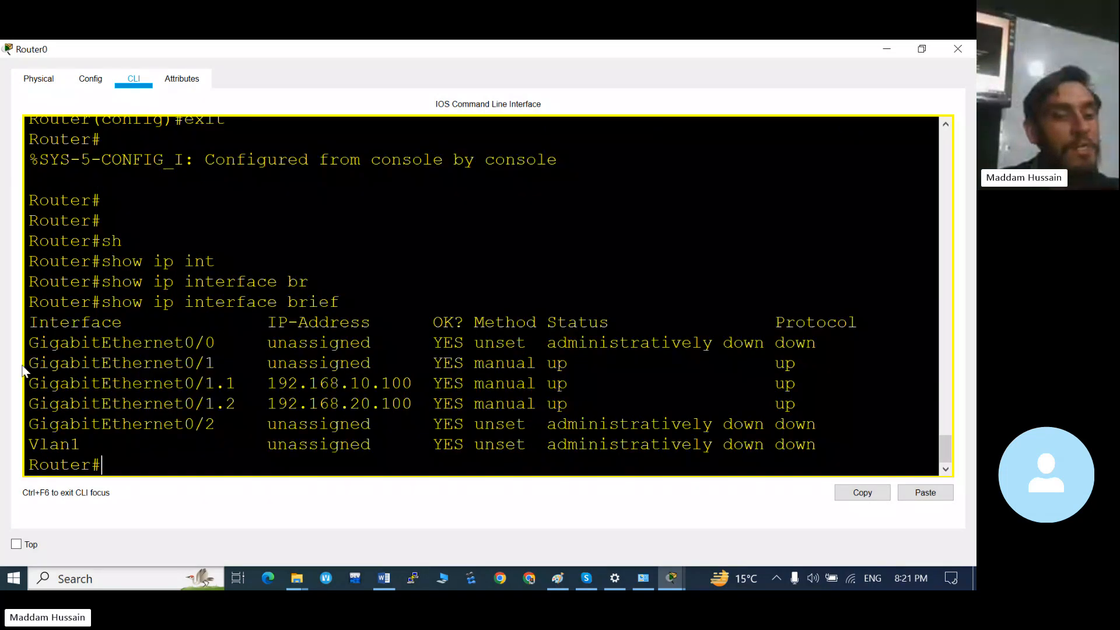
- Examine the GigabitEthernet0/1 entry and the IP addresses of its two subinterfaces in the interface summary
drag(22, 368, 538, 363)
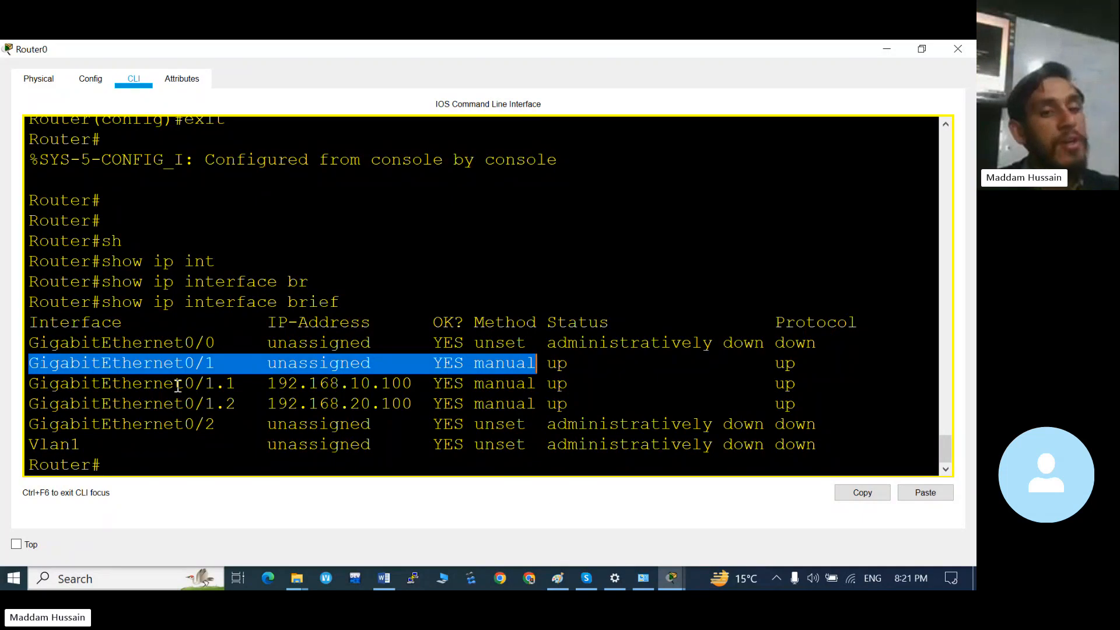
click(206, 375)
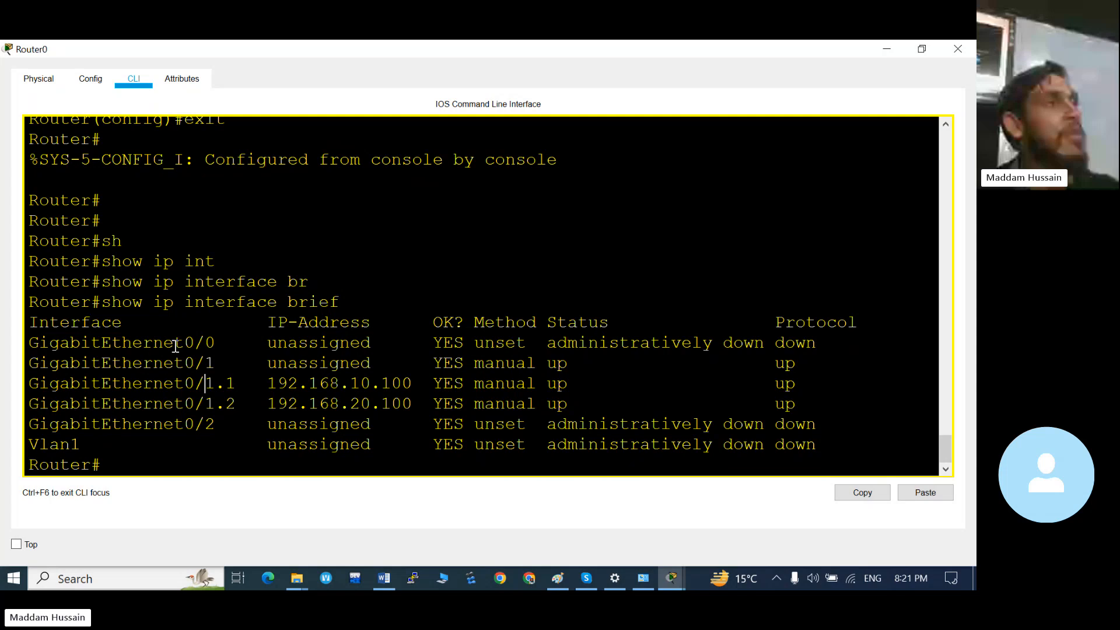
drag(267, 383, 414, 403)
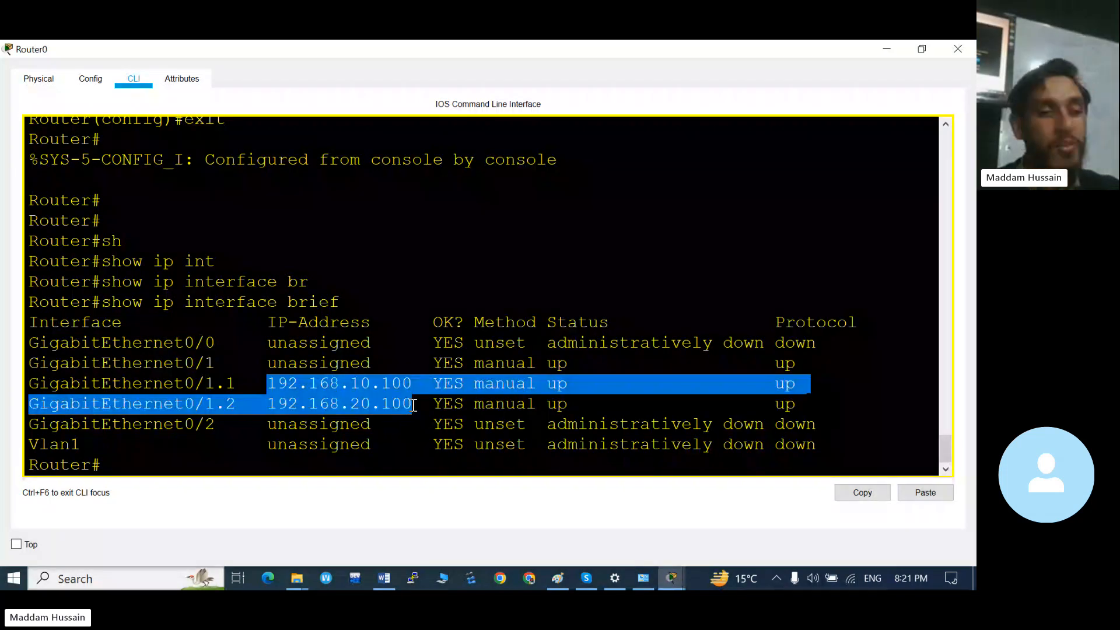
key(Return)
key(Return)
key(Return)
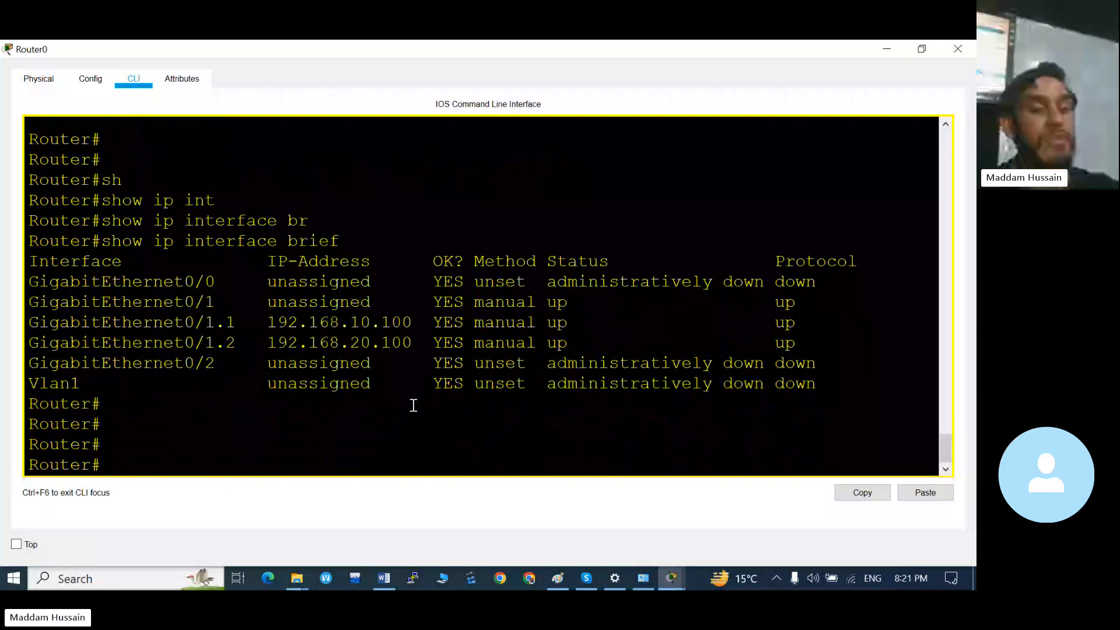
- Reopen the command prompt of the topmost PC in the topology and ping the VLAN 10 gateway 192.168.10.100
key(alt+Tab)
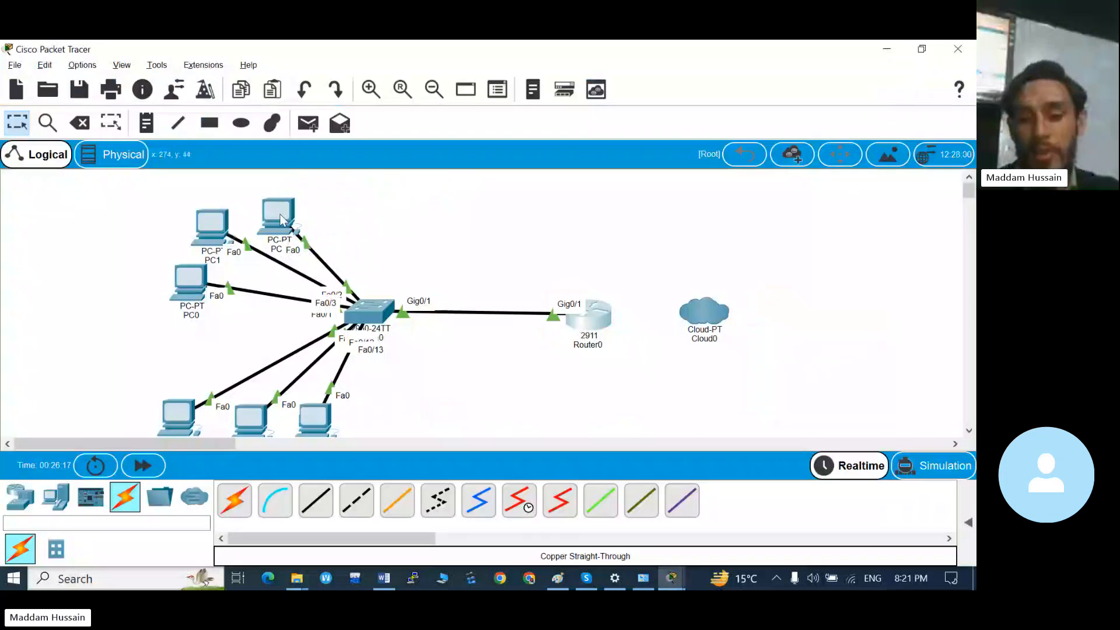
click(279, 215)
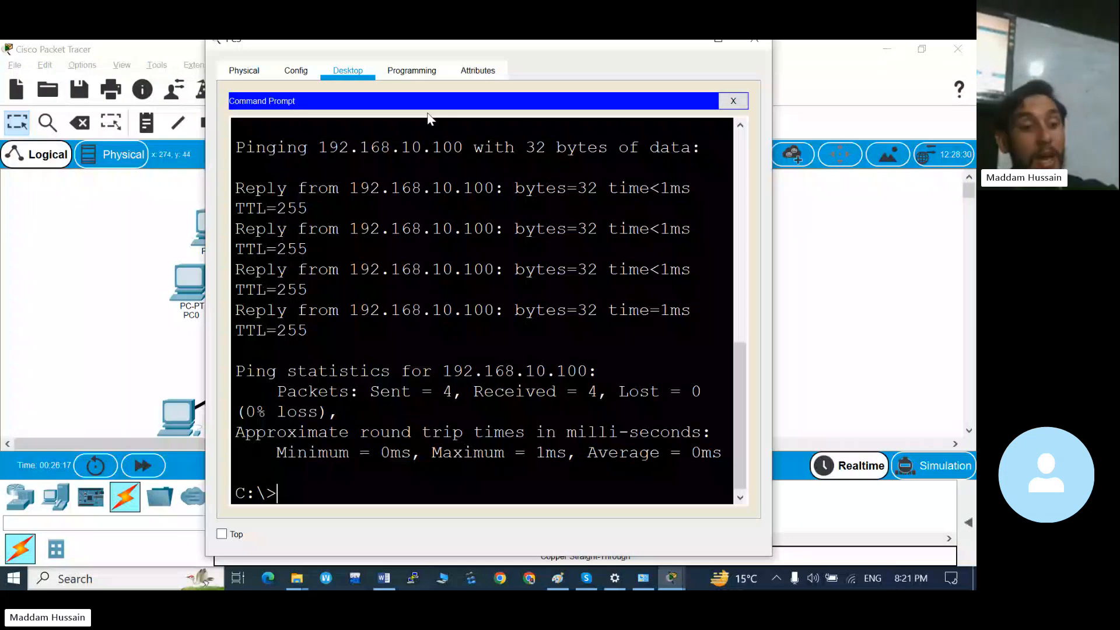
key(Return)
key(Return)
key(Return)
key(Up)
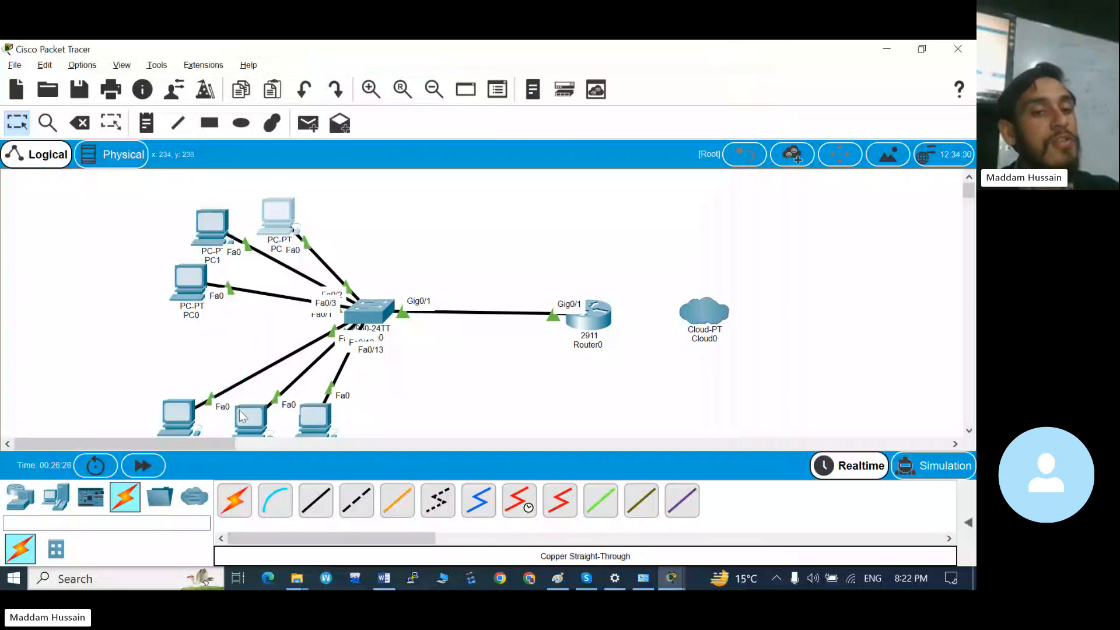
mouse_move(242, 416)
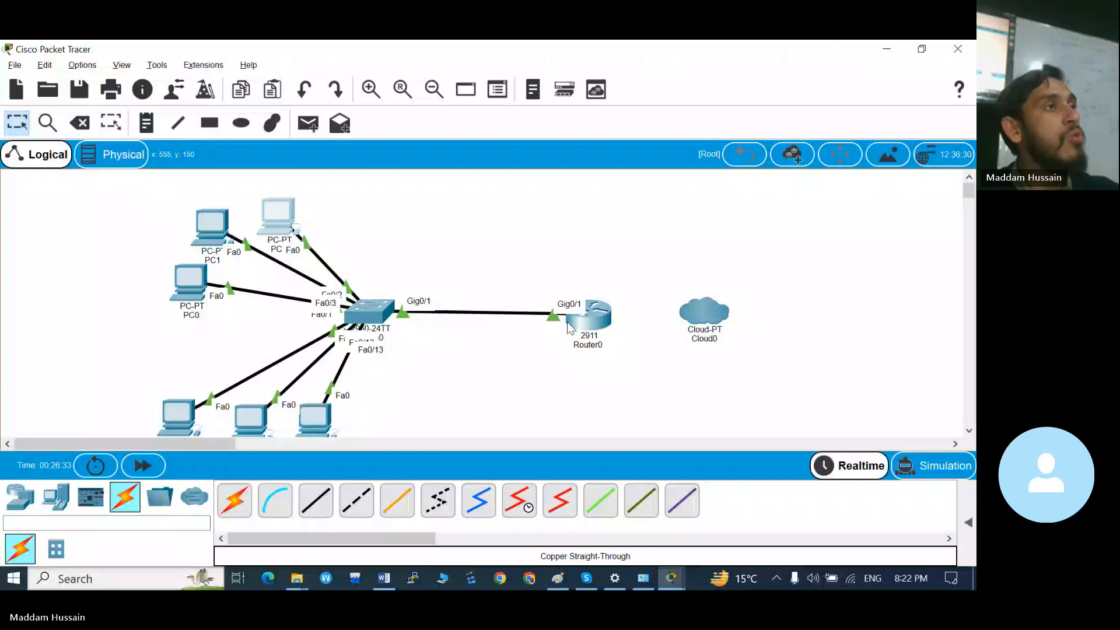
mouse_move(586, 320)
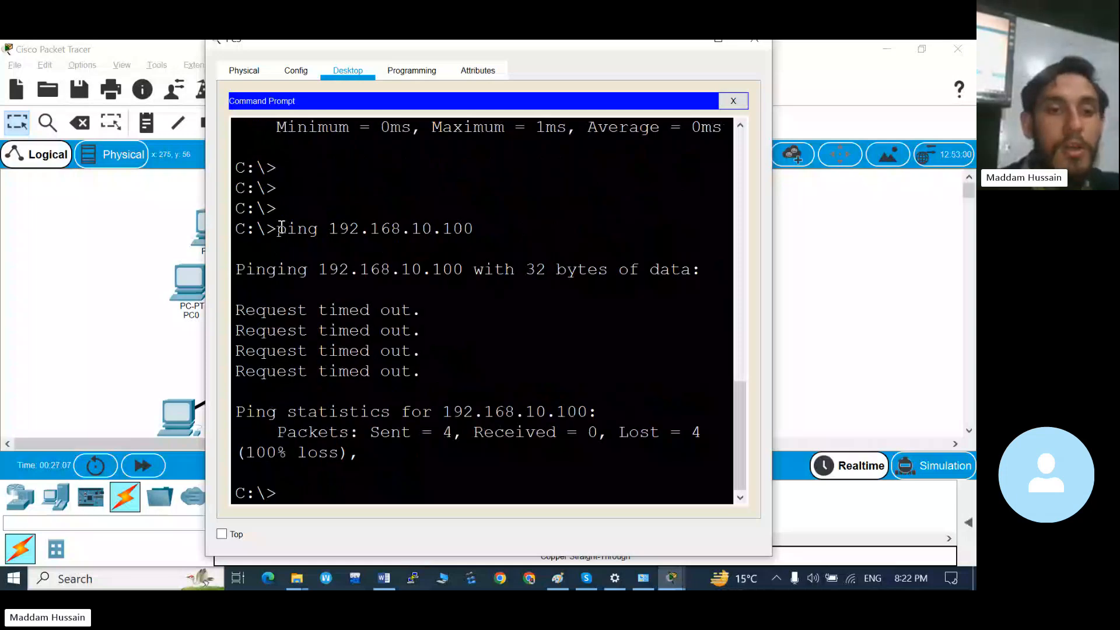
key(Escape)
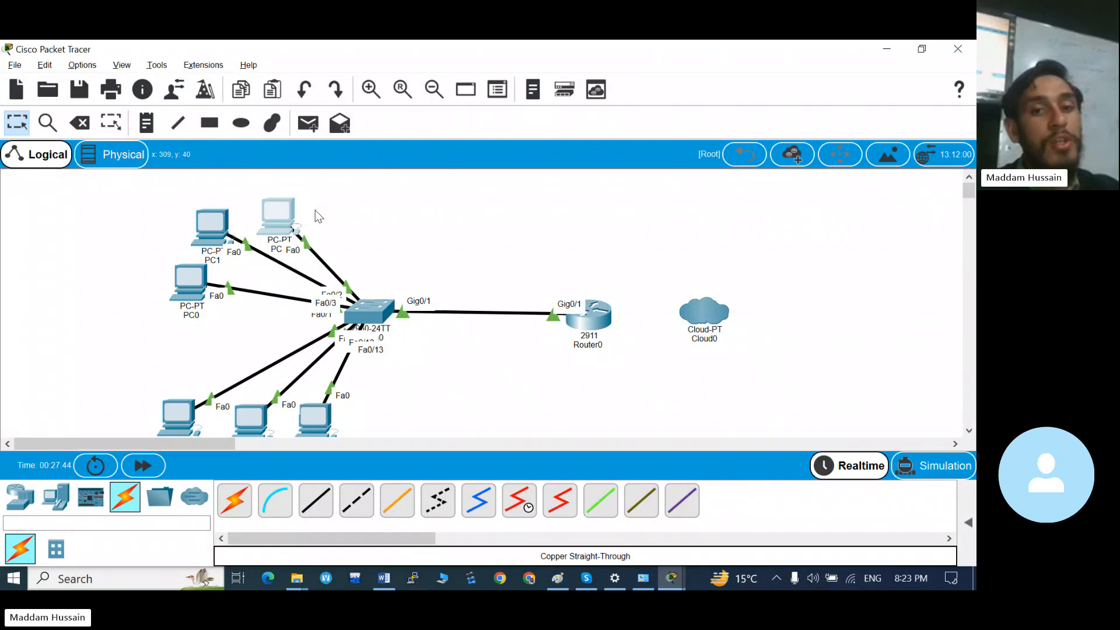
click(372, 317)
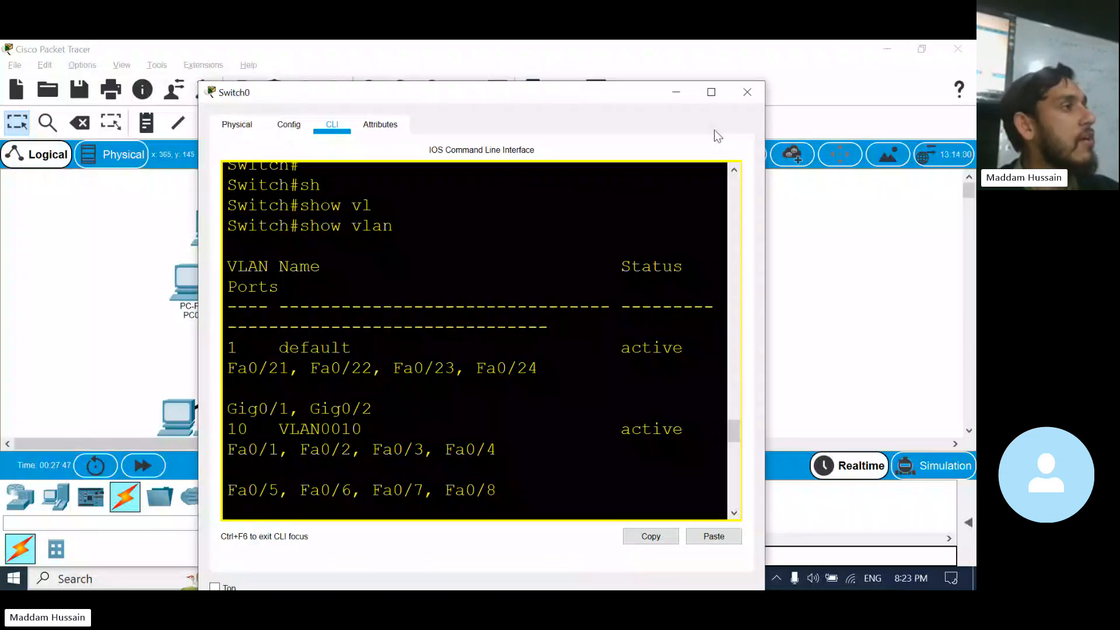
click(748, 92)
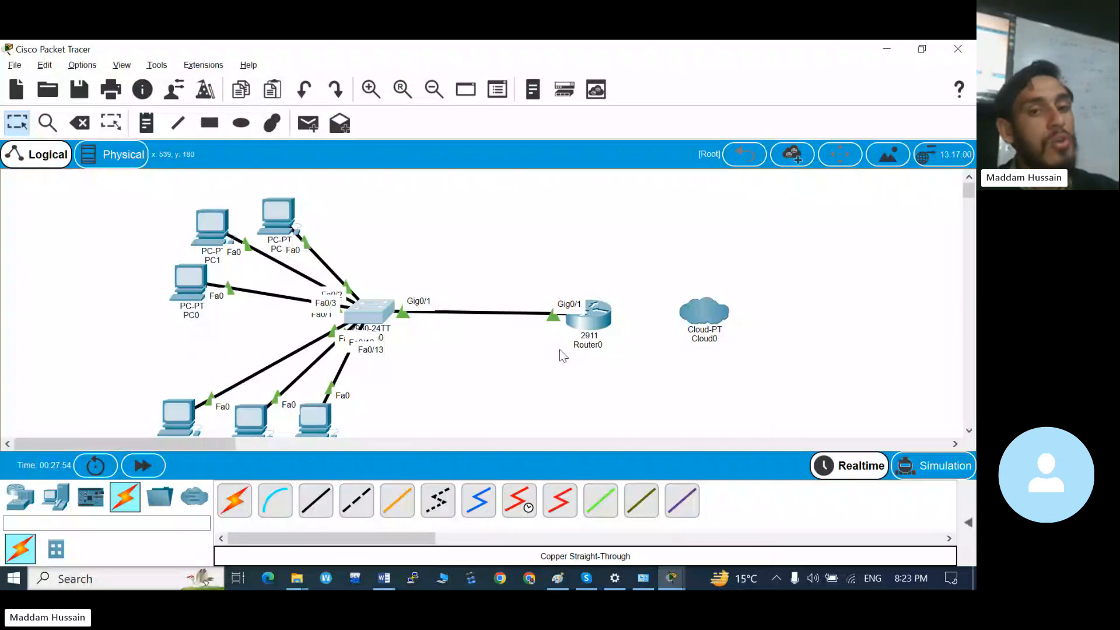
mouse_move(561, 355)
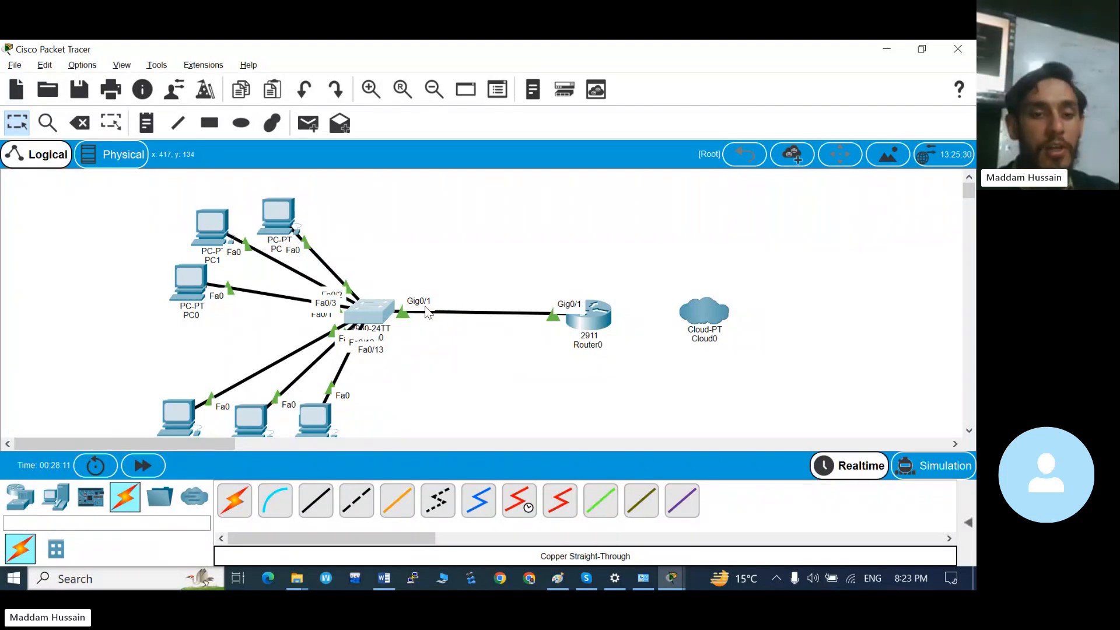
- Open Switch0's command line in a maximized window and enter global configuration mode from the terminal
click(379, 316)
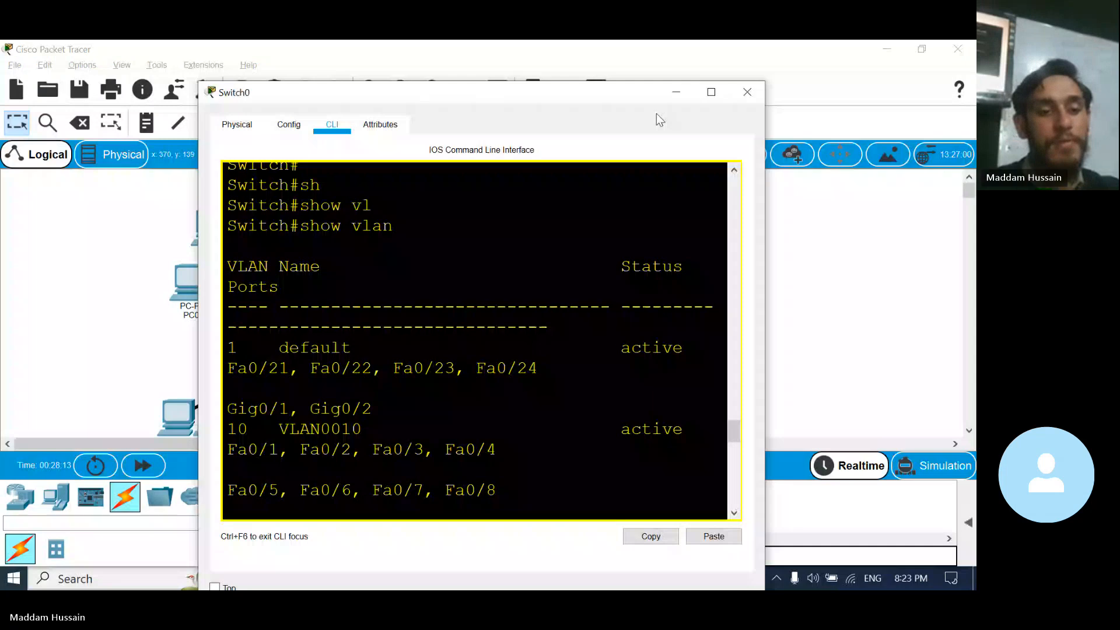
click(711, 93)
key(Return)
key(Return)
key(Return)
key(Return)
key(Return)
key(Return)
key(Return)
key(Return)
text(conf)
key(Tab)
key(Return)
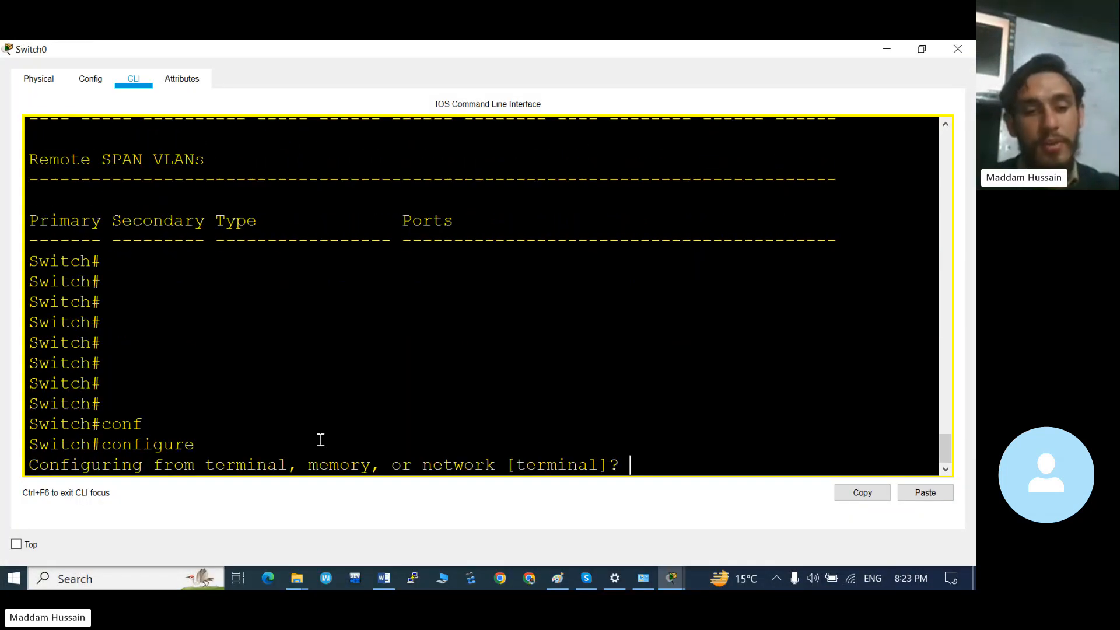
key(Return)
key(Return)
key(Return)
- Enter interface configuration mode for Switch0's gigabitEthernet 0/1, the uplink to Router0
text(int)
key(Tab)
text(gi)
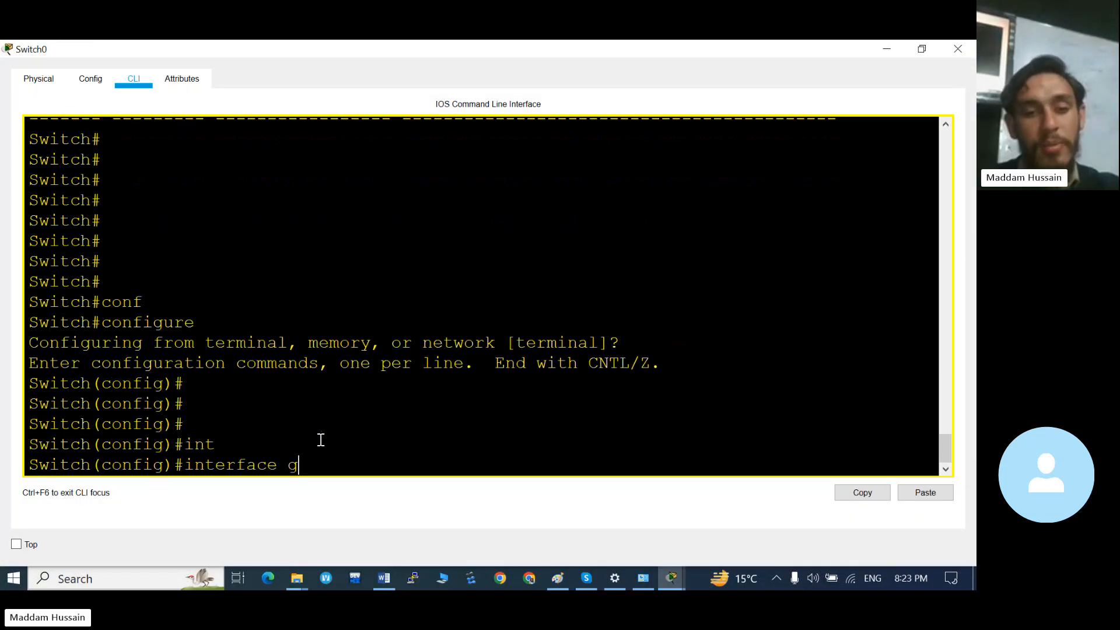
key(Tab)
text(0/1)
key(Return)
key(Return)
key(Return)
key(Return)
key(Return)
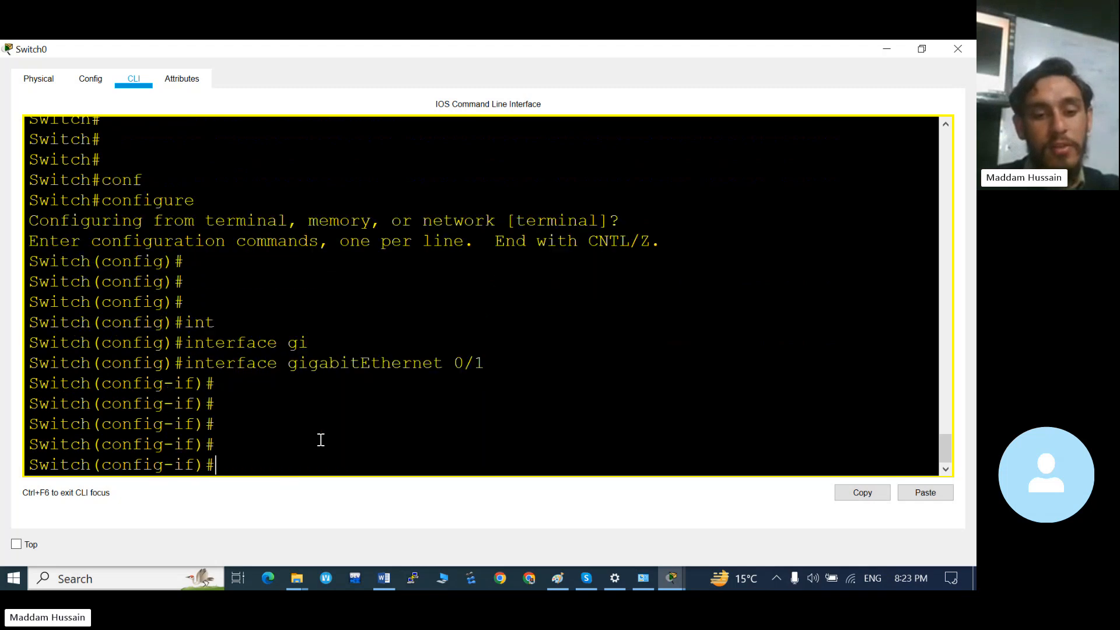
- Set the switchport mode on Switch0's gigabitEthernet 0/1 interface
text(sw)
key(Tab)
text(m)
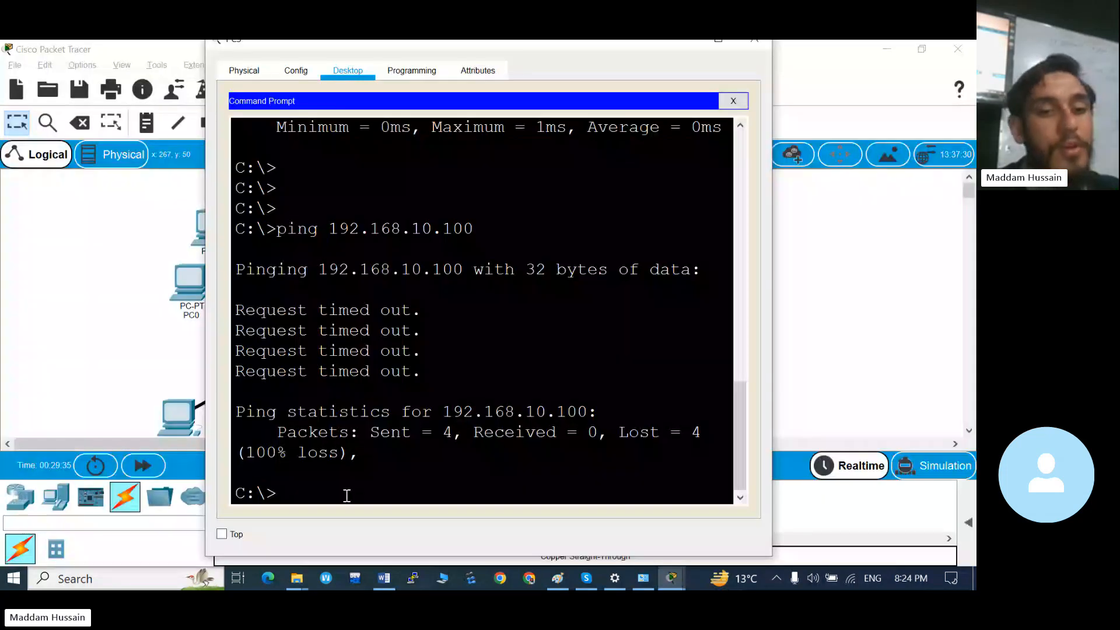
- Repeat the ping to the VLAN 10 gateway 192.168.10.100 from PC3's command prompt
key(Return)
key(Return)
key(Up)
key(Return)
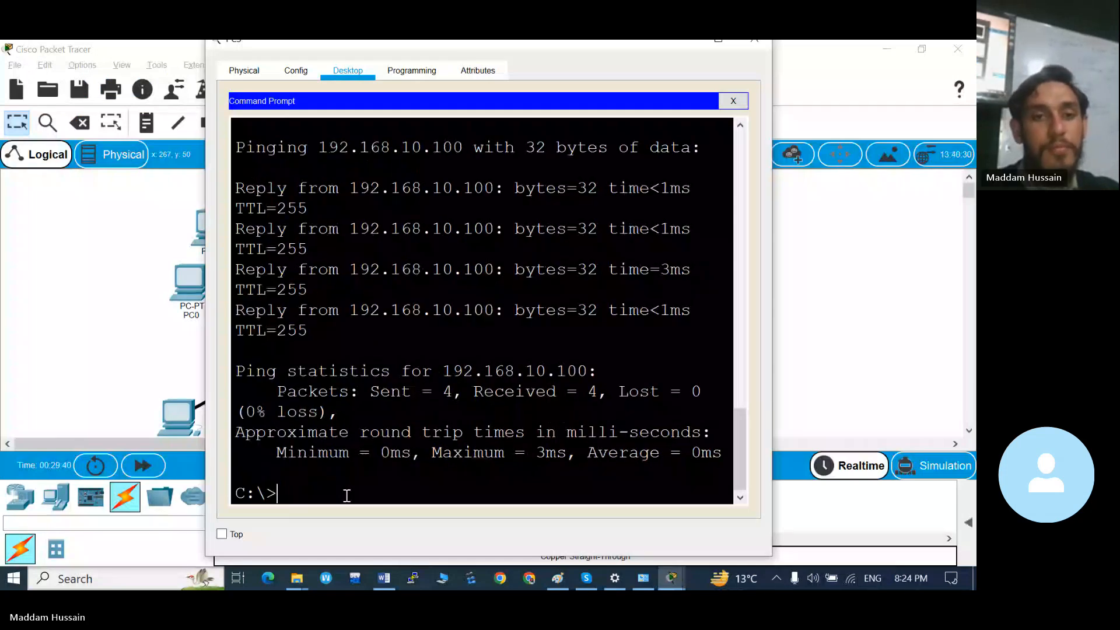
- Switch to PC5, replace its IP configuration view with the command prompt and ping the VLAN 20 gateway 192.168.20.100
key(alt+Tab)
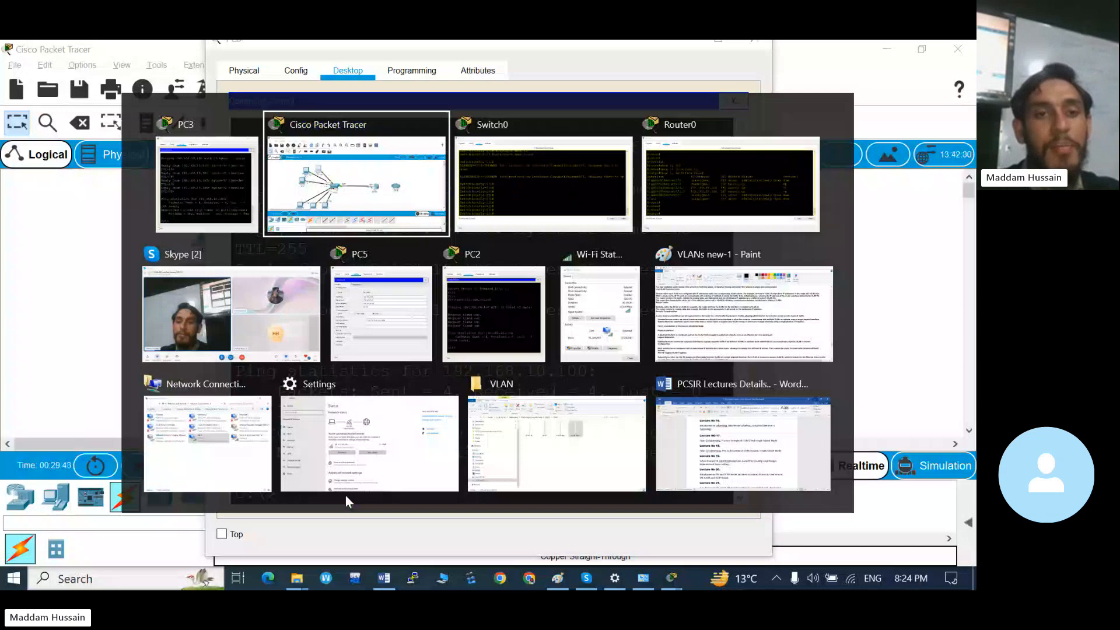
click(402, 315)
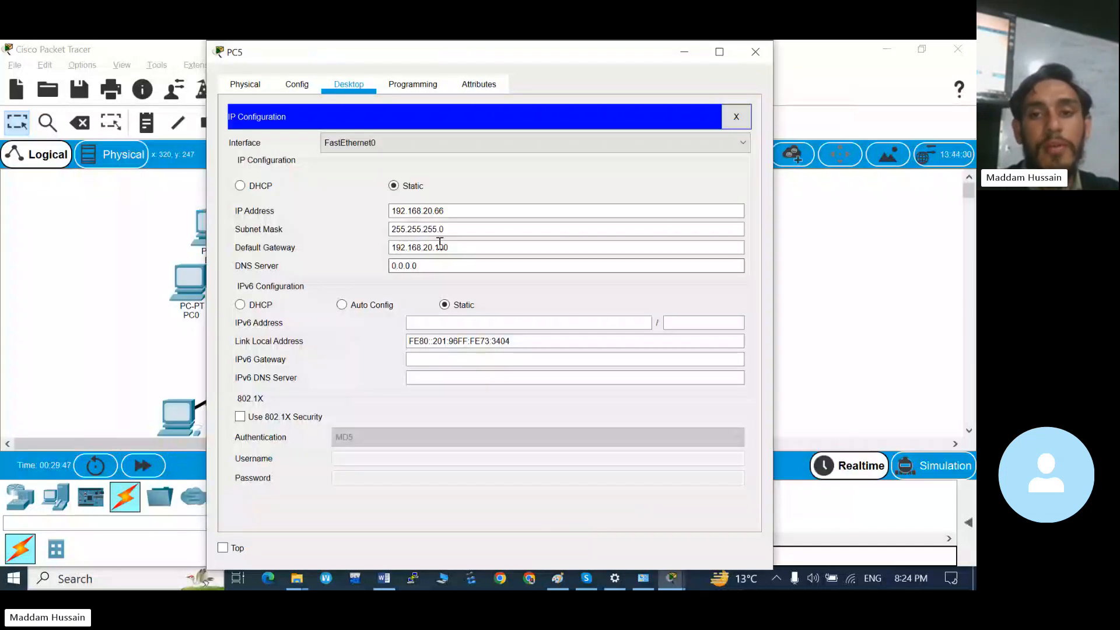
click(739, 120)
click(658, 181)
key(Return)
key(Return)
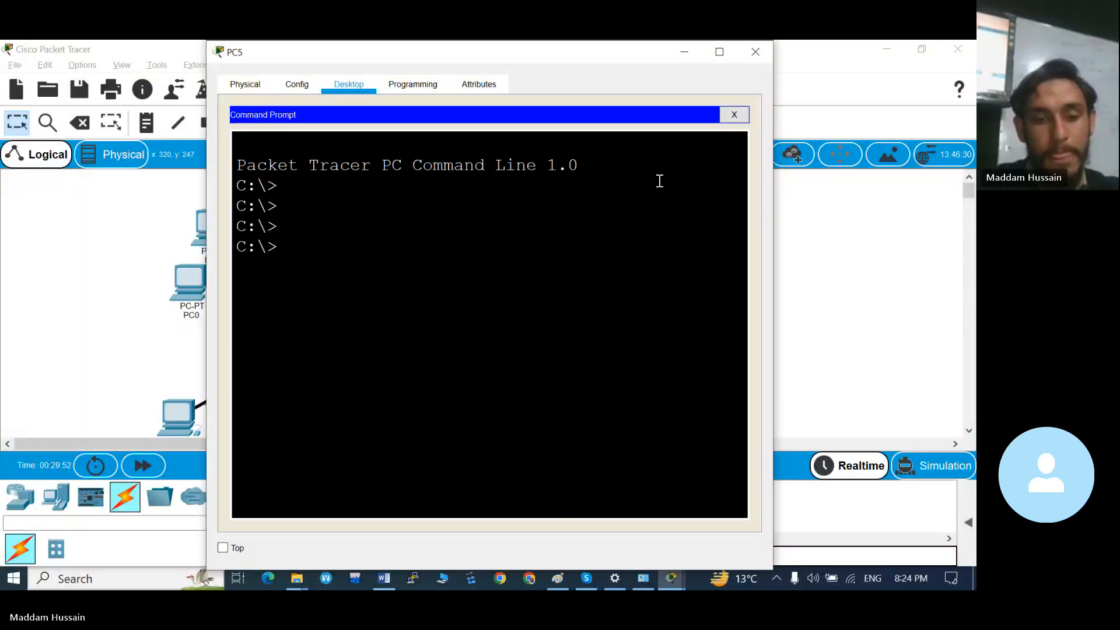
text(ping 192.168)
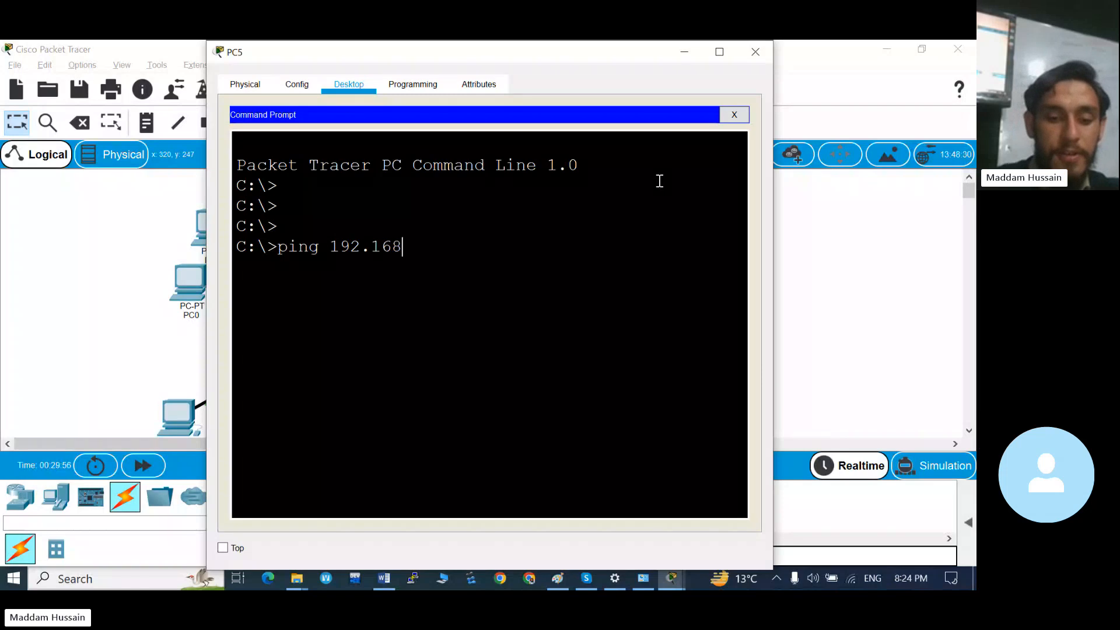
text(.20.100)
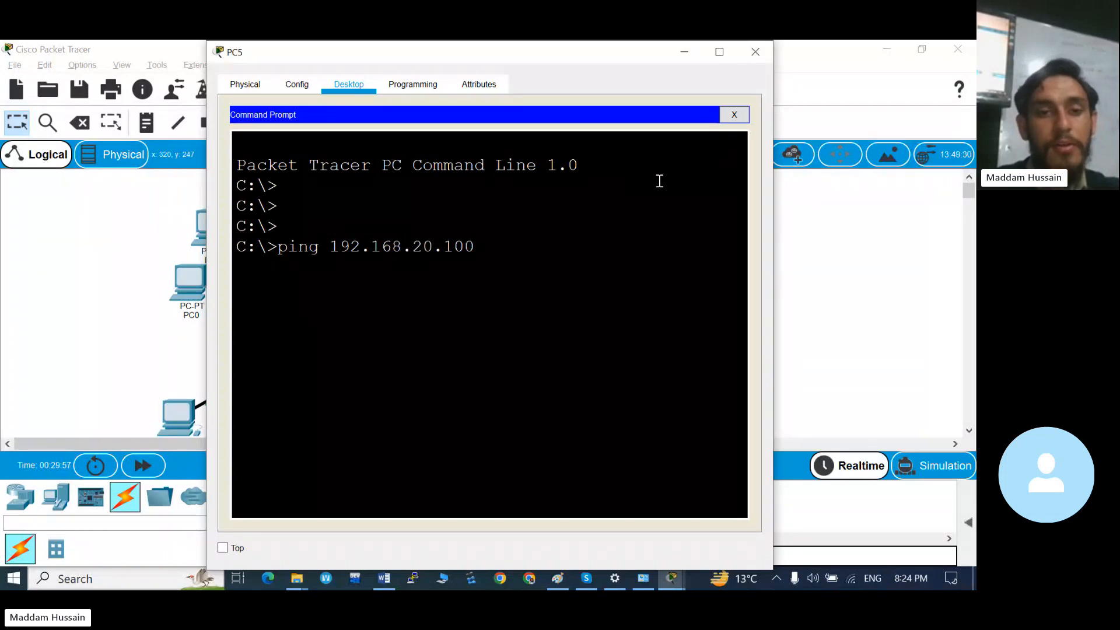
key(Return)
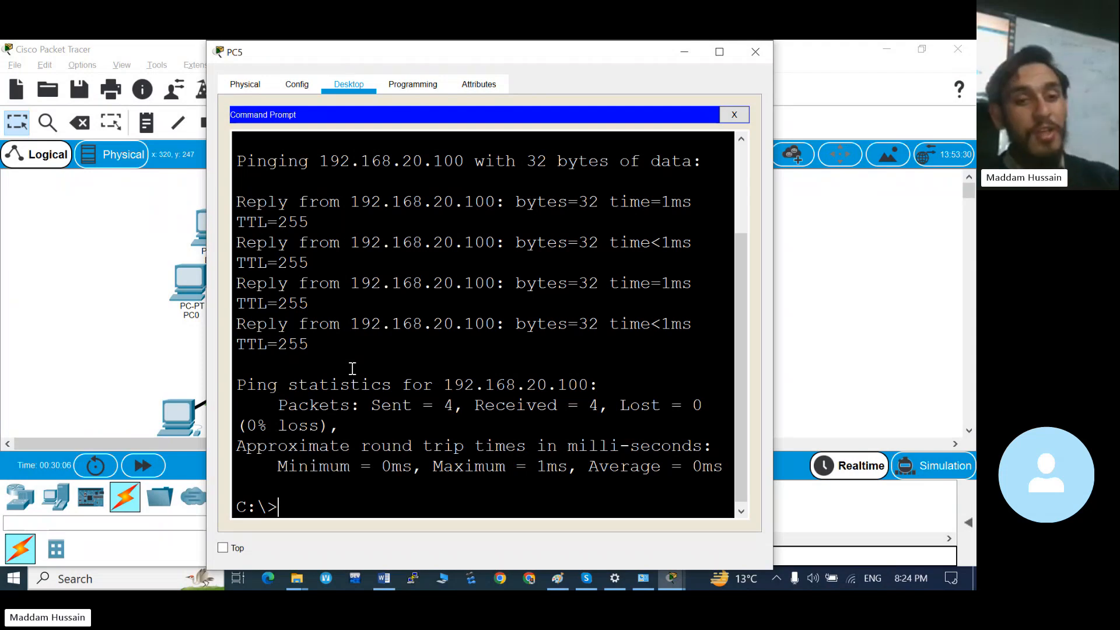
key(Escape)
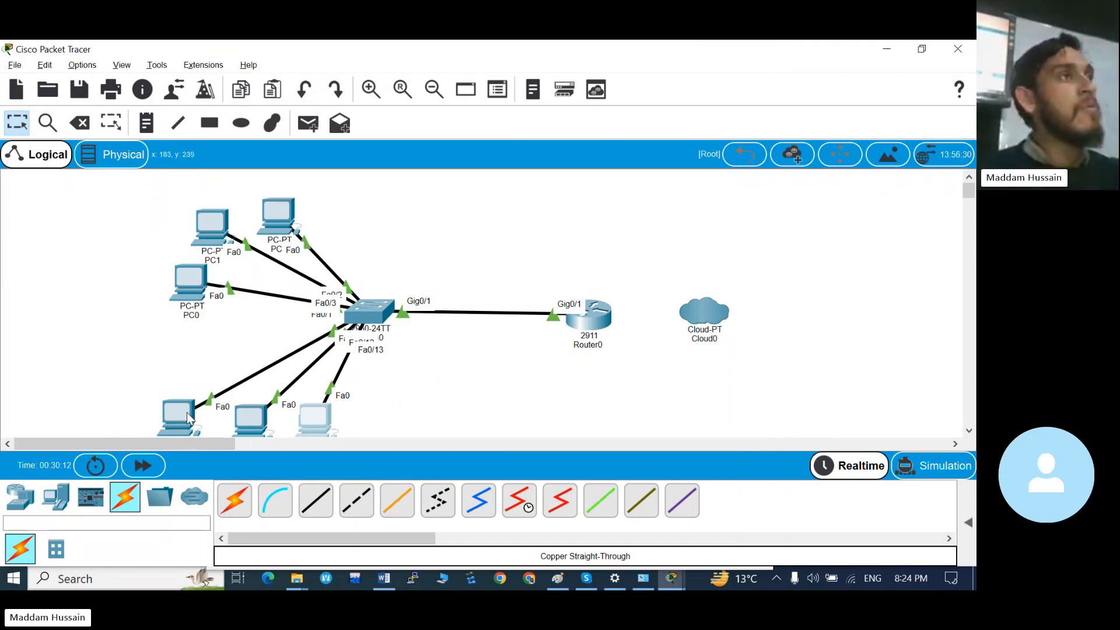
- Return to PC3's command prompt, ping PC5 in VLAN 20 at 192.168.20.66, and minimize the PC3 window
mouse_move(198, 421)
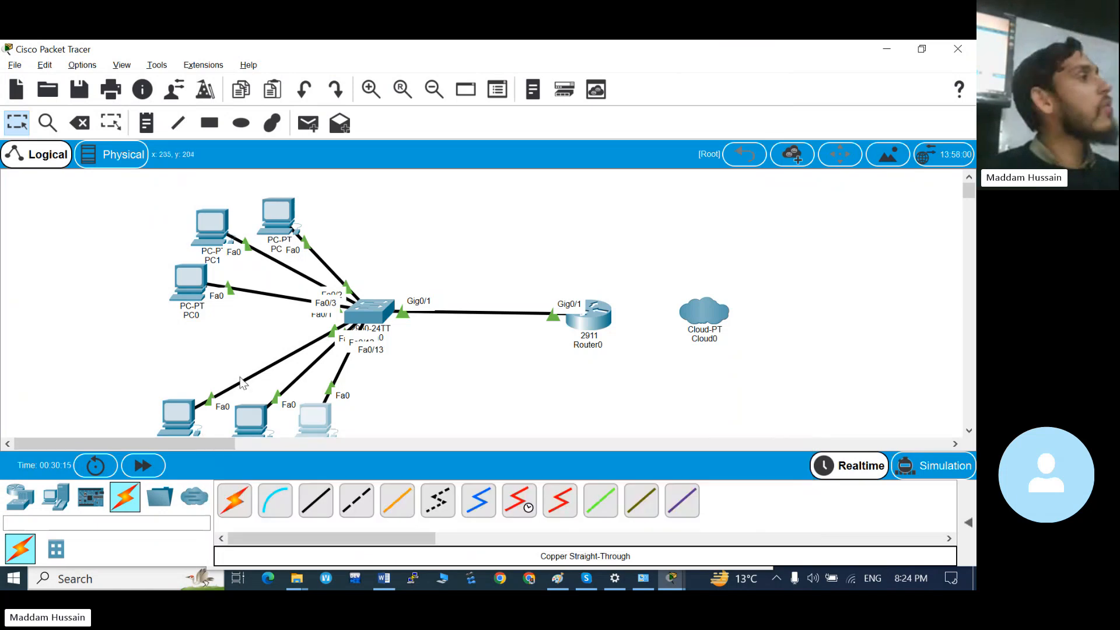
click(283, 220)
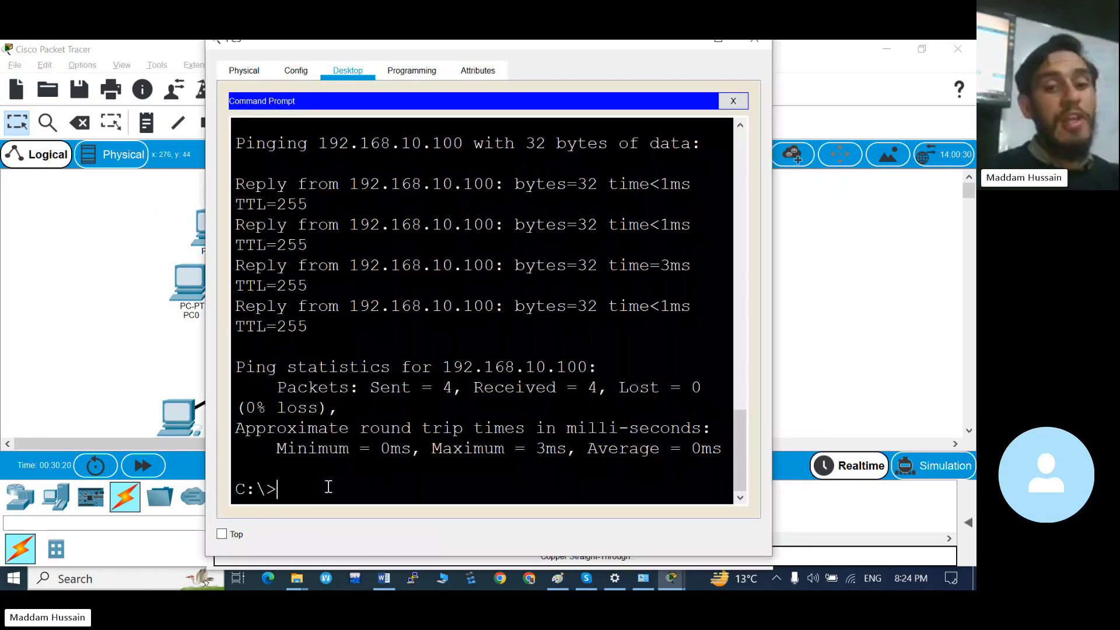
key(Return)
key(Return)
text(p)
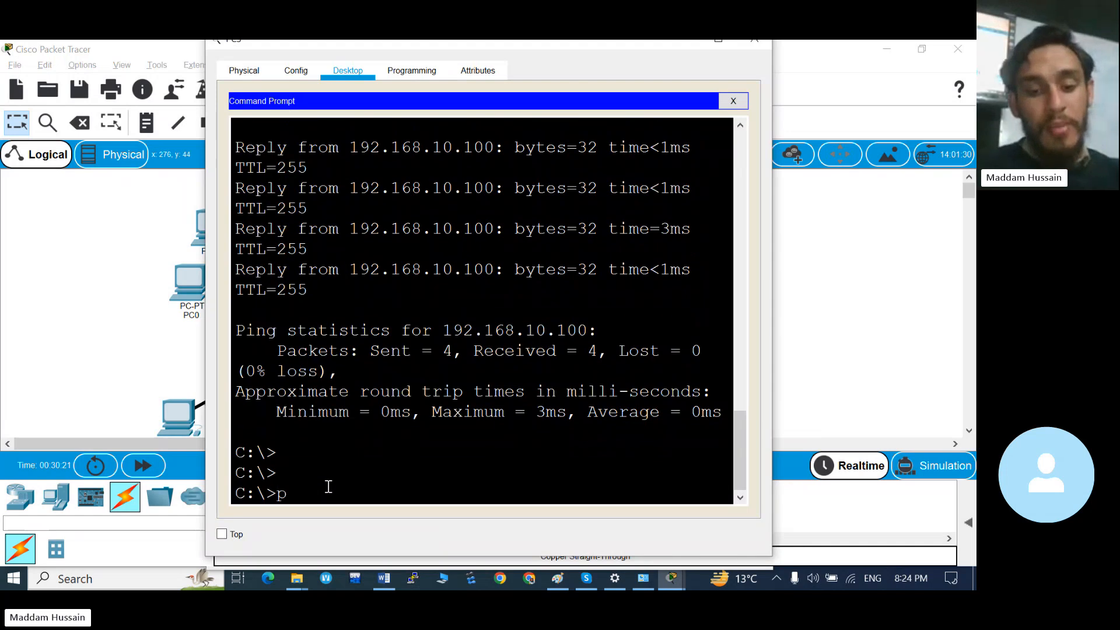
text(ing 192.1)
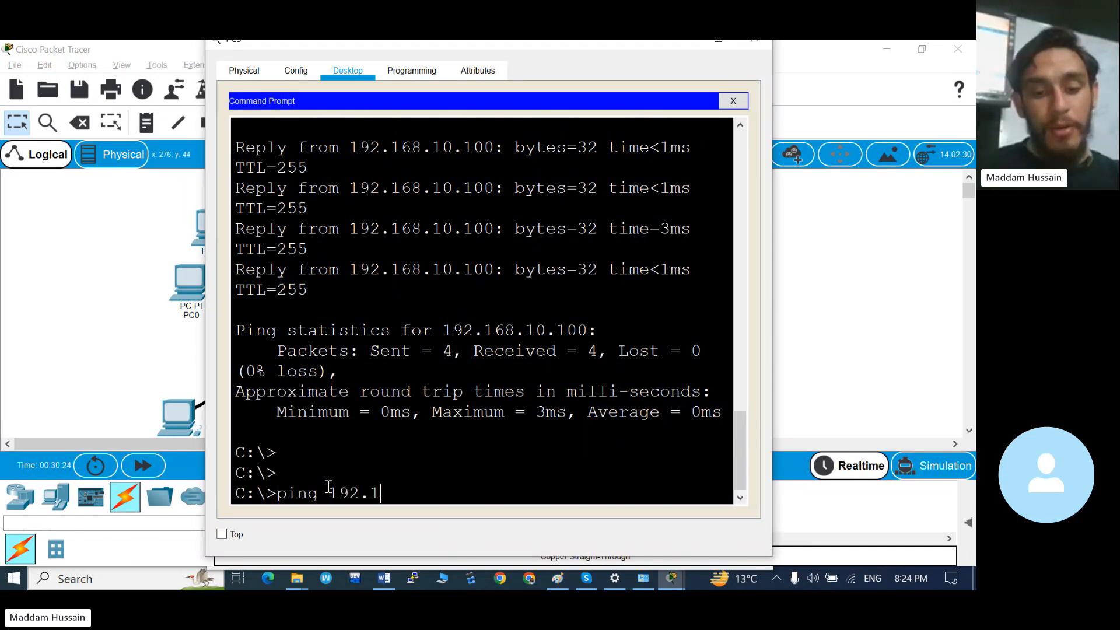
text(68.)
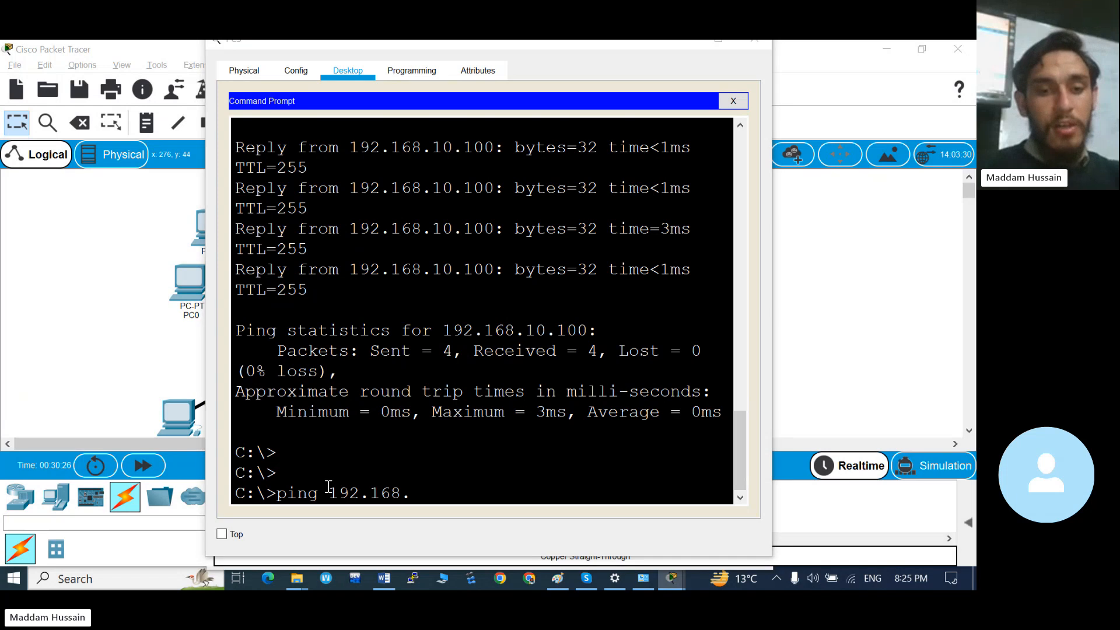
key(alt+Tab)
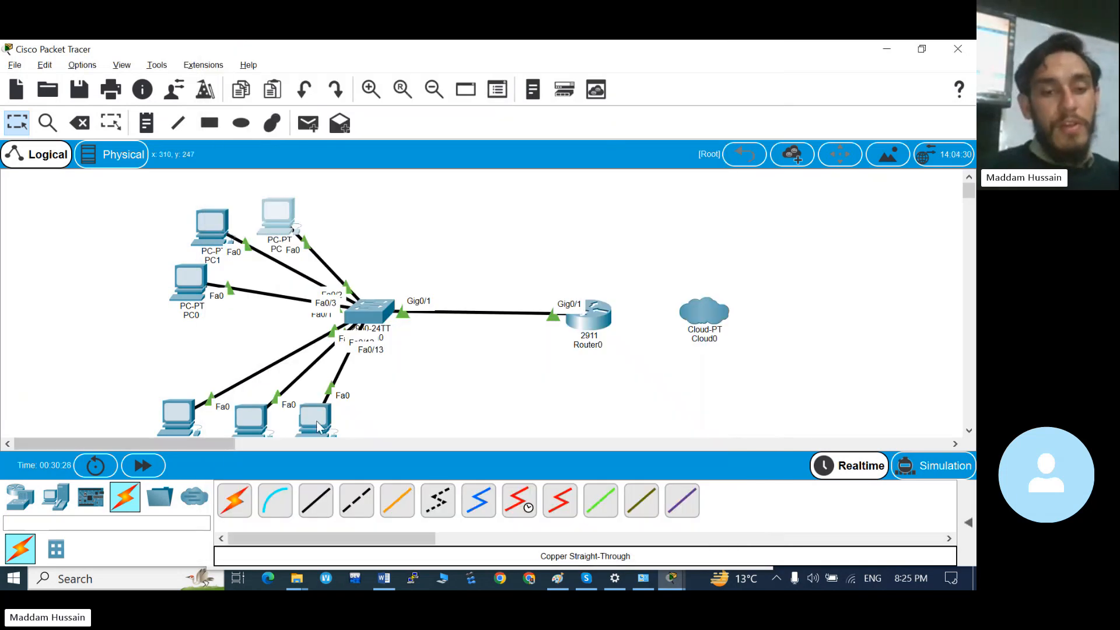
mouse_move(317, 426)
key(alt+Tab)
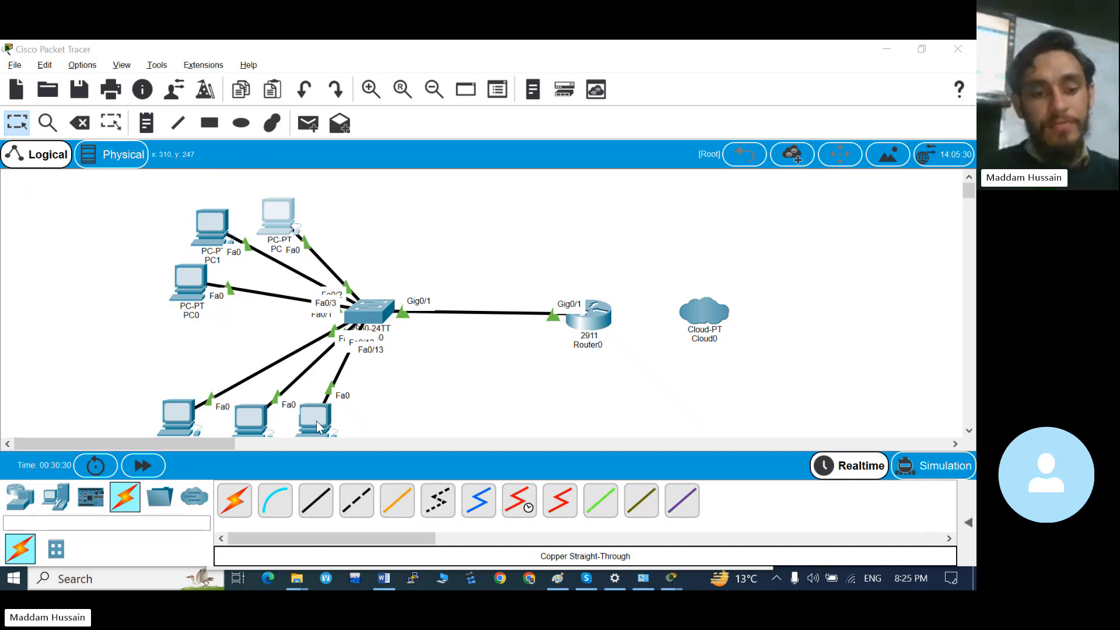
key(alt+Tab)
text(20.)
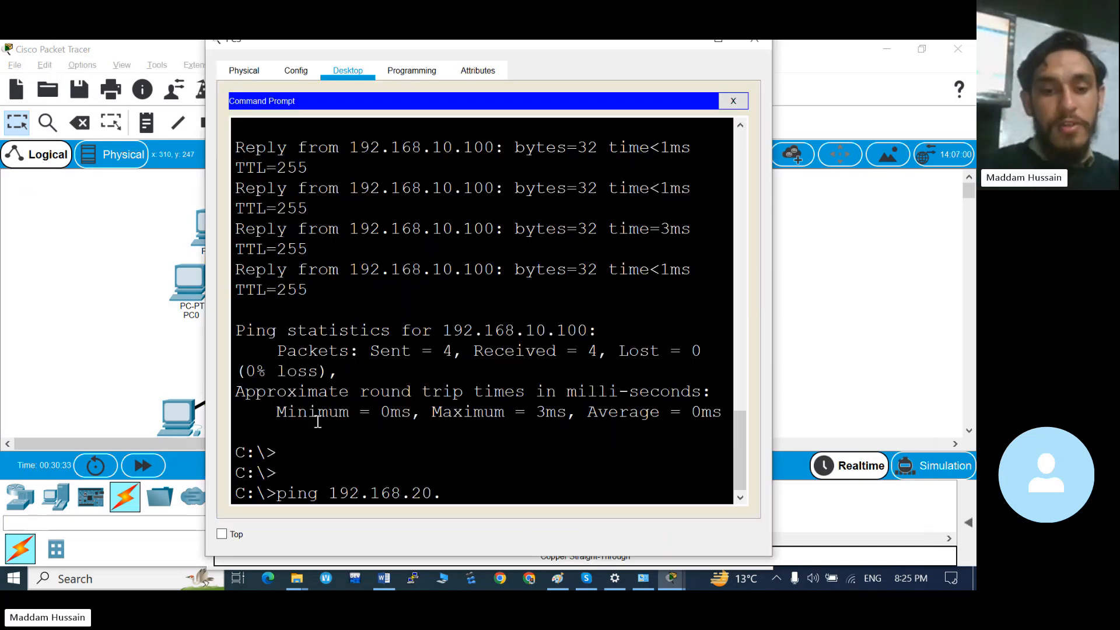
text(66)
key(Return)
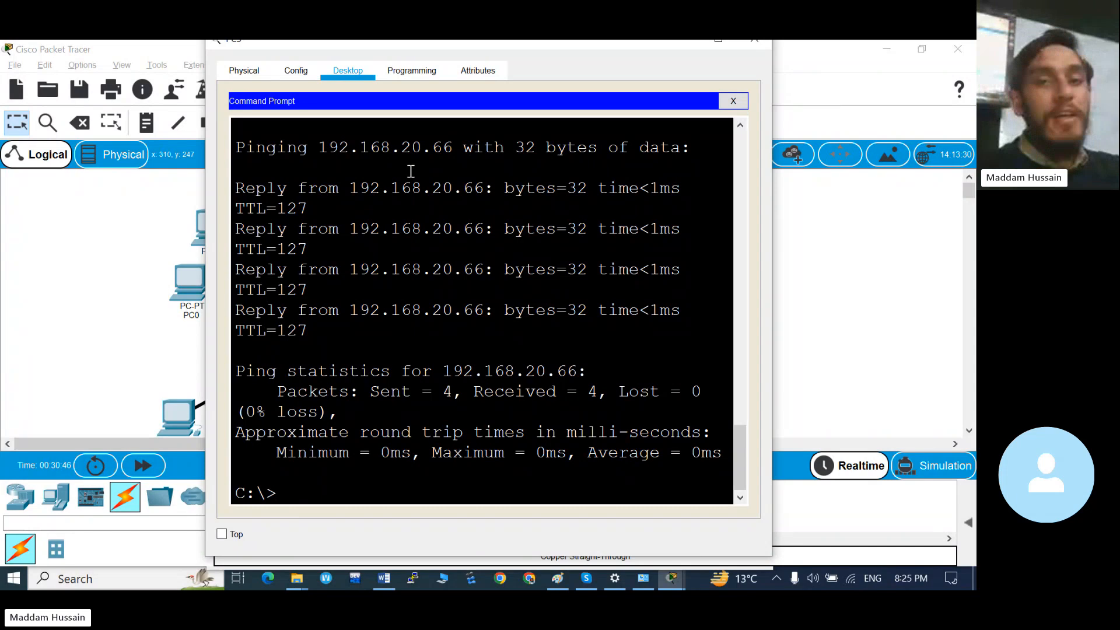
drag(641, 43, 642, 57)
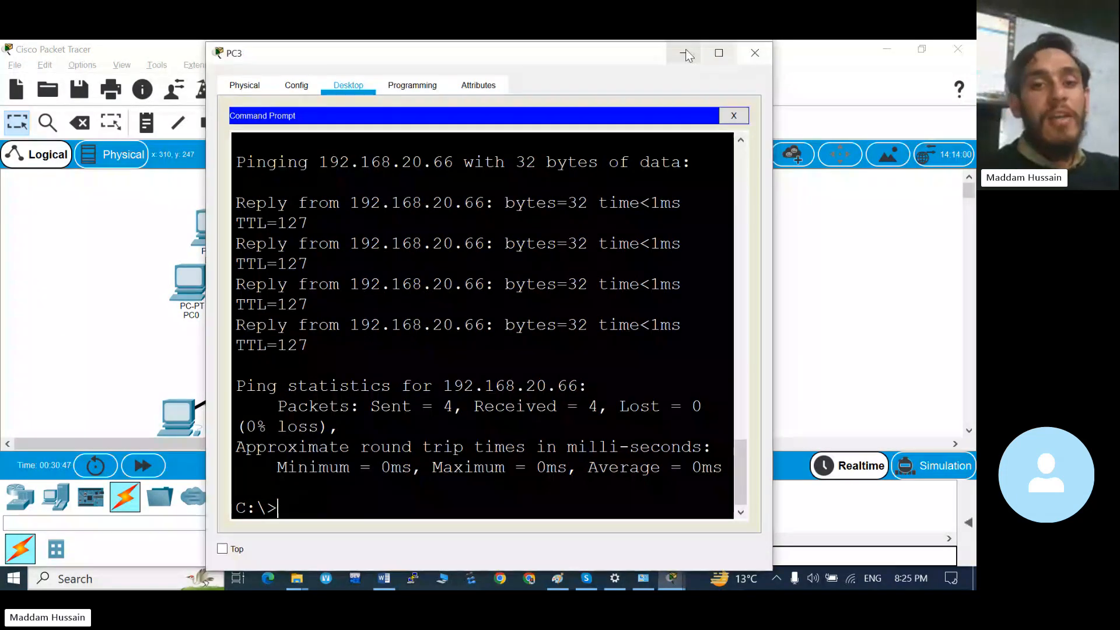
click(687, 53)
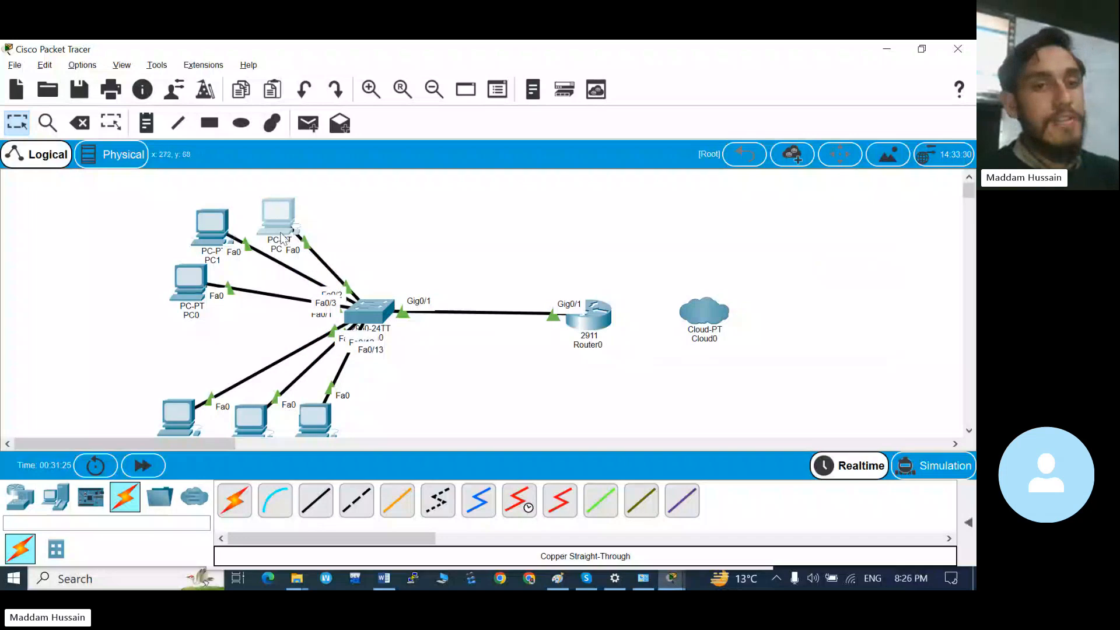
- Add a simple PDU with PC3 as the source and PC5 as the destination
click(309, 123)
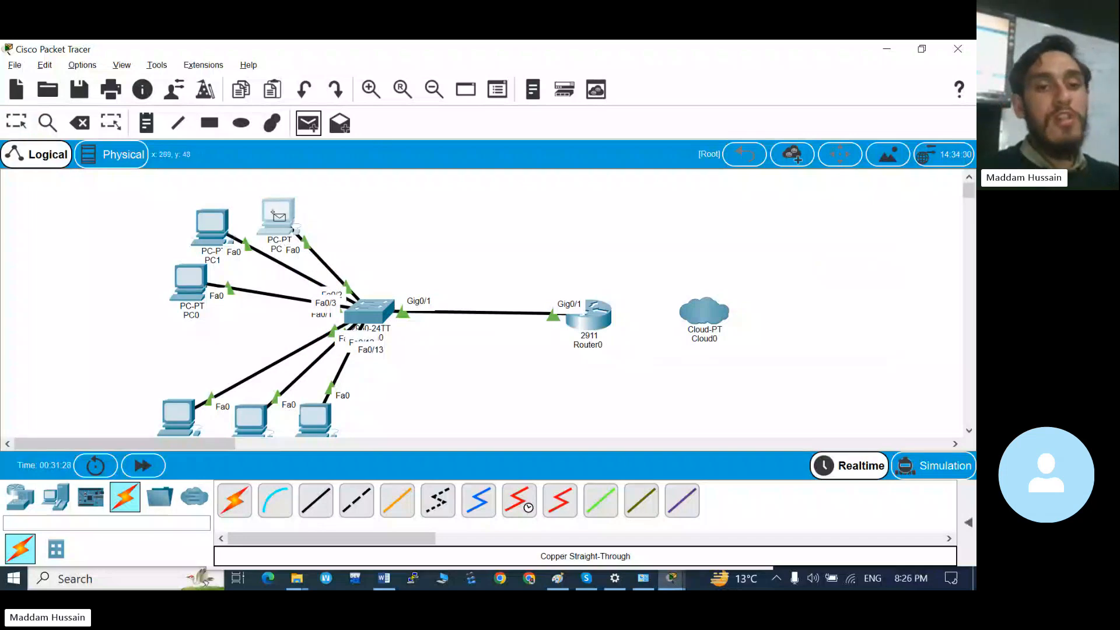
click(292, 214)
click(327, 430)
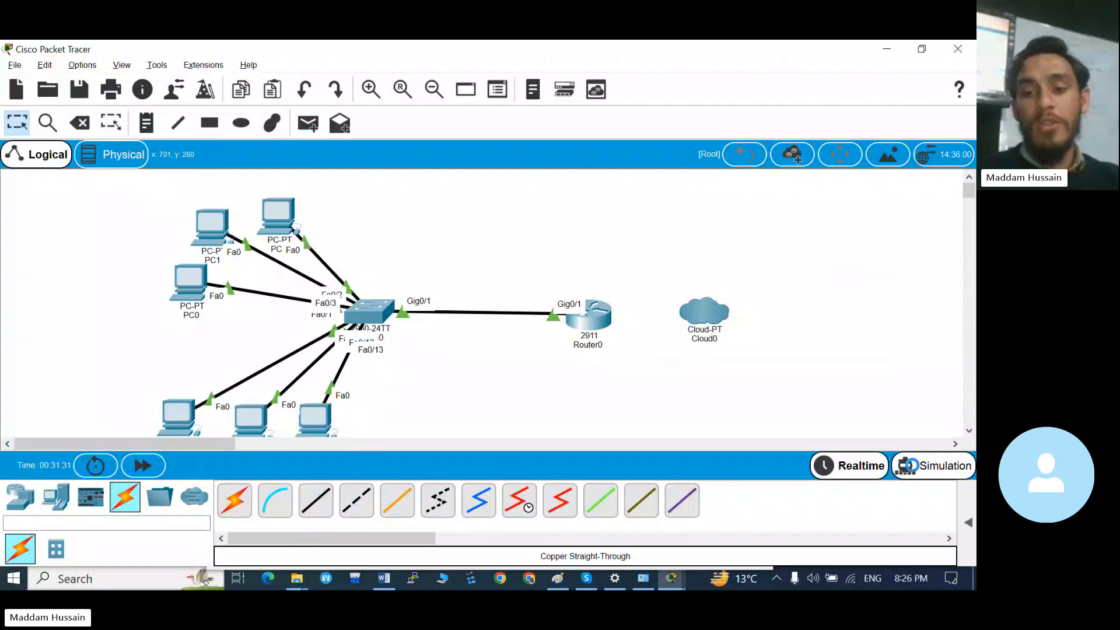
- Switch to simulation mode and advance the ICMP packet hop by hop from PC3 through Switch0 and Router0 to PC5
click(908, 465)
click(321, 465)
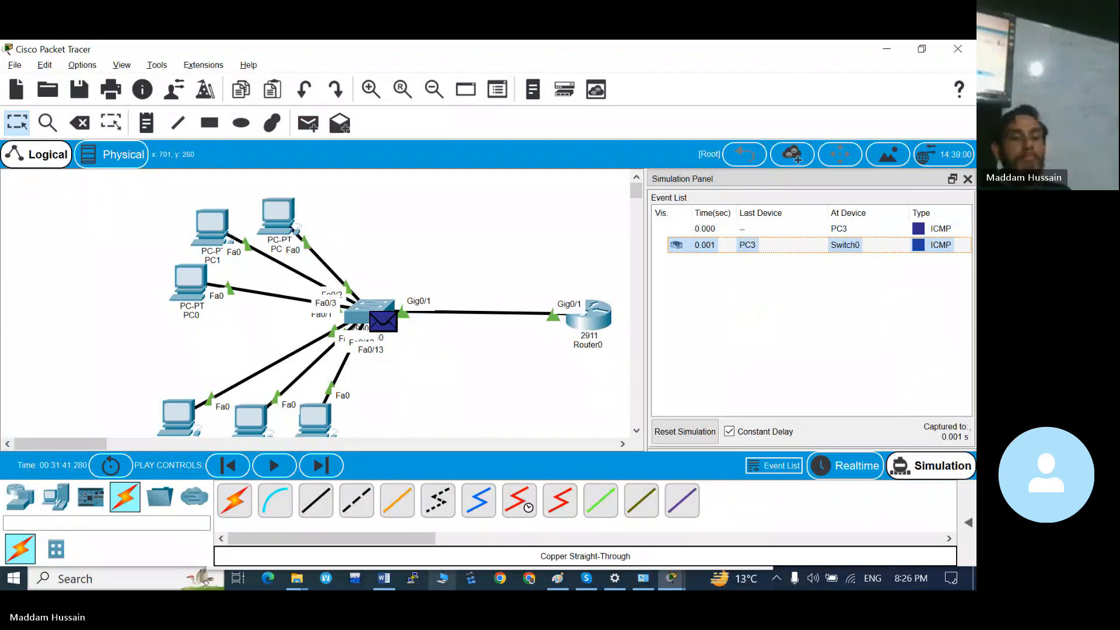
click(322, 465)
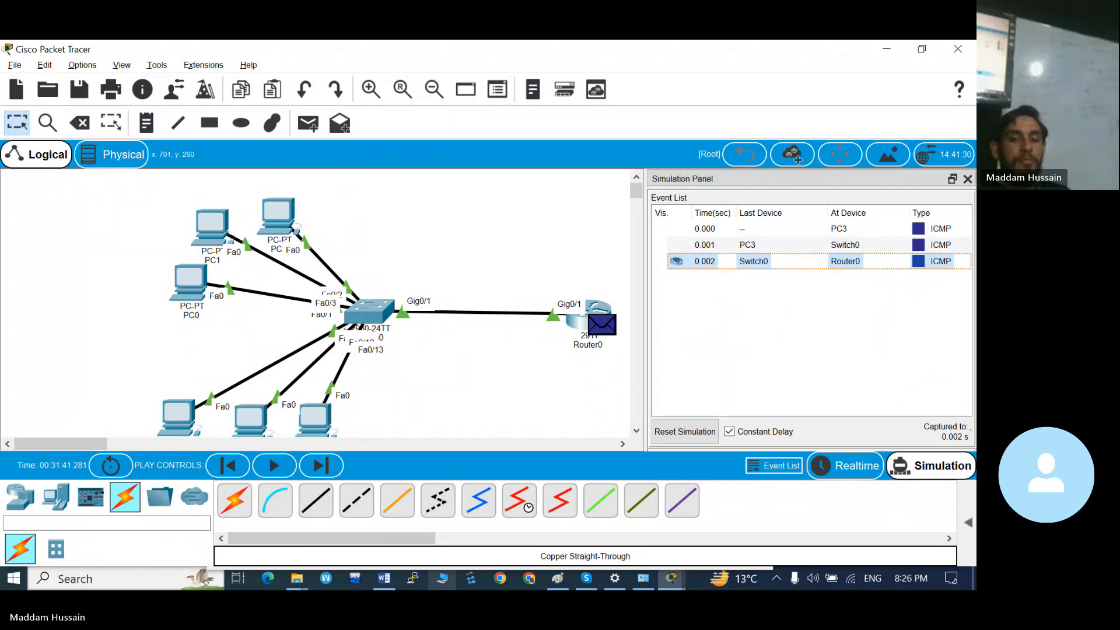
key(alt+c)
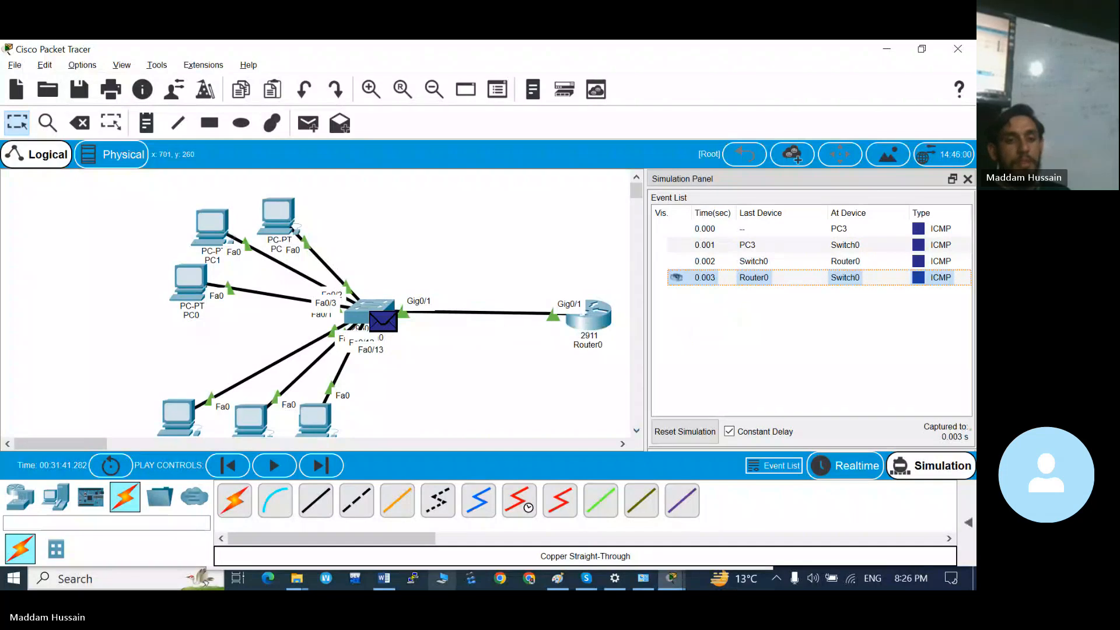
key(alt+c)
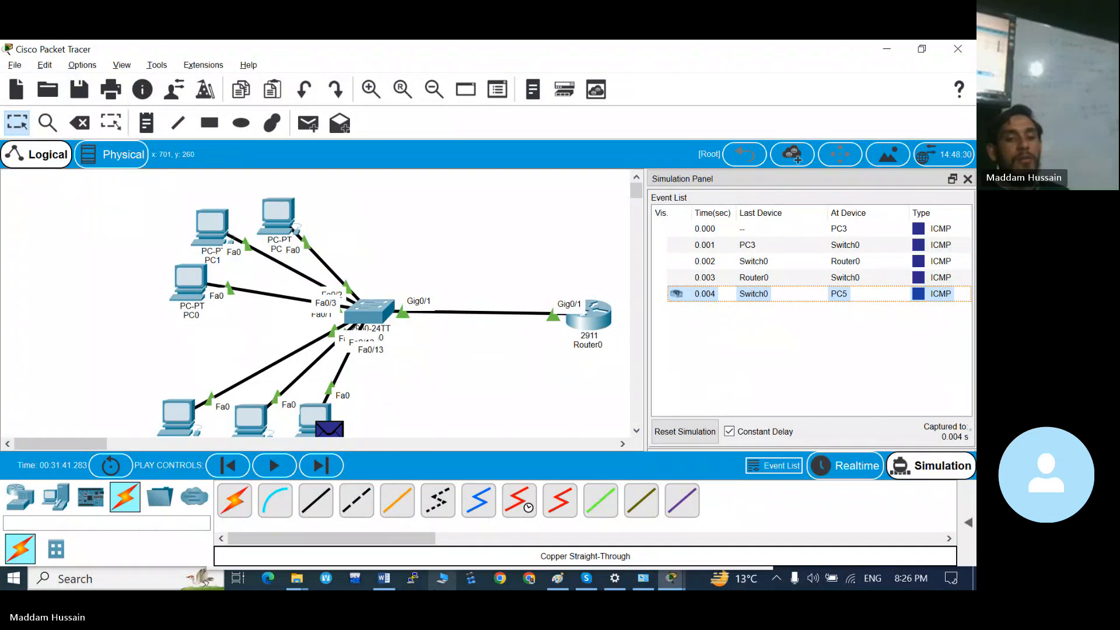
- Advance the simulation hop by hop to follow the ICMP reply from PC5 through Router0 back to PC3
key(alt+c)
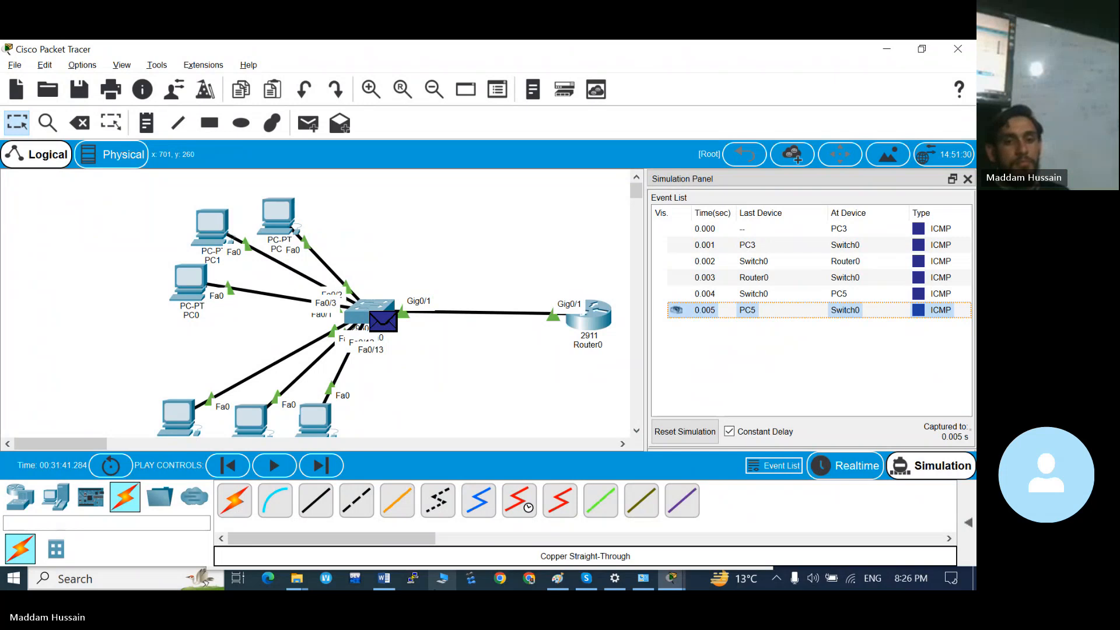
key(alt+c)
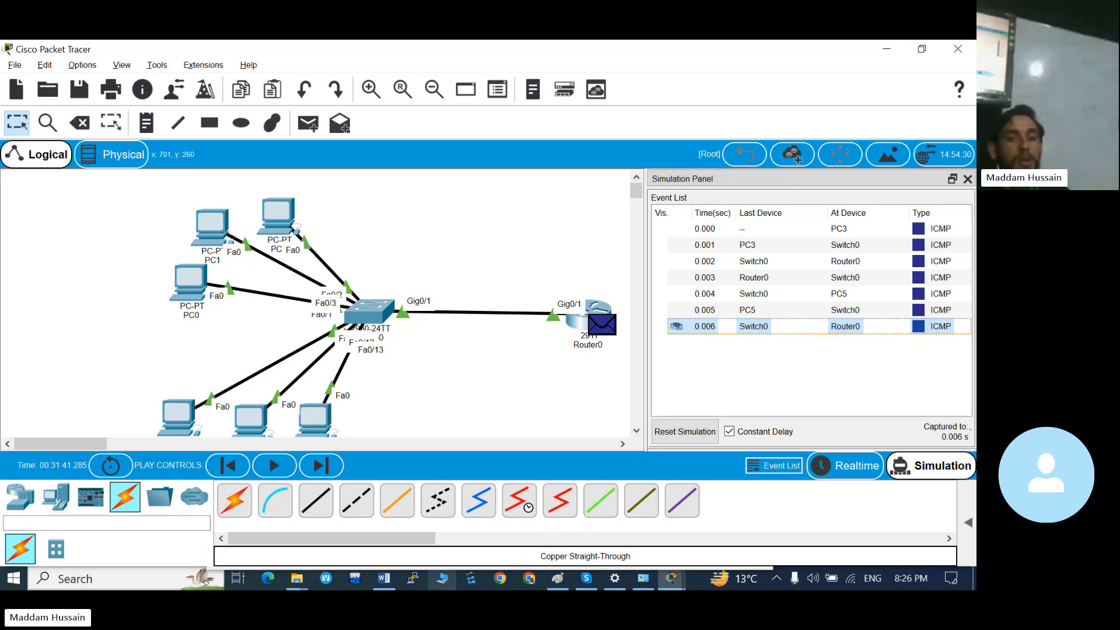
key(alt+c)
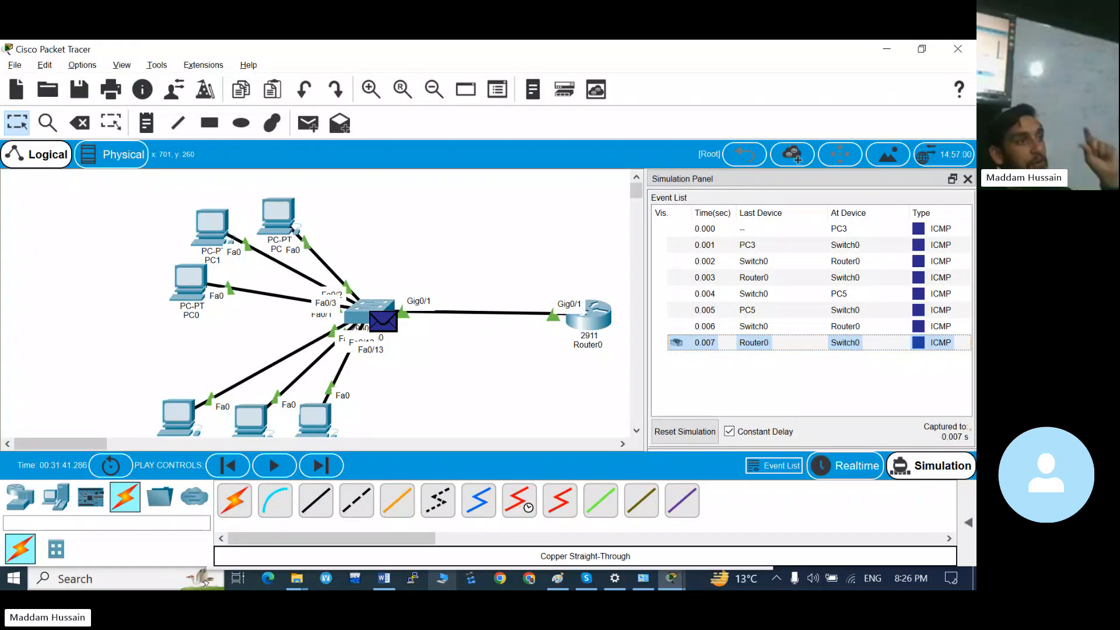
key(alt+c)
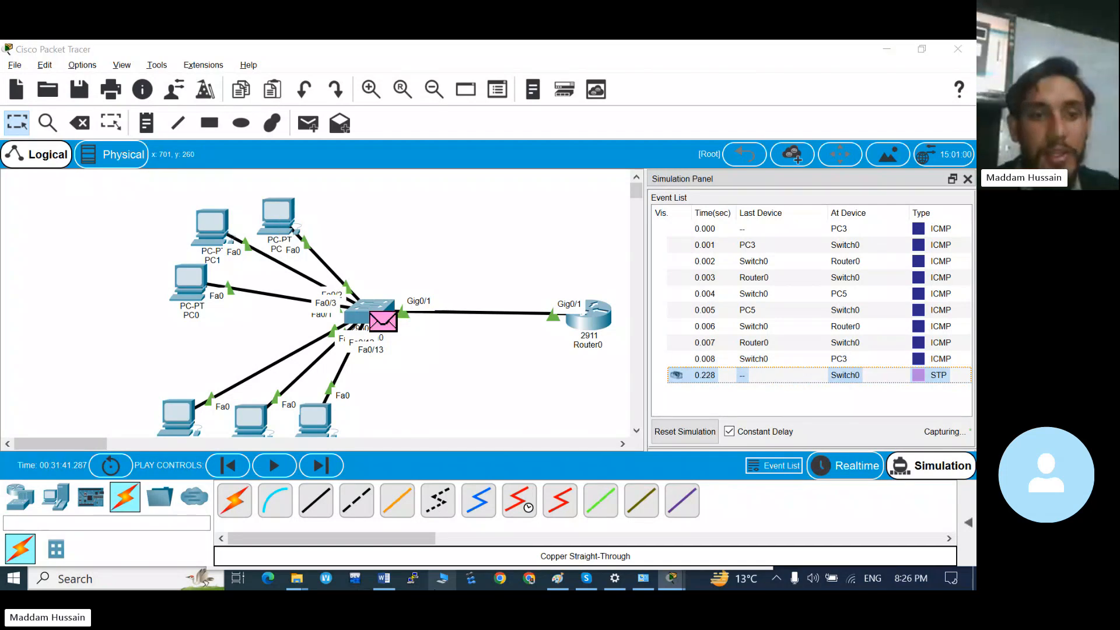
- Return to PC3's command prompt and review the ping replies from the gateway 192.168.10.100
key(alt+Tab)
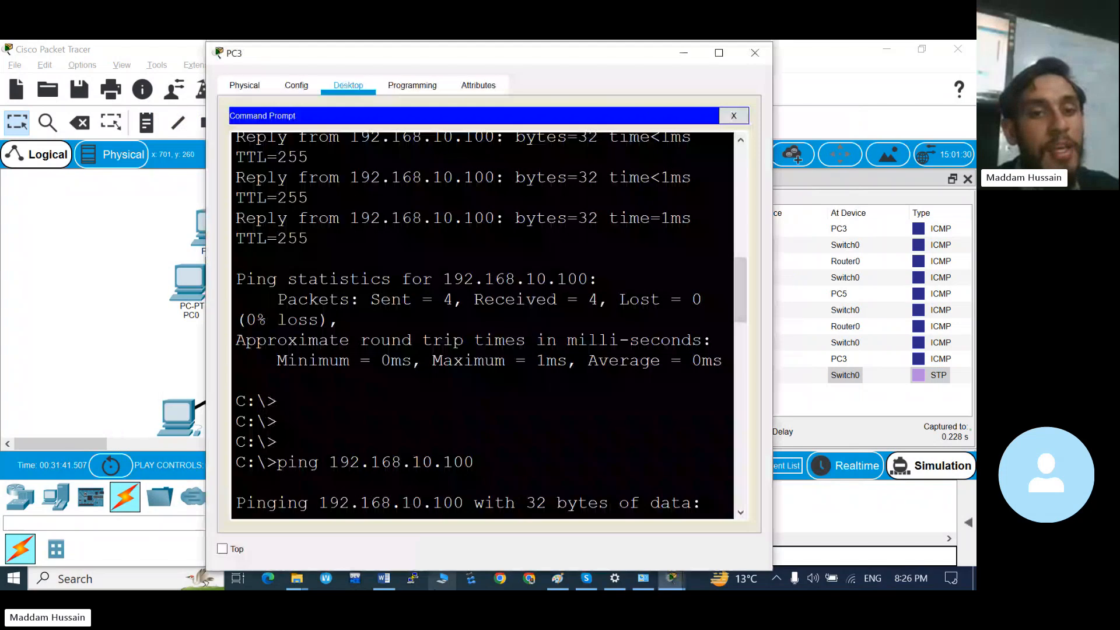
drag(236, 217, 330, 240)
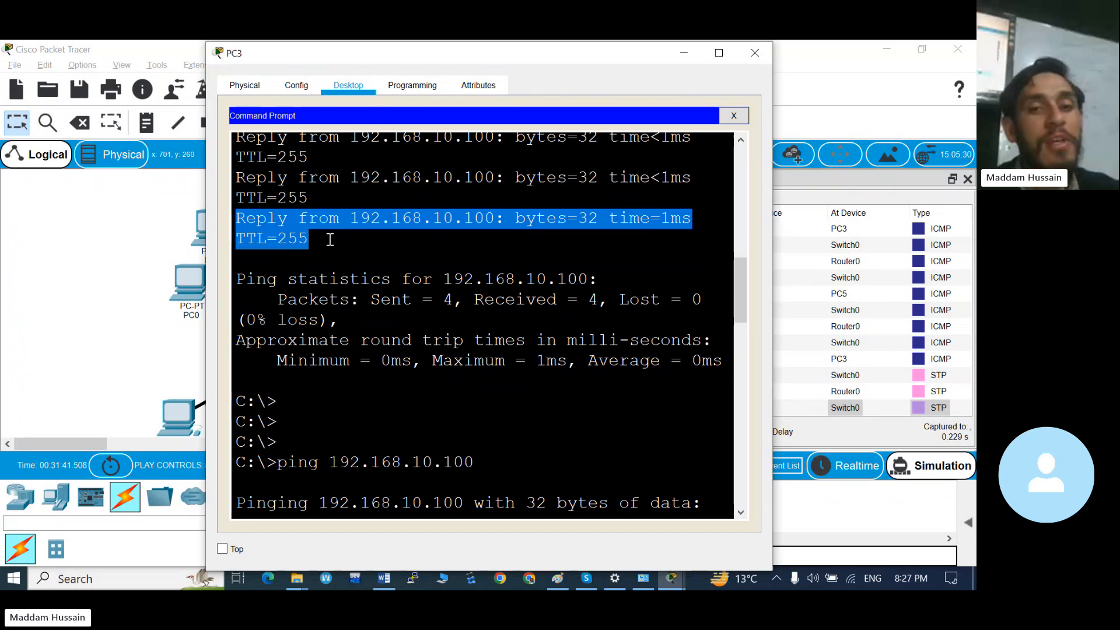
scroll(329, 239, up, 3)
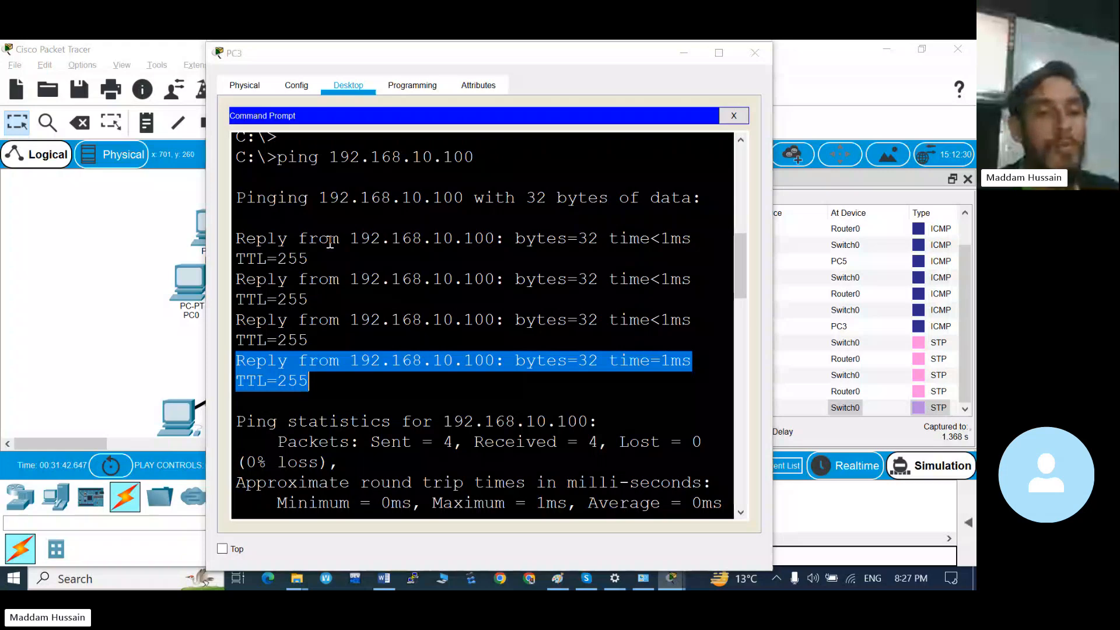
- Switch to the VLAN notes in Paint and review the sections on Dot1Q encapsulation, subinterfaces and inter-VLAN routing
key(alt+Tab)
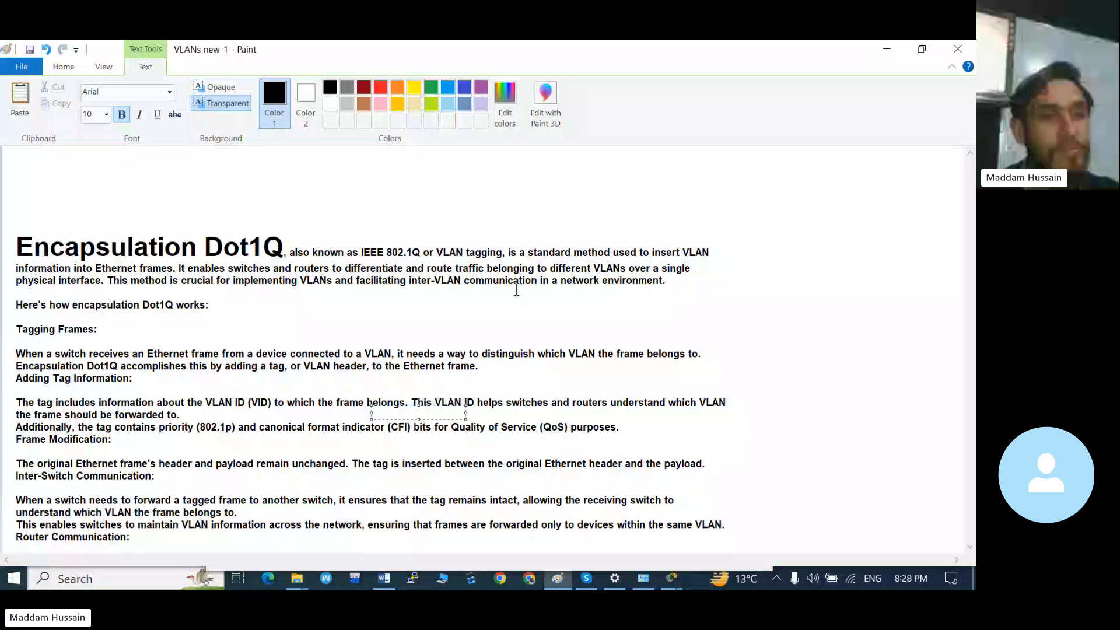
scroll(96, 235, down, 3)
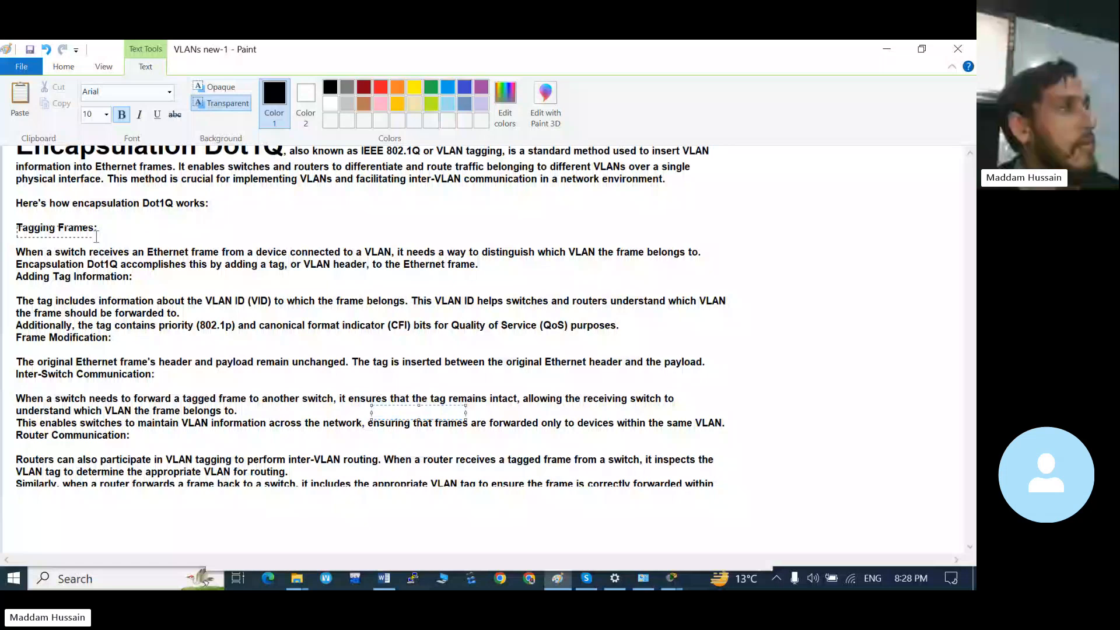
click(48, 241)
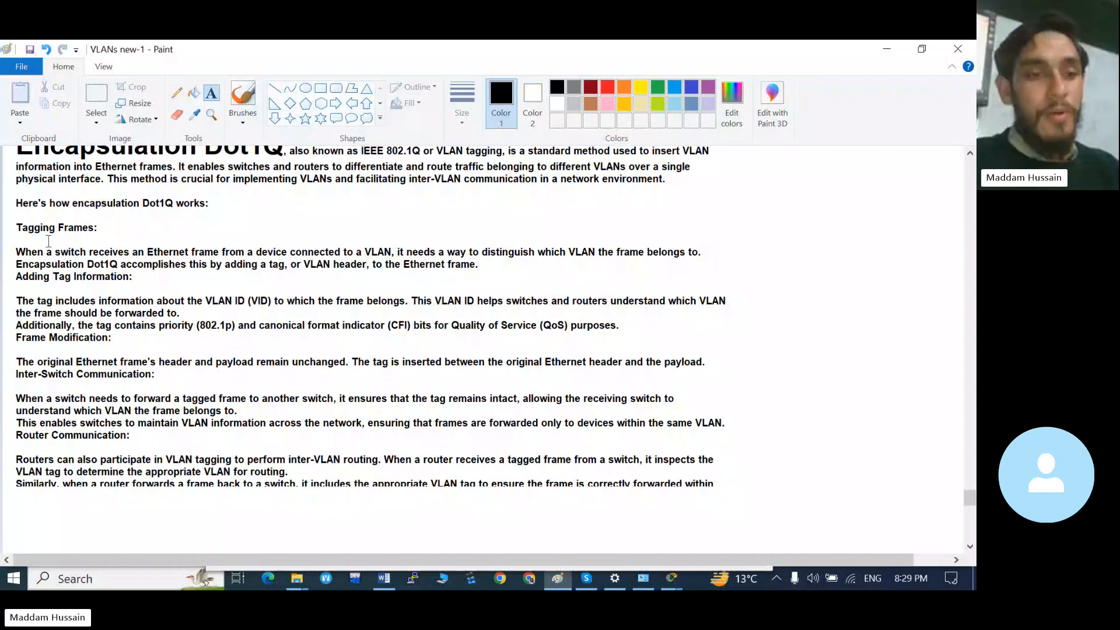
scroll(48, 241, up, 3)
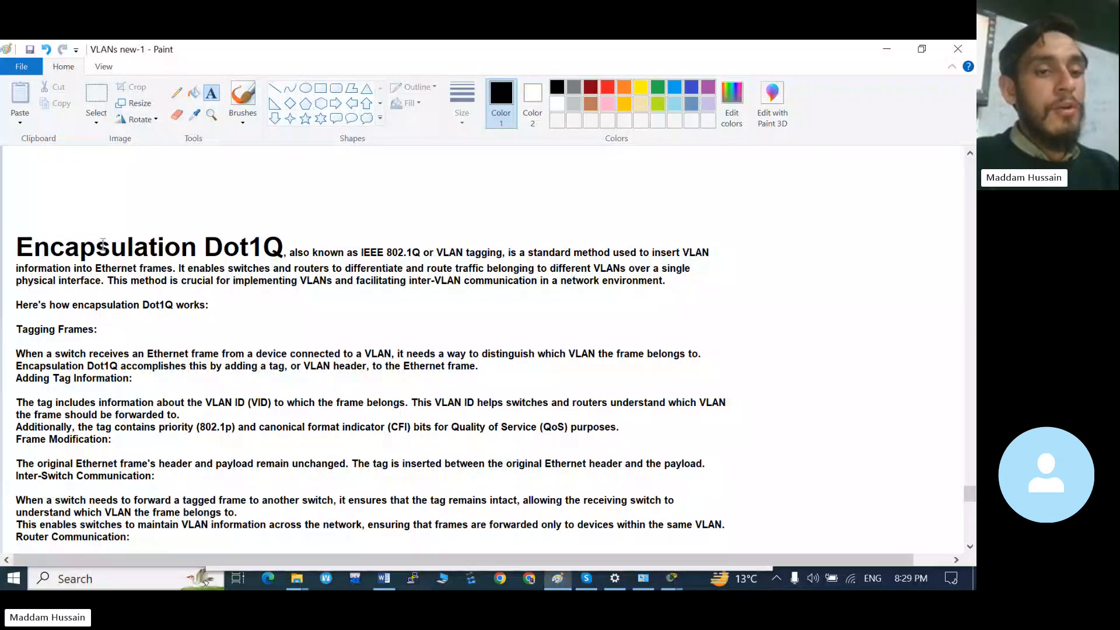
scroll(103, 244, up, 8)
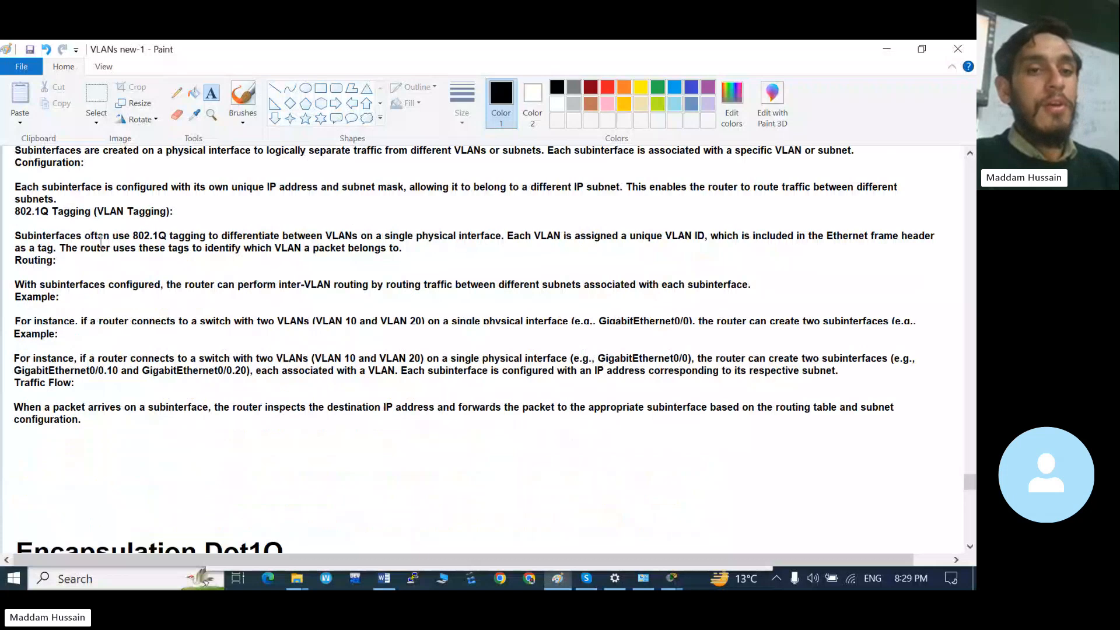
scroll(101, 242, up, 8)
scroll(101, 241, up, 3)
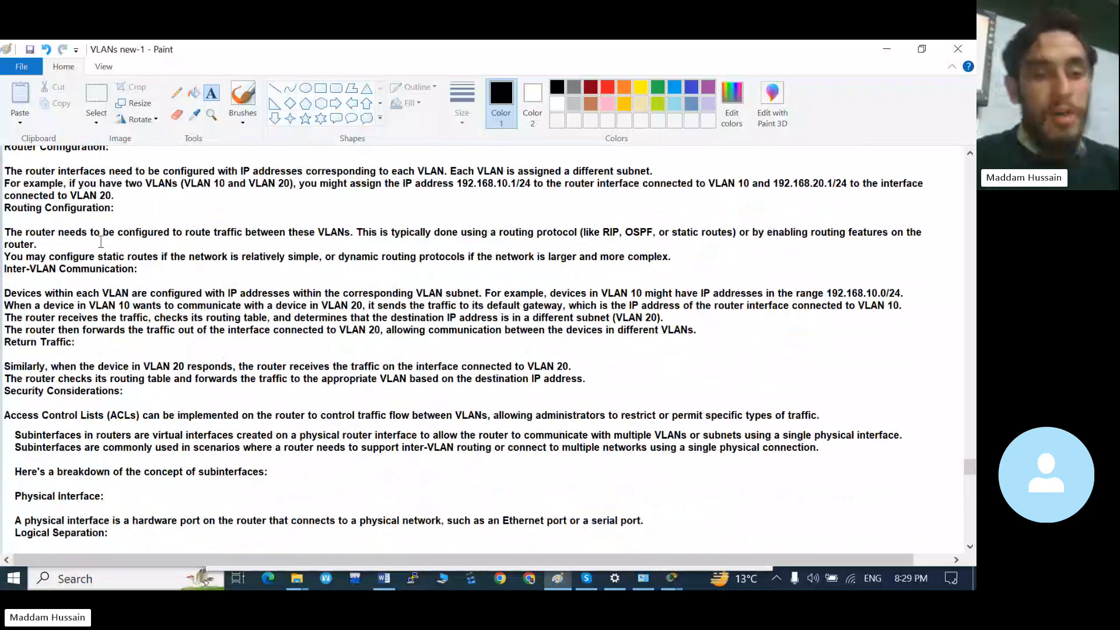
scroll(101, 241, up, 3)
- Switch back to the Packet Tracer topology and add three PCs above the link between Switch0 and Router0
key(alt+Tab)
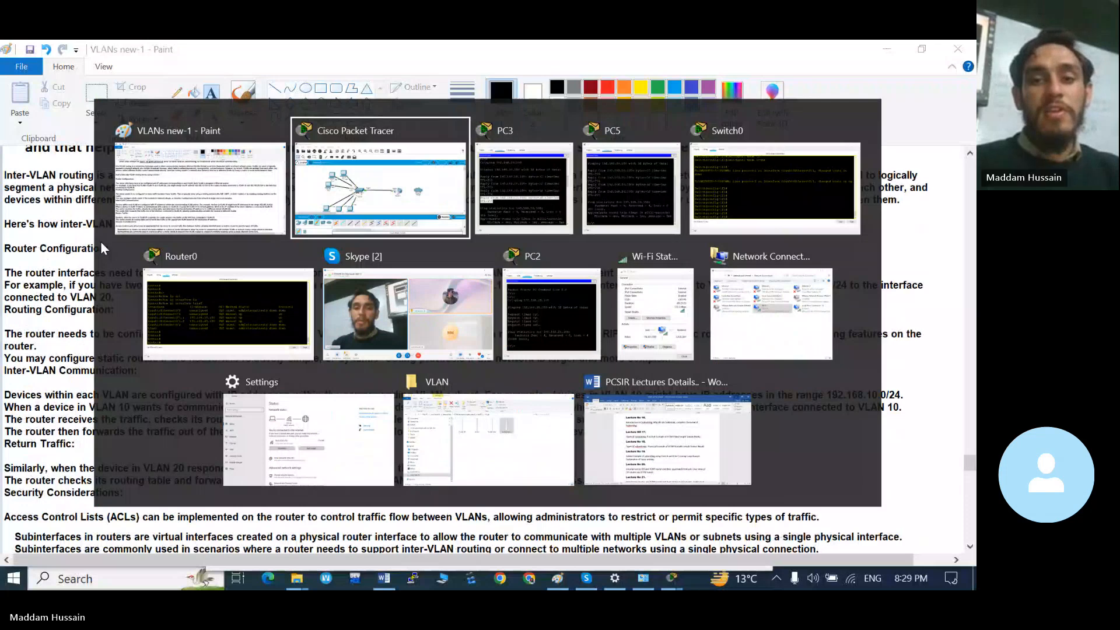
key(alt+Tab)
key(alt+Tab)
key(alt+Tab)
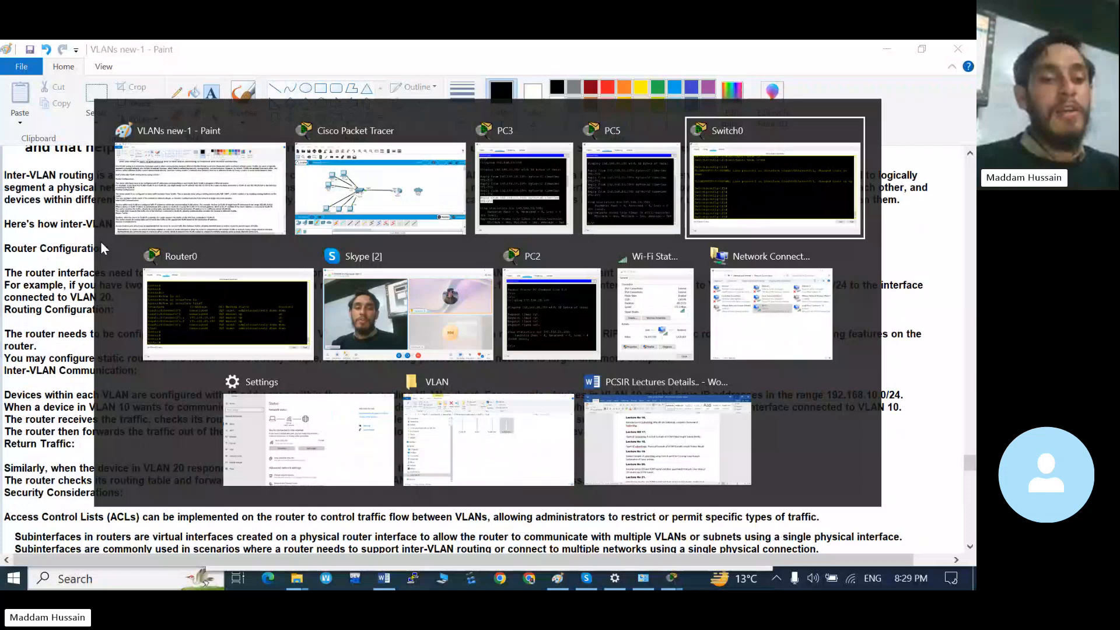
key(alt+Tab)
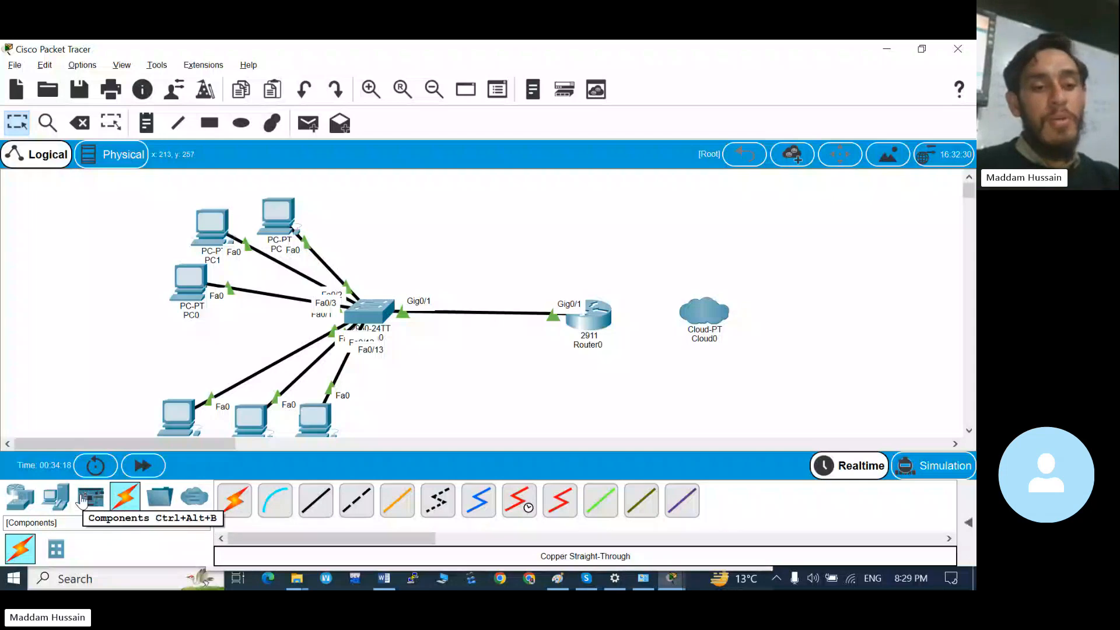
click(57, 501)
click(233, 500)
click(404, 213)
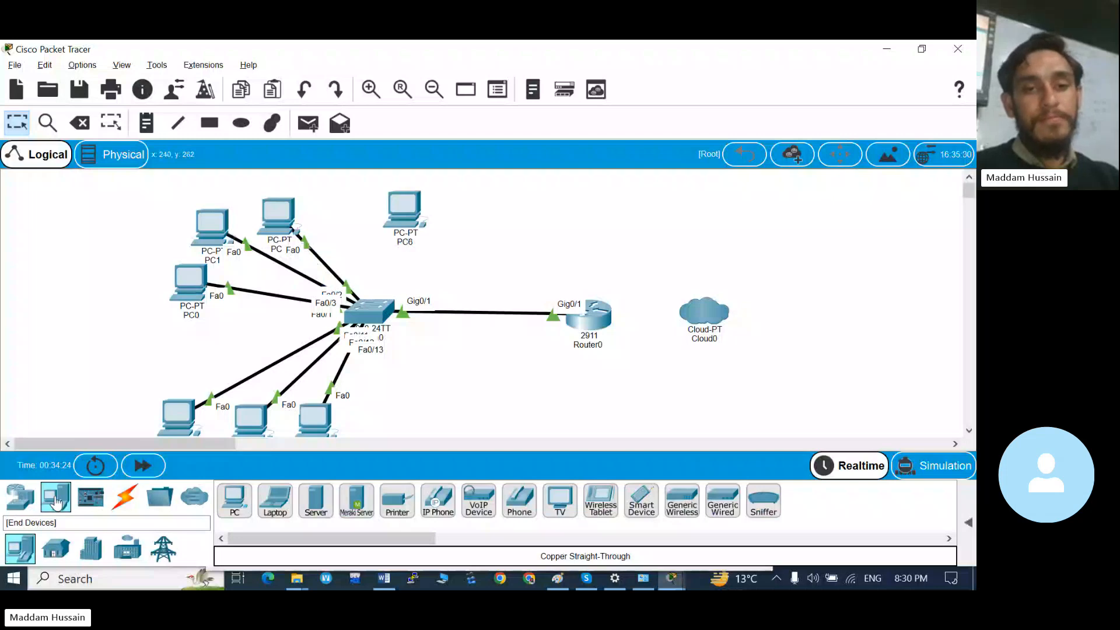
click(462, 225)
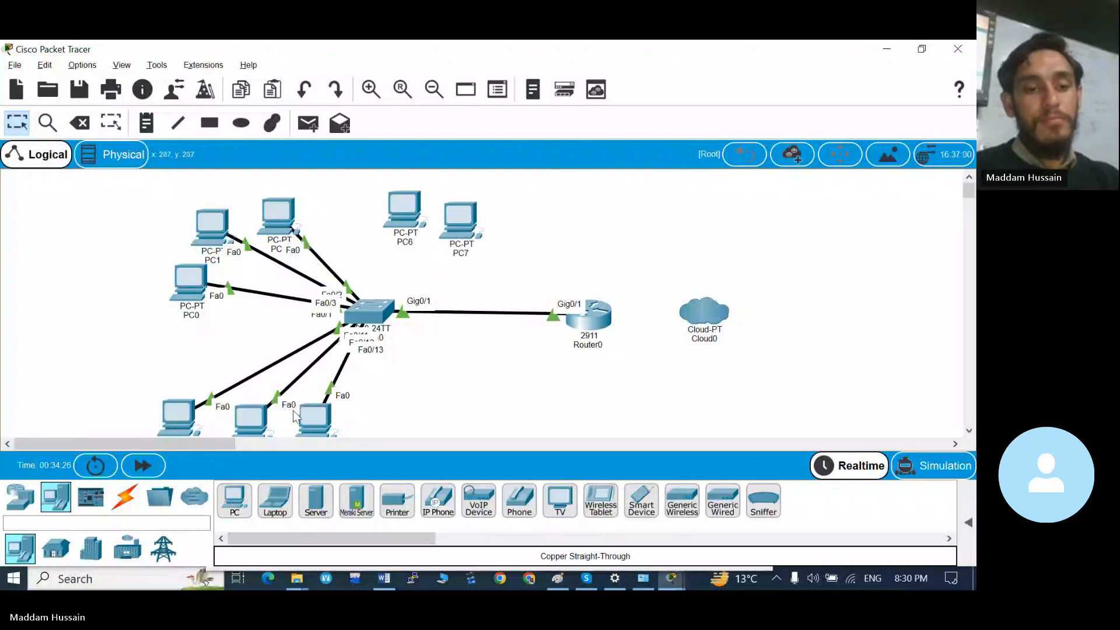
click(233, 513)
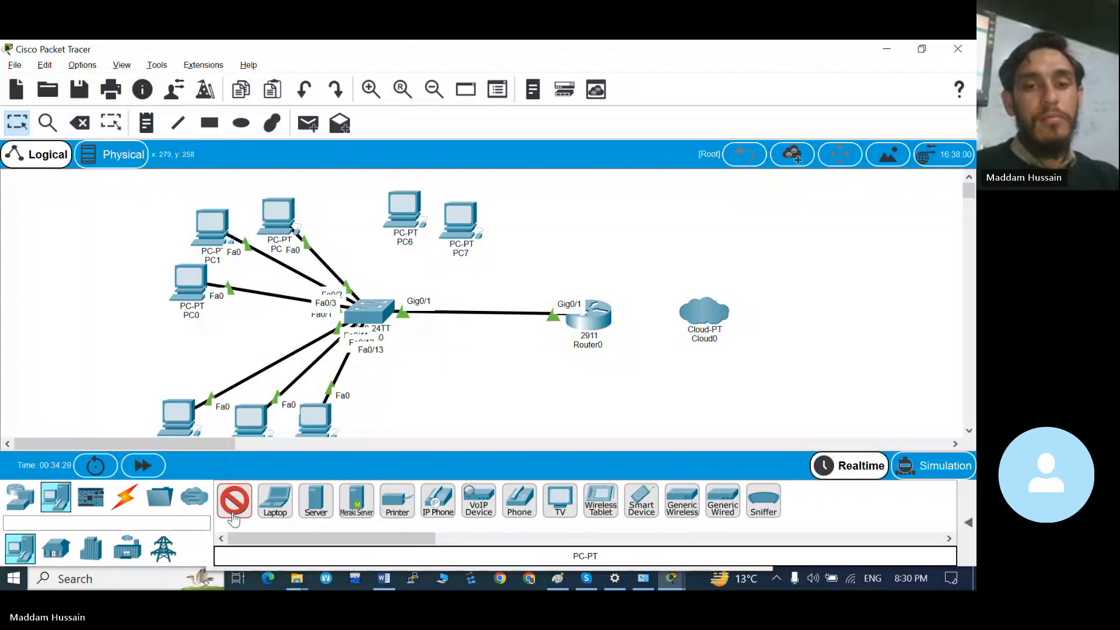
click(520, 242)
- Rearrange PC6, PC7 and PC8 closer together above Switch0
drag(461, 220, 459, 191)
drag(404, 210, 360, 207)
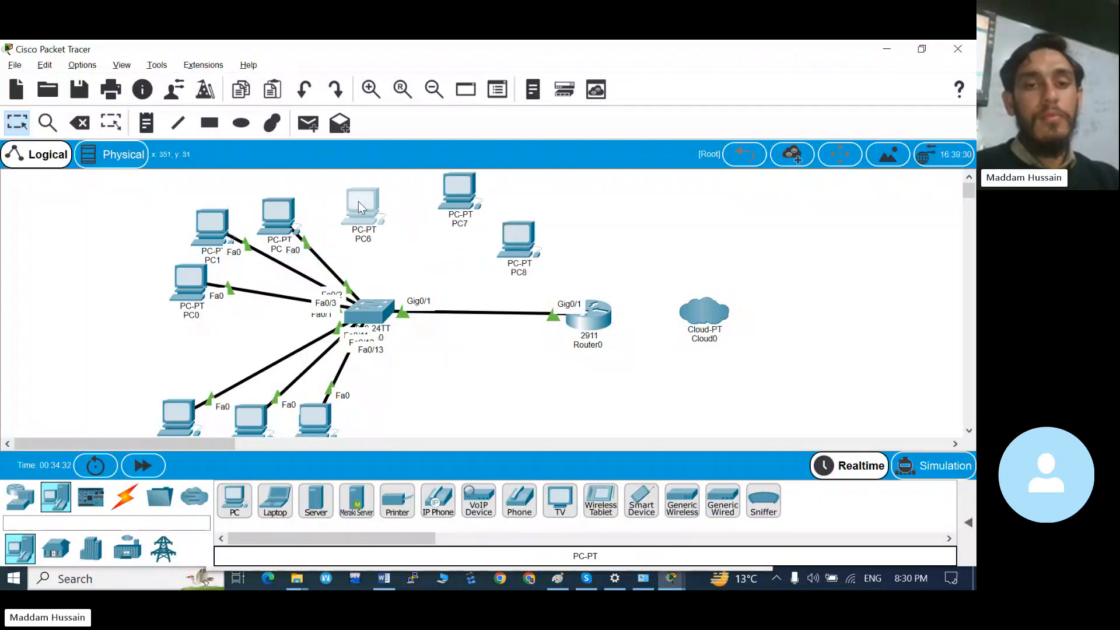
drag(459, 192, 424, 190)
drag(519, 239, 478, 210)
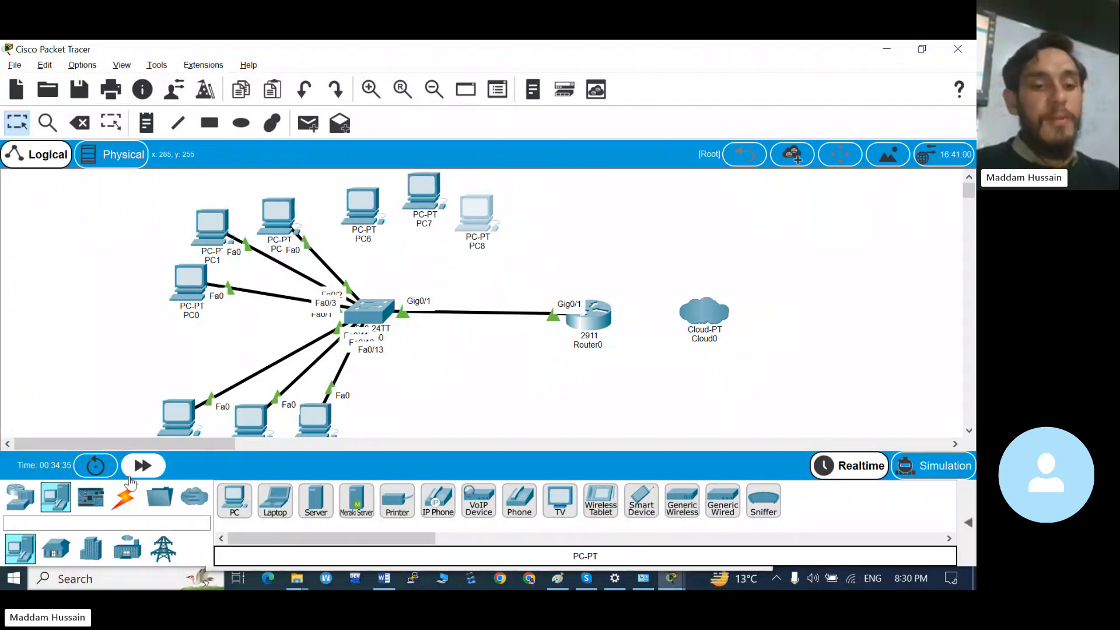
- Cable PC6 and PC7 from FastEthernet0 to Switch0's FastEthernet0/21 and FastEthernet0/22 with copper straight-through cables
click(126, 493)
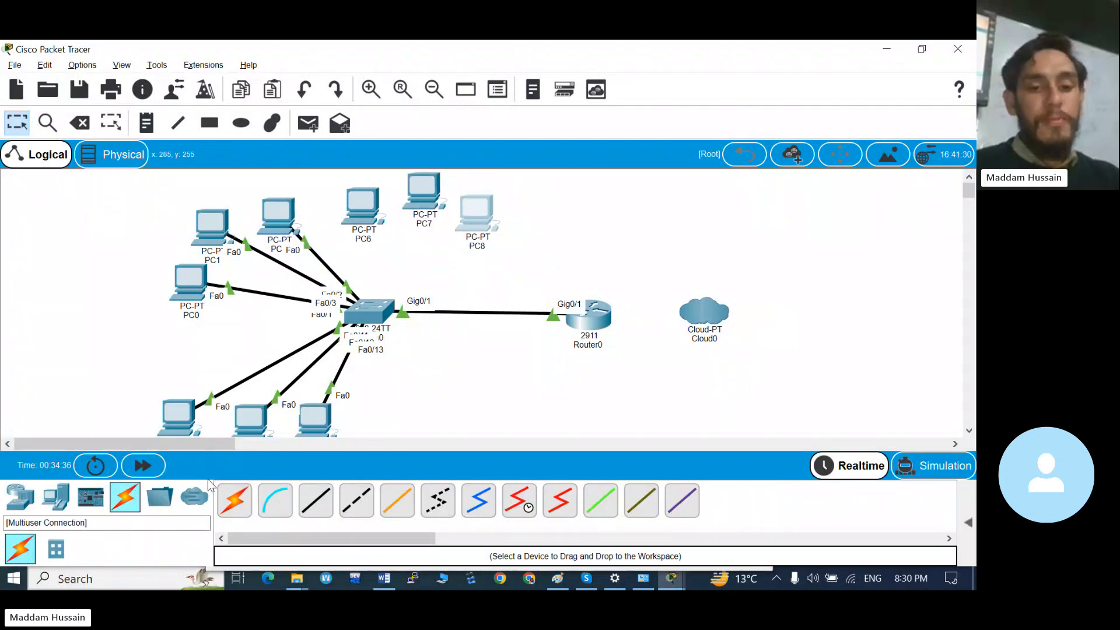
click(315, 500)
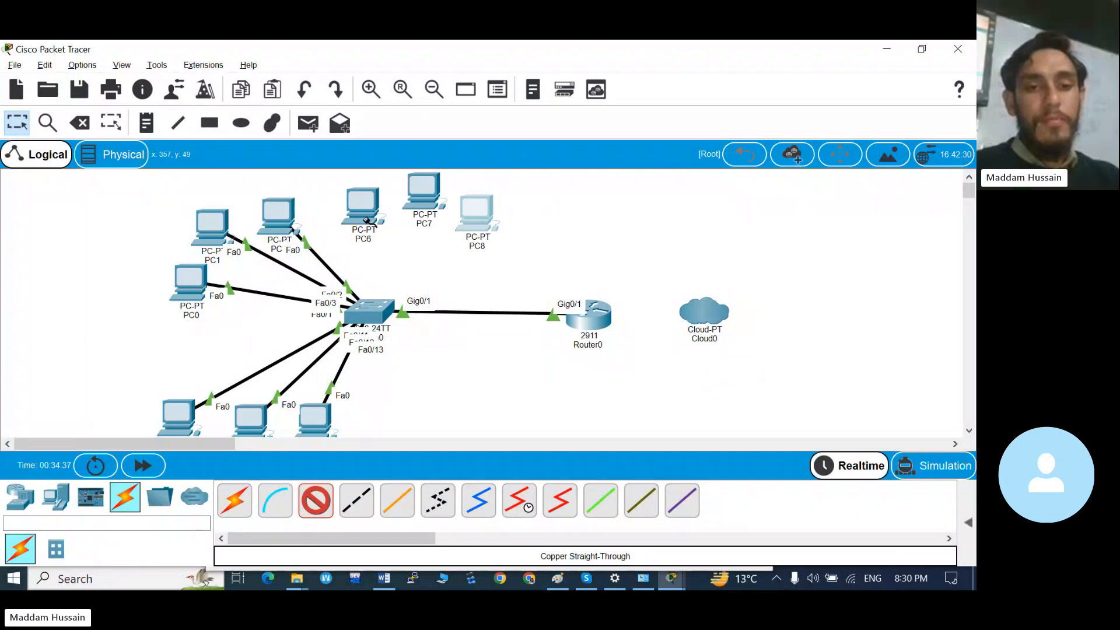
click(367, 219)
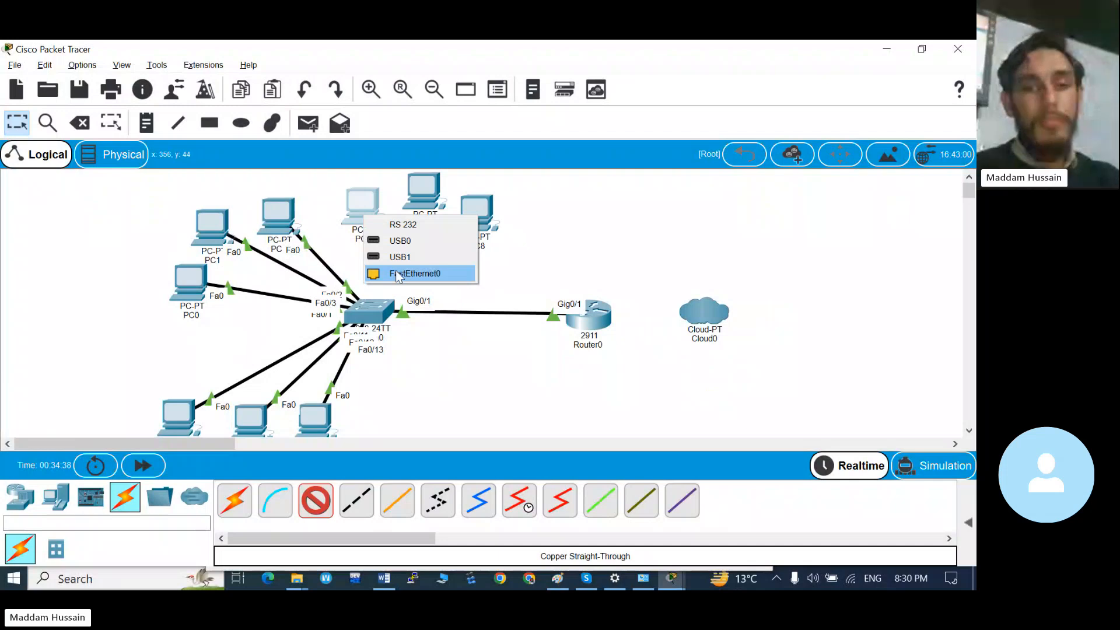
click(397, 275)
click(373, 309)
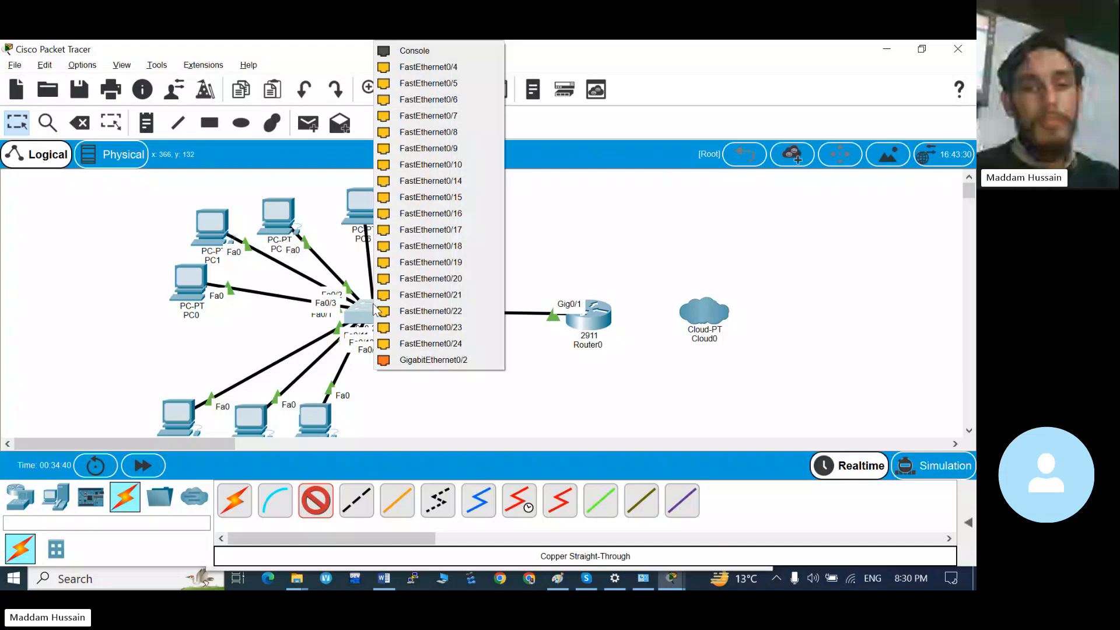
click(451, 312)
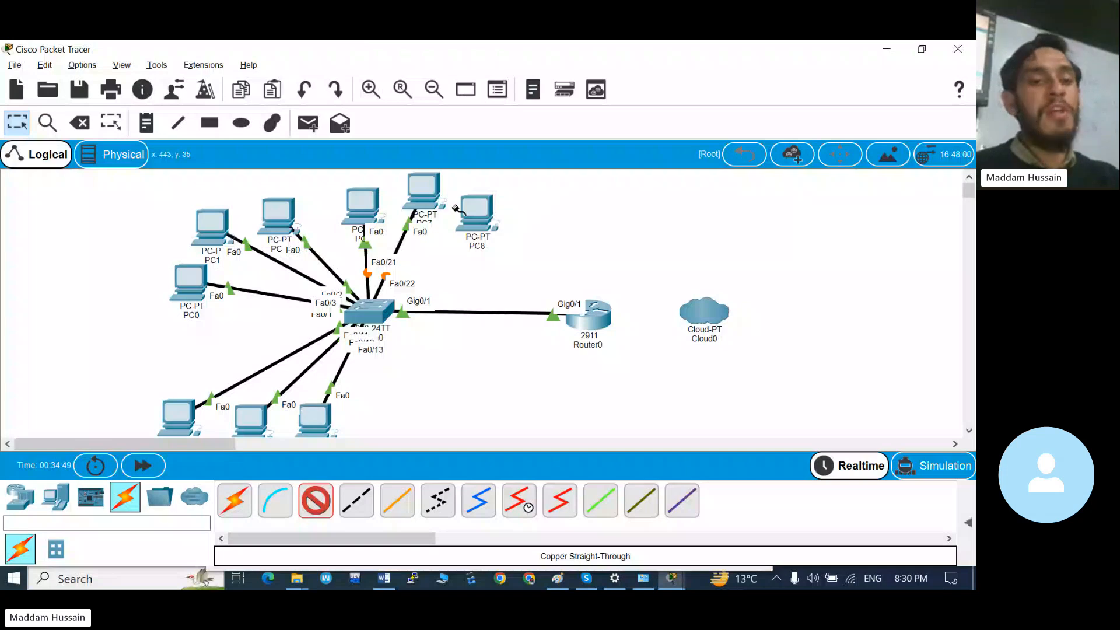
- Cable PC8 to Switch0's FastEthernet0/23 and fast-forward the network time
click(371, 315)
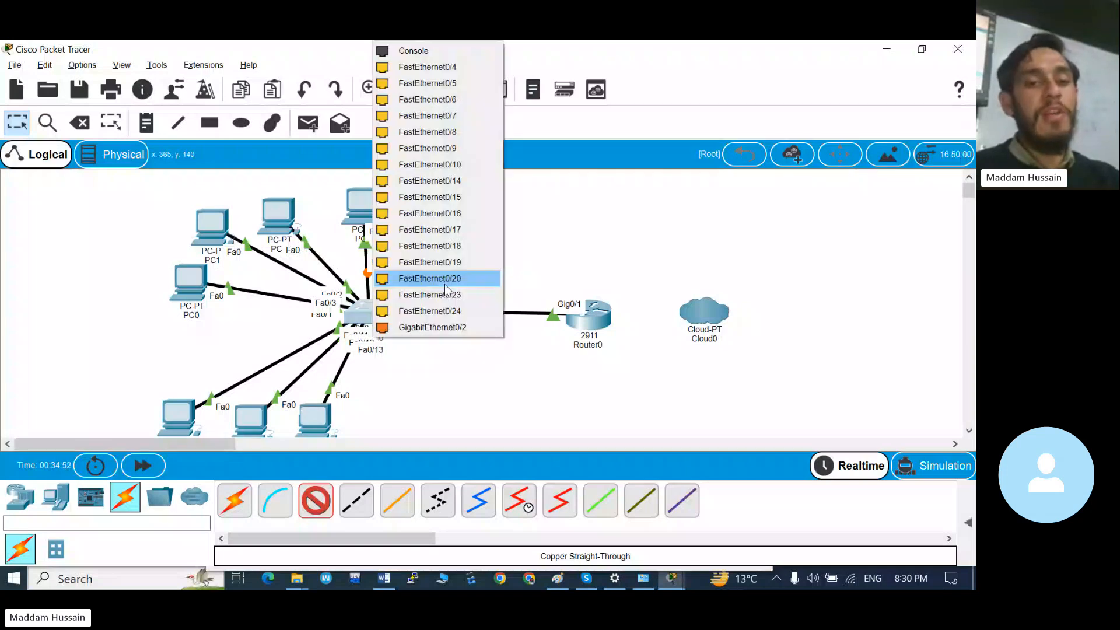
click(445, 295)
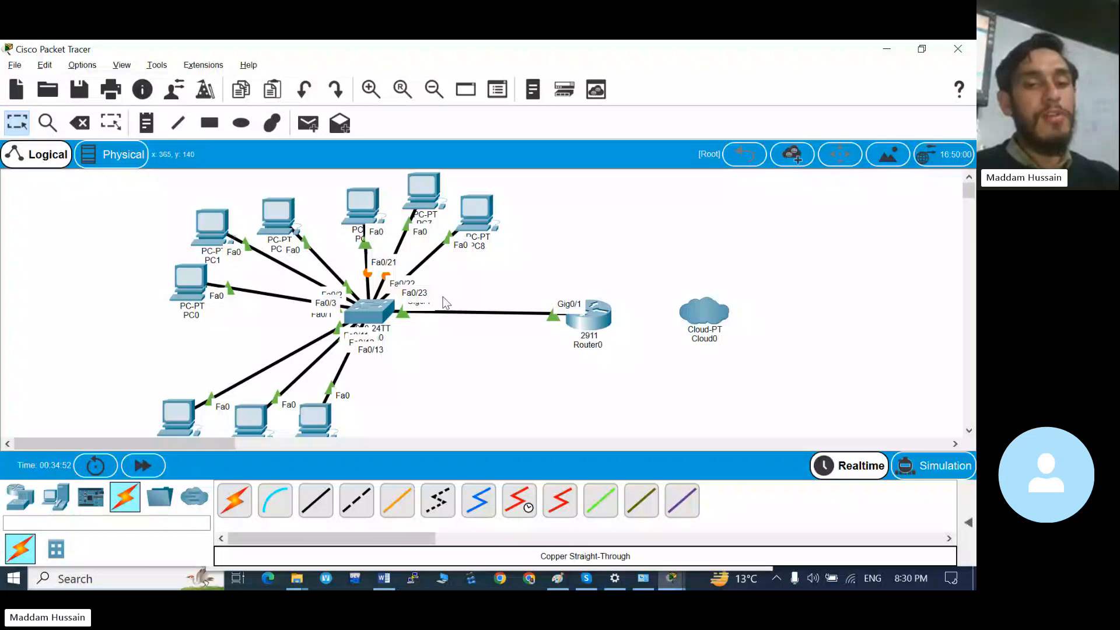
click(150, 465)
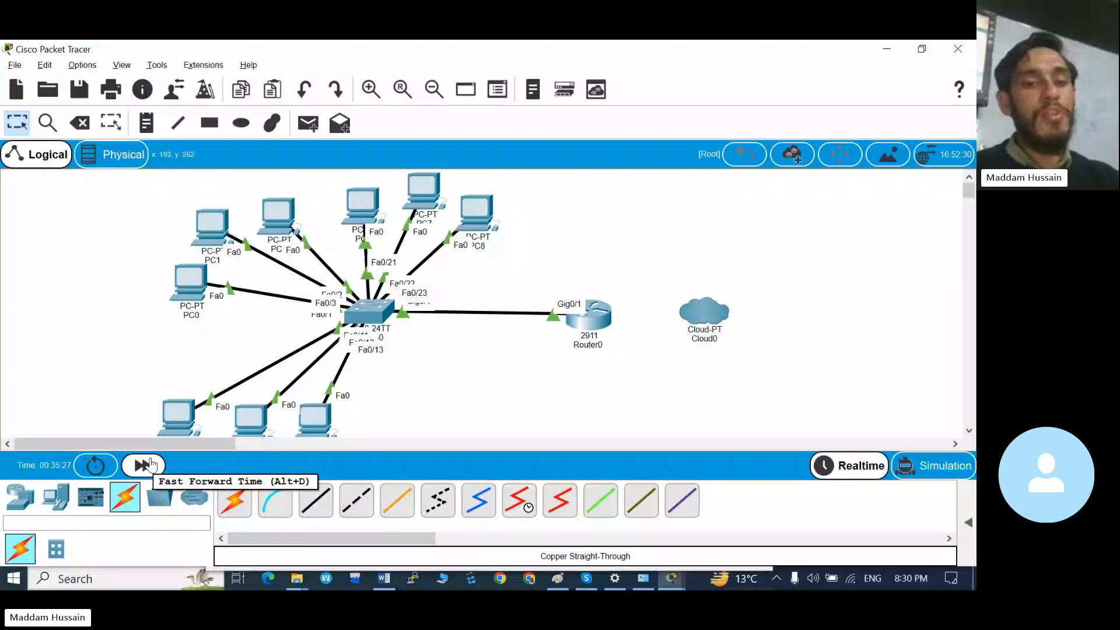
- Exit interface configuration on Switch0's command line back to global configuration mode and return to the topology
click(374, 313)
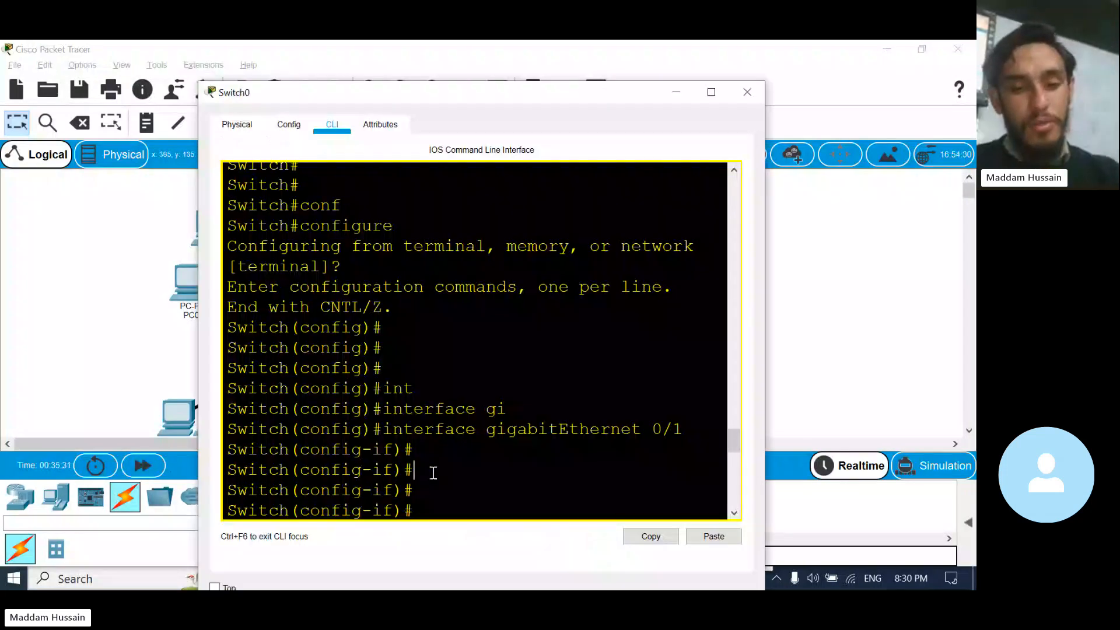
key(Return)
text(exit)
key(Tab)
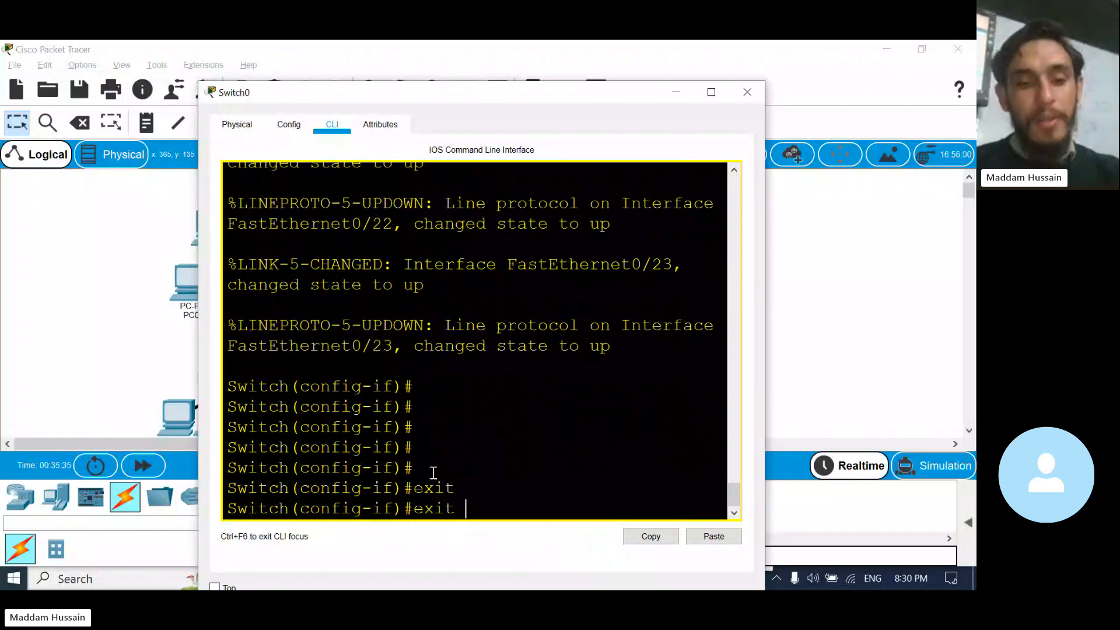
key(Return)
key(Return)
key(Return)
key(Return)
key(Return)
key(Return)
key(Return)
key(Return)
key(Return)
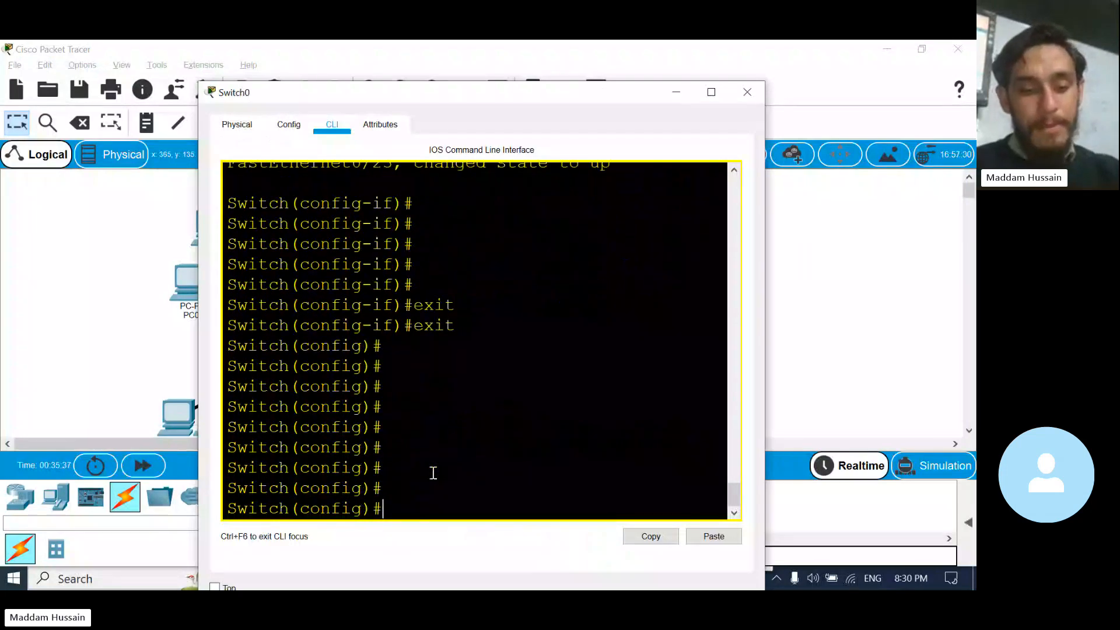
key(alt+Tab)
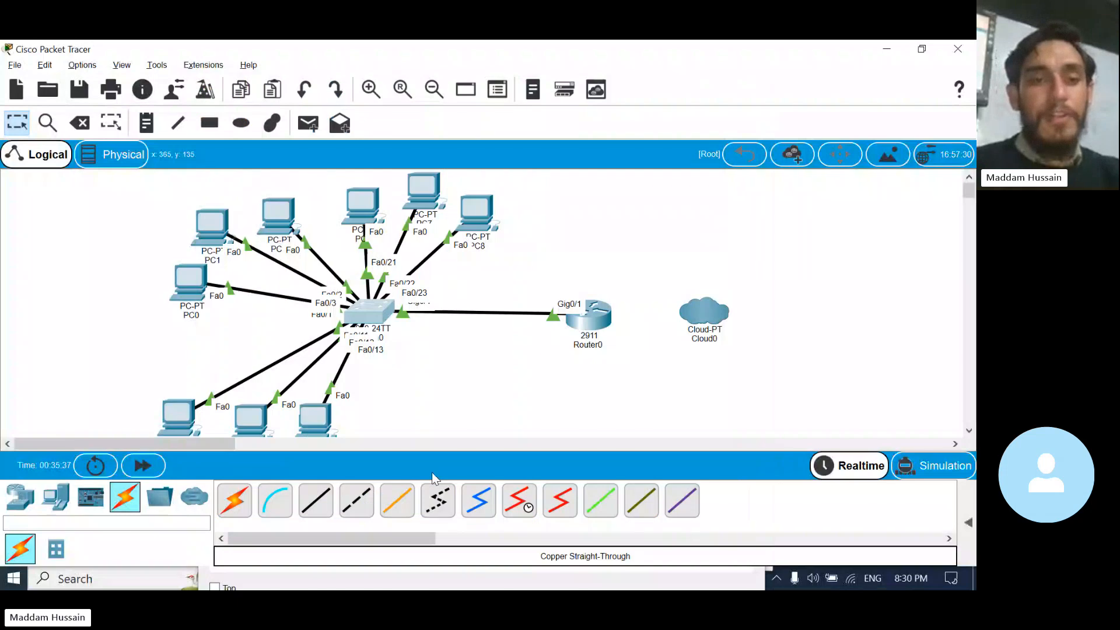
- Give PC6 the static IP address 192.168.40.55 with subnet mask 255.255.255.0
click(362, 204)
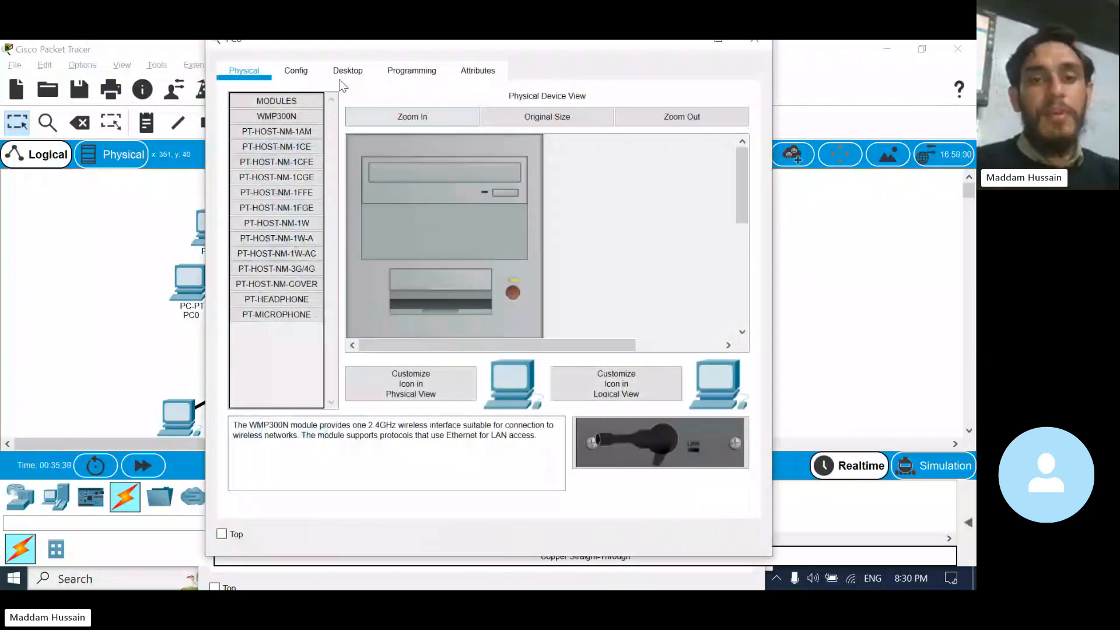
click(348, 71)
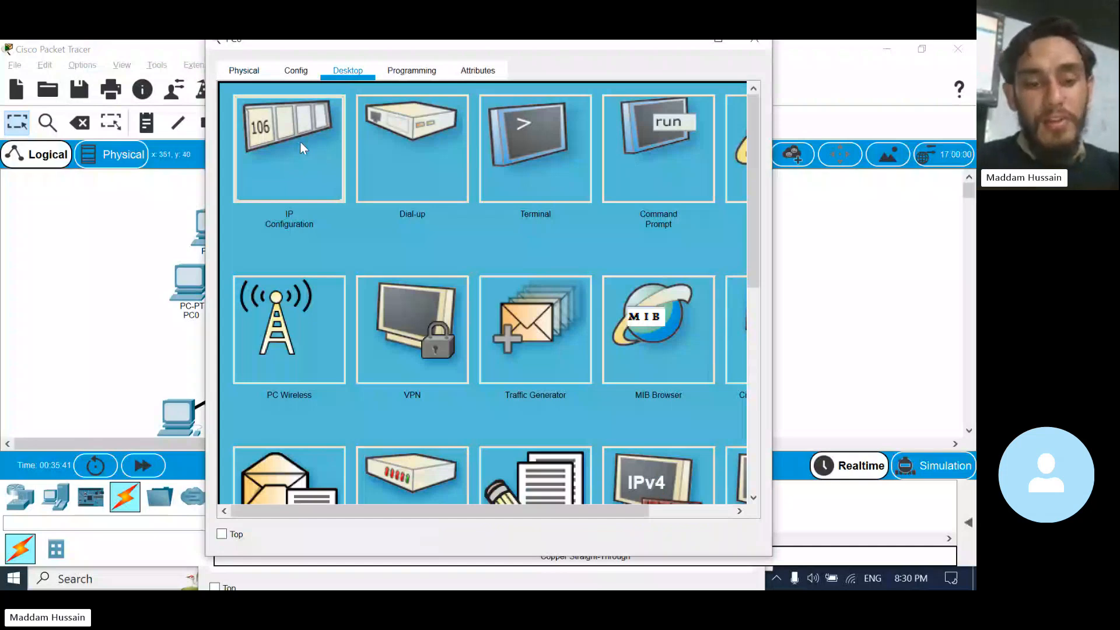
click(300, 146)
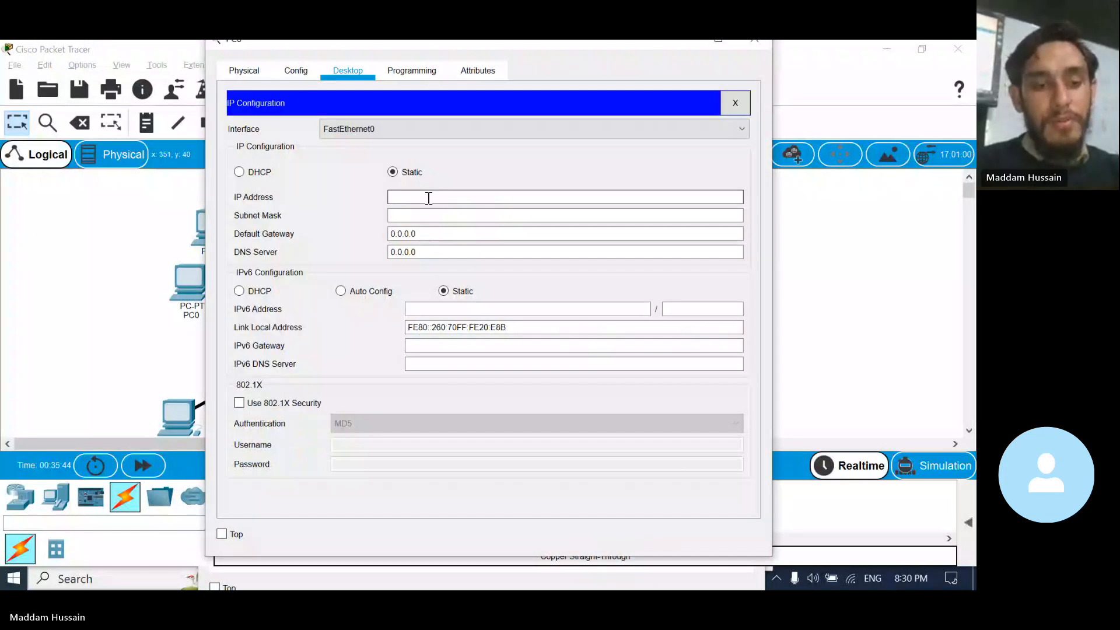
click(429, 198)
text(192)
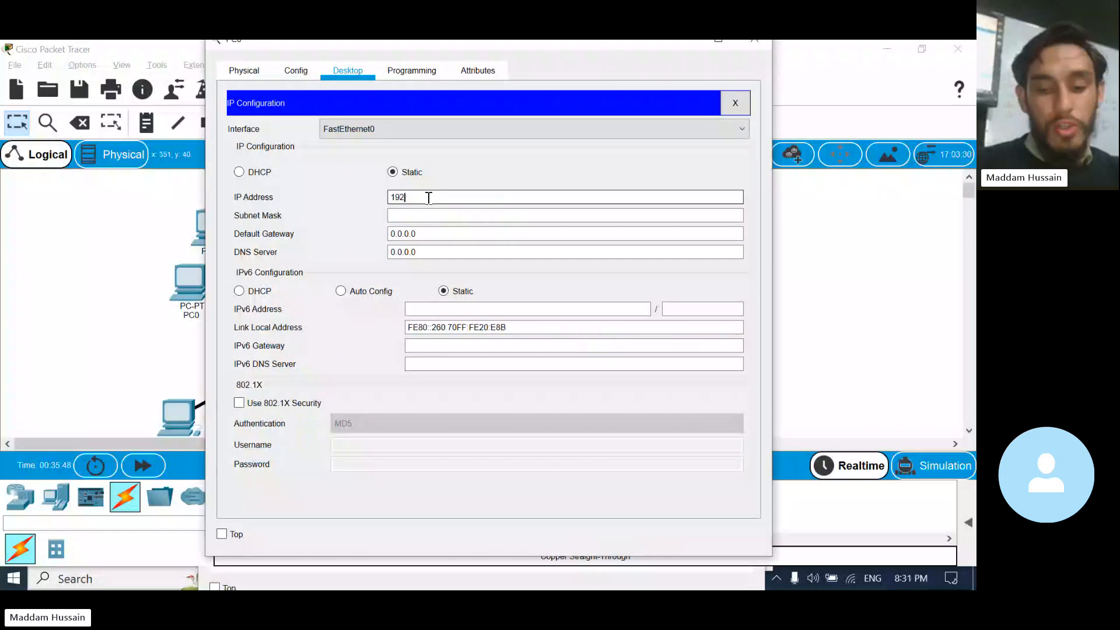
text(.)
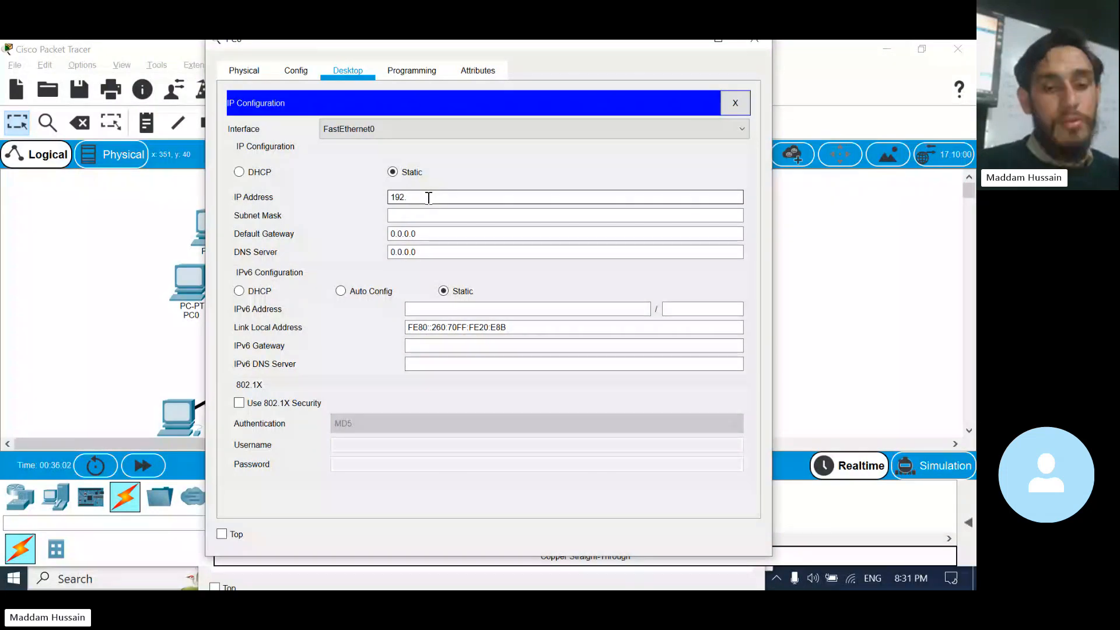
text(168)
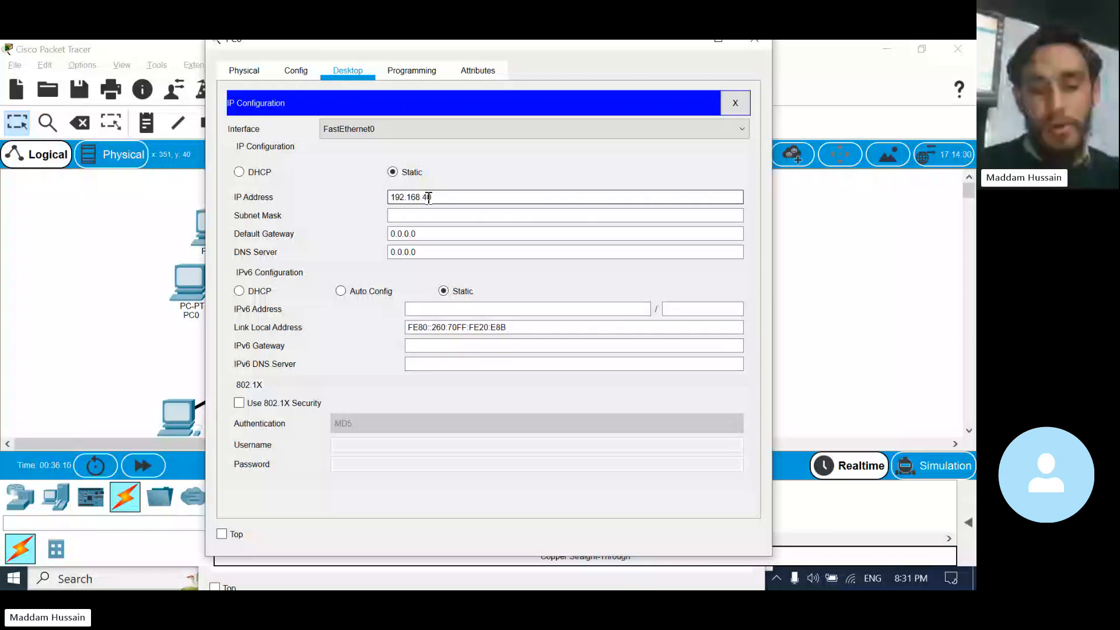
text(.40)
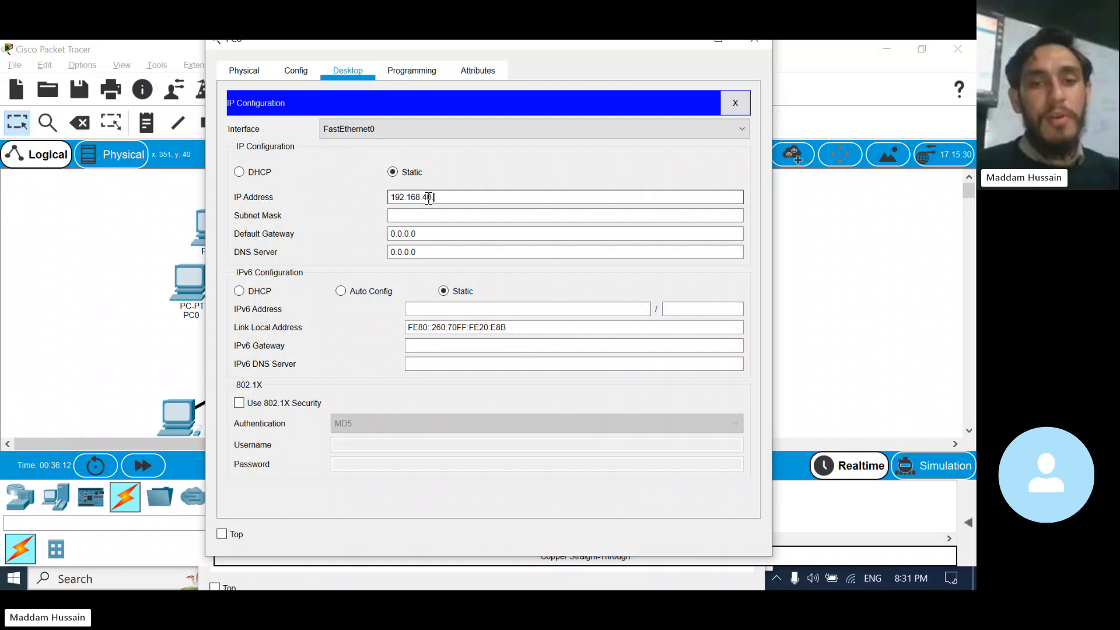
text(.55)
key(Tab)
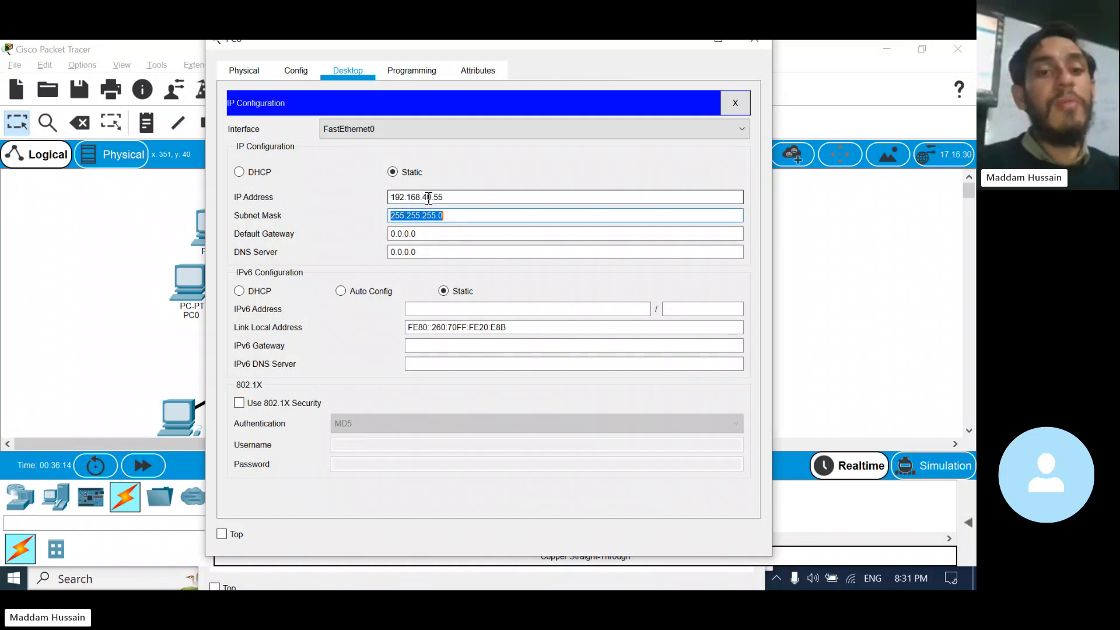
- Set PC6's default gateway to 192.168.40.100 and close its settings
key(Tab)
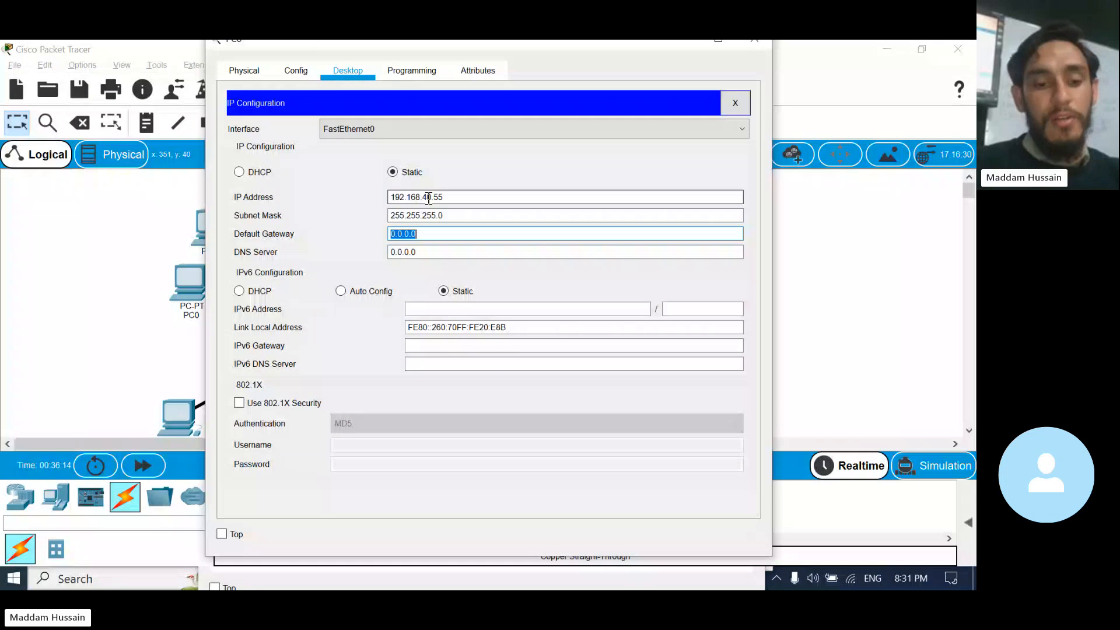
text(1)
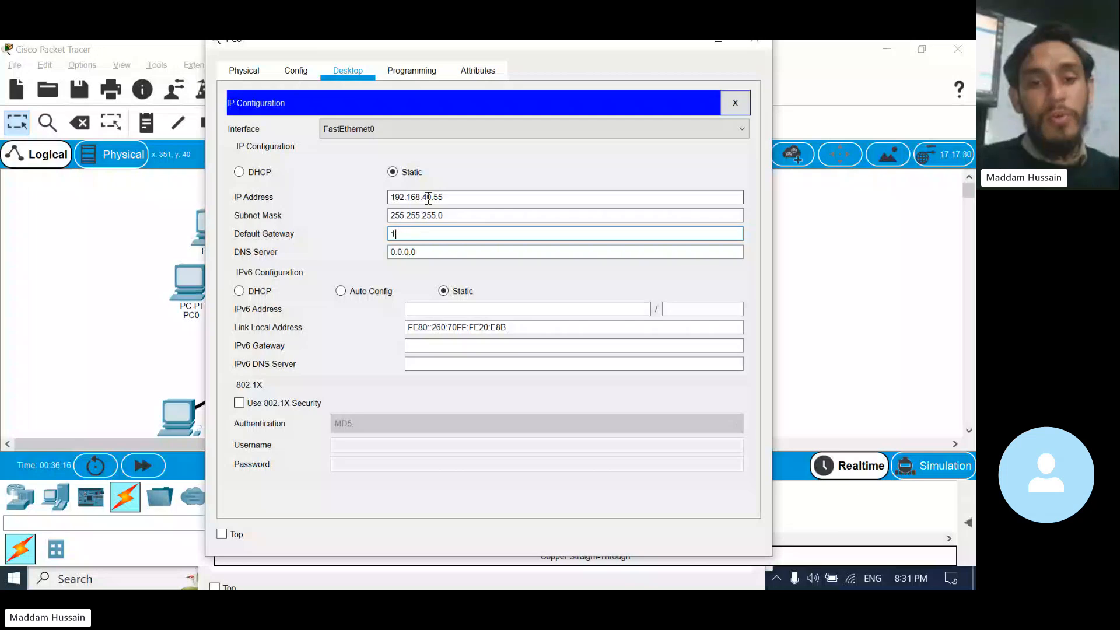
text(92.168.40)
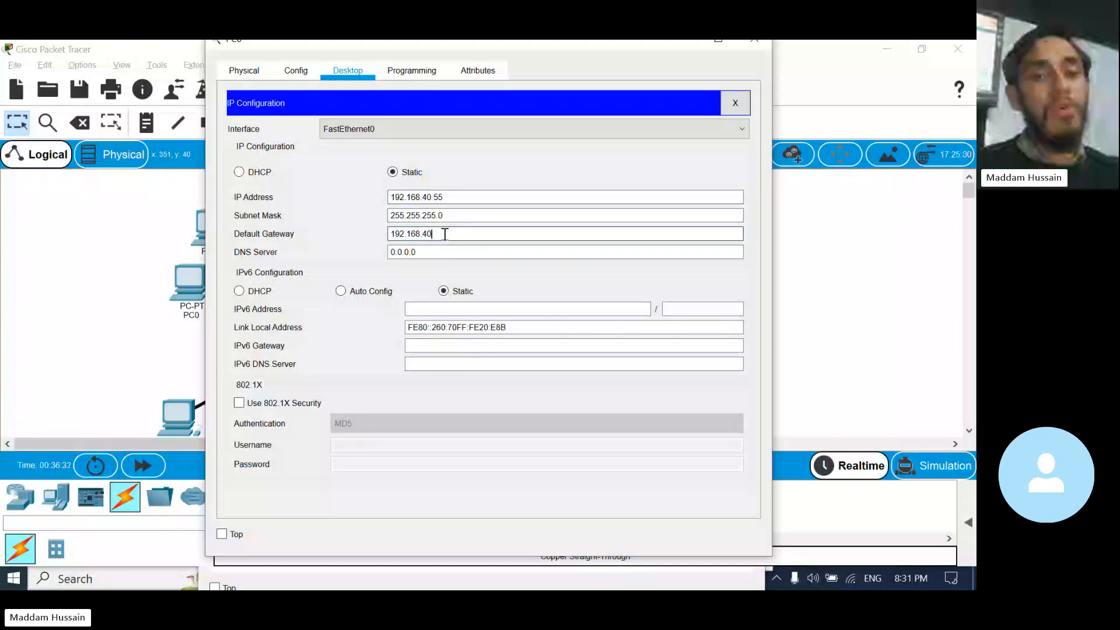
text(.1)
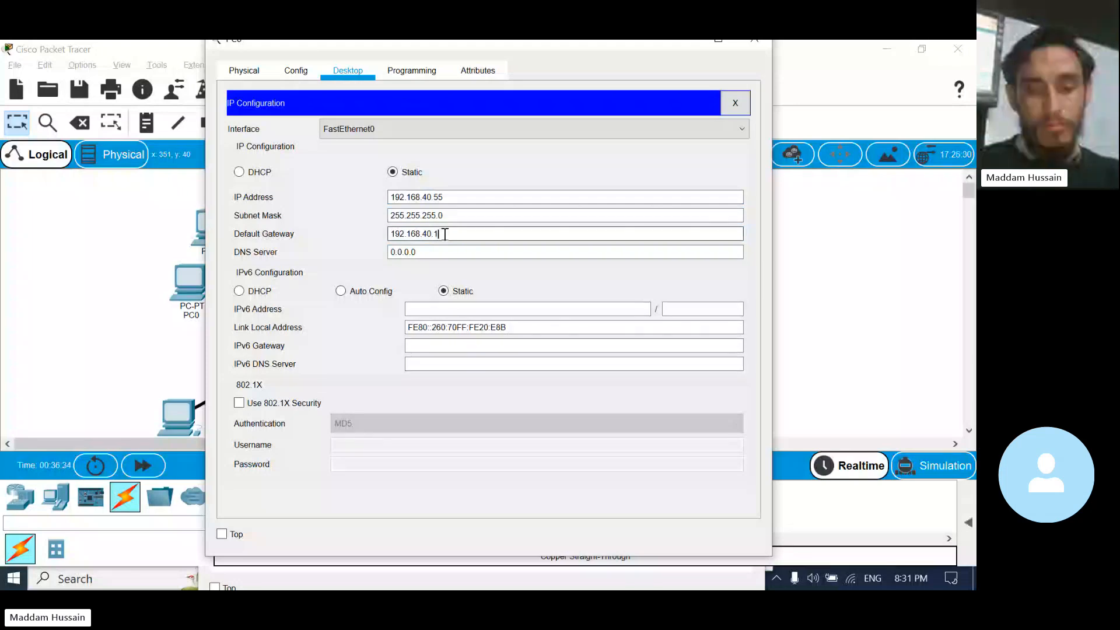
text(00)
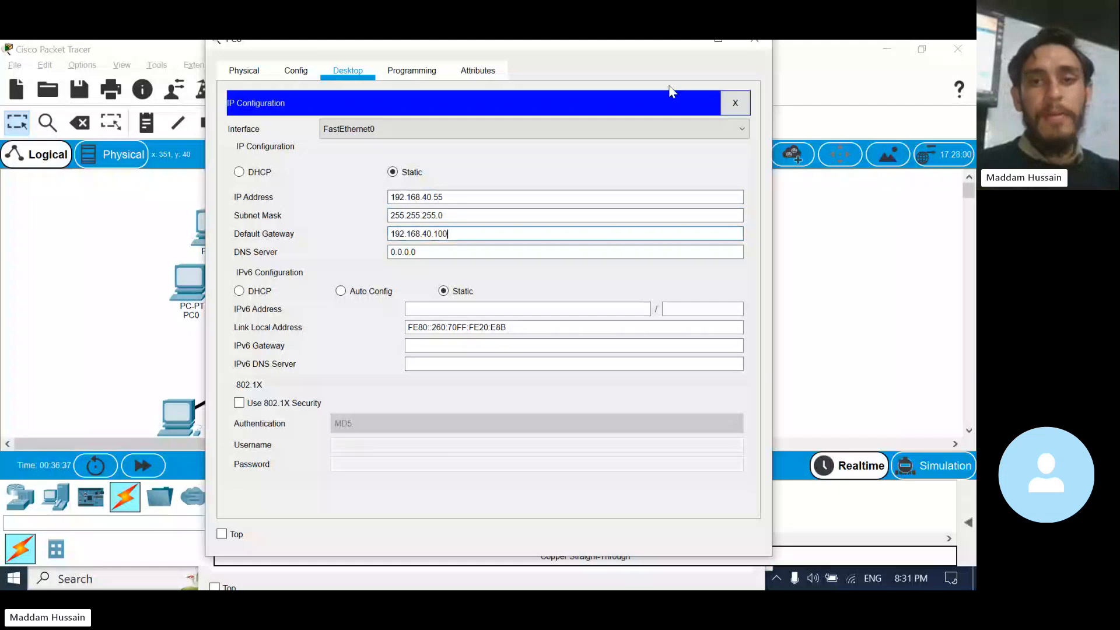
click(747, 47)
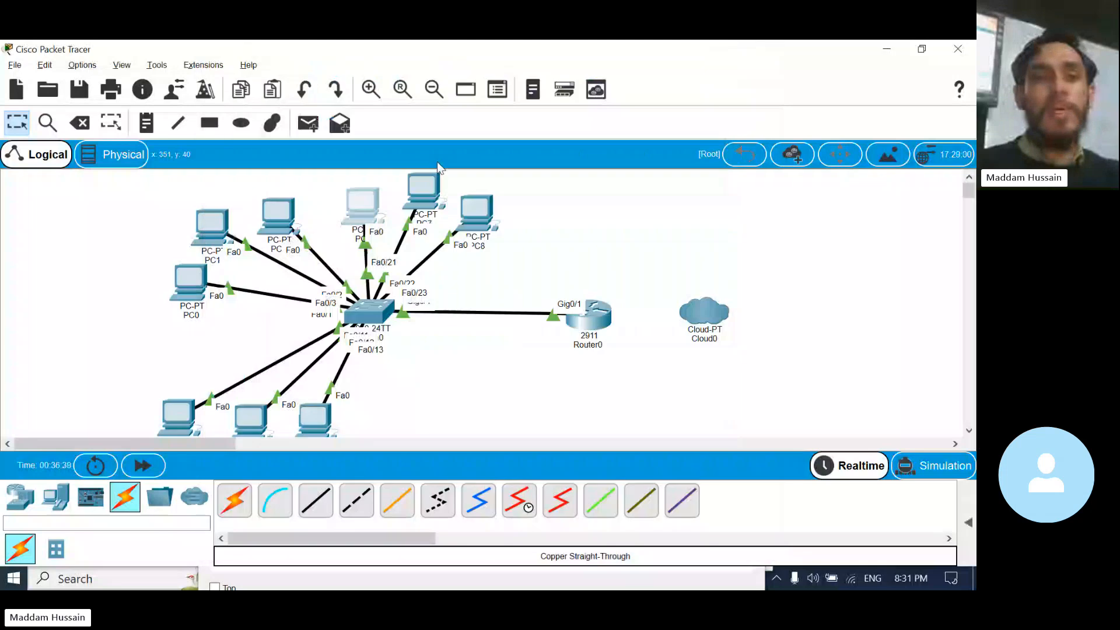
- Configure PC7 with static IP address 192.168.40.60, mask 255.255.255.0 and default gateway 192.168.40.100
click(424, 186)
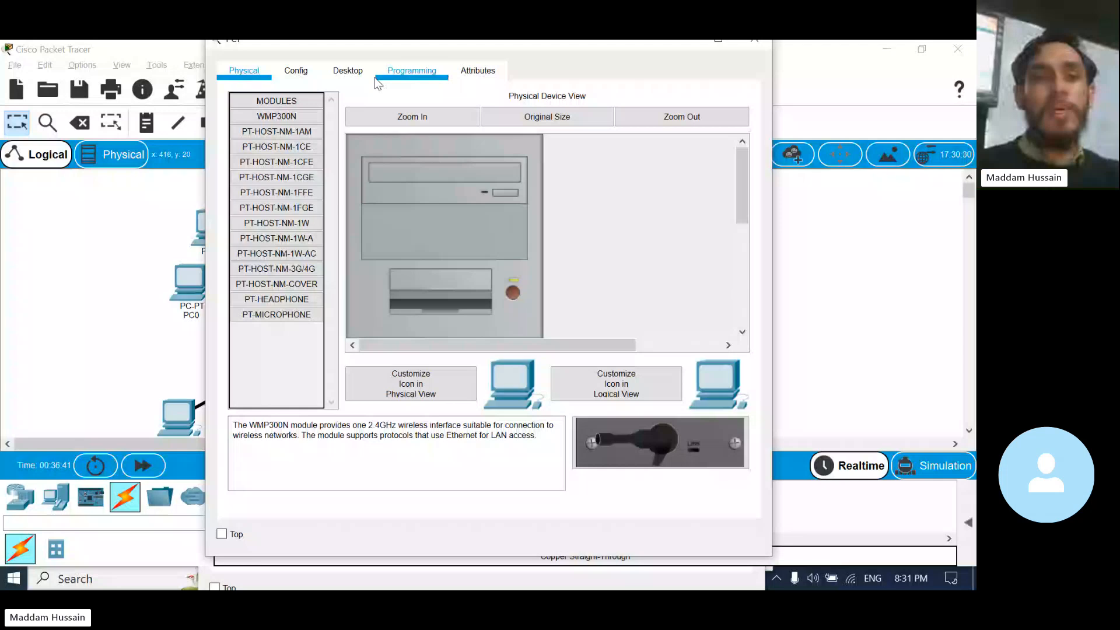
click(361, 78)
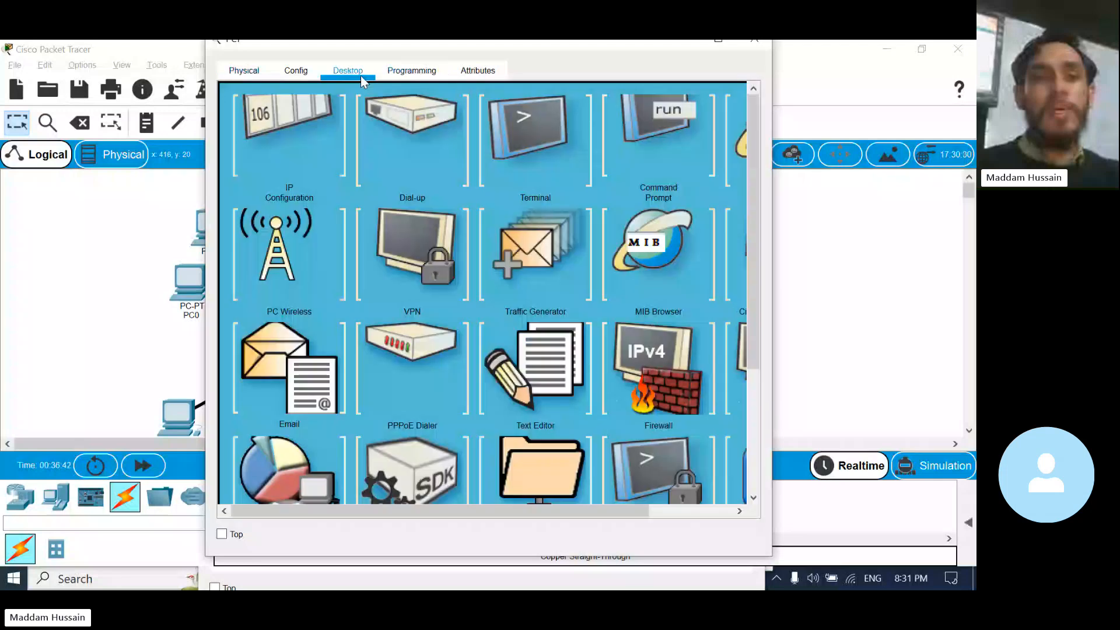
click(289, 137)
click(405, 197)
text(192)
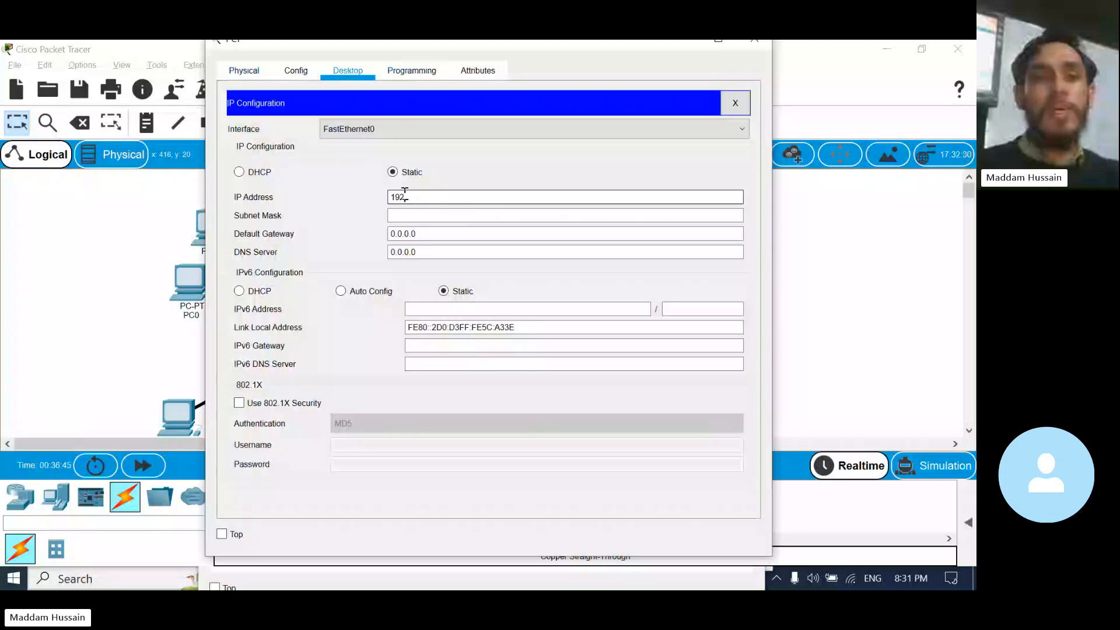
text(.168.40.60)
key(Tab)
key(Tab)
text(192.16)
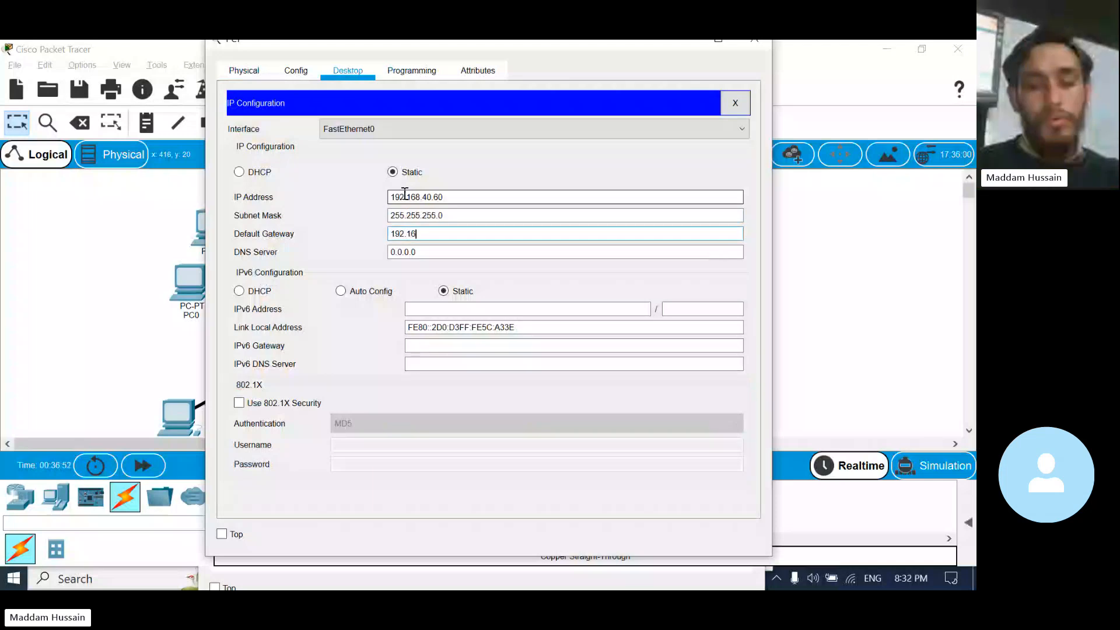
text(8.40.100)
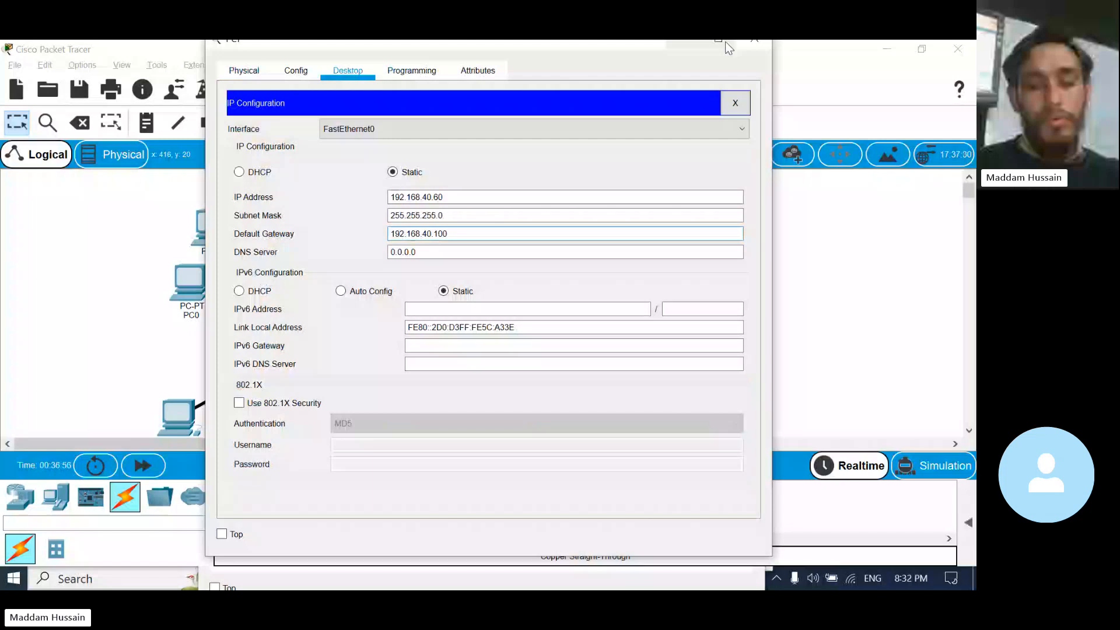
click(746, 41)
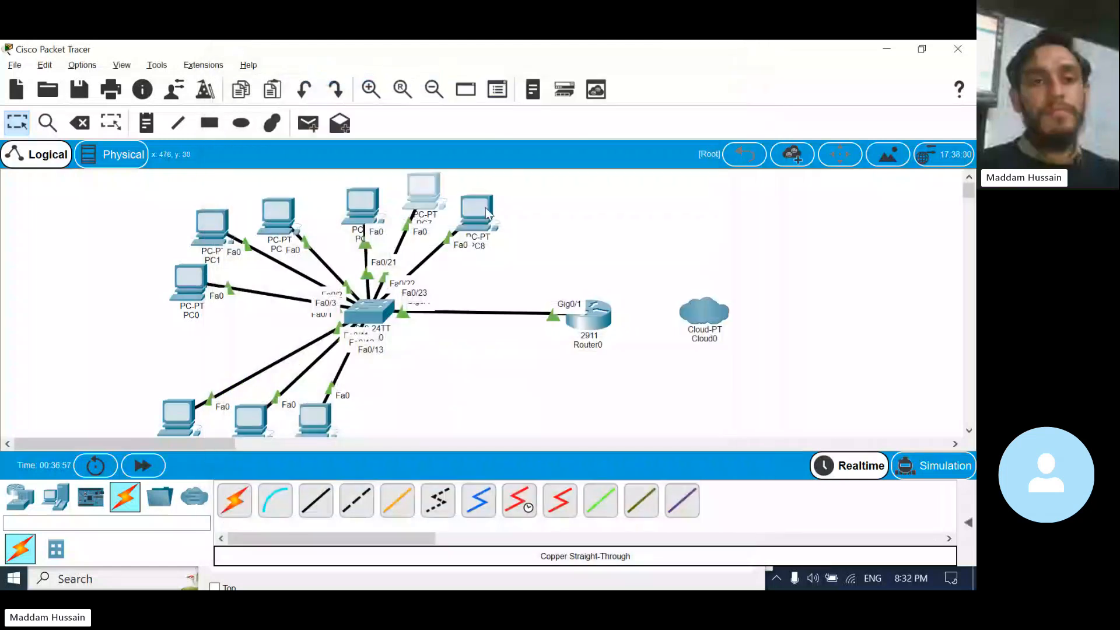
- Configure PC8 with static IP address 192.168.40.50, mask 255.255.255.0 and default gateway 192.168.40.100
click(485, 208)
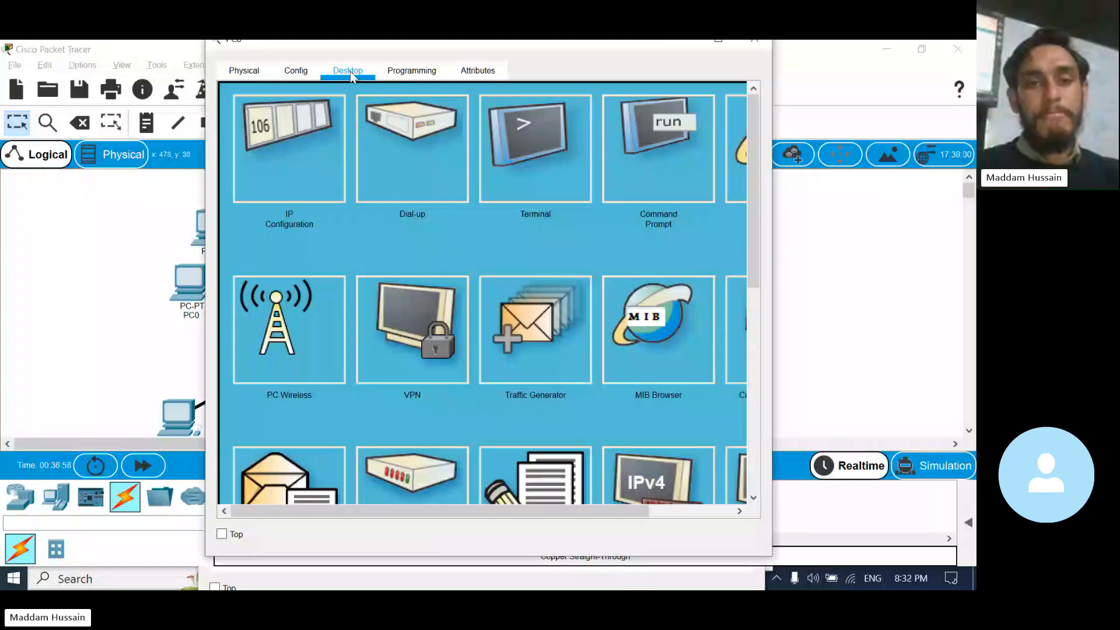
click(290, 148)
click(420, 197)
text(19)
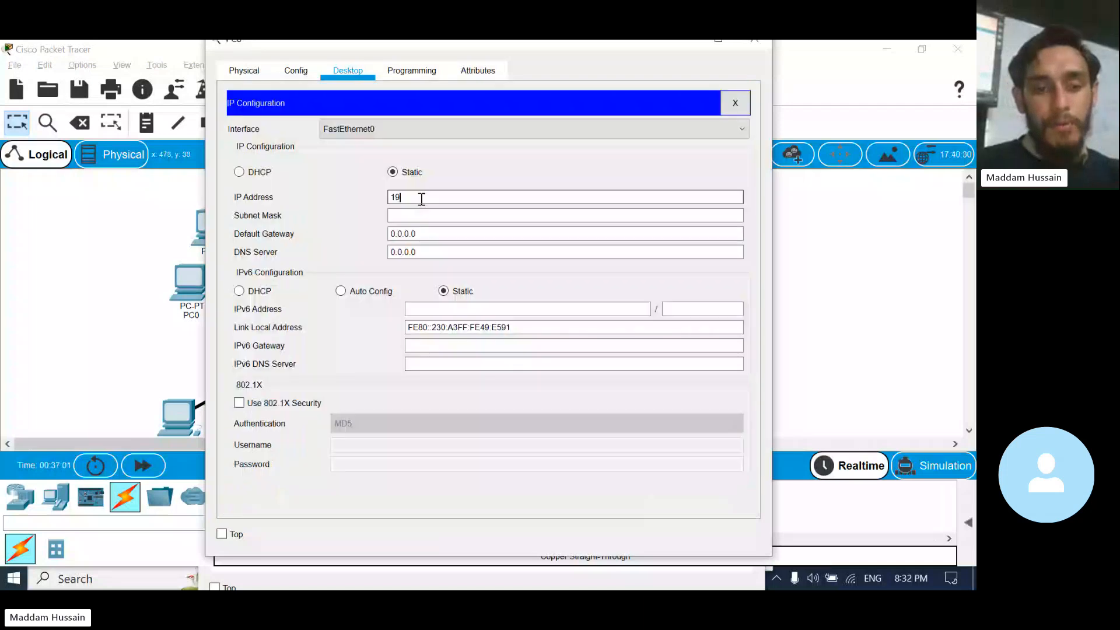
text(2.168.40.)
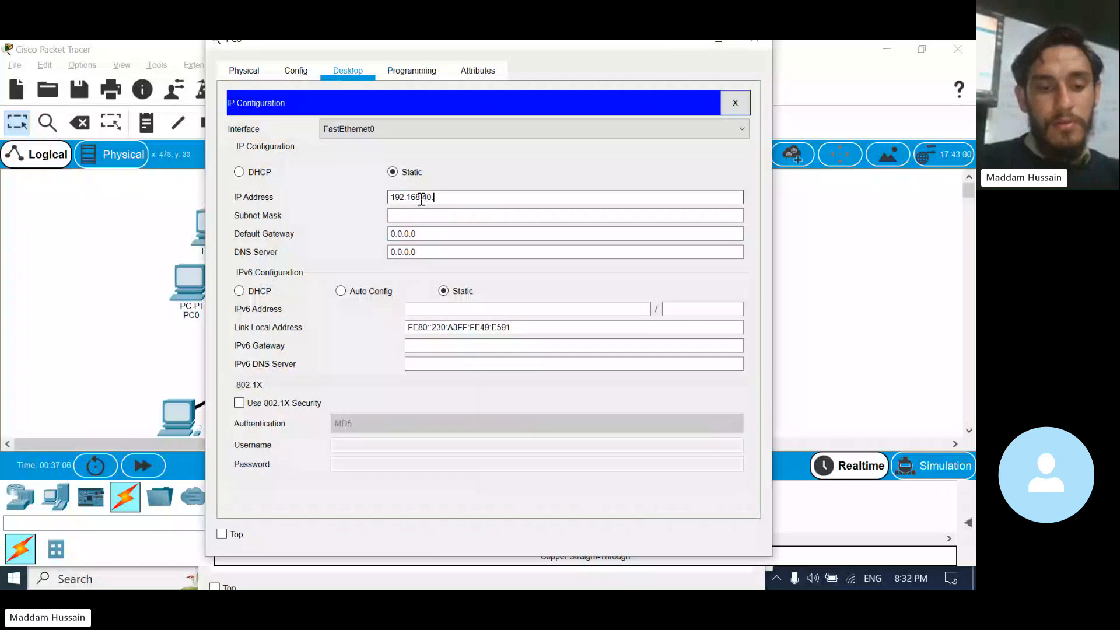
text(50)
key(Tab)
key(Tab)
text(1)
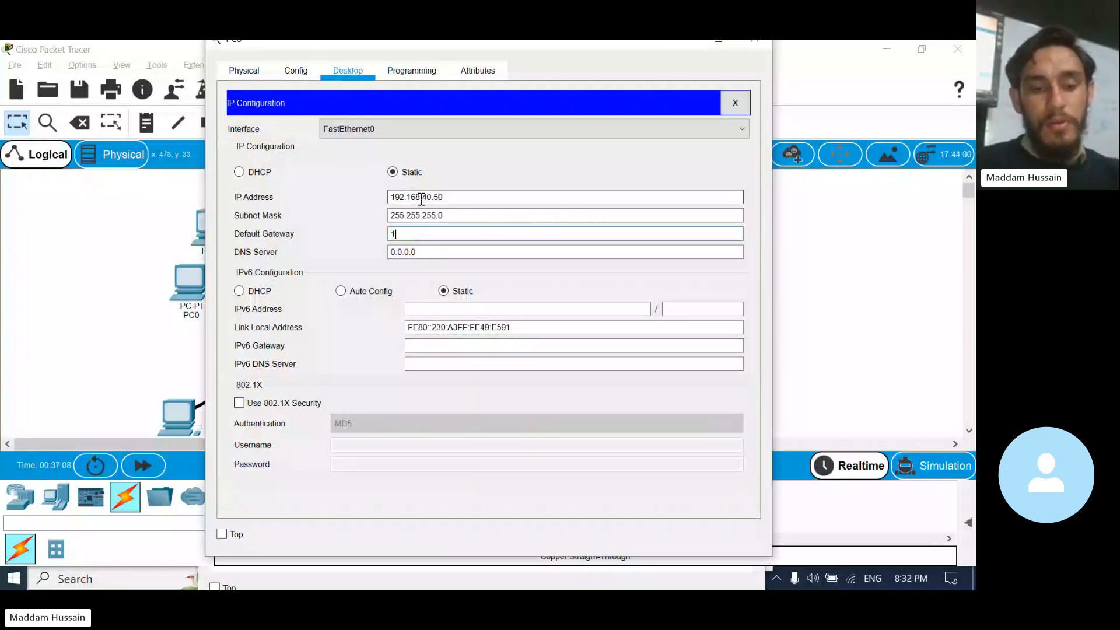
text(92.168.)
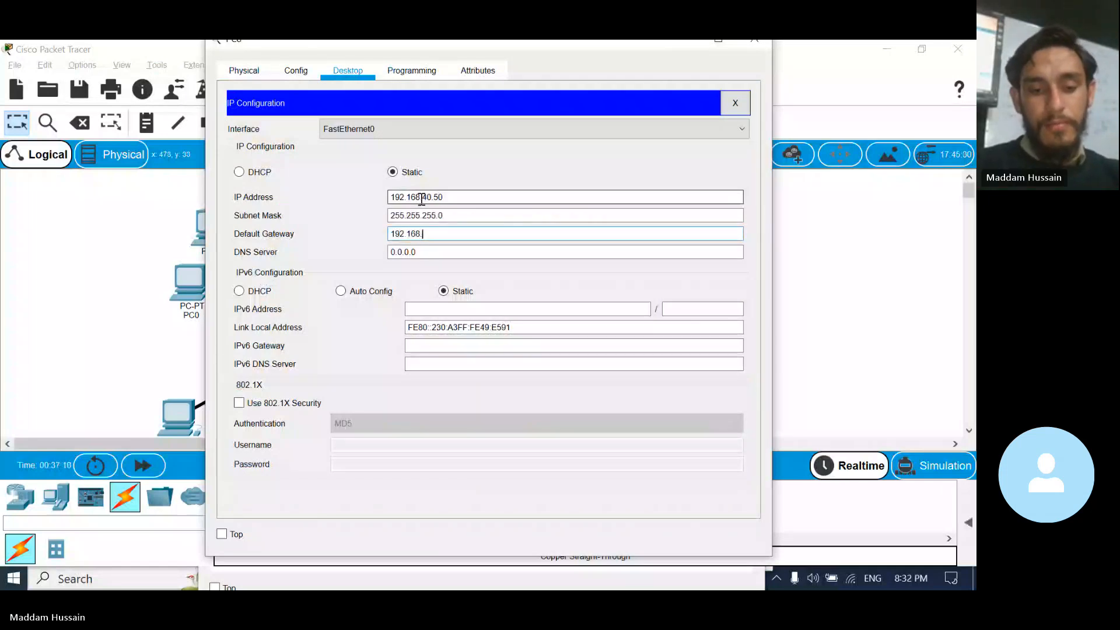
text(40.100)
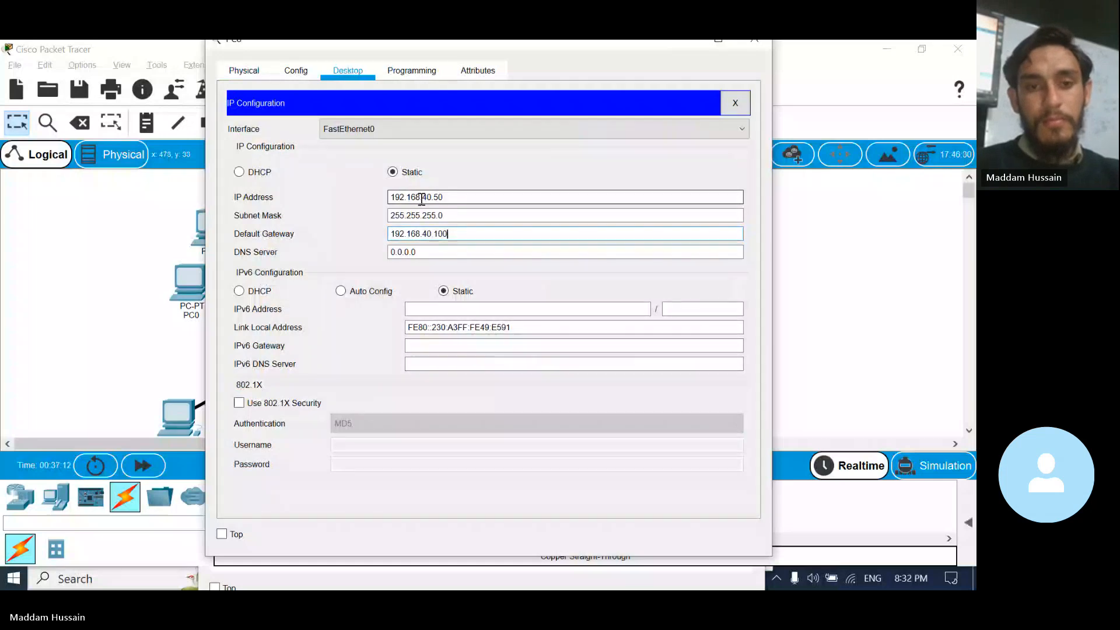
click(754, 48)
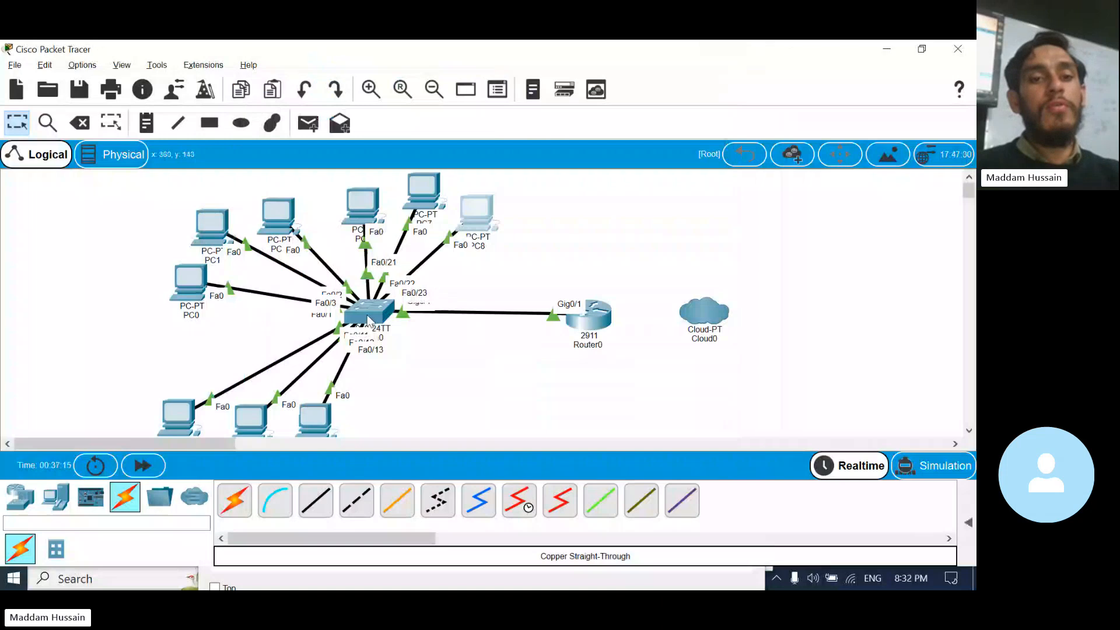
- Enter interface range configuration for fastEthernet 0/21-24 in Switch0's command line
click(367, 317)
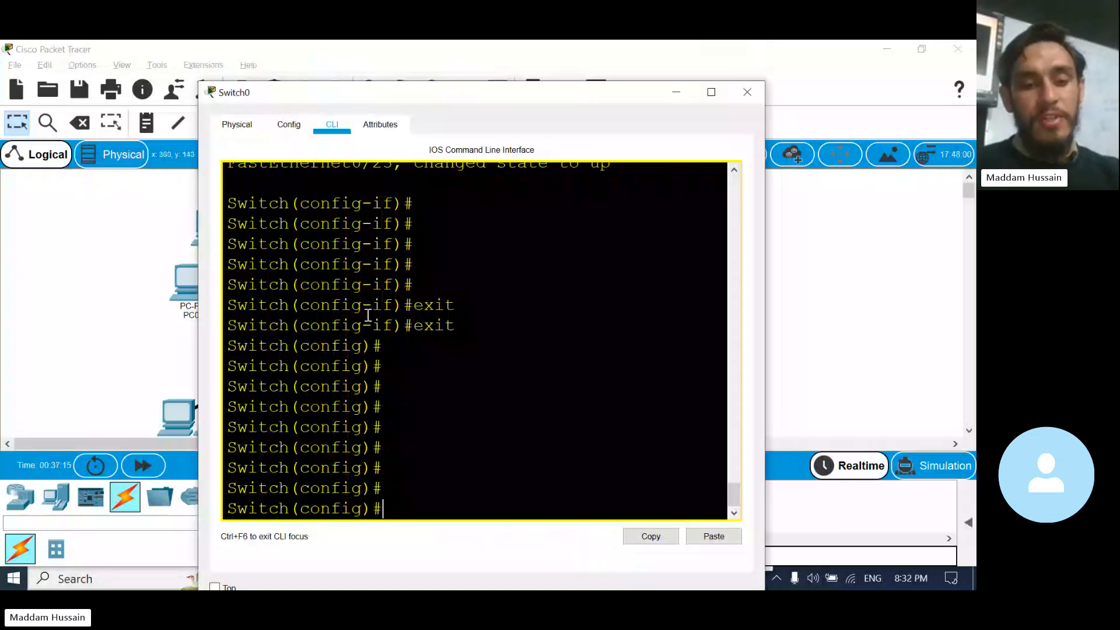
click(711, 92)
key(Return)
key(Return)
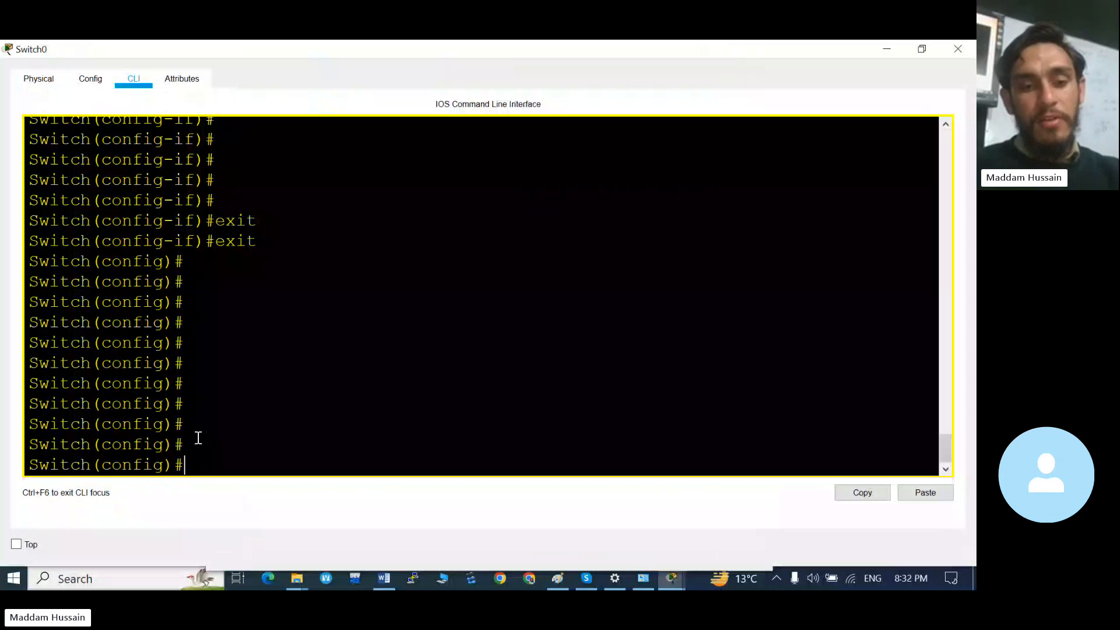
key(Return)
text(itch(config)#i)
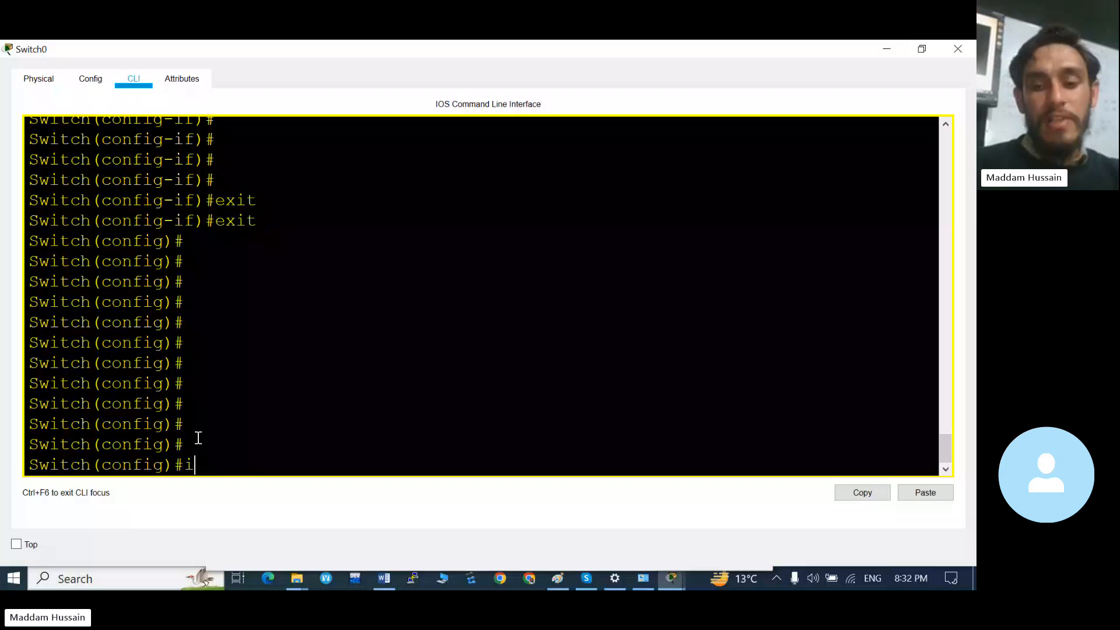
text(nt)
key(Tab)
text(ra)
key(Tab)
text(f)
key(Tab)
text(0/)
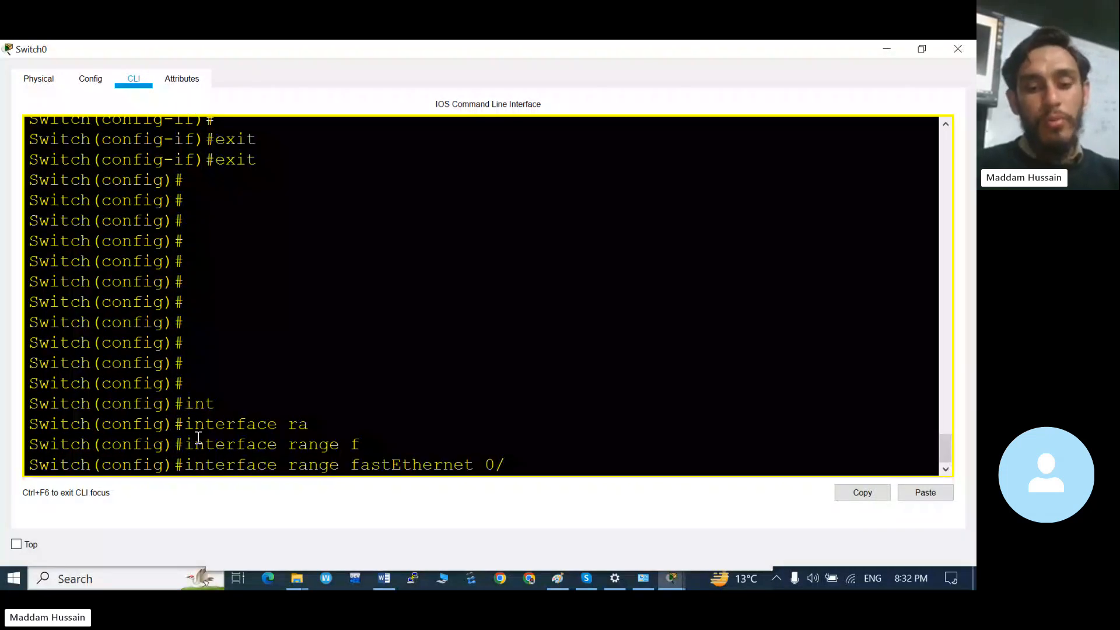
text(21-24)
key(Return)
key(Return)
key(Return)
key(Return)
- Set the selected fastEthernet 0/21-24 port range on Switch0 to switchport mode access
text(sw)
key(Tab)
text(mod)
key(Tab)
text(ac)
key(Tab)
key(Return)
key(Return)
key(Return)
key(Return)
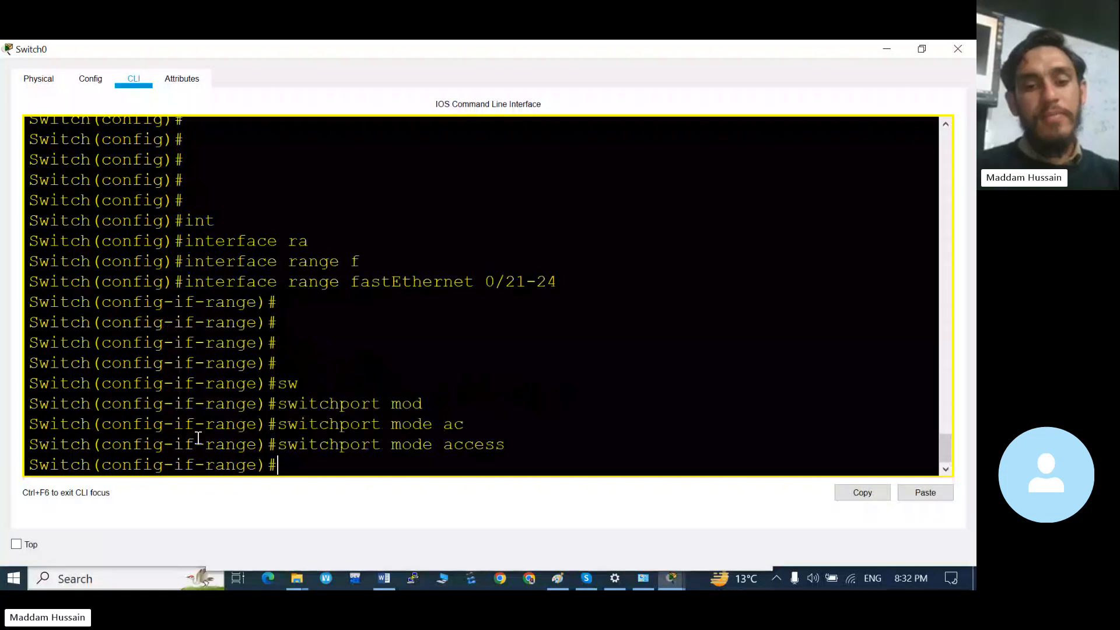
- Assign Switch0's fastEthernet 0/21-24 port range to access VLAN 40
text(sw)
key(Tab)
text(acc)
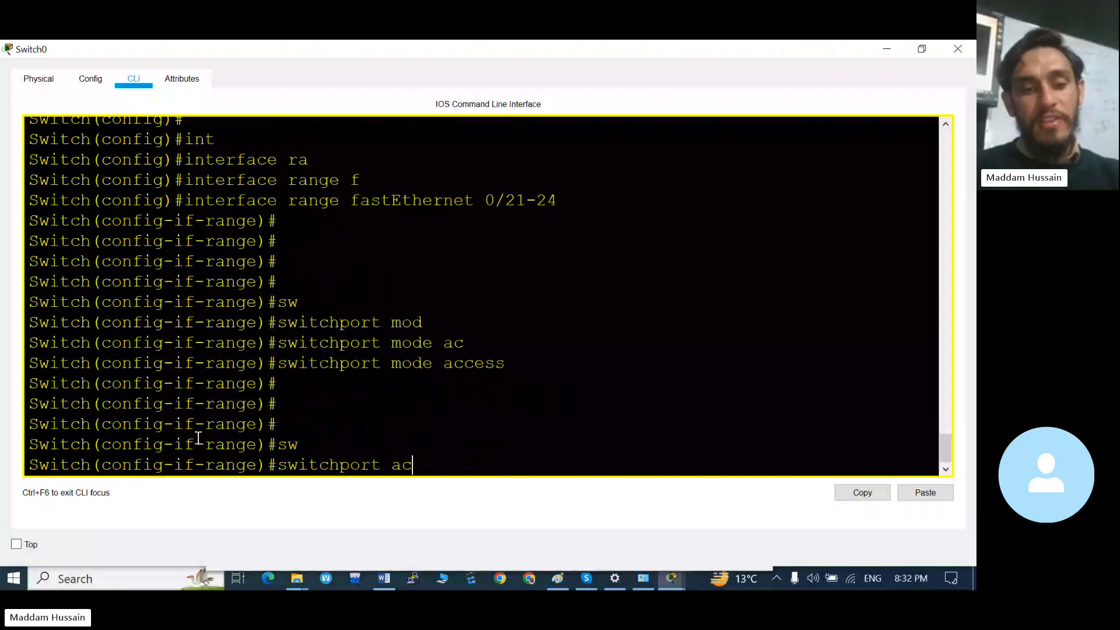
key(Tab)
text(vl)
key(Tab)
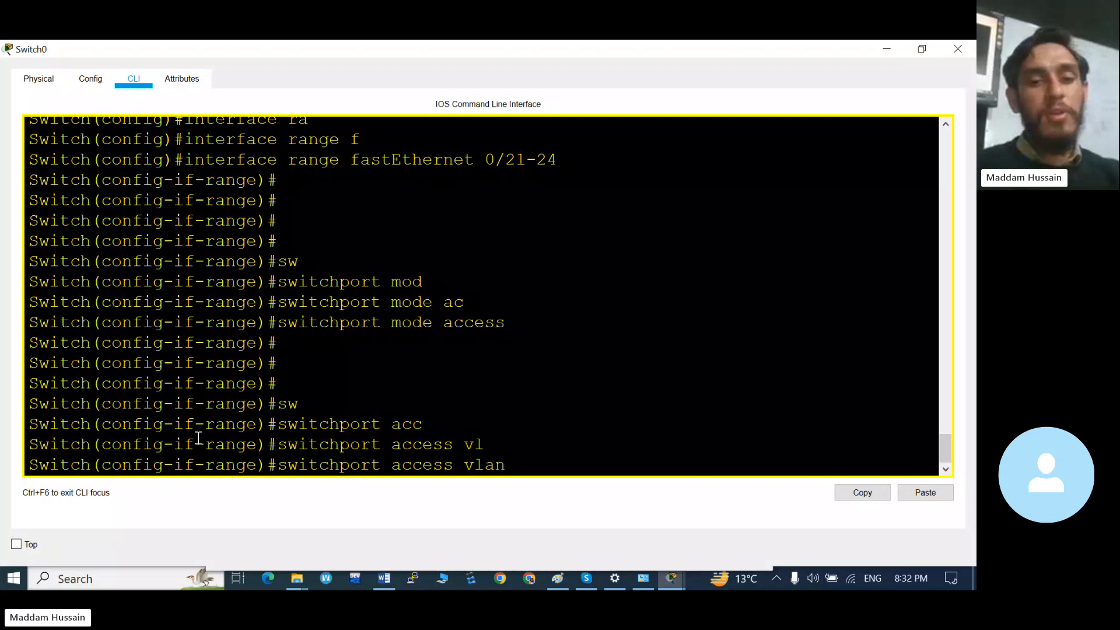
text(40)
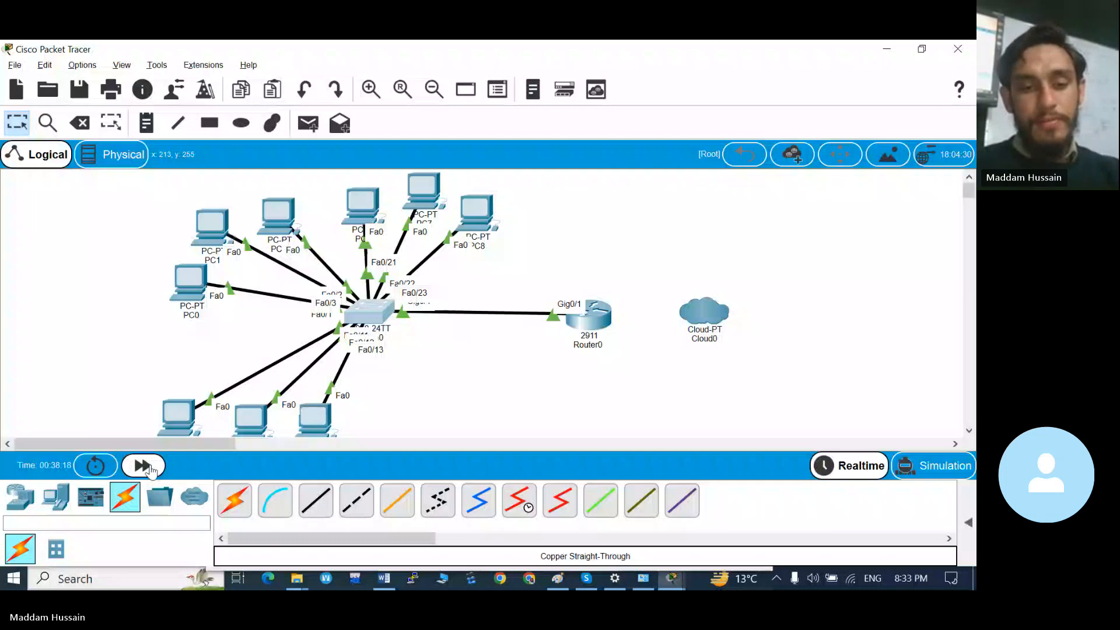
- Create subinterface gigabitEthernet 0/1.4 in Router0's command line
click(588, 315)
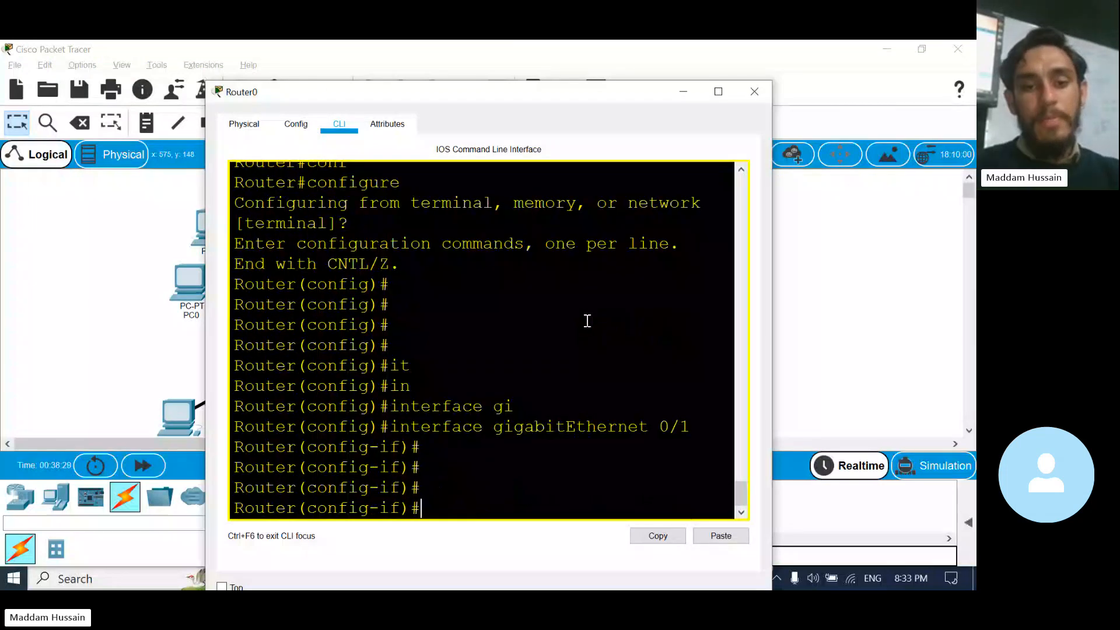
key(alt+Tab)
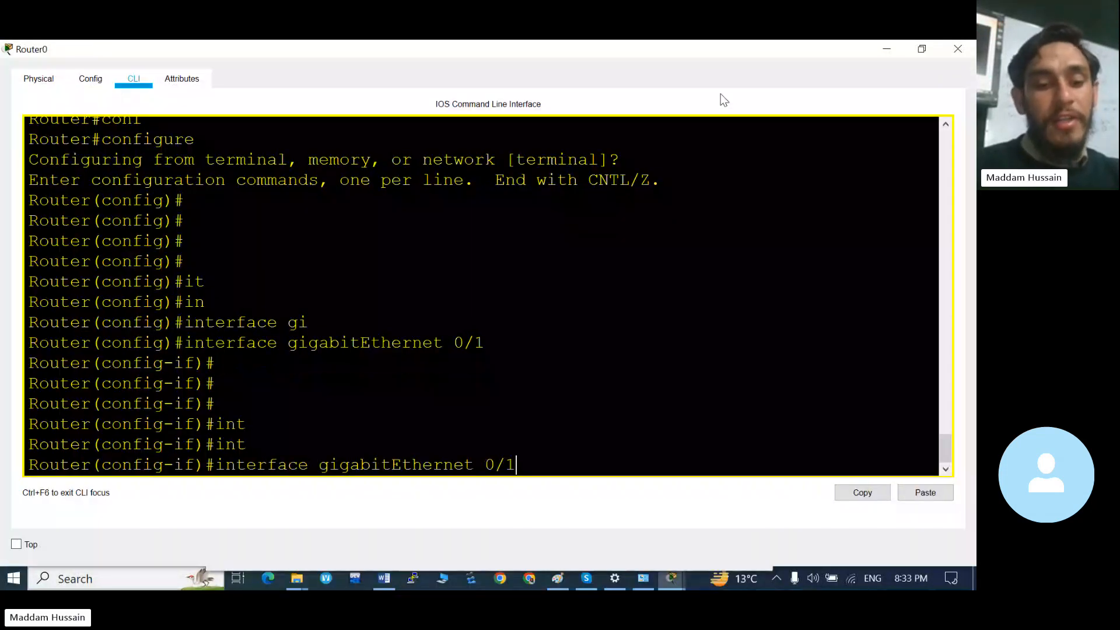
text(.)
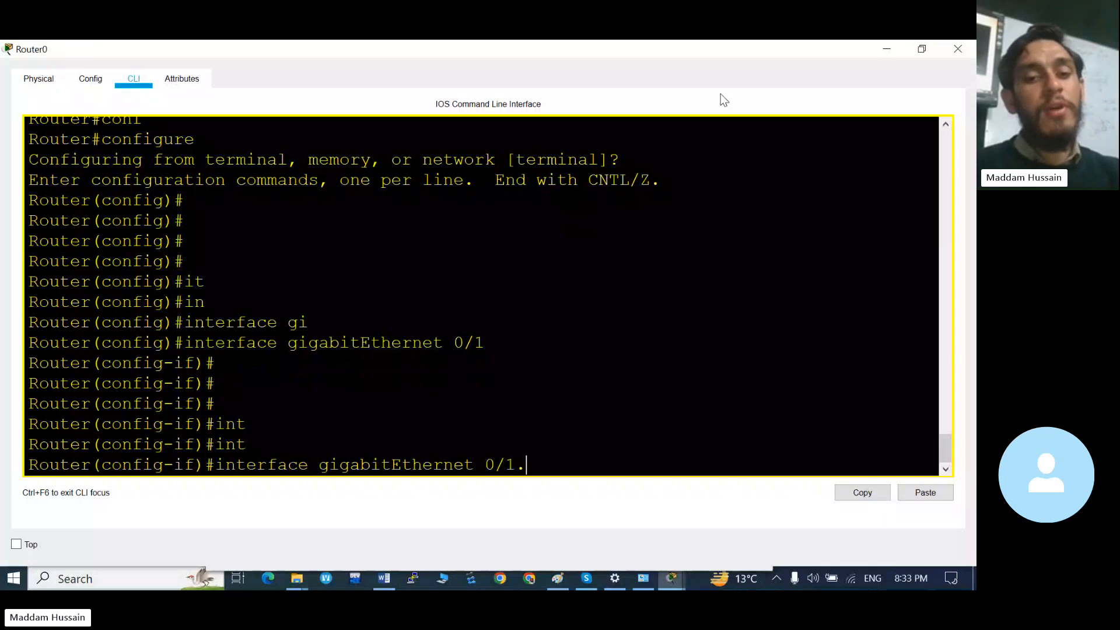
text(4)
key(Return)
key(Return)
key(Return)
key(Return)
key(Return)
key(Return)
key(Return)
key(Return)
key(Return)
key(Return)
key(Return)
key(Return)
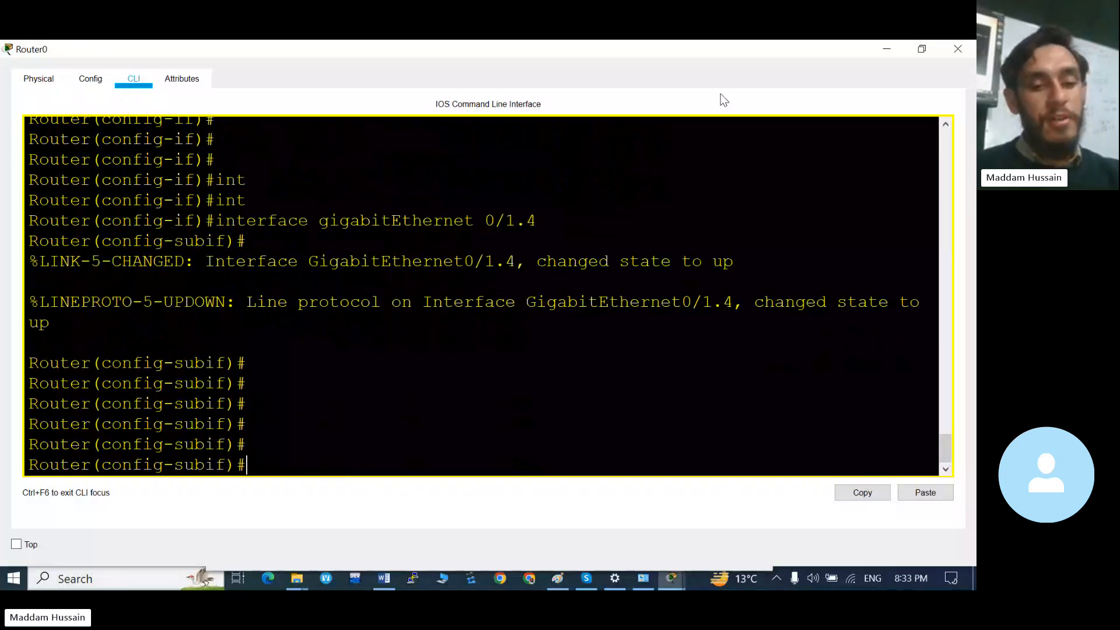
- Set dot1Q encapsulation with VLAN 40 on Router0's subinterface gigabitEthernet 0/1.4
text(e)
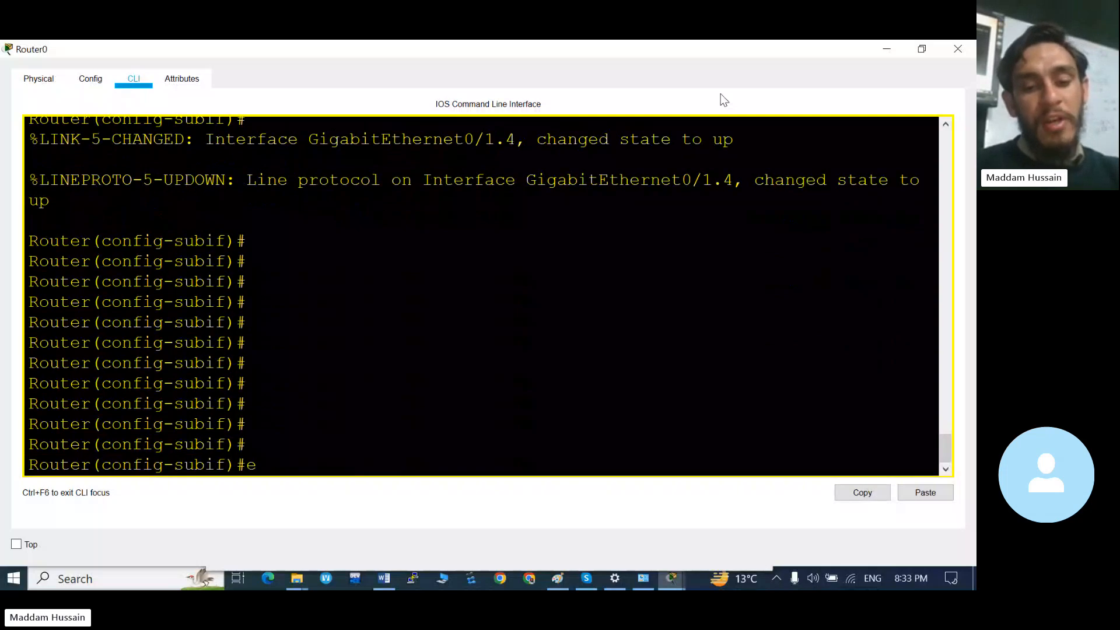
text(n)
key(Tab)
text(d)
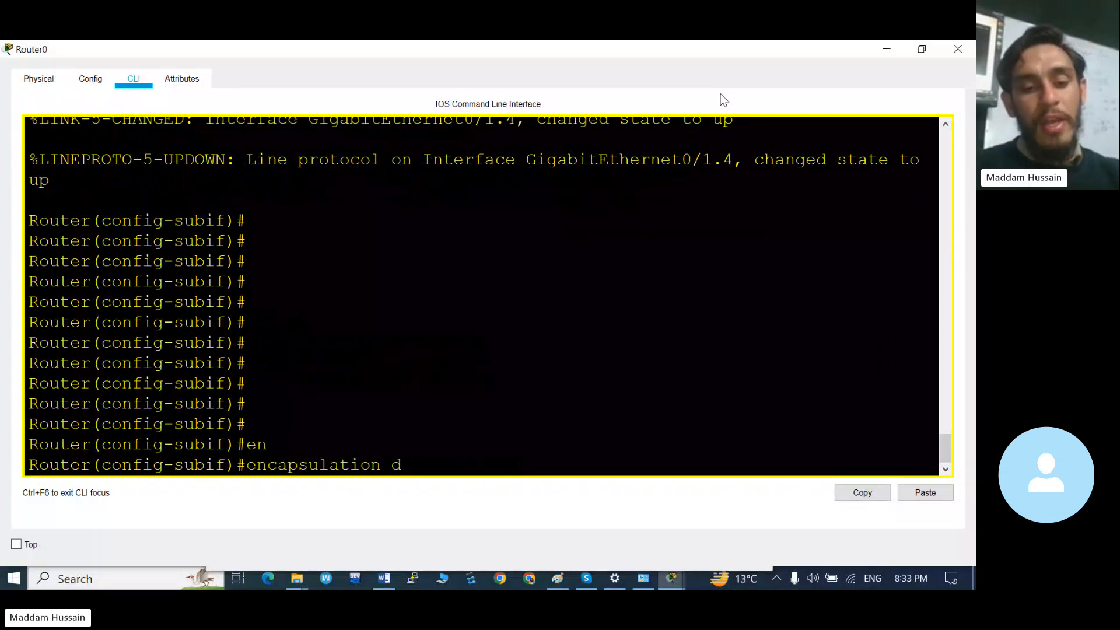
text(ot)
key(Tab)
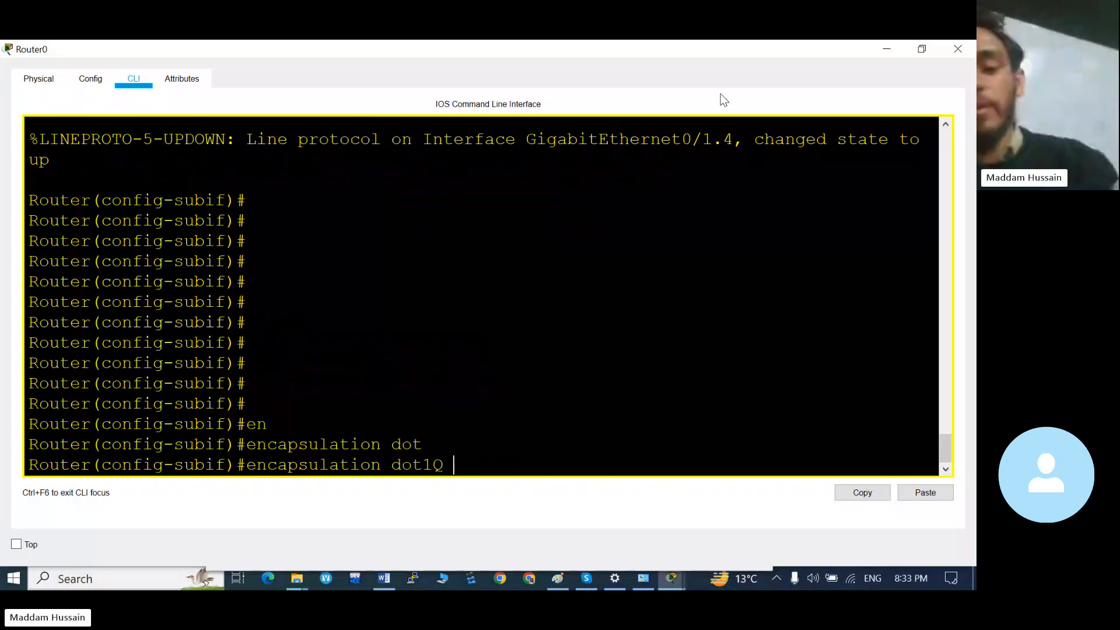
text(40)
key(Return)
key(Return)
key(Return)
key(Return)
key(Return)
key(Return)
key(Return)
- Give Router0's subinterface gigabitEthernet 0/1.4 the IP address 192.168.40.100 with mask 255.255.255.0
text(ip)
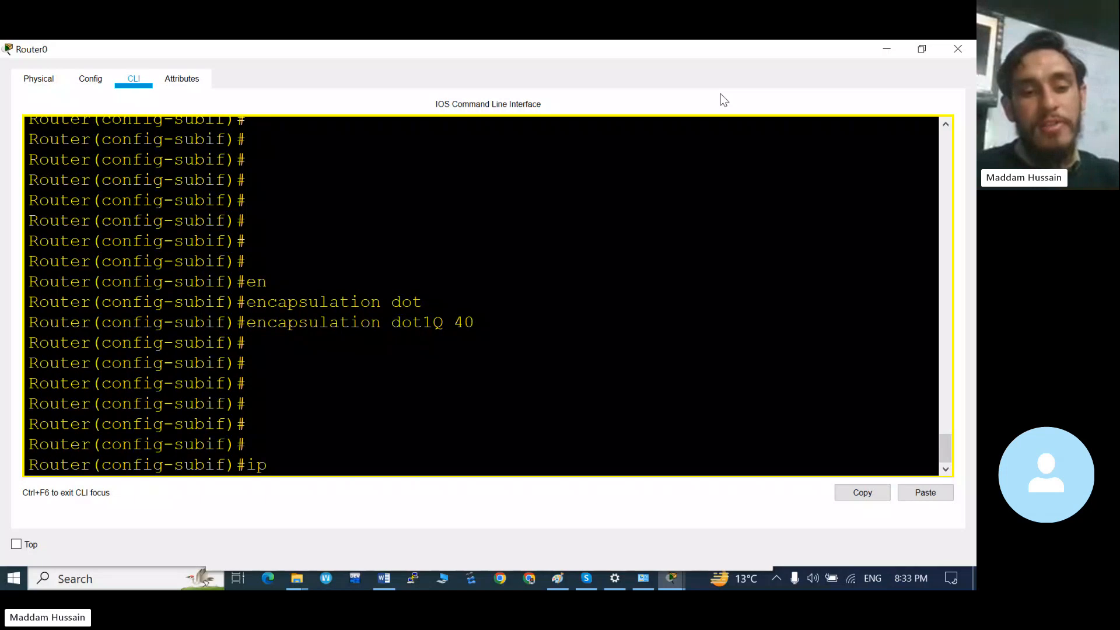
text( add)
key(Tab)
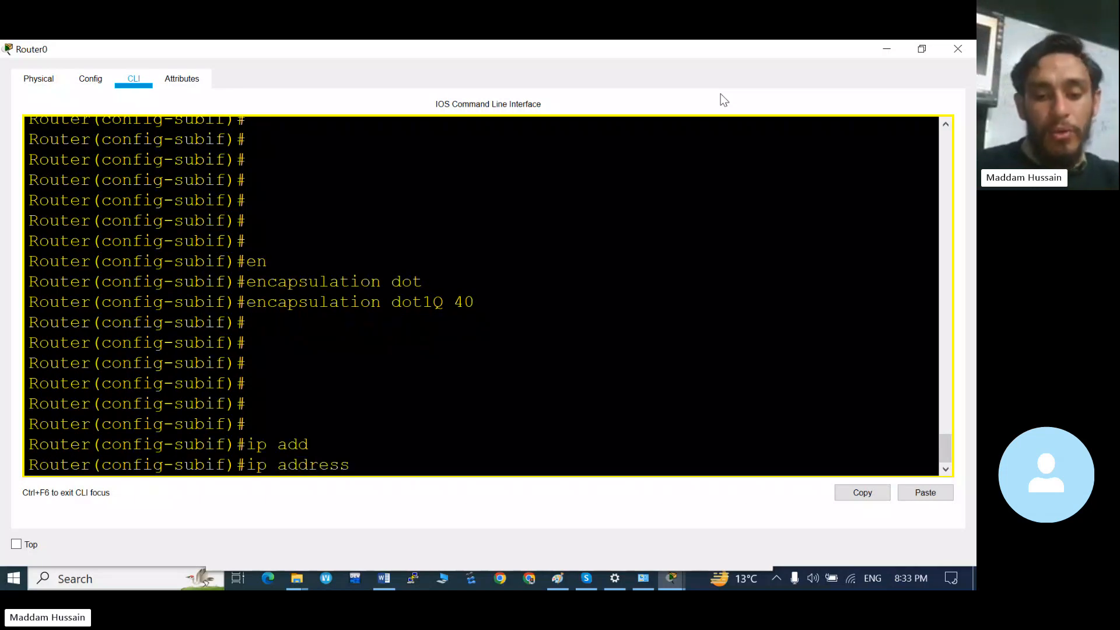
text(192.168)
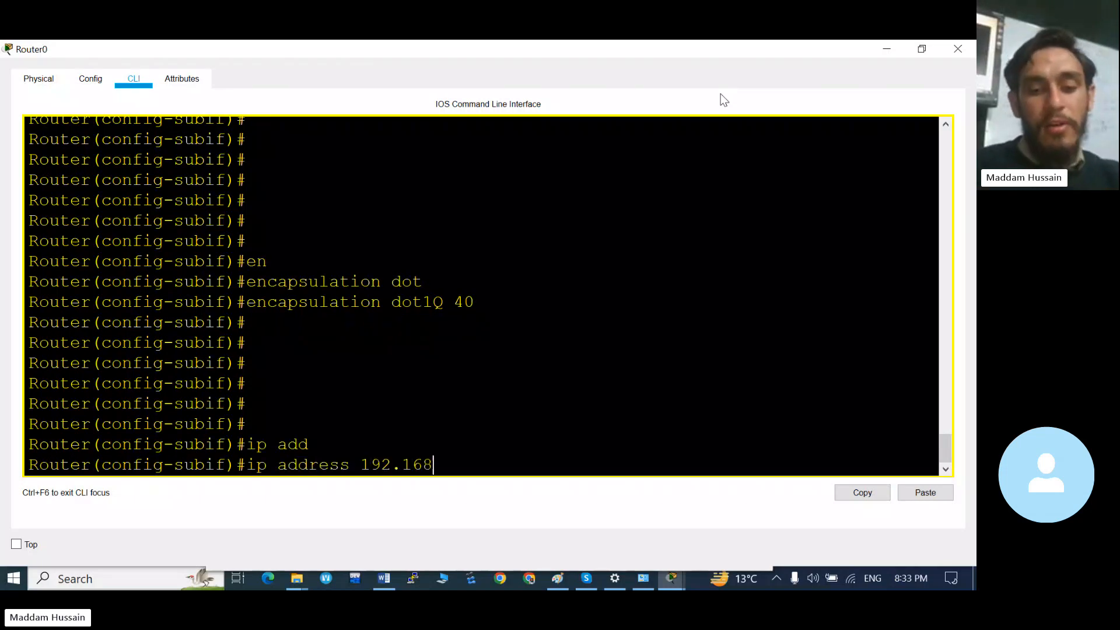
text(.40.)
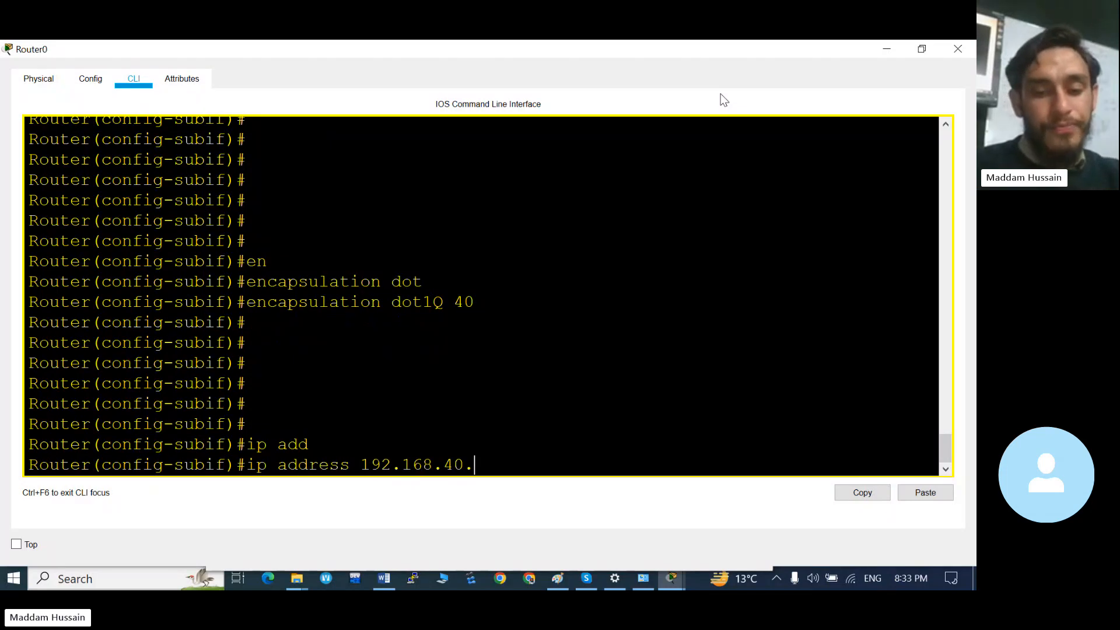
text(100 )
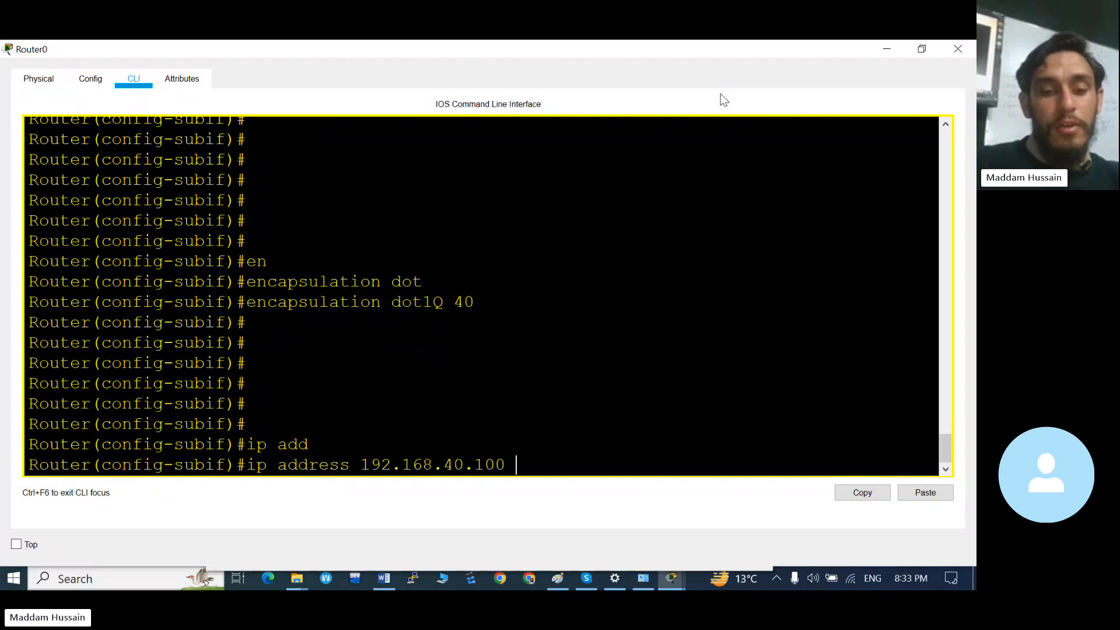
text(255)
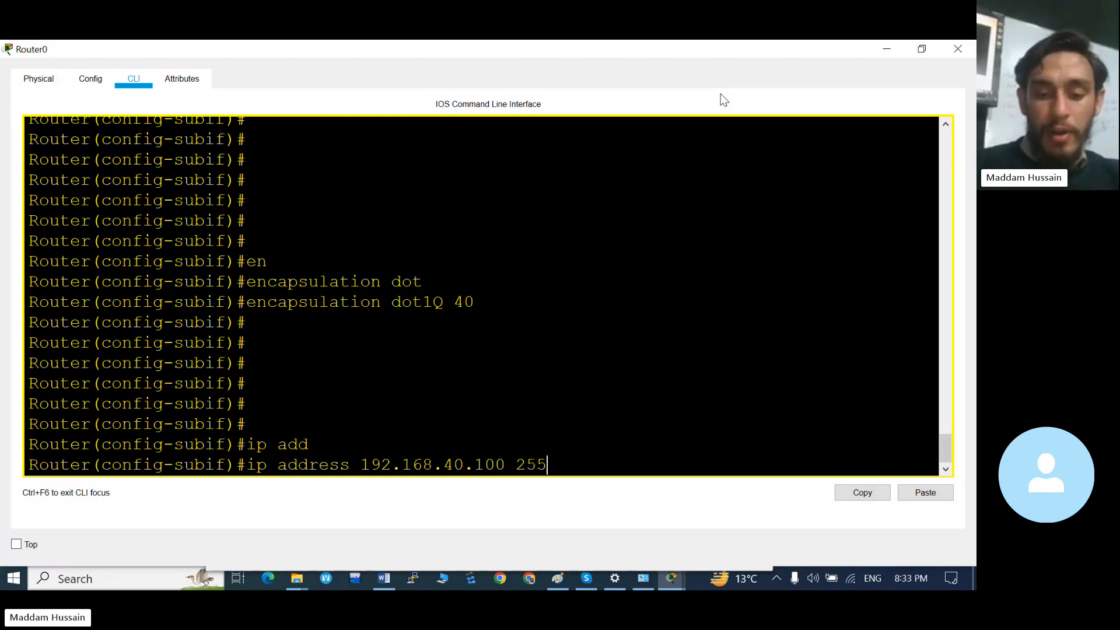
text(.255.255.)
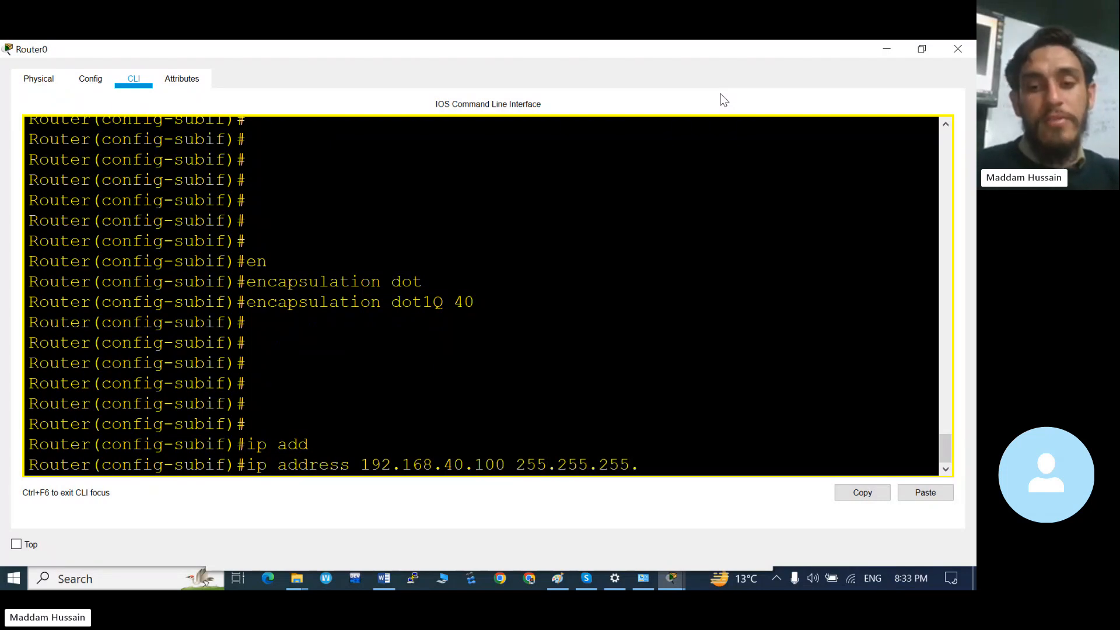
text(0)
key(Return)
key(Return)
key(Return)
key(Return)
key(Return)
key(Return)
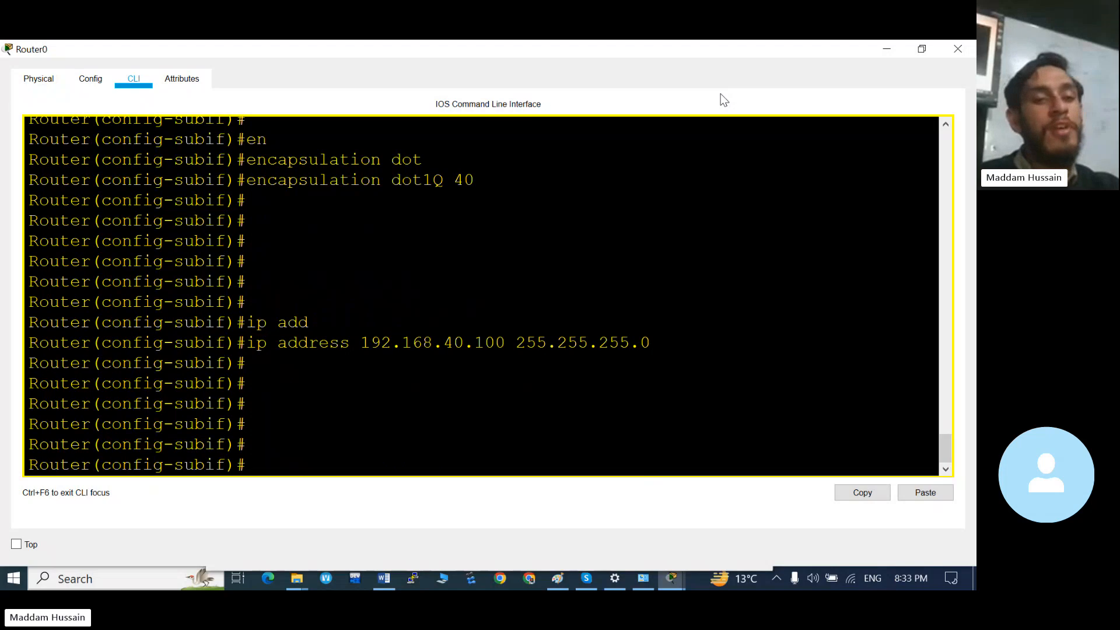
- Ping the gateway 192.168.40.100 from PC8's command prompt
key(alt+Tab)
key(alt+shift+Tab)
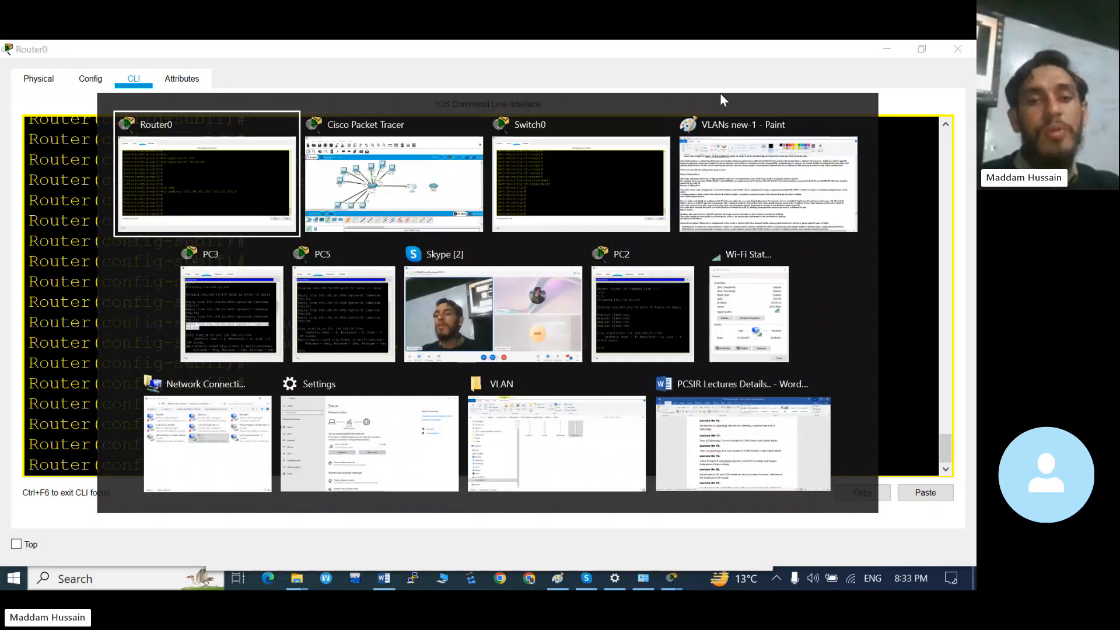
key(alt+Tab)
key(alt+Tab)
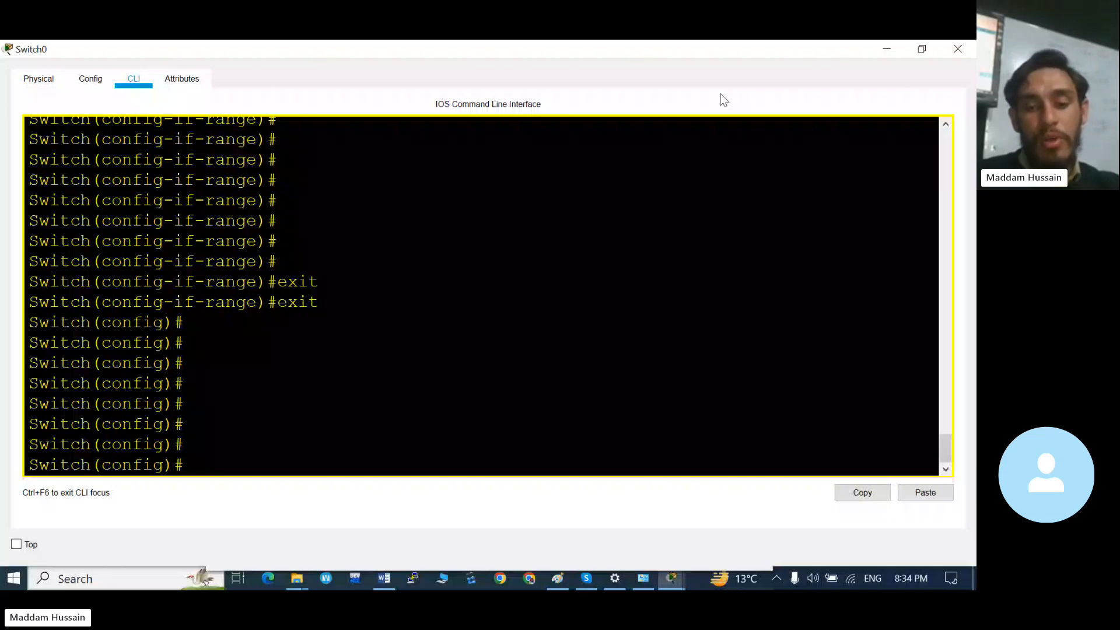
key(alt+Tab)
text(ping )
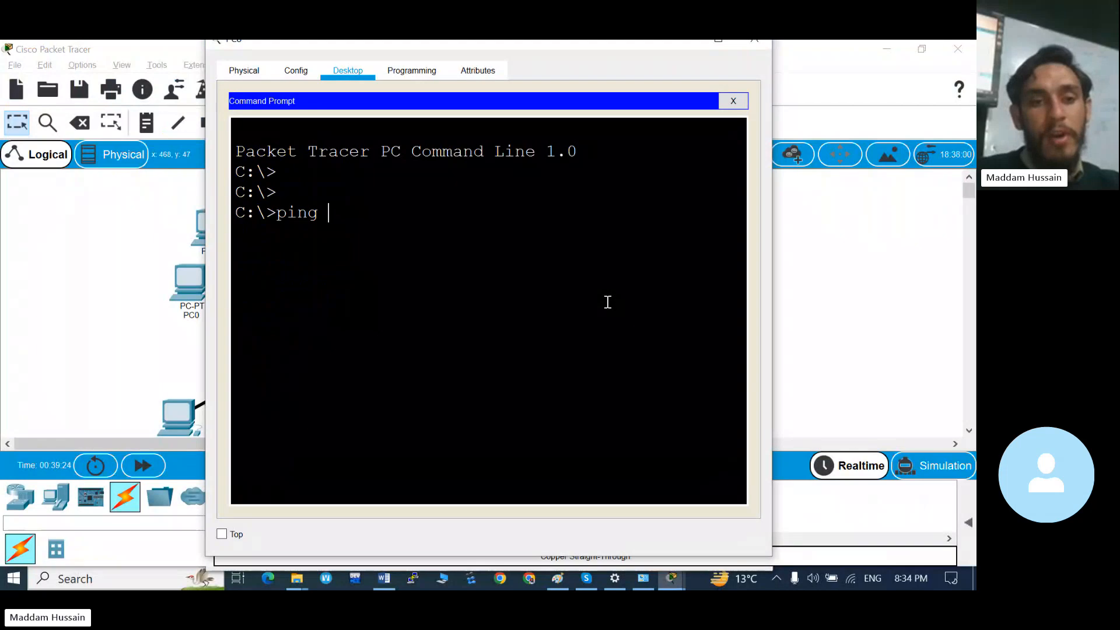
text(192.168)
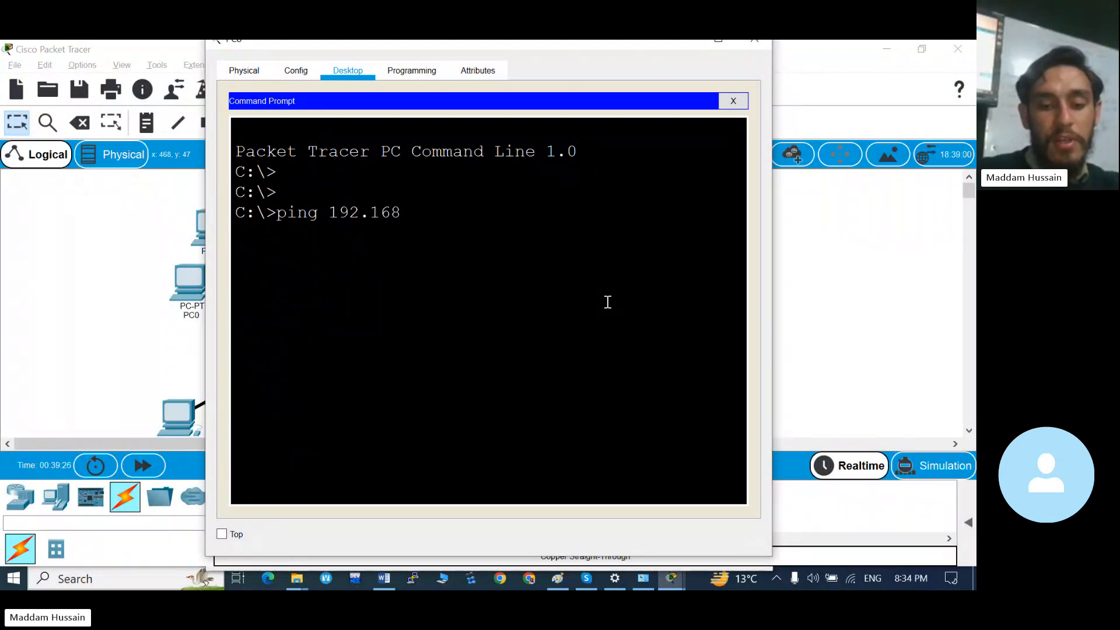
text(.40.)
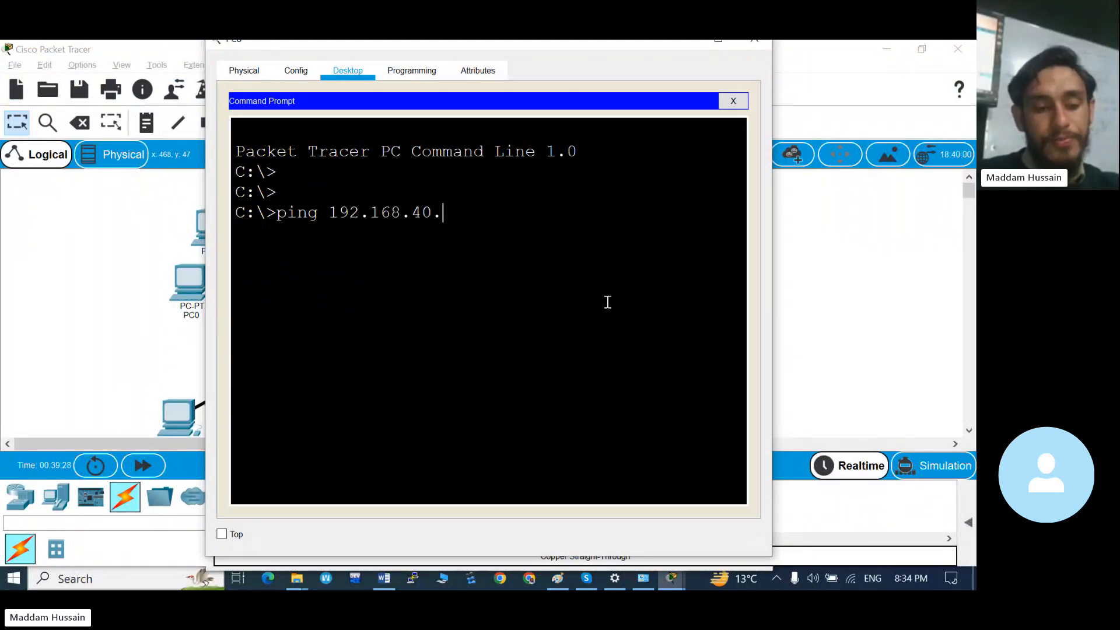
text(100)
key(Return)
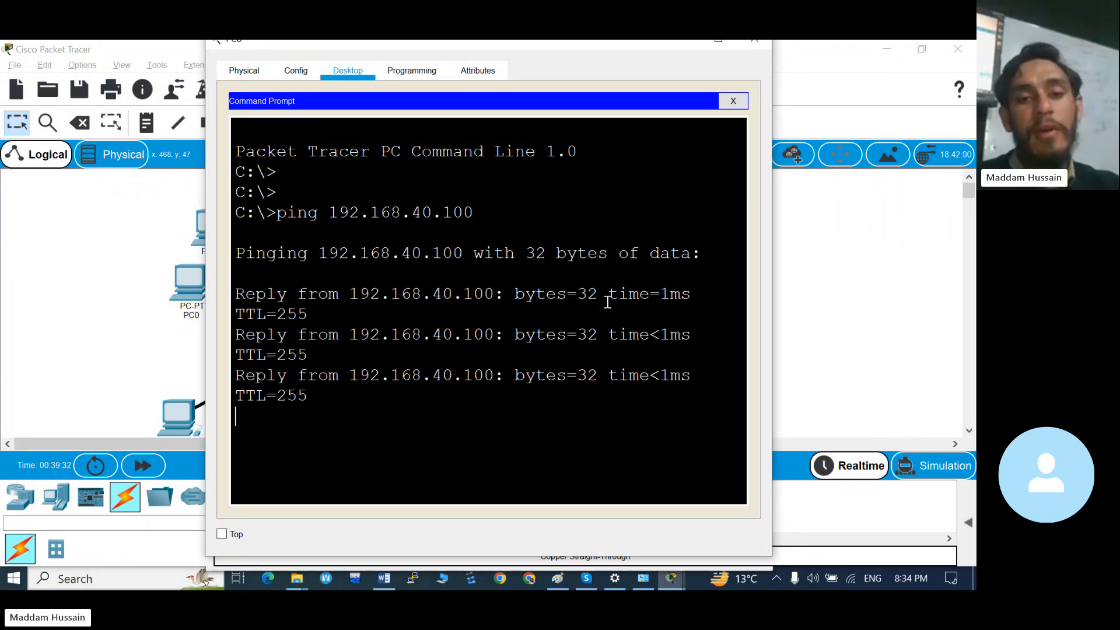
- Ping 192.168.10.44 in the VLAN 10 network from PC8's command prompt
key(Return)
key(Return)
text(pin)
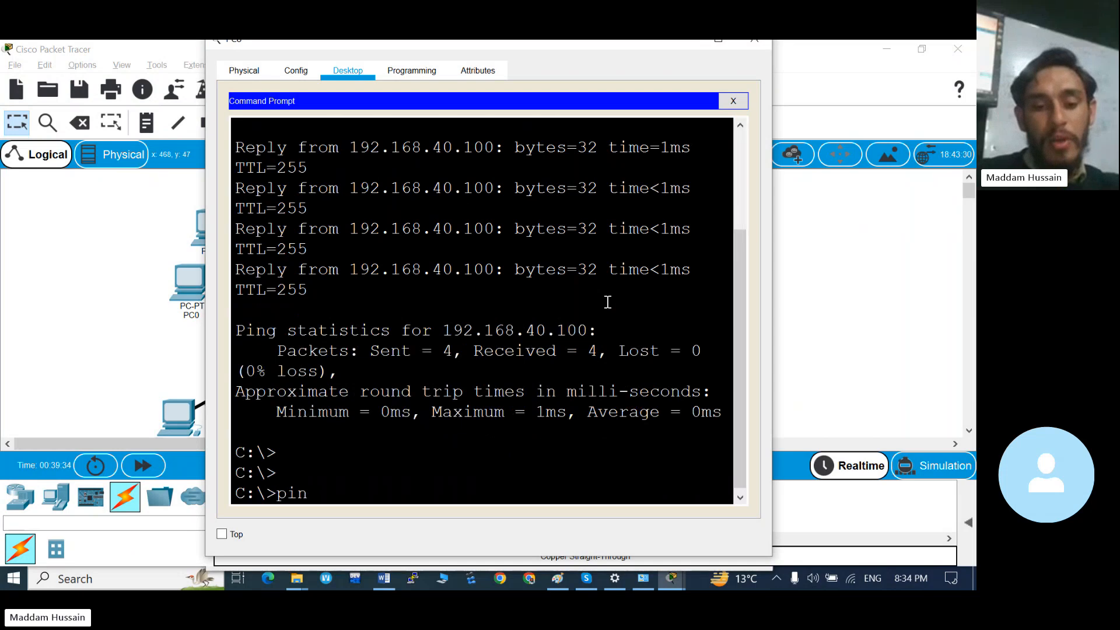
text(g 192.1)
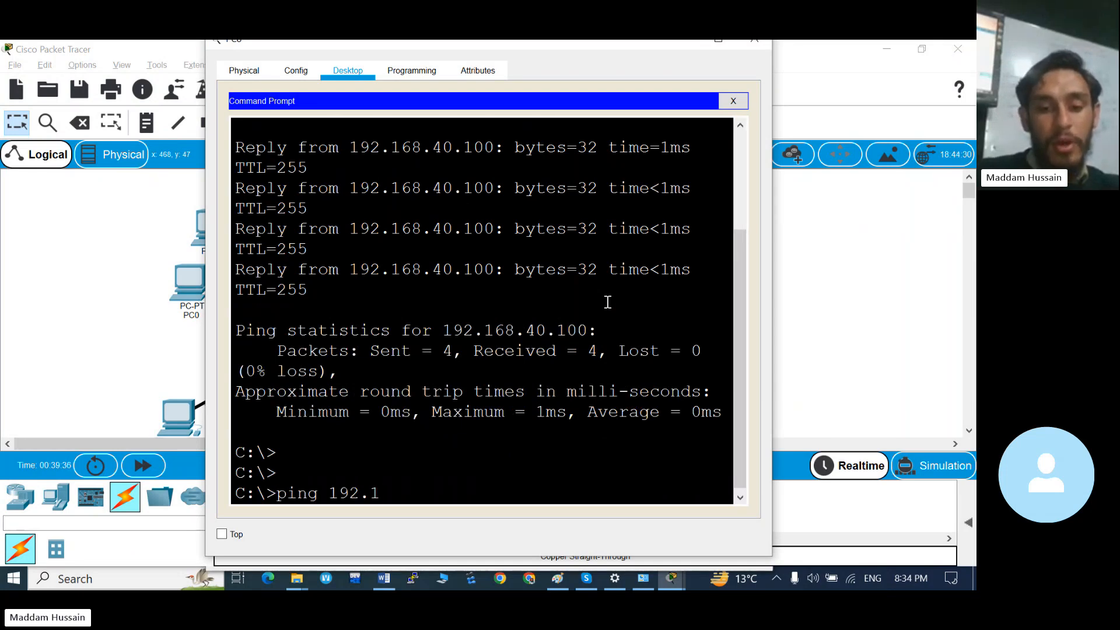
text(68.10)
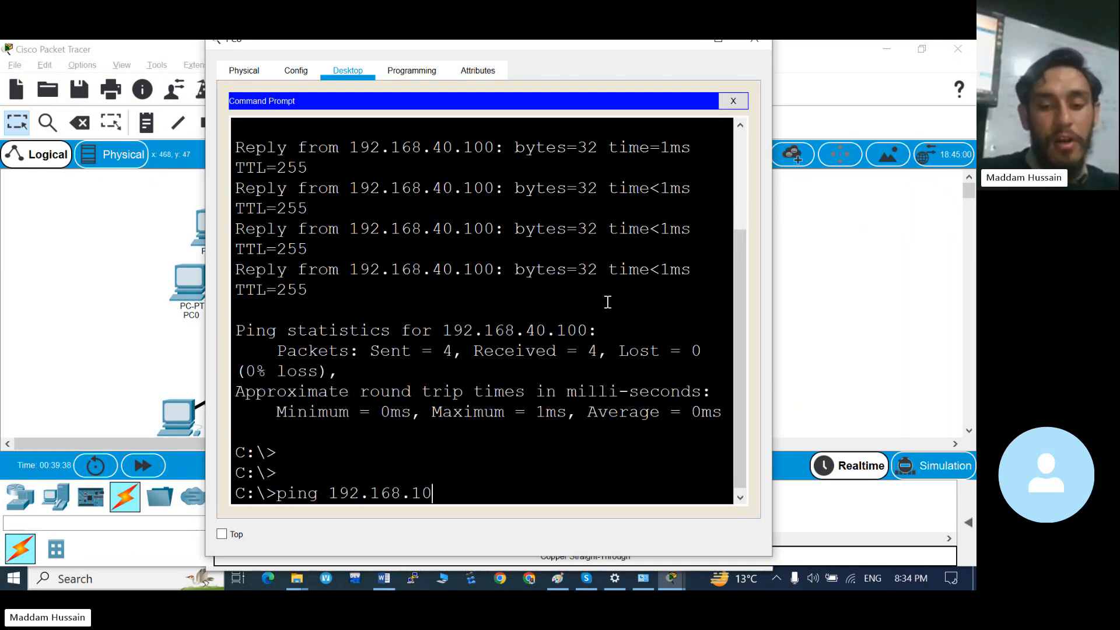
text(.3)
key(BackSpace)
text(44)
key(Return)
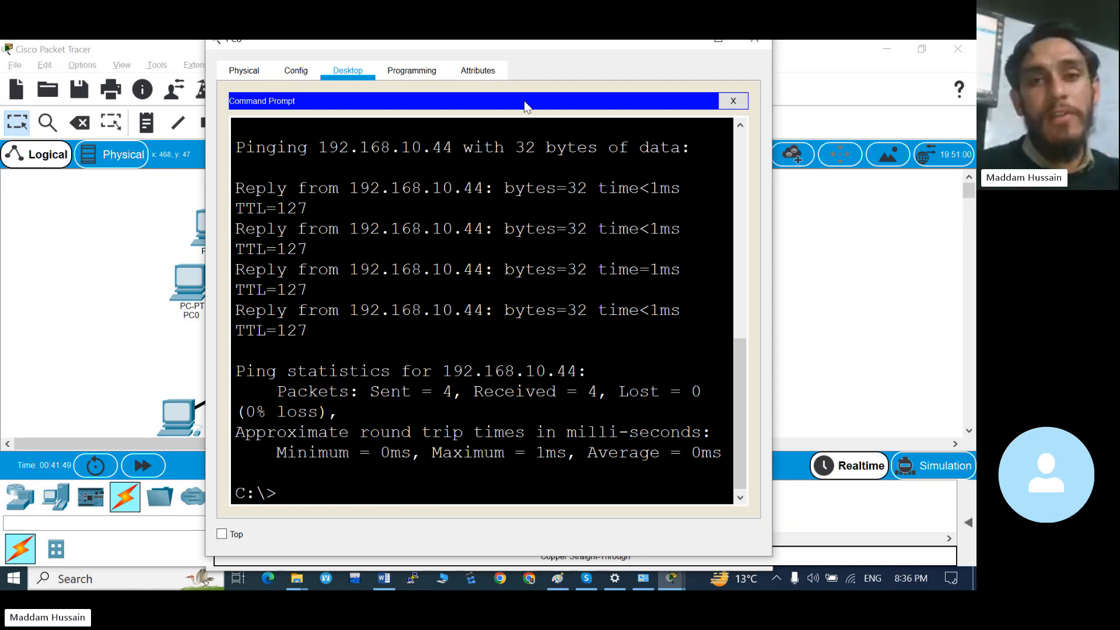
- Put away the PC8 and Switch0 windows and switch to the Skype call
drag(565, 40, 551, 90)
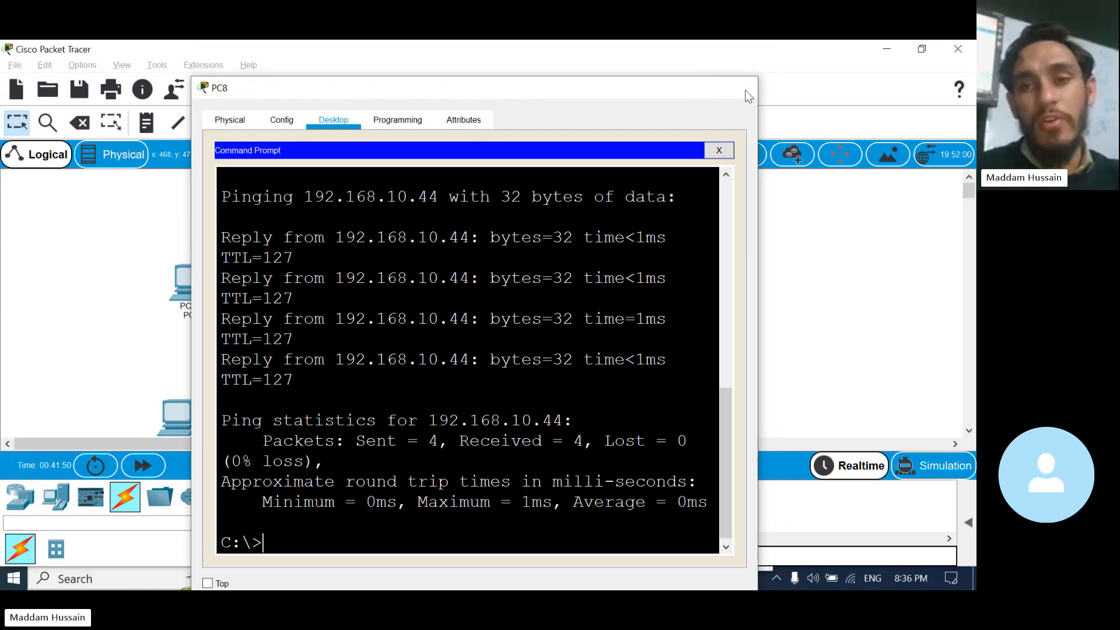
click(748, 90)
click(887, 49)
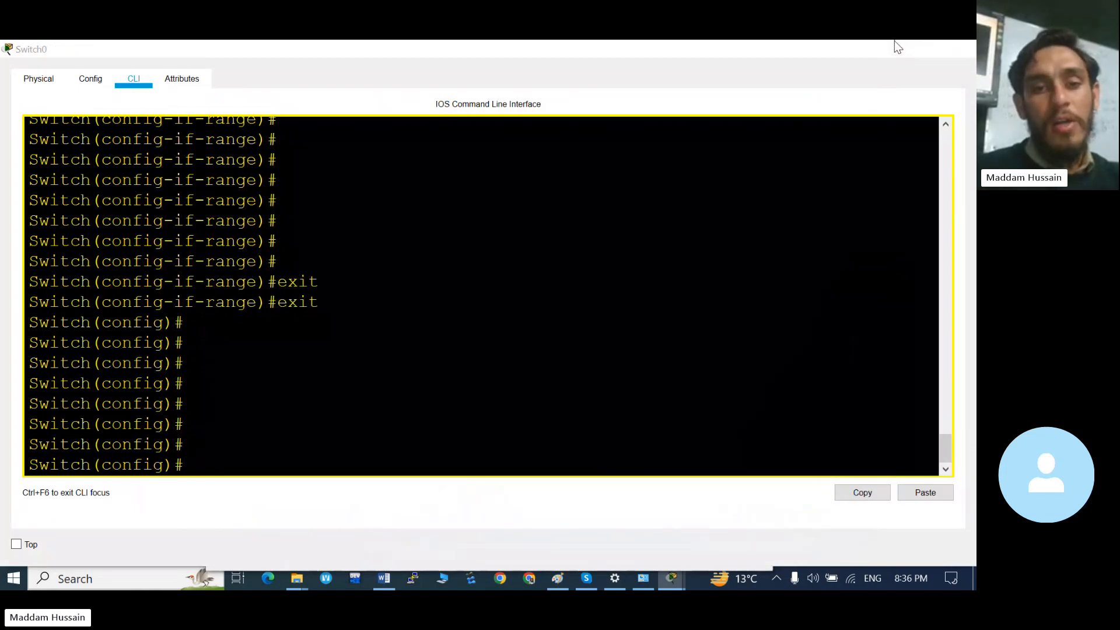
click(587, 578)
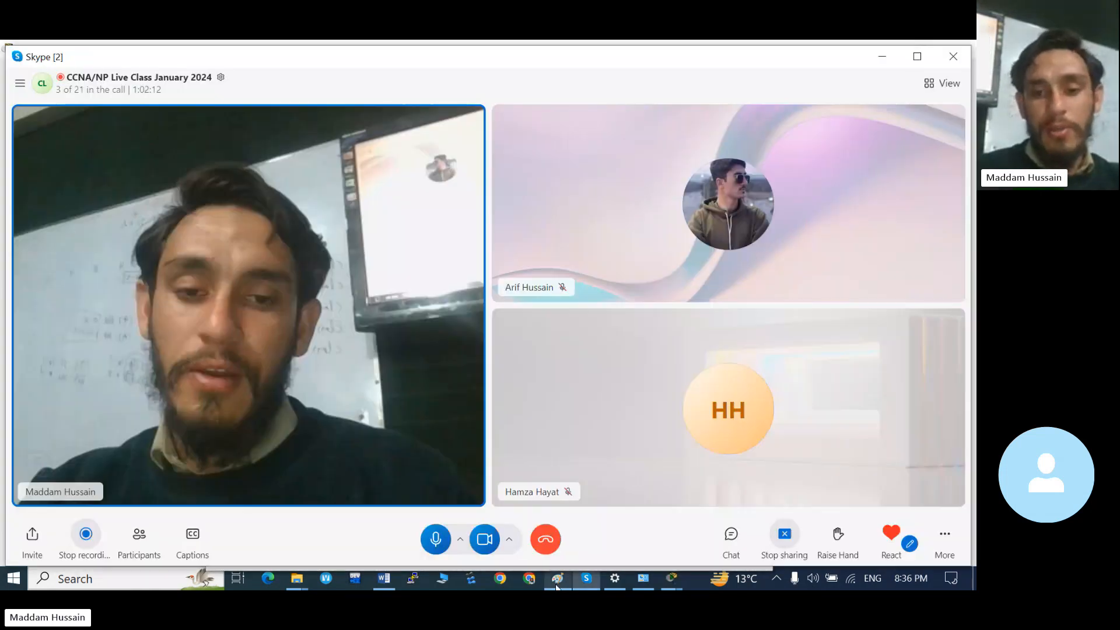